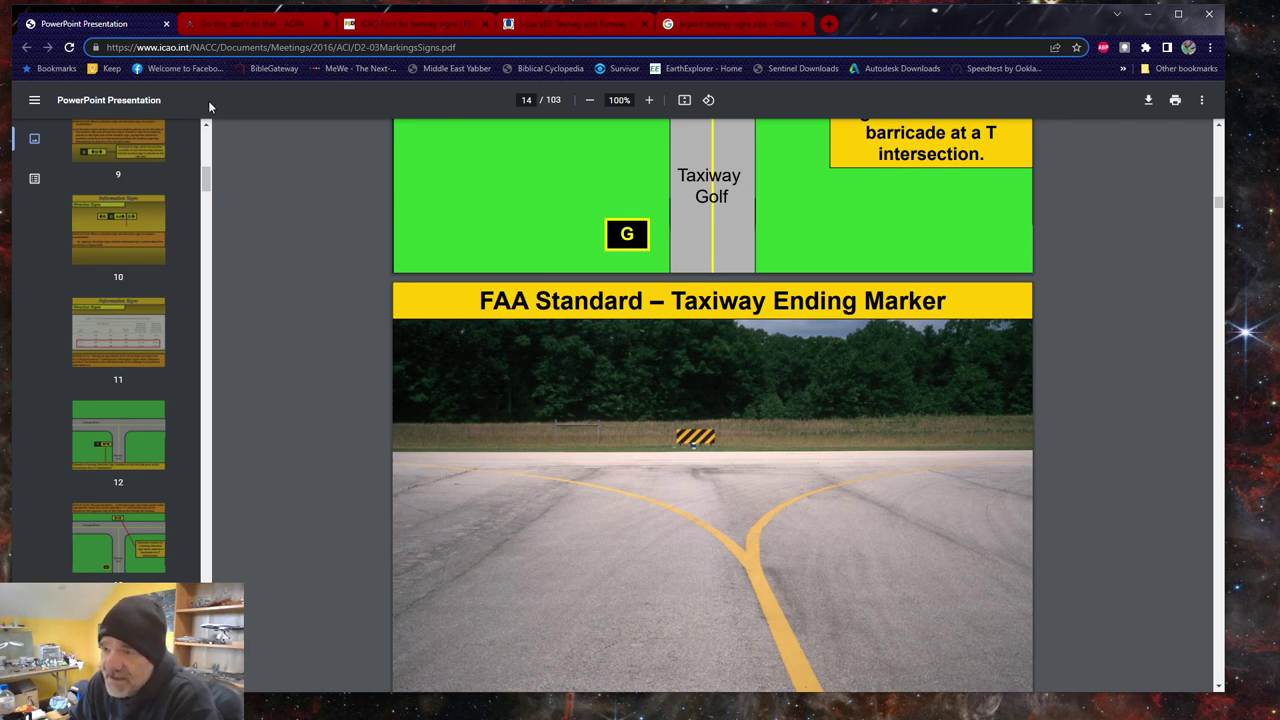
# Step: Examine the airport sign types, colours and sizes illustrated in the AOPA airport signage article
pyautogui.click(243, 24)
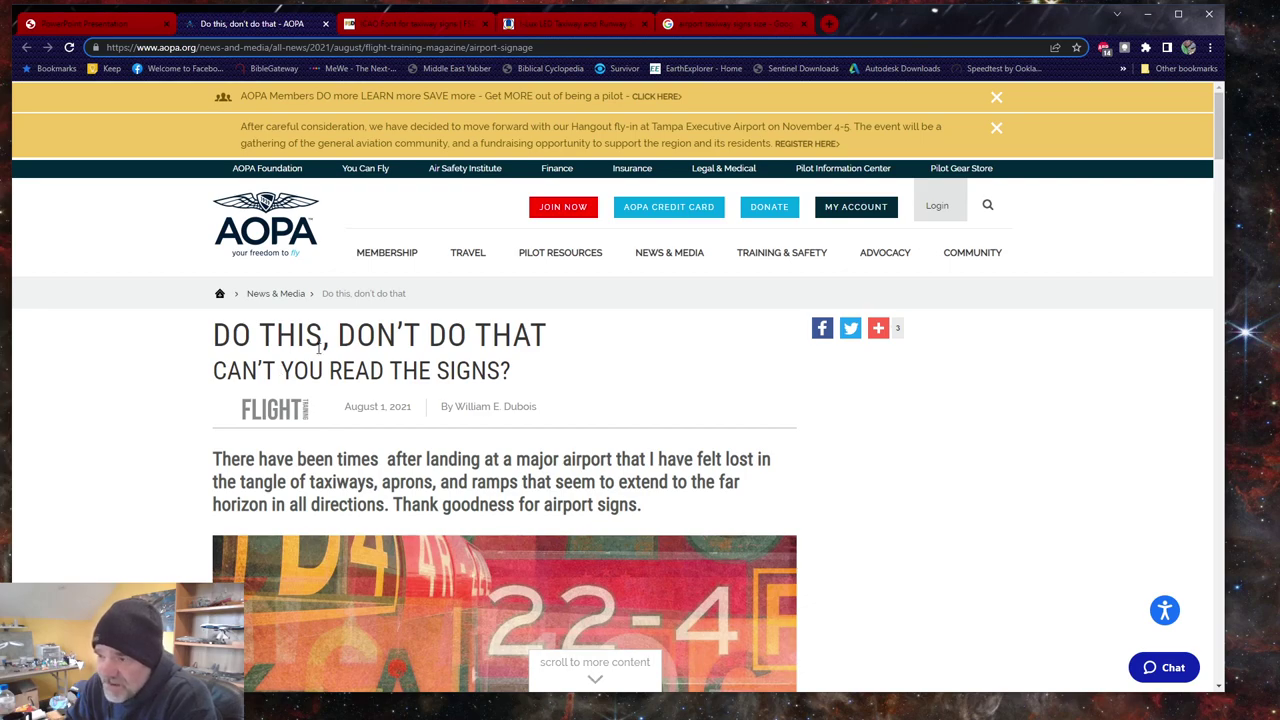
pyautogui.scroll(-8, 389, 406)
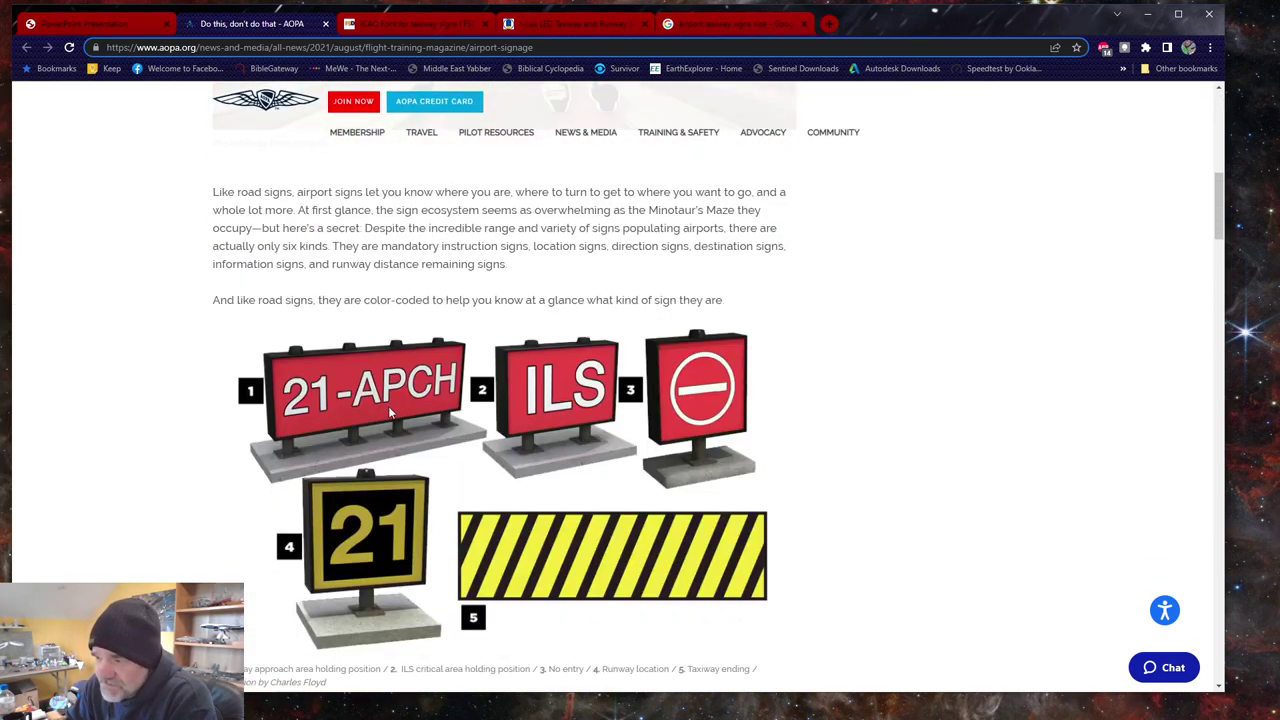
pyautogui.scroll(-10, 390, 412)
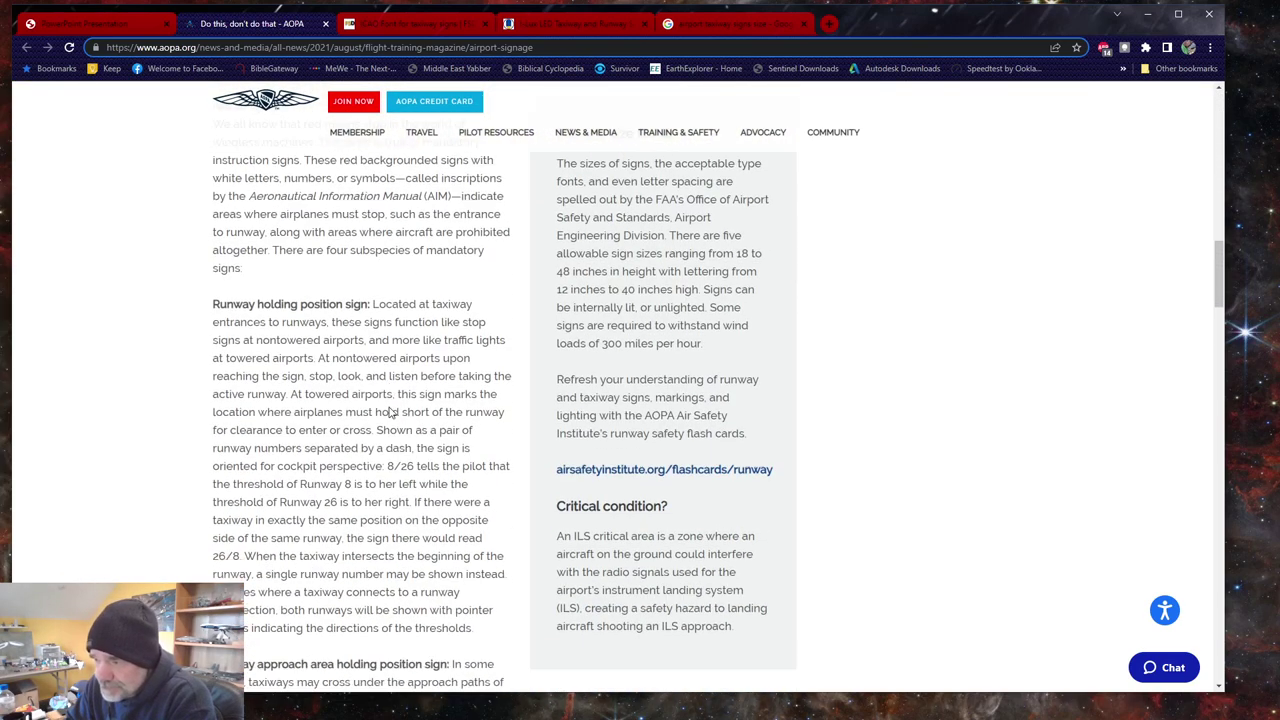
pyautogui.scroll(-4, 390, 412)
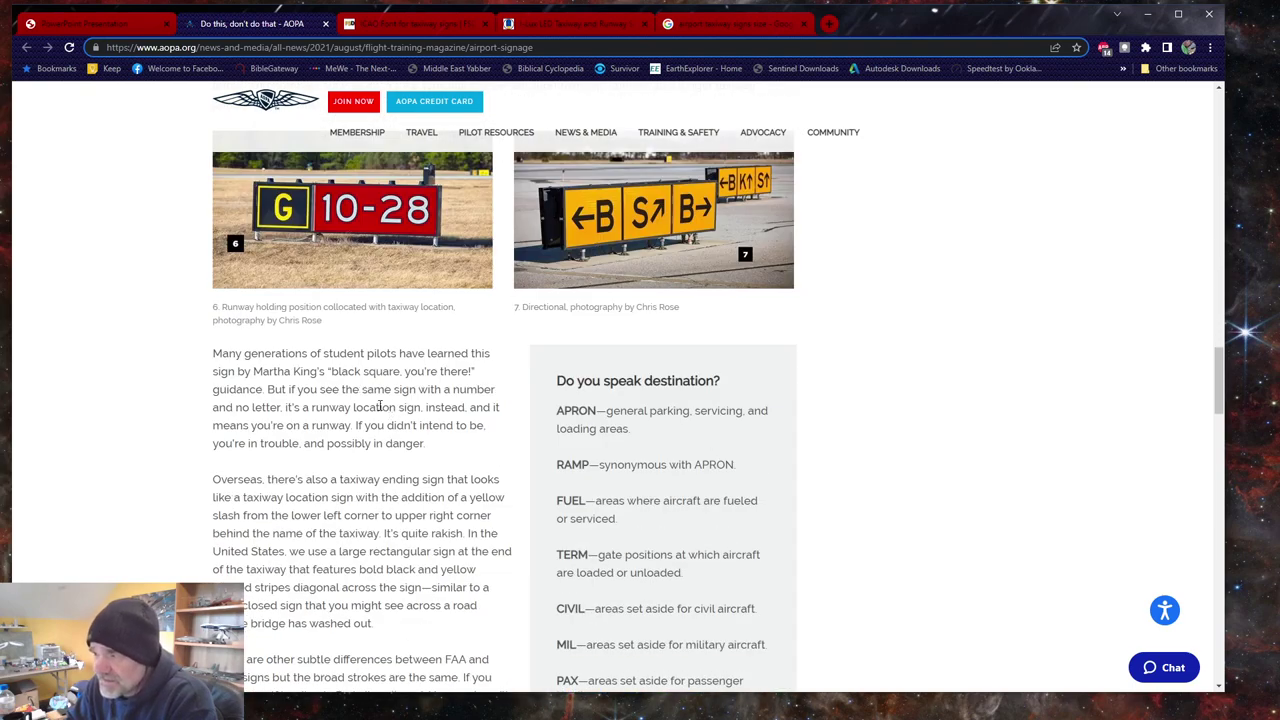
pyautogui.scroll(-15, 469, 423)
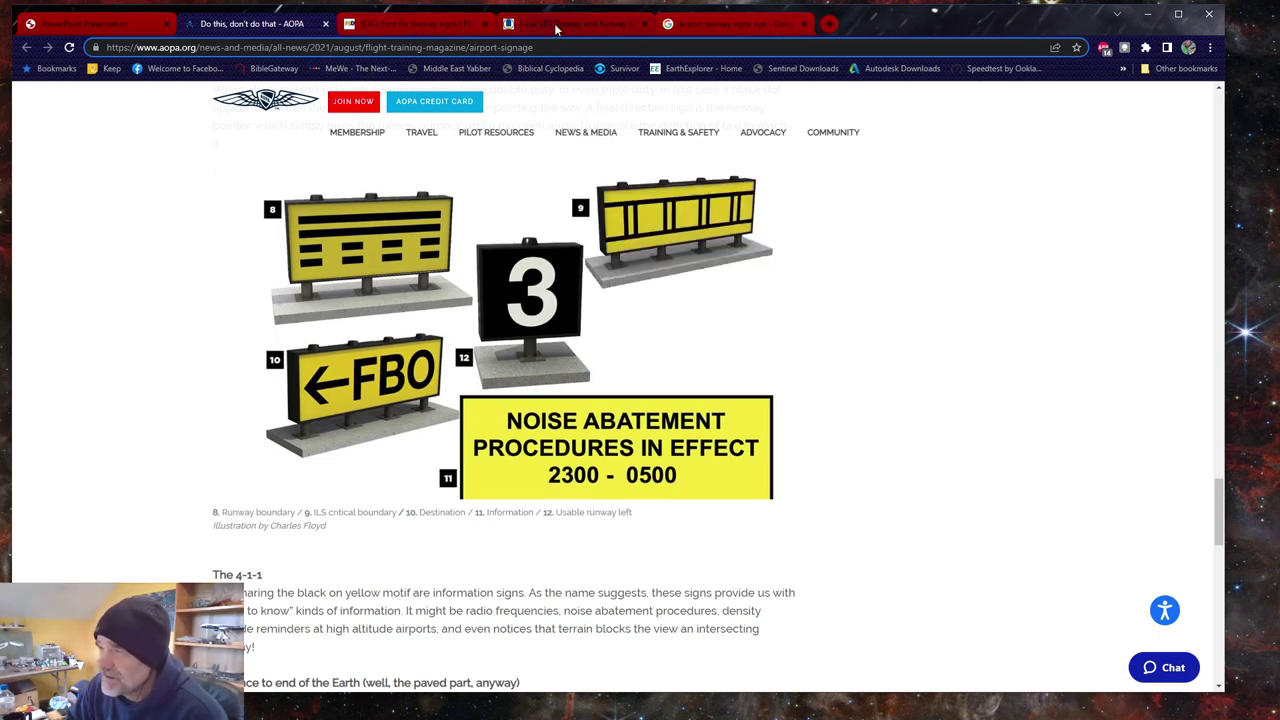
# Step: Examine the ordering codes, module lengths and panel dimensions on the I-Lux LED Taxiway and Runway Signs product page
pyautogui.moveTo(561, 28)
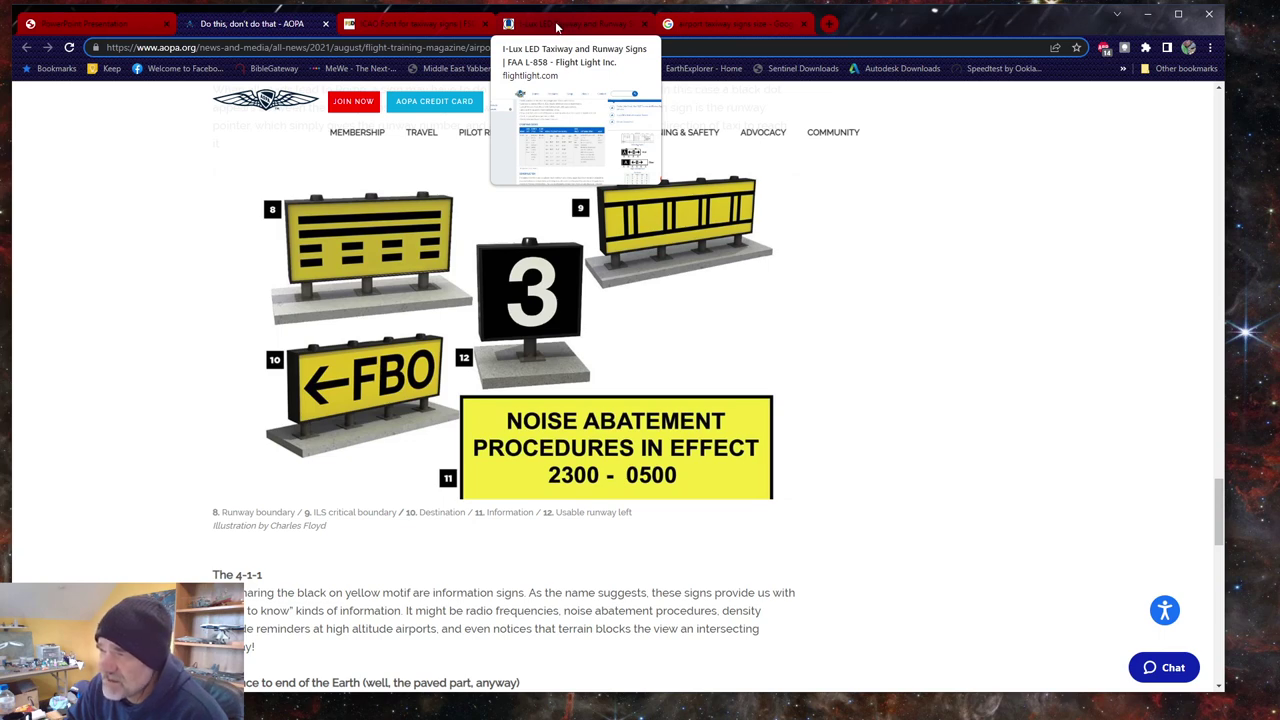
pyautogui.click(557, 27)
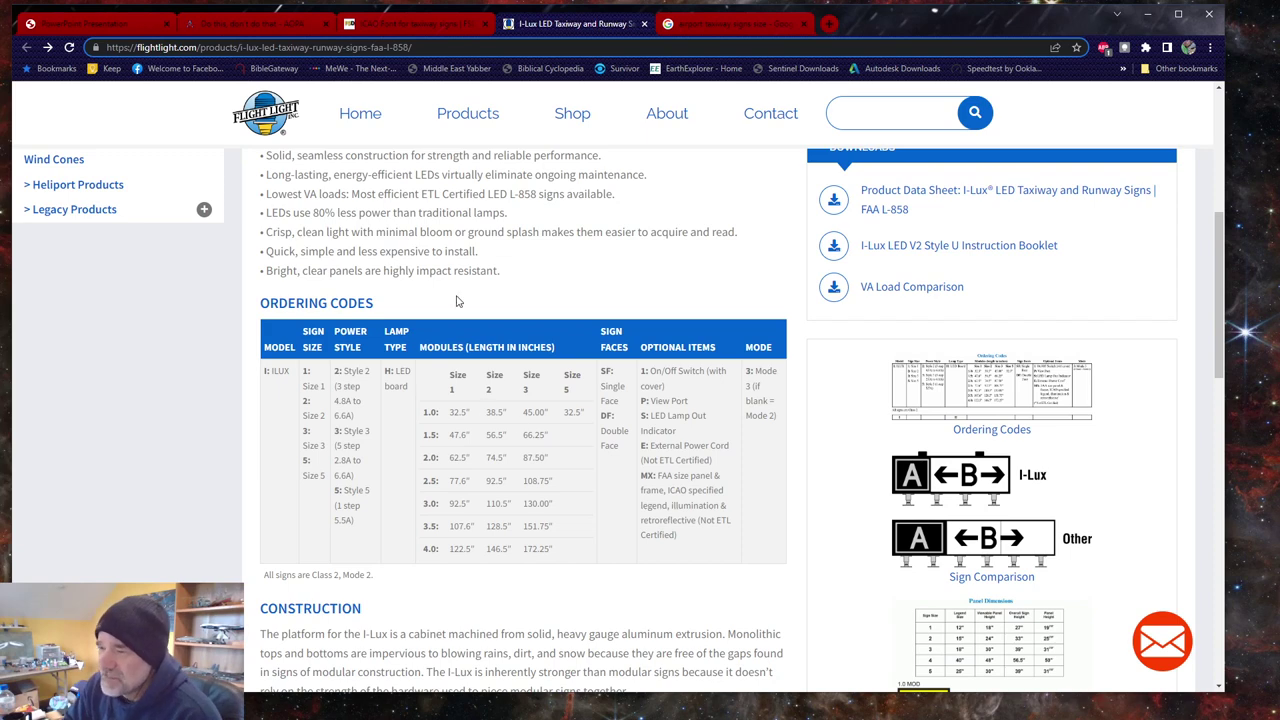
pyautogui.scroll(-3, 529, 470)
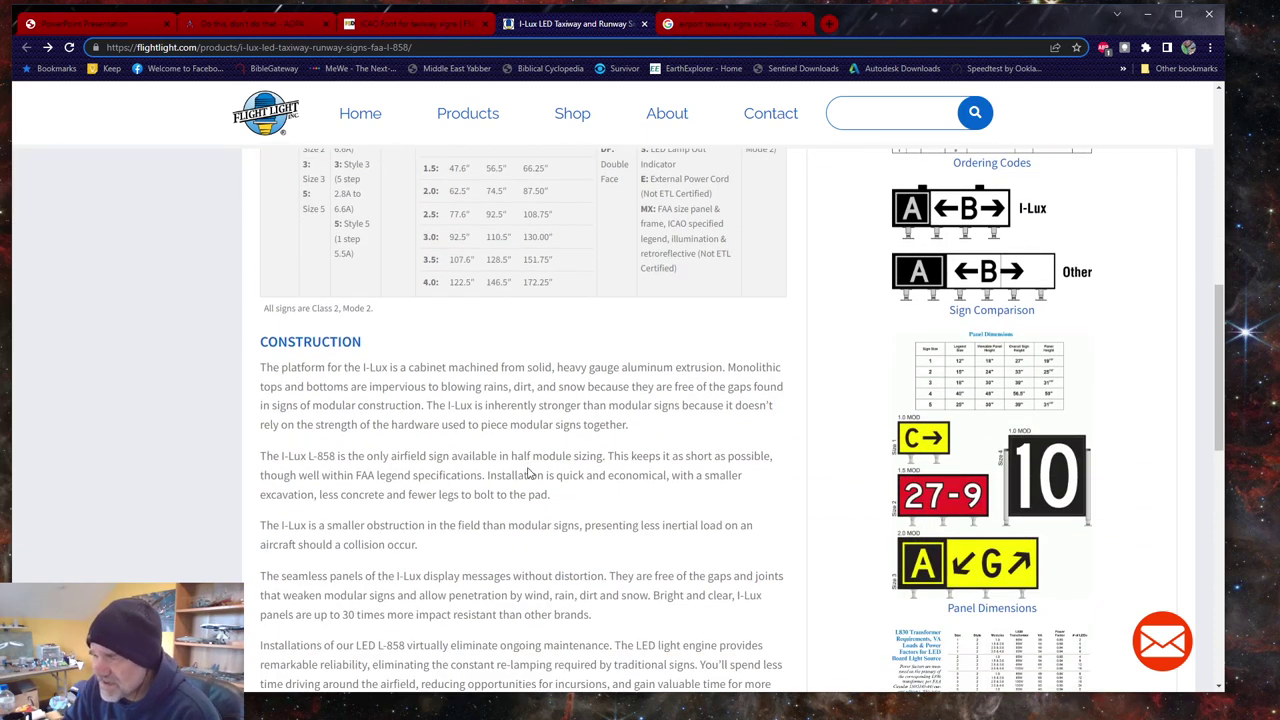
pyautogui.scroll(1, 529, 470)
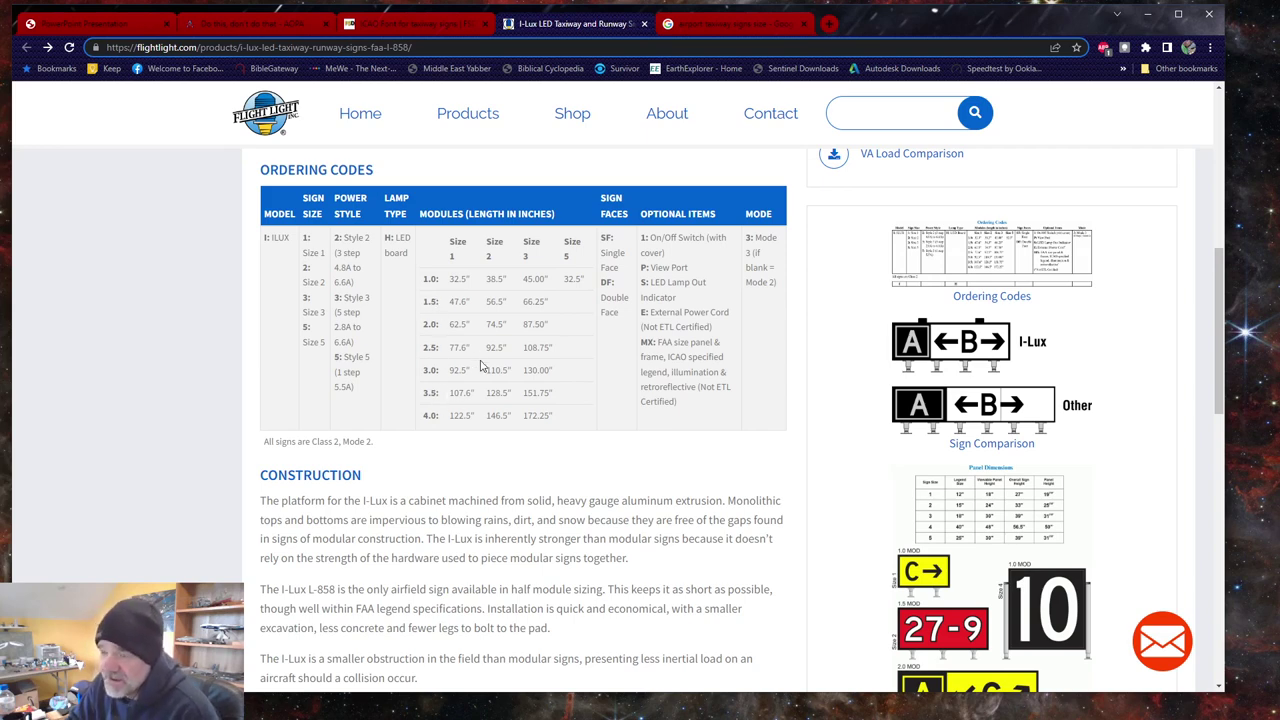
pyautogui.scroll(-1, 520, 374)
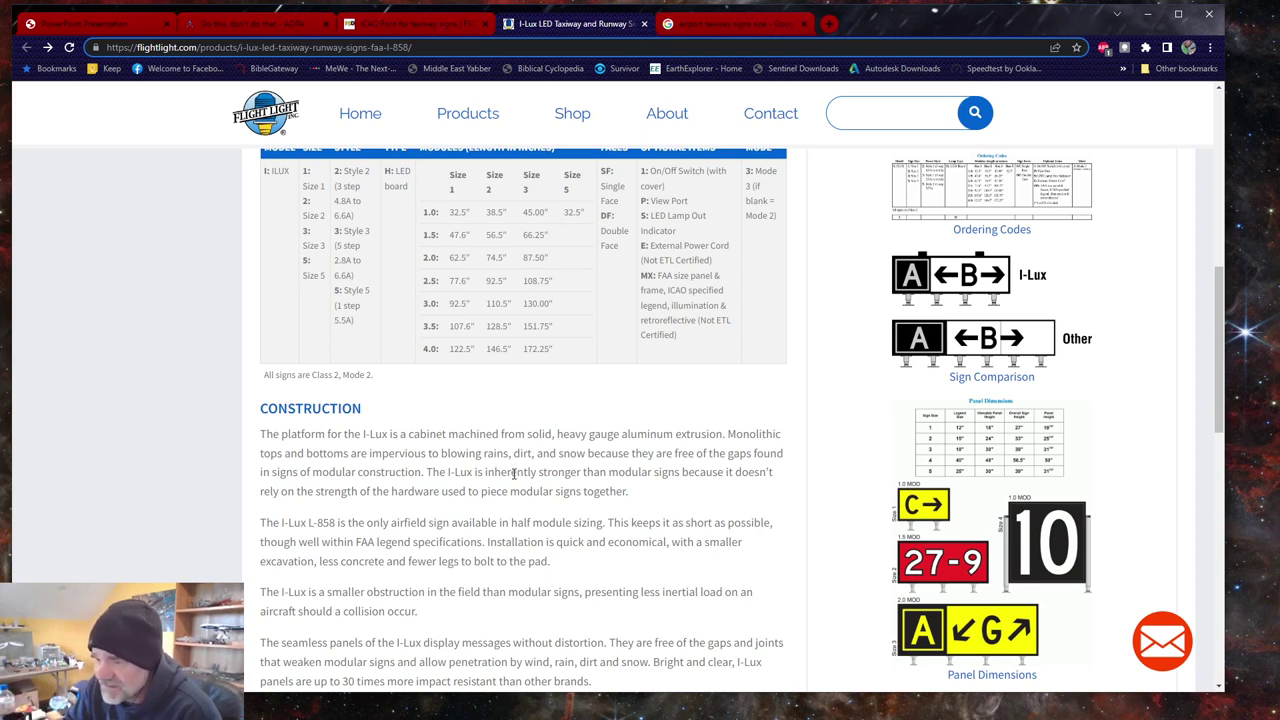
pyautogui.scroll(-3, 513, 473)
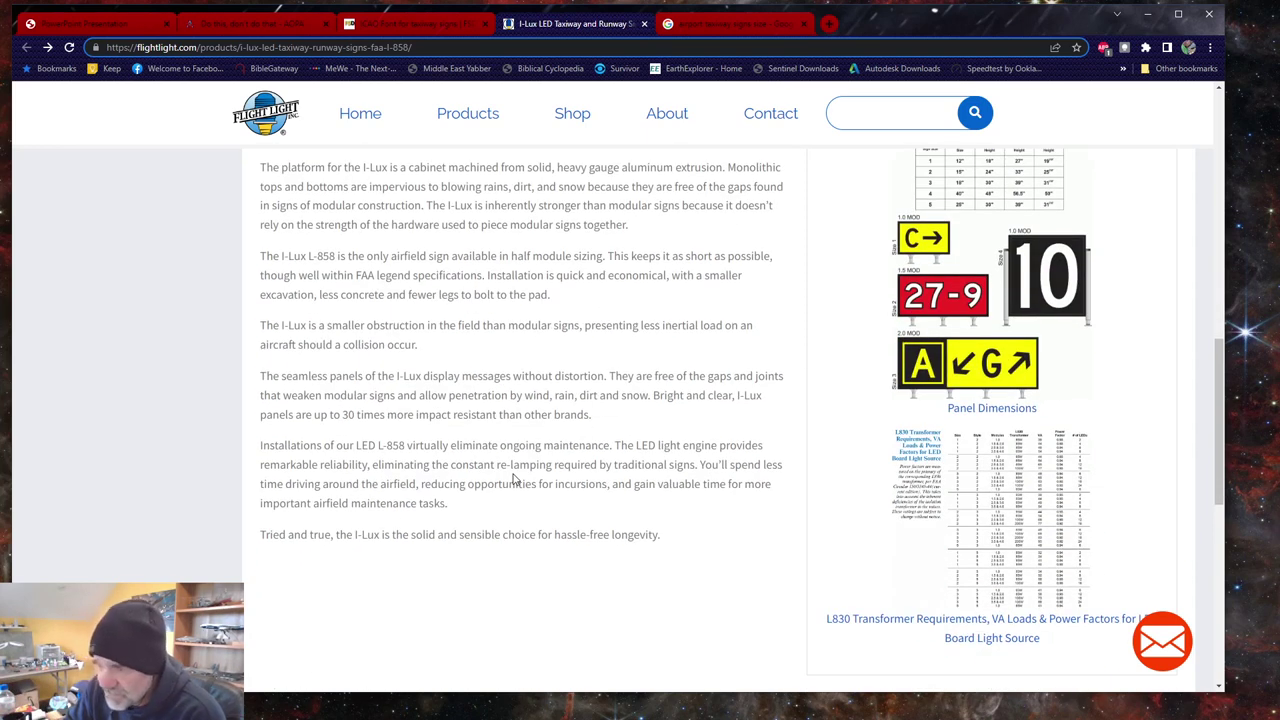
pyautogui.scroll(10, 513, 479)
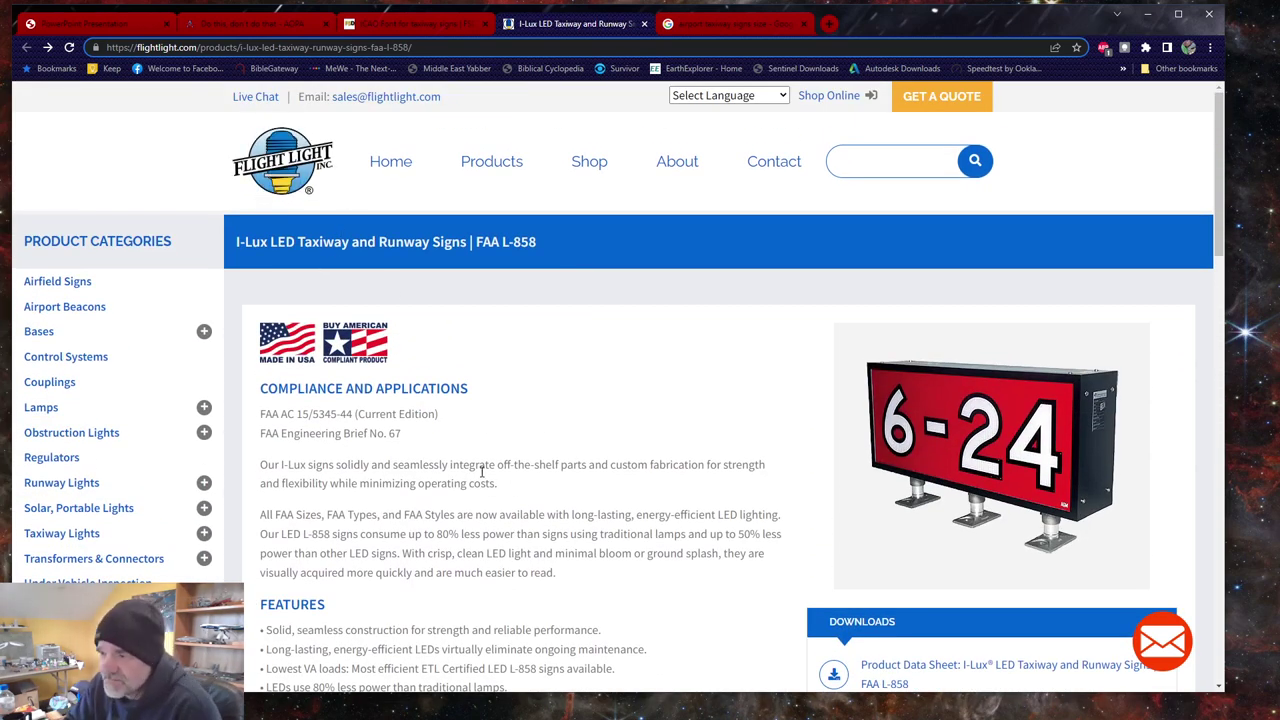
pyautogui.scroll(-5, 513, 452)
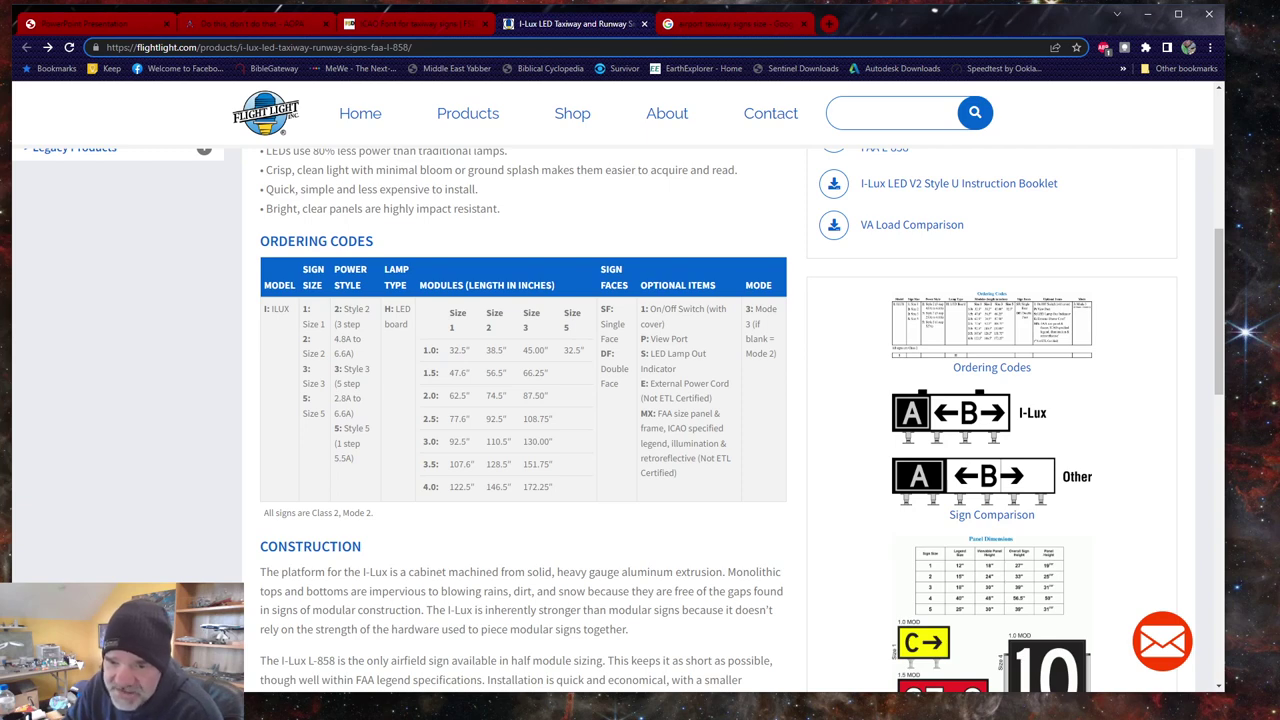
# Step: Switch to Krita and create a custom 1024 by 256 pixel RGB/Alpha document with 16-bit depth at 72 ppi
pyautogui.hotkey('alt', 'Tab')
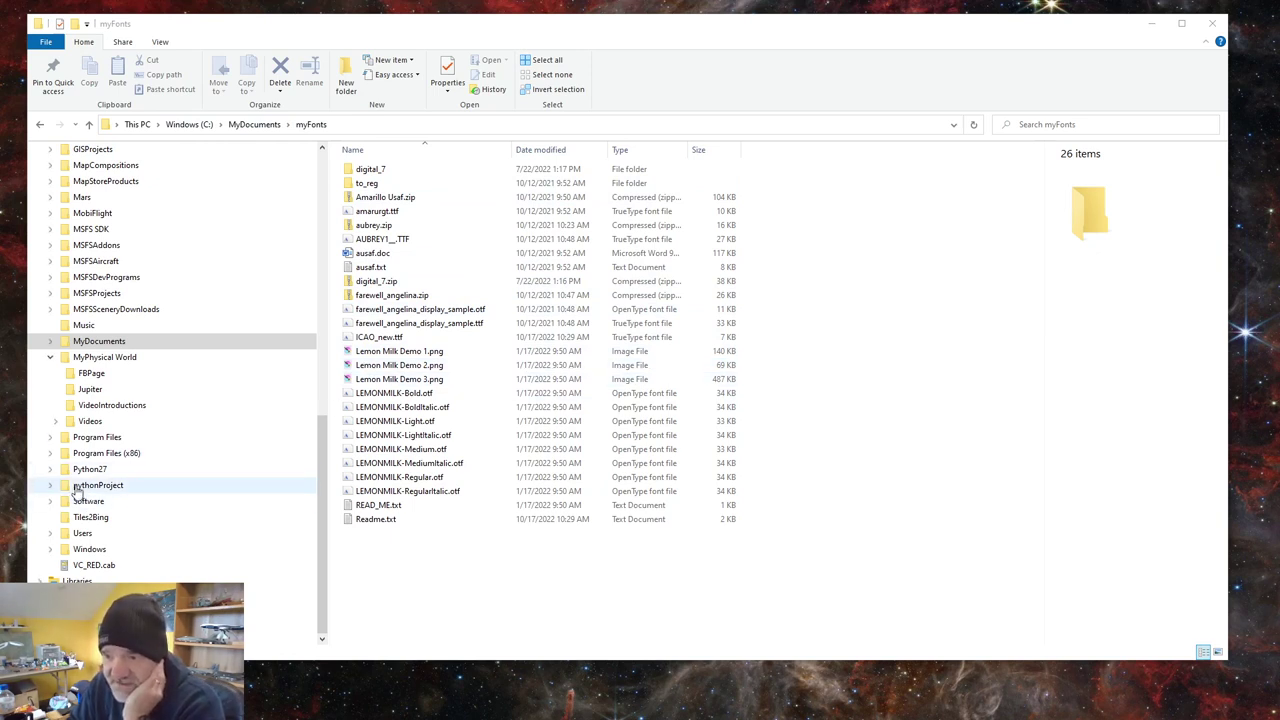
pyautogui.click(50, 549)
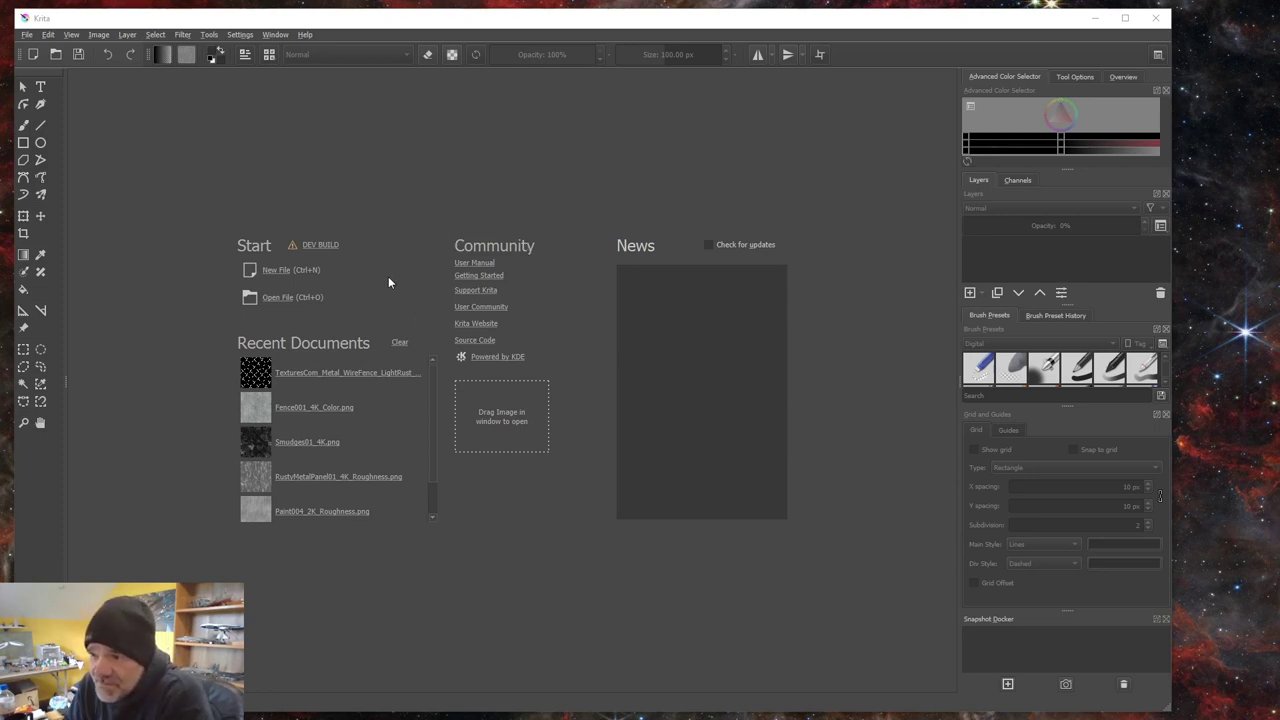
pyautogui.click(268, 269)
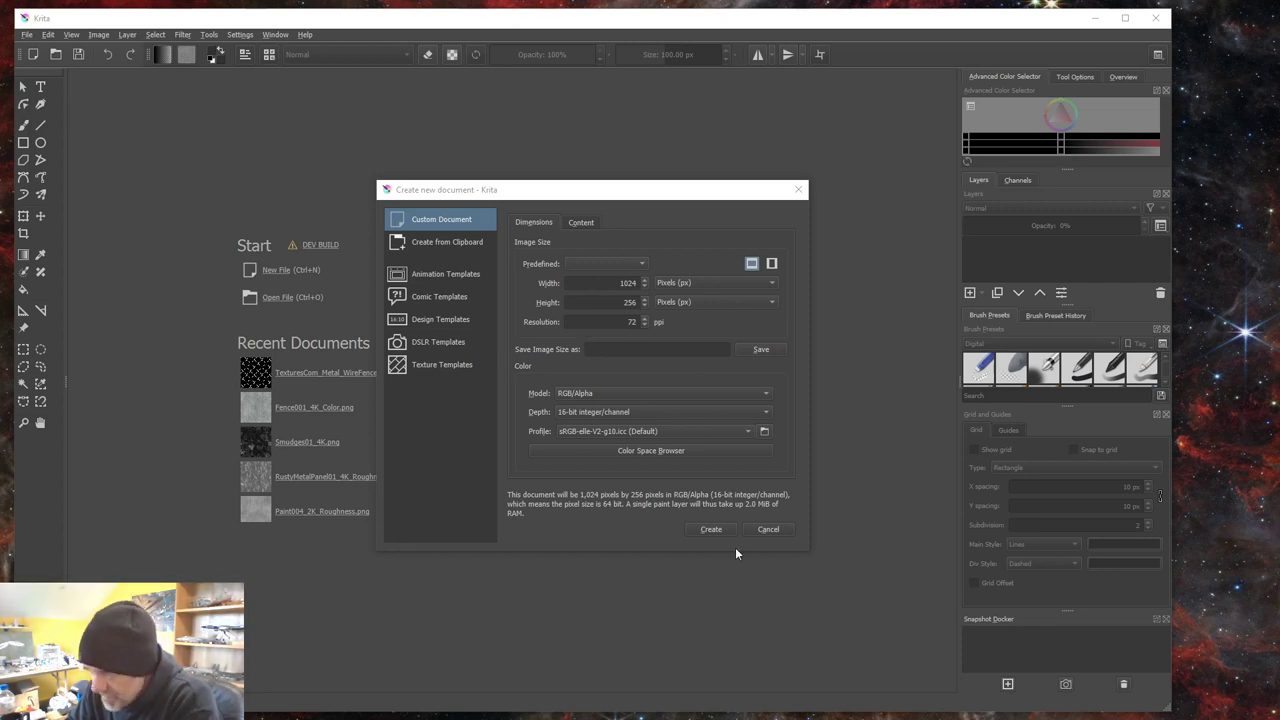
pyautogui.click(711, 530)
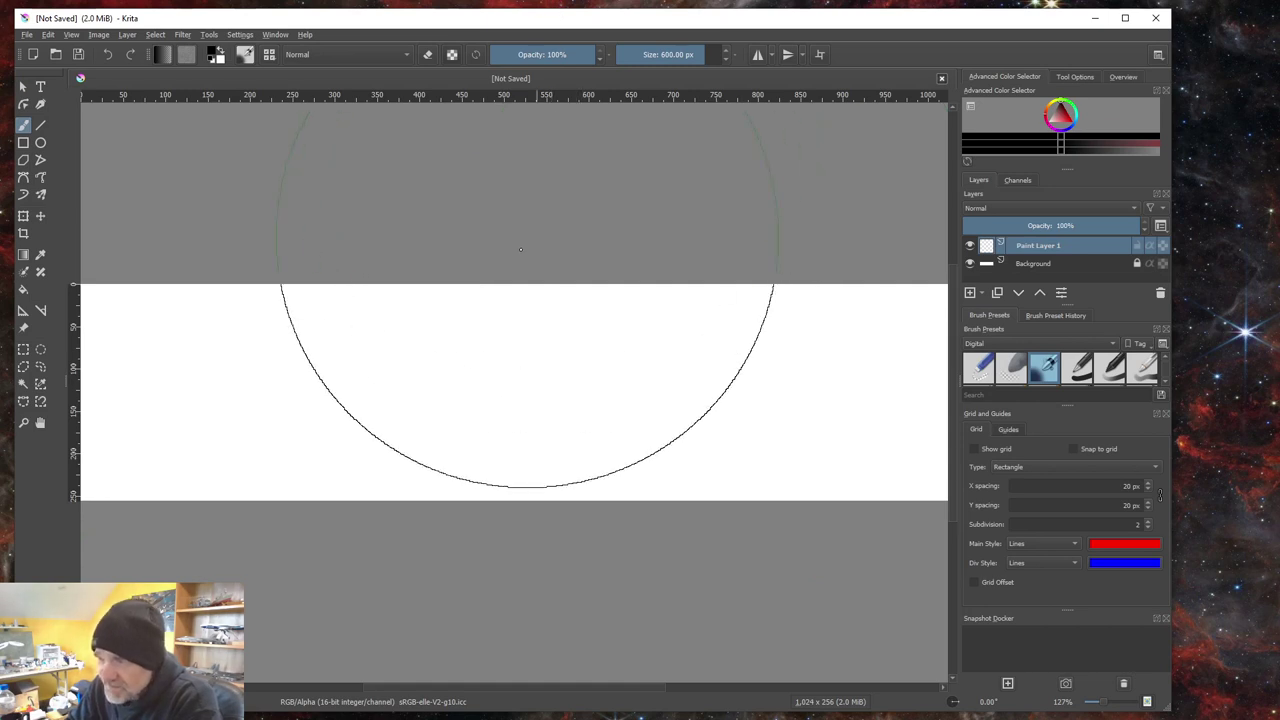
pyautogui.scroll(-2, 525, 296)
pyautogui.scroll(1, 510, 360)
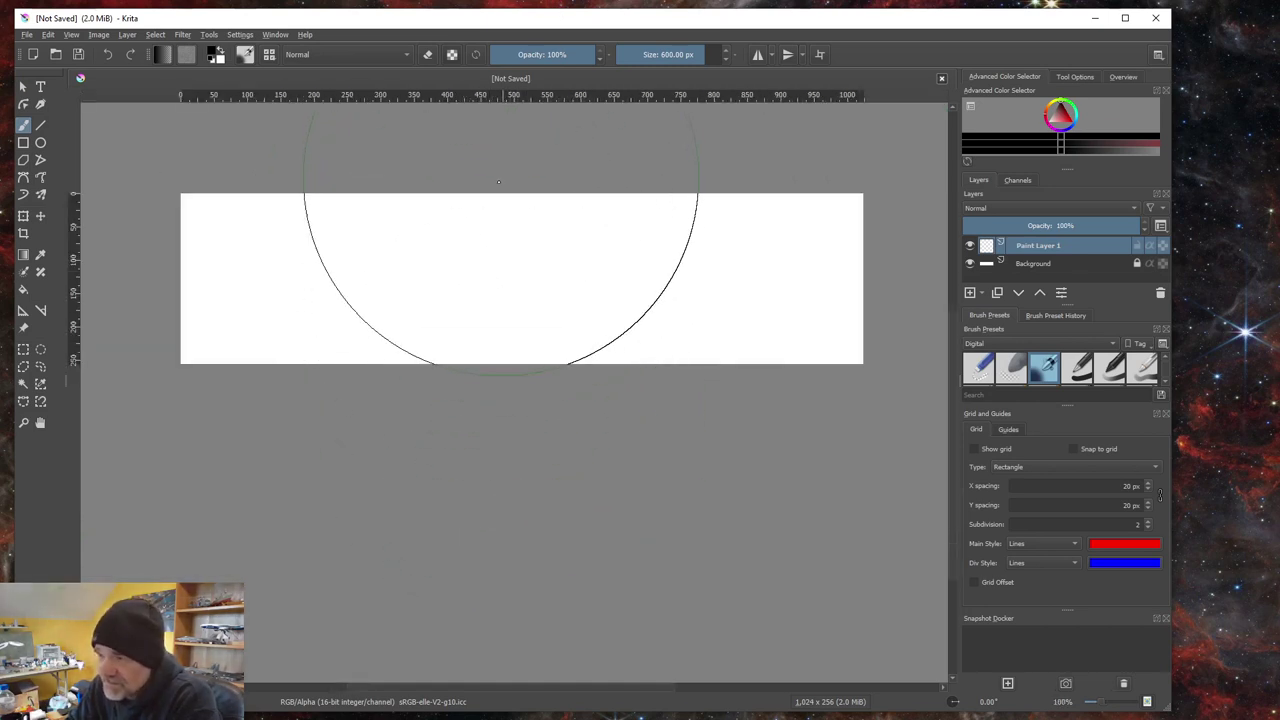
pyautogui.scroll(1, 510, 163)
pyautogui.scroll(-1, 520, 160)
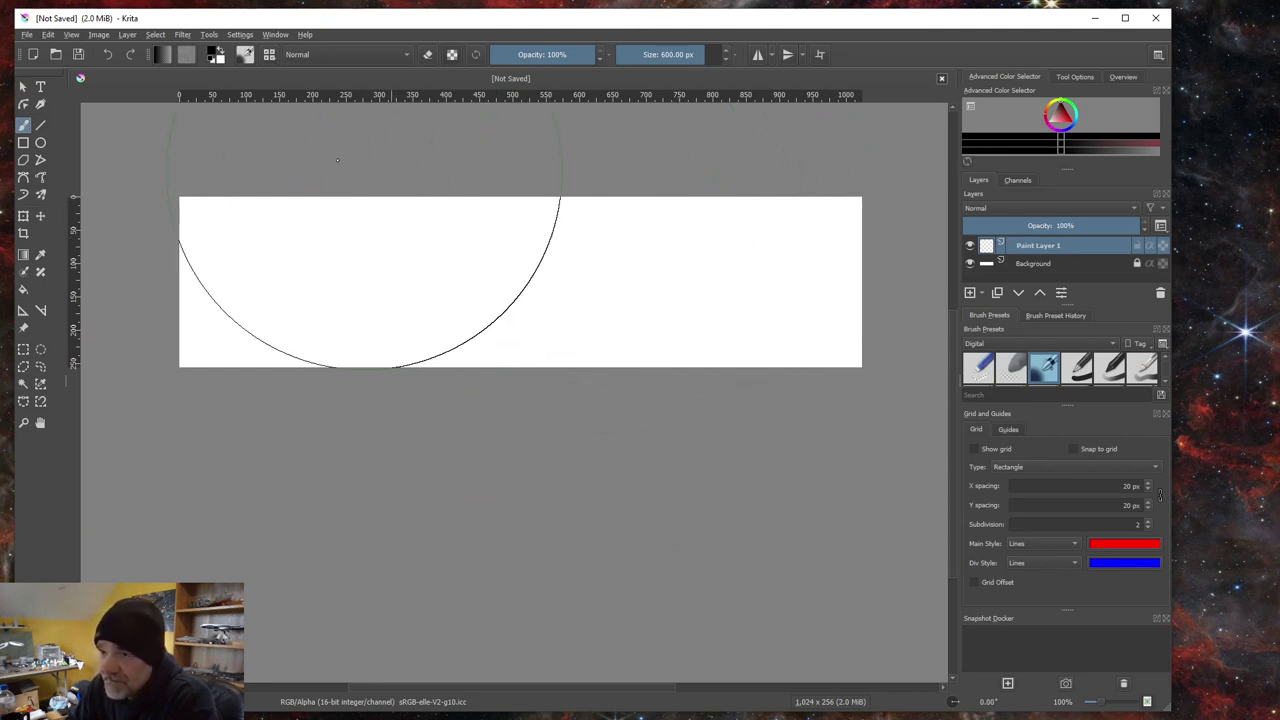
# Step: Show the grid with snapping enabled and set its X and Y spacing to 256 px
pyautogui.click(23, 87)
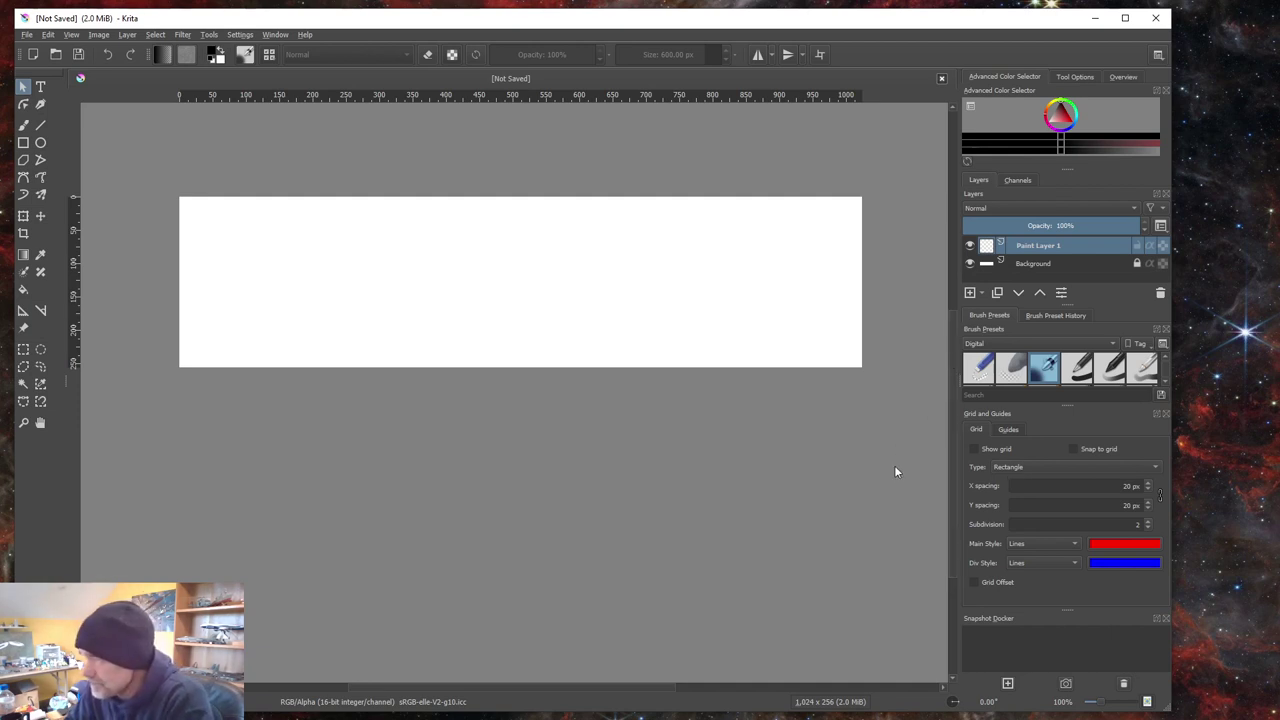
pyautogui.click(974, 449)
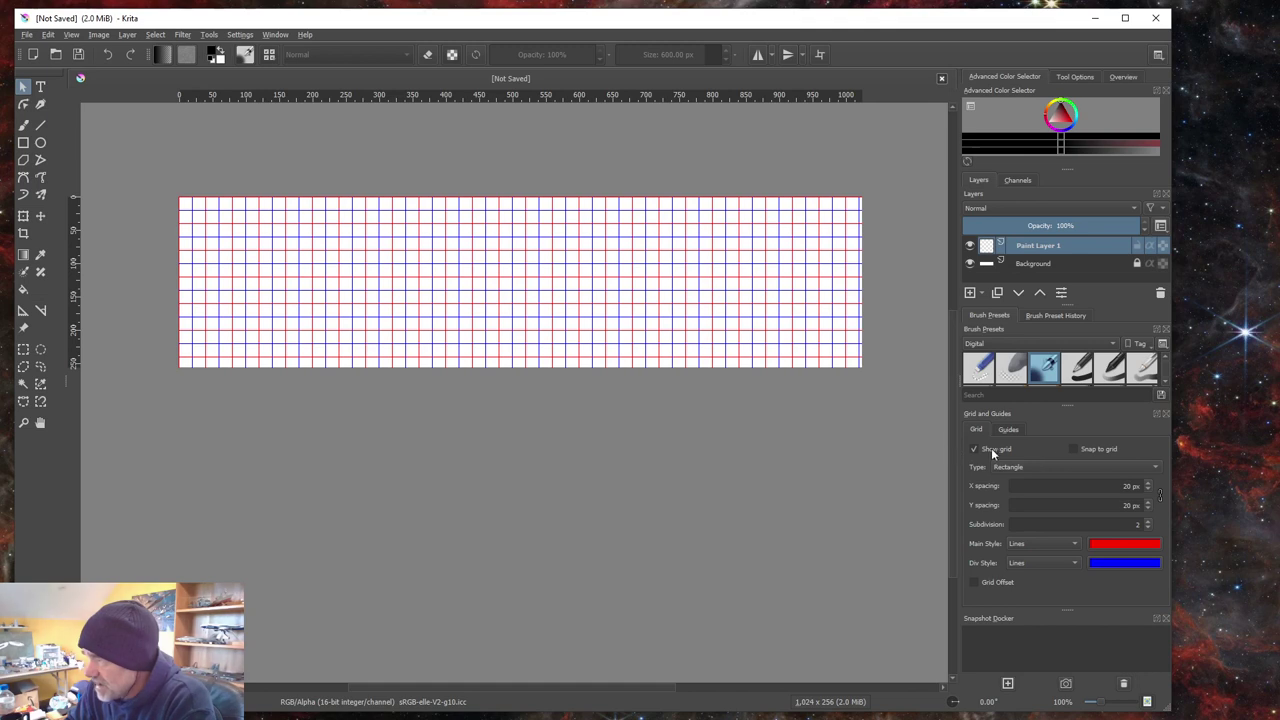
pyautogui.doubleClick(1128, 486)
pyautogui.write('25')
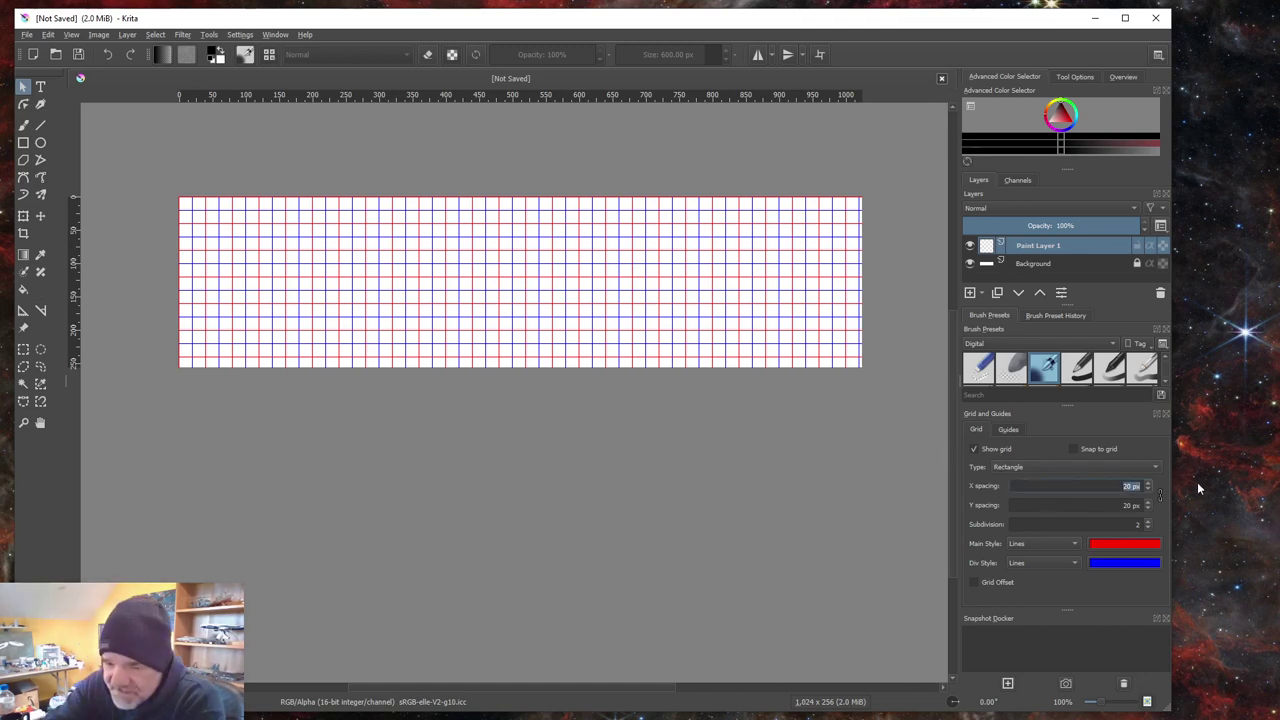
pyautogui.press('Return')
pyautogui.write('6')
pyautogui.press('Return')
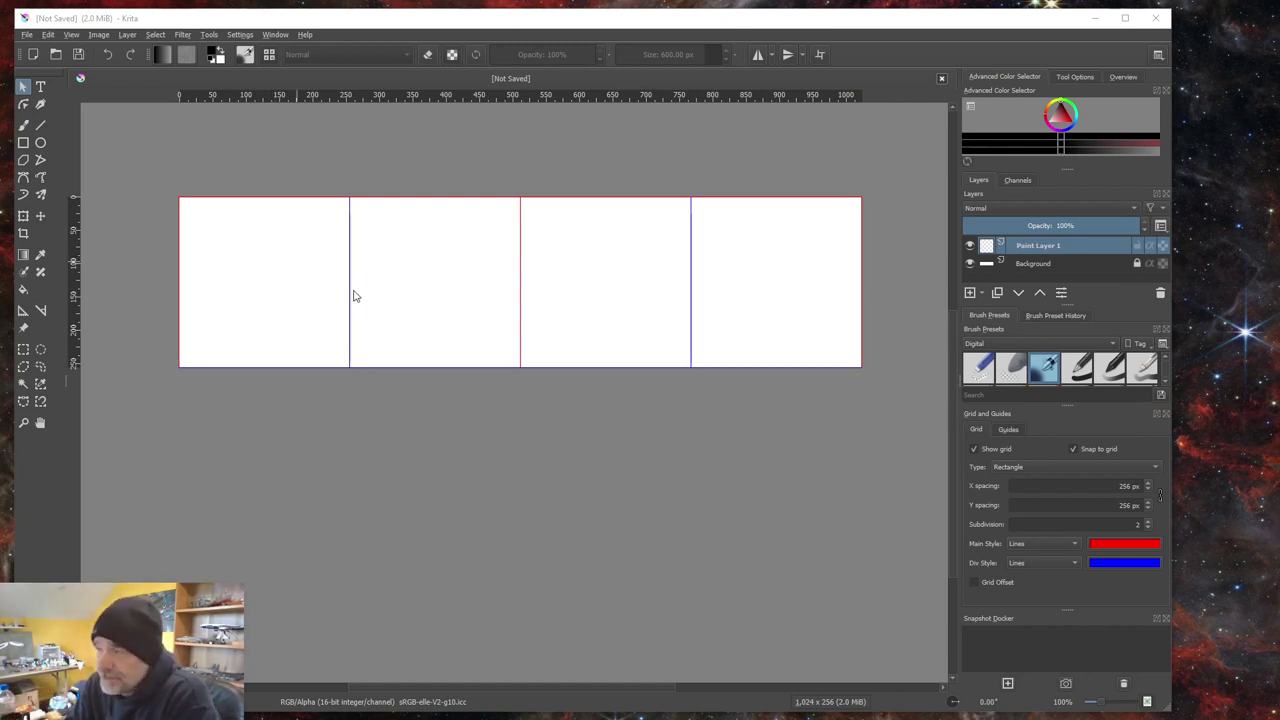
# Step: Add a new paint layer above Paint Layer 1 and name it black
pyautogui.click(127, 34)
pyautogui.moveTo(141, 91)
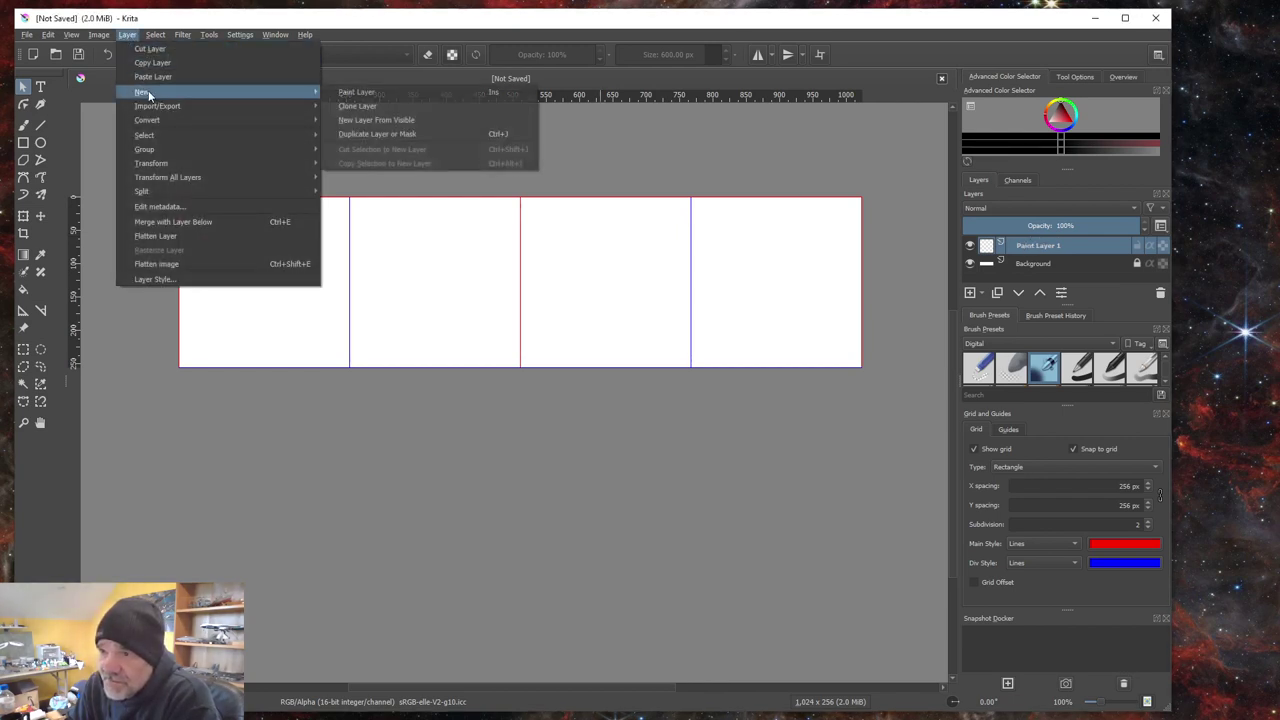
pyautogui.click(352, 92)
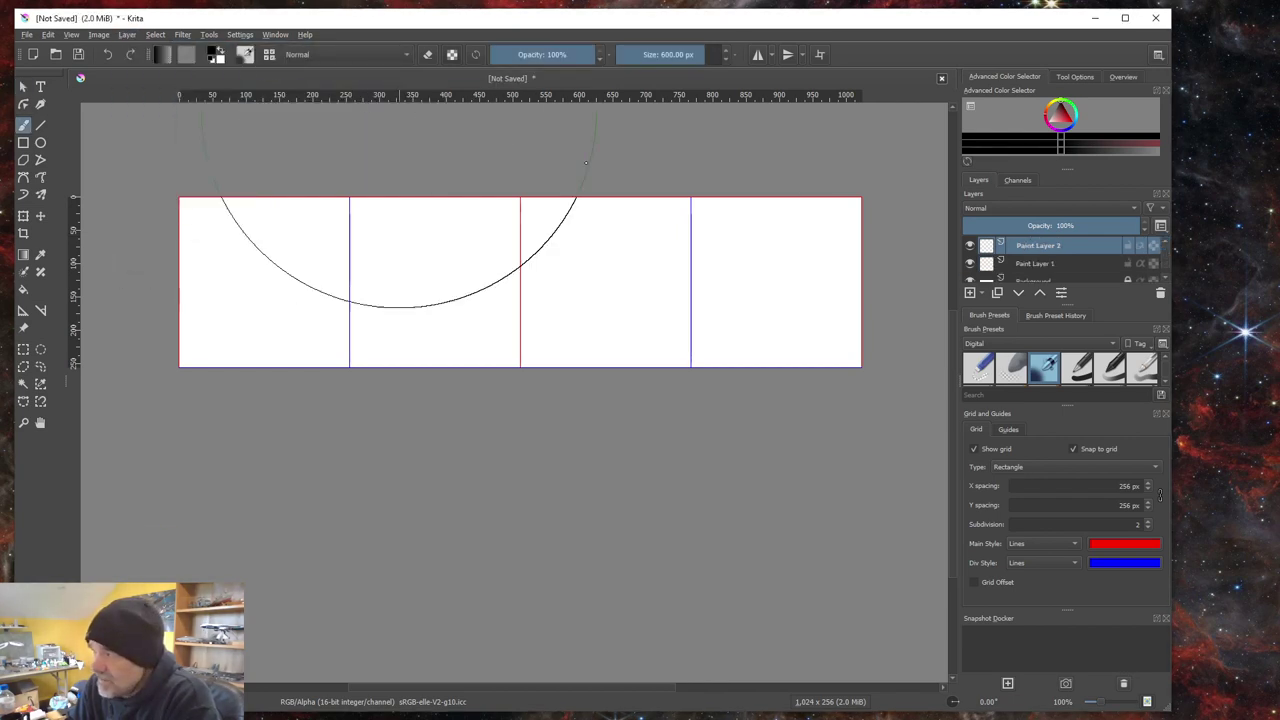
pyautogui.doubleClick(1042, 246)
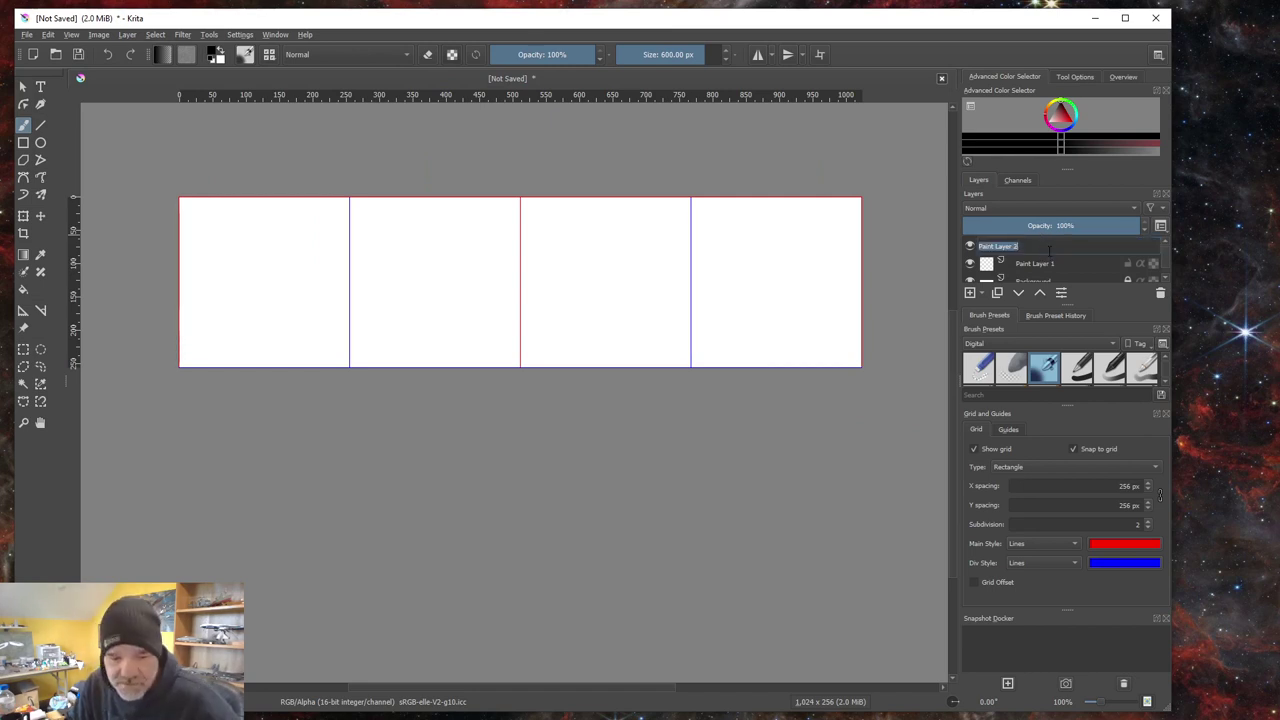
pyautogui.write('bl')
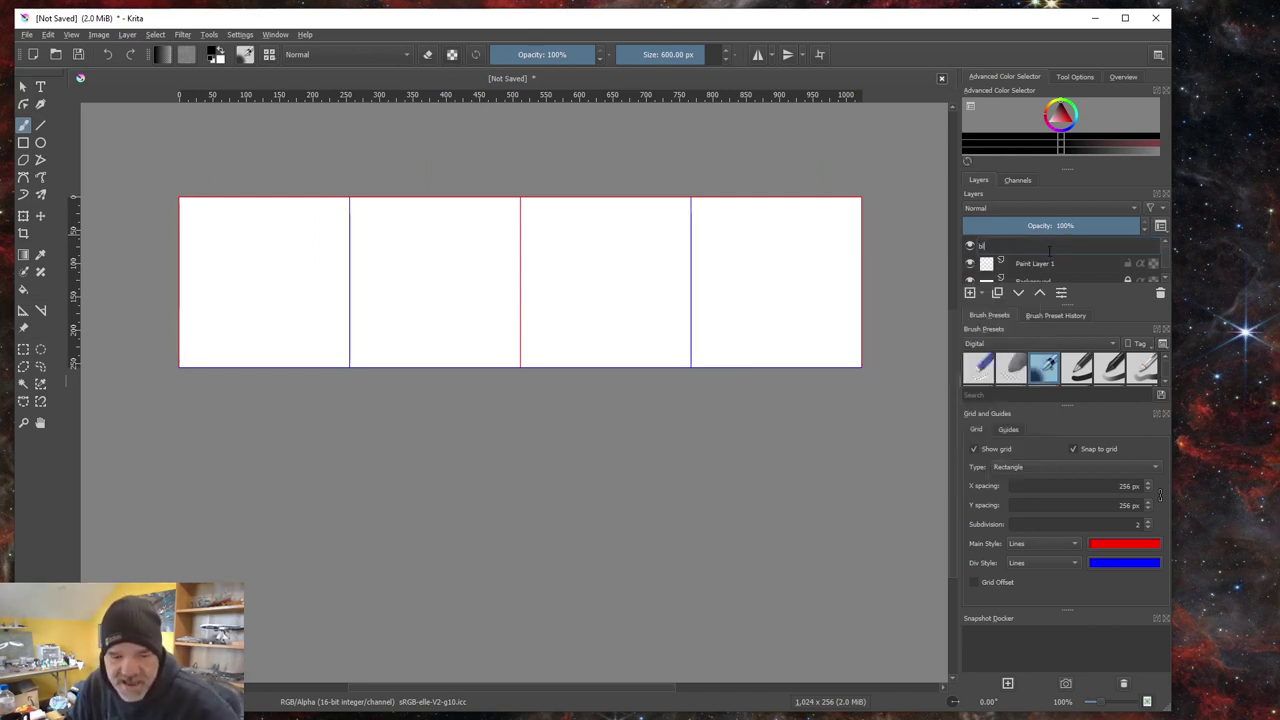
pyautogui.write('ack')
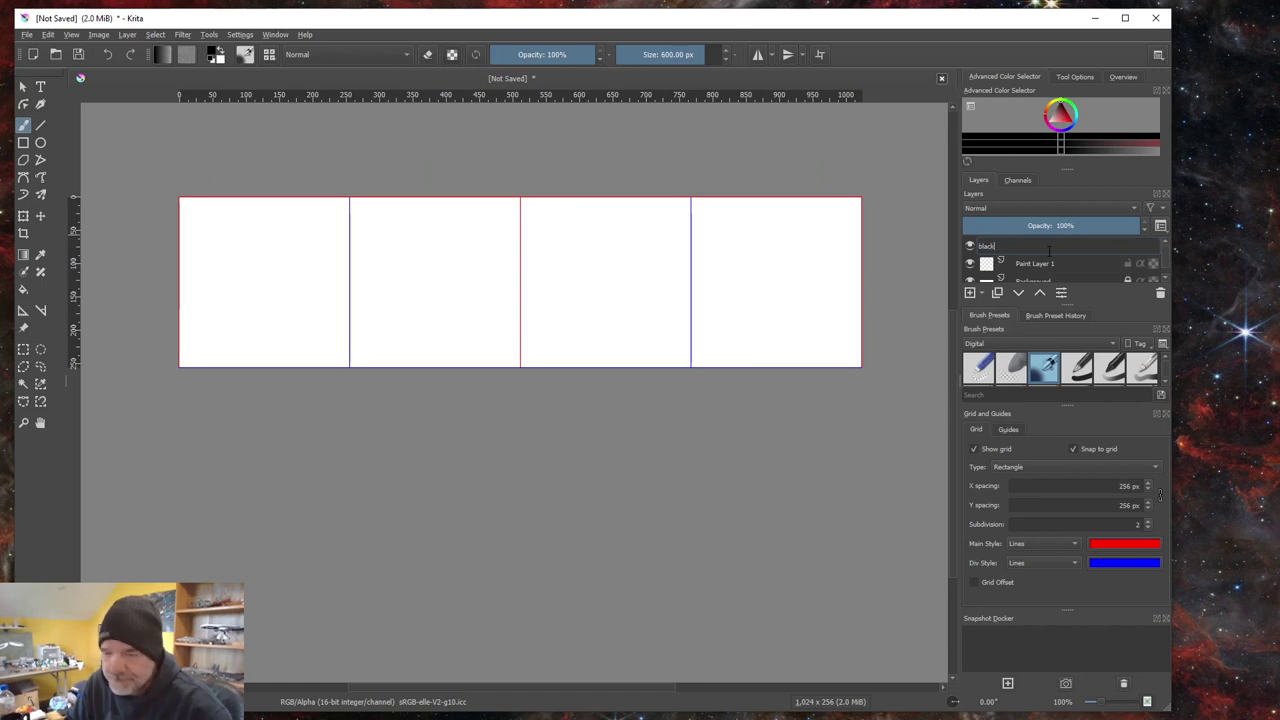
pyautogui.press('Return')
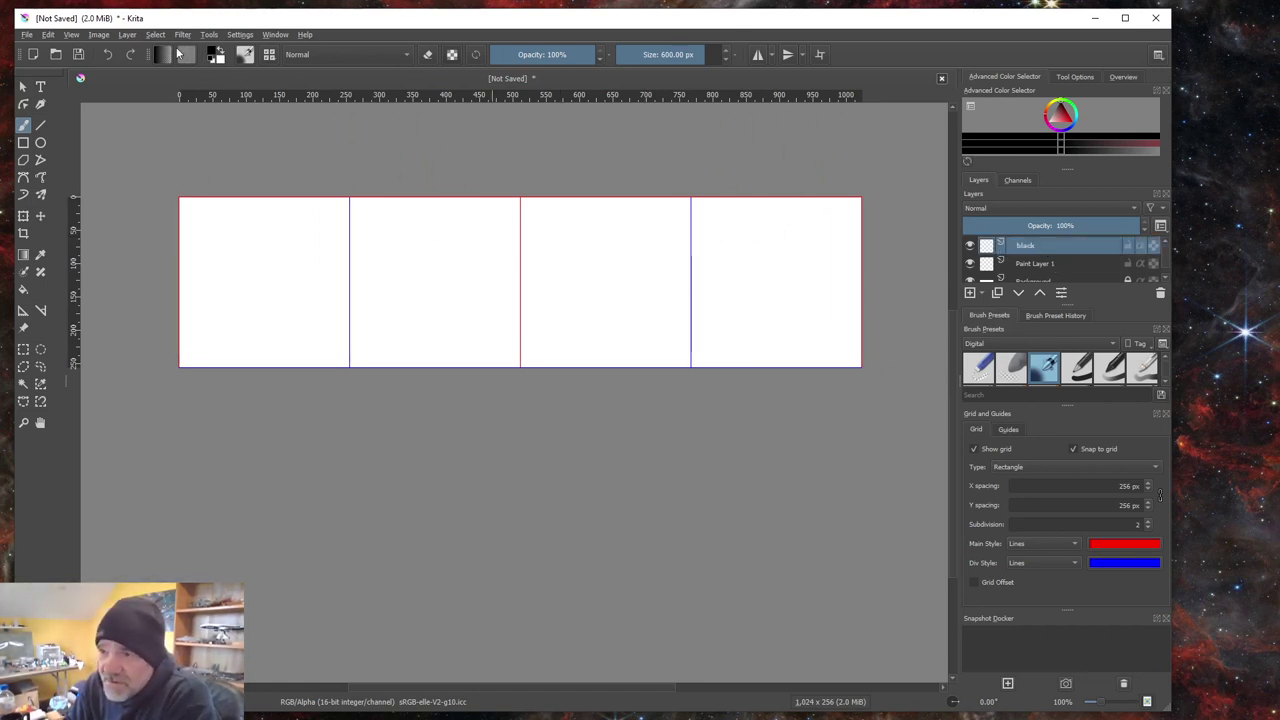
# Step: Add another paint layer above the black layer and name it yellow
pyautogui.click(127, 35)
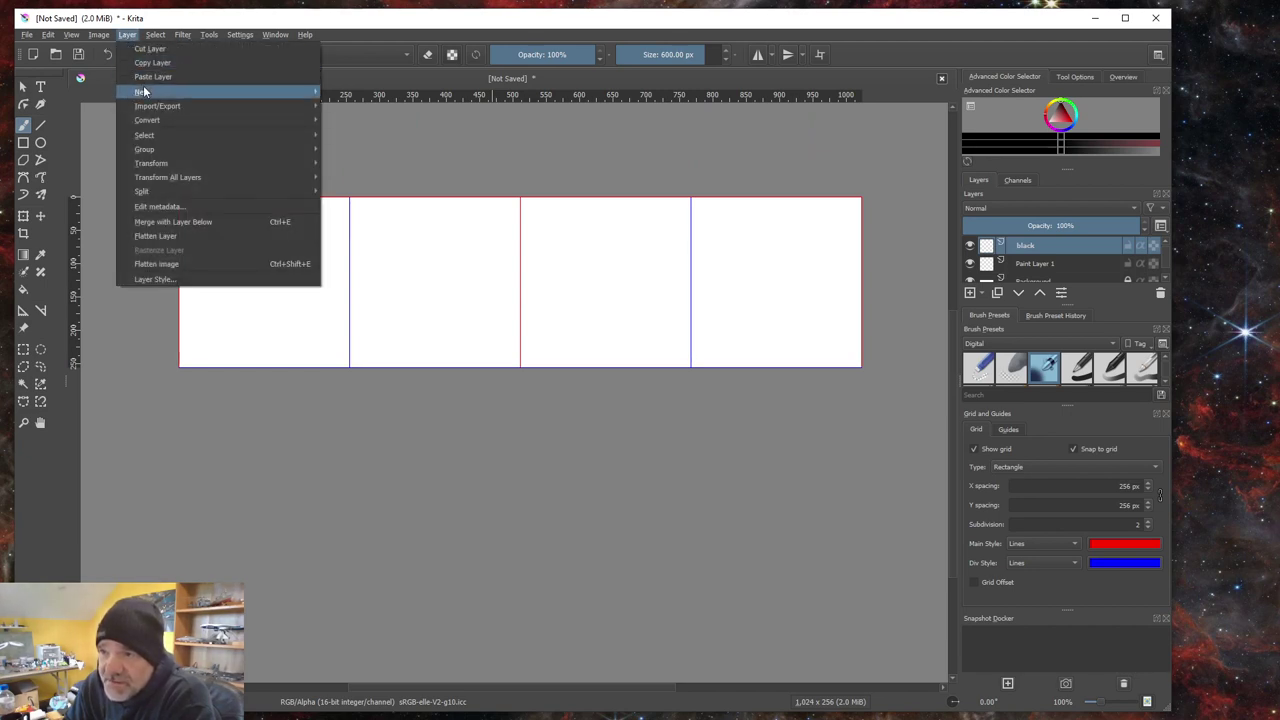
pyautogui.moveTo(147, 92)
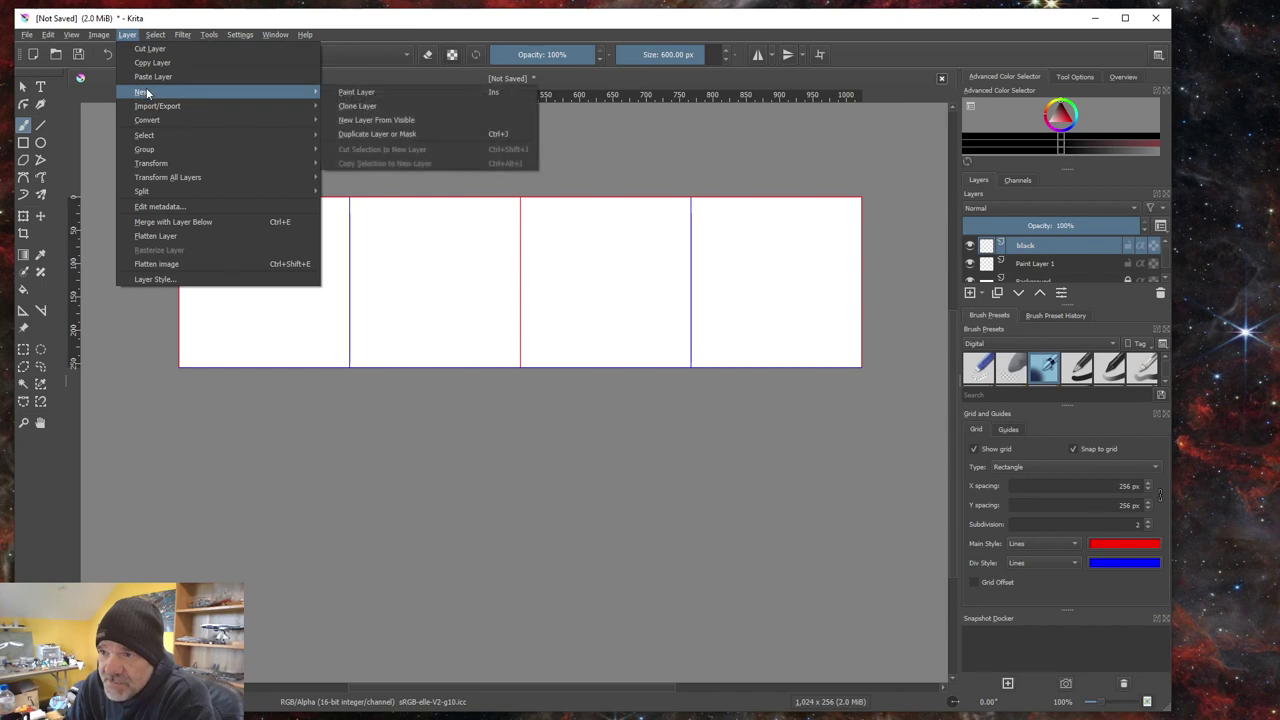
pyautogui.click(371, 92)
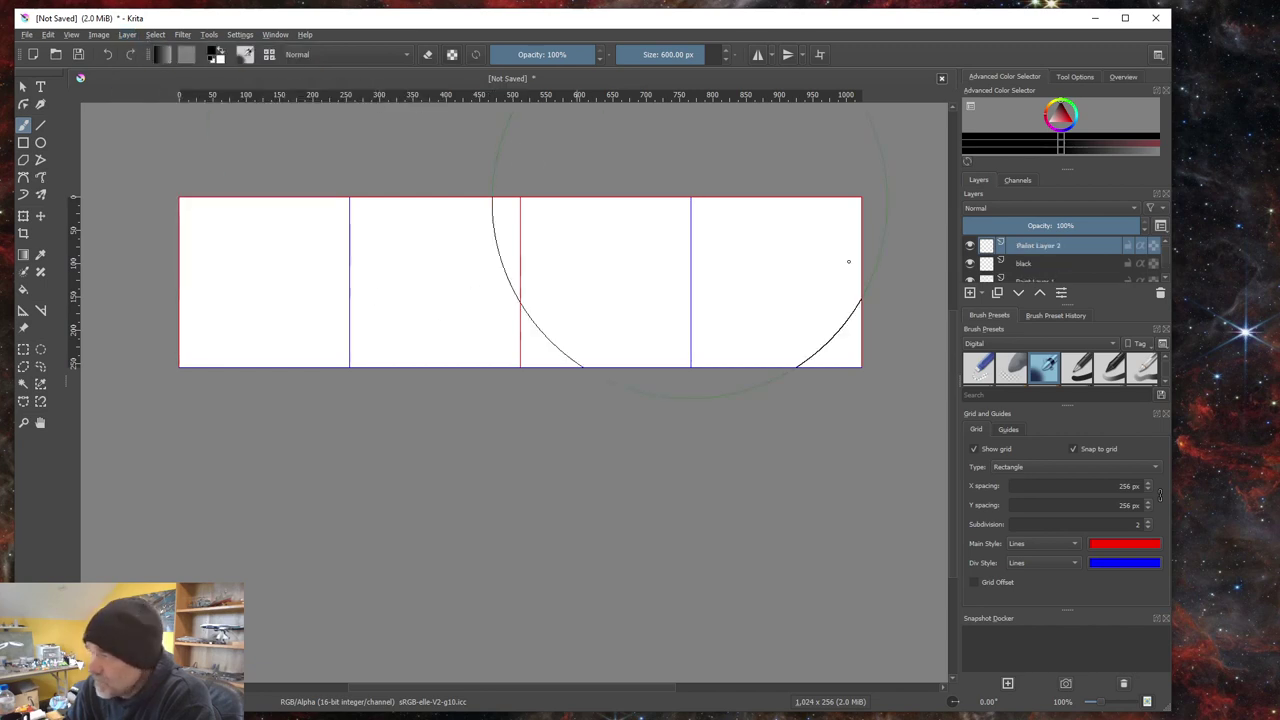
pyautogui.doubleClick(1042, 245)
pyautogui.write('v')
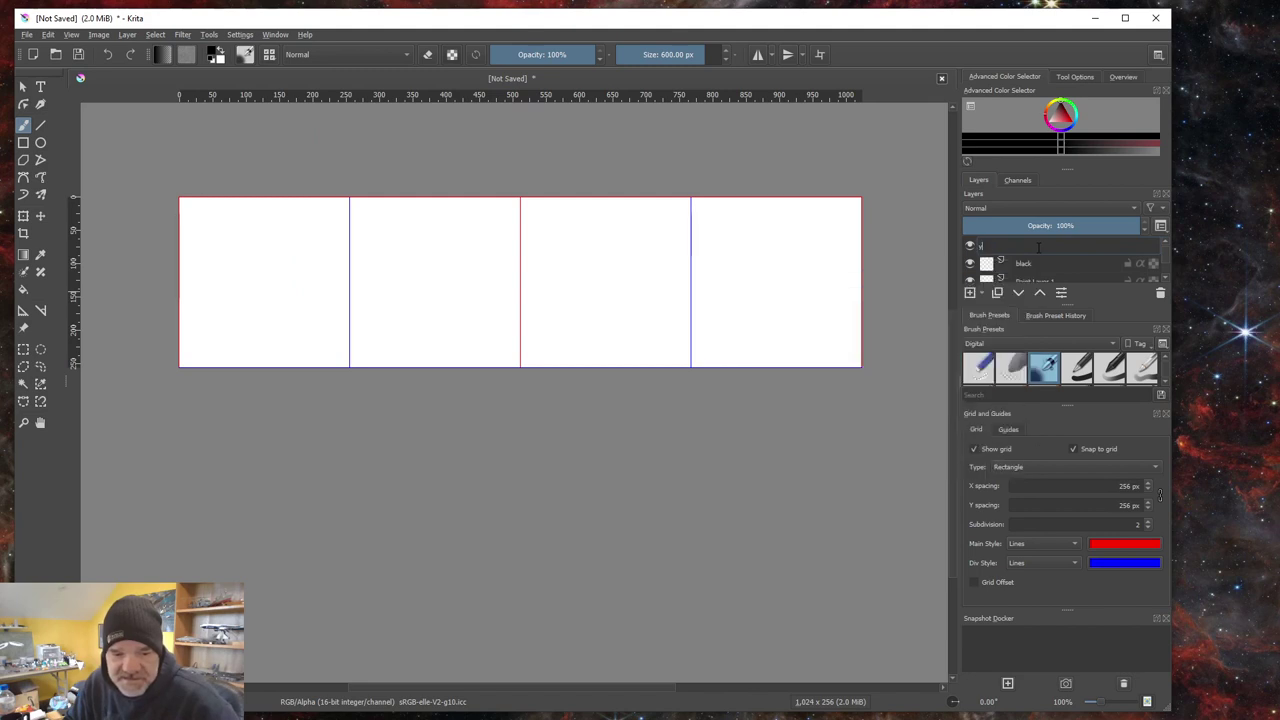
pyautogui.write('ellow')
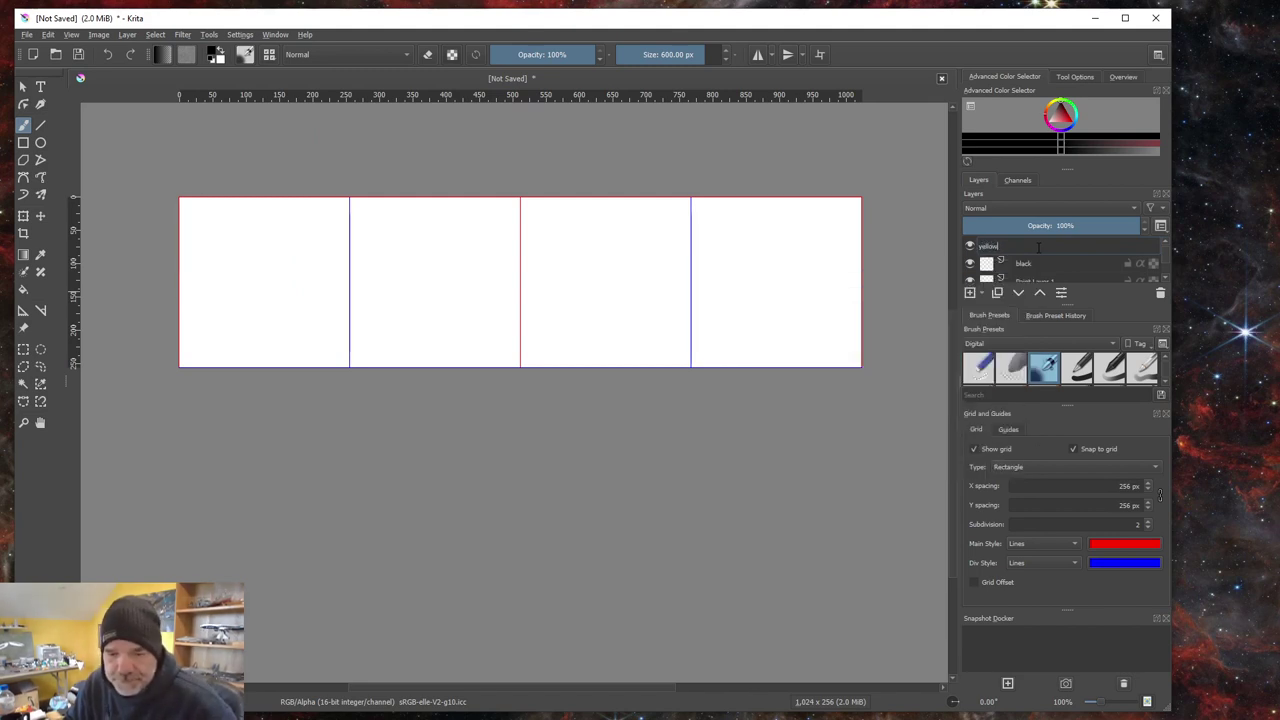
pyautogui.press('Return')
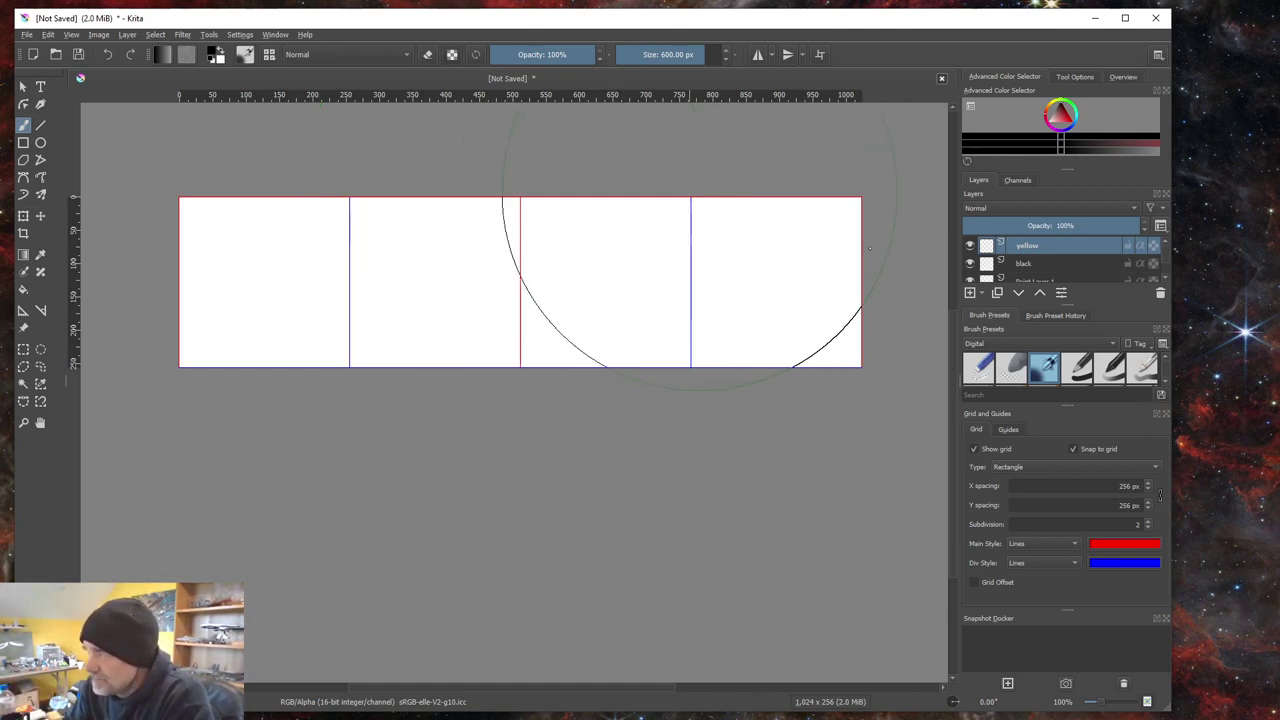
# Step: Add a new paint layer above the yellow layer and name it red
pyautogui.click(127, 34)
pyautogui.moveTo(231, 93)
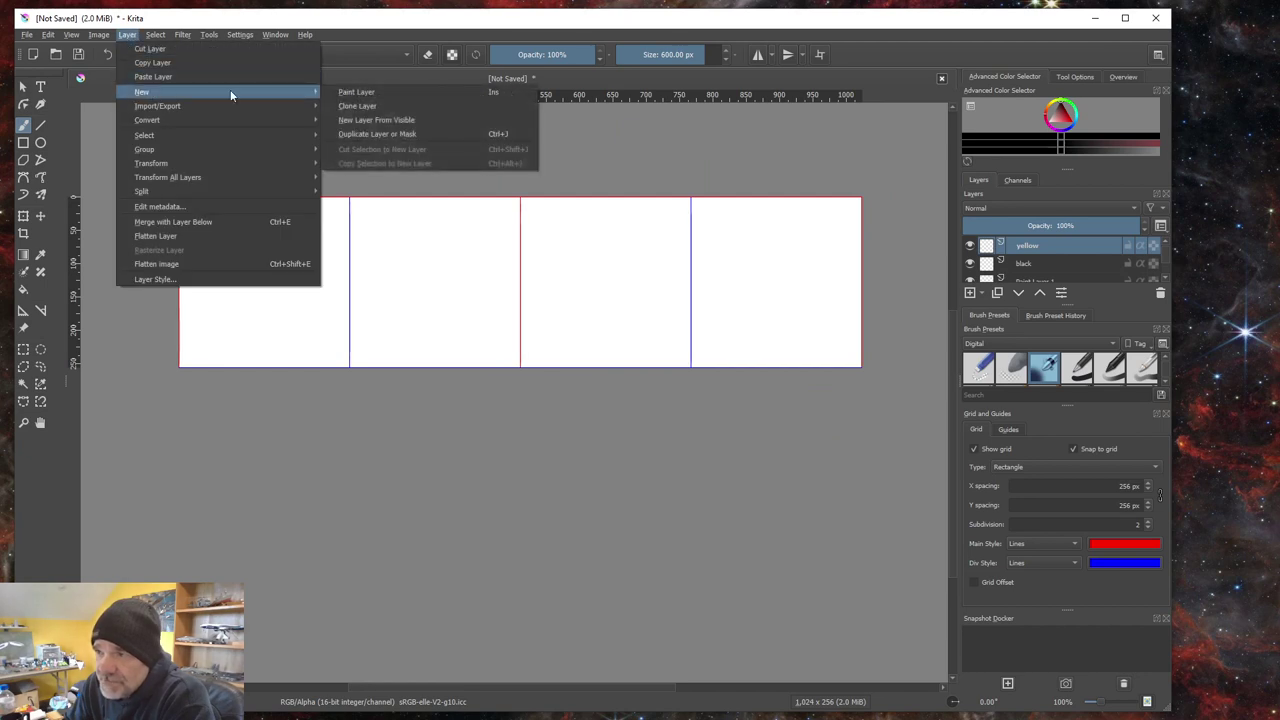
pyautogui.click(352, 92)
pyautogui.doubleClick(1046, 247)
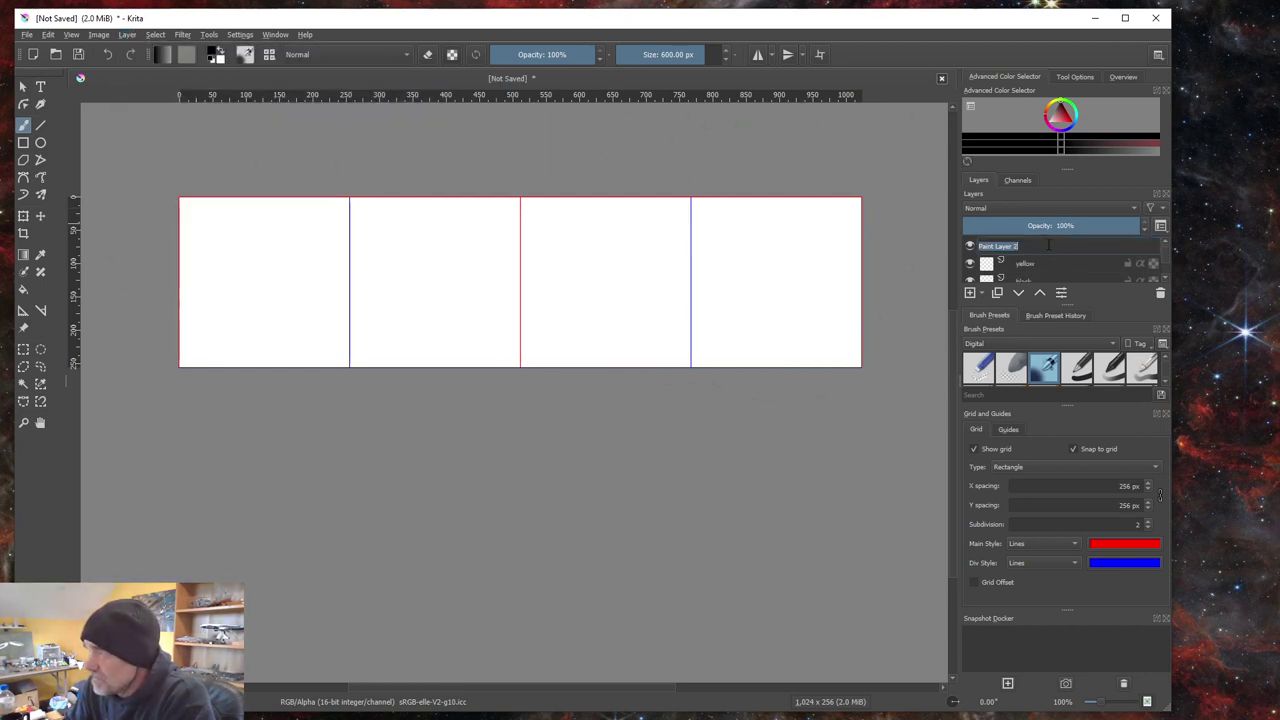
pyautogui.write('r')
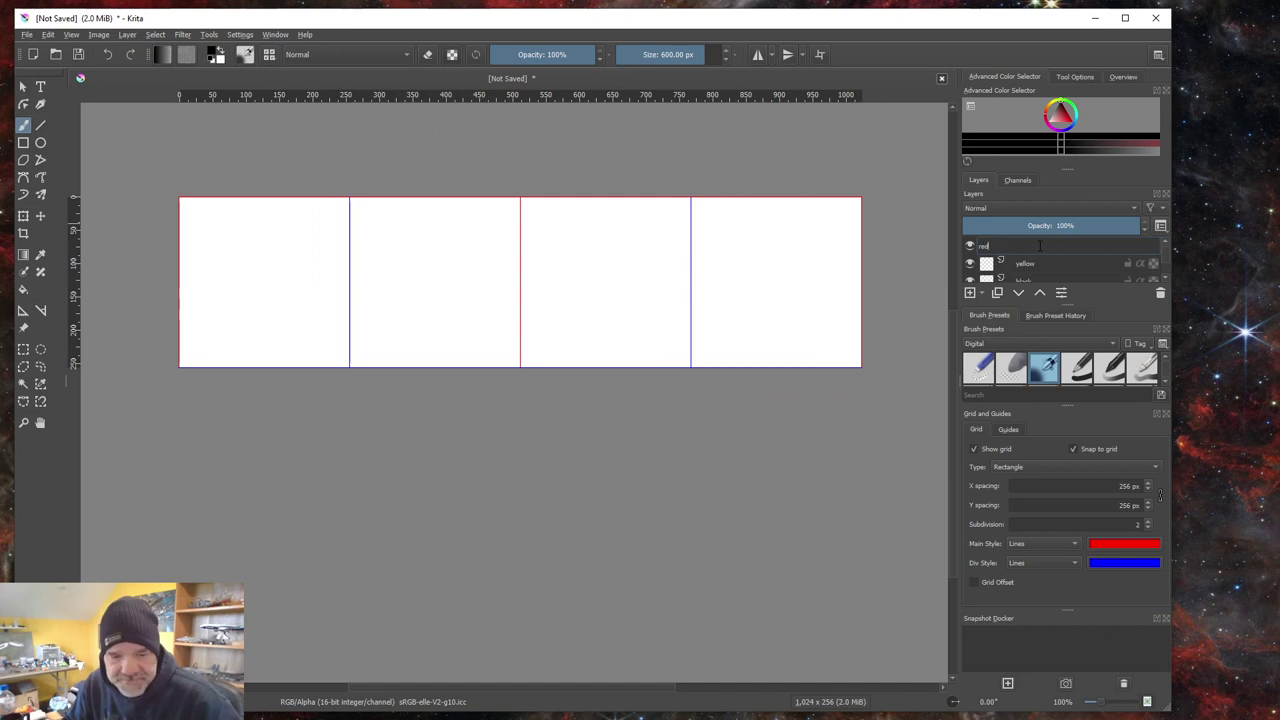
pyautogui.write('ed')
pyautogui.press('Return')
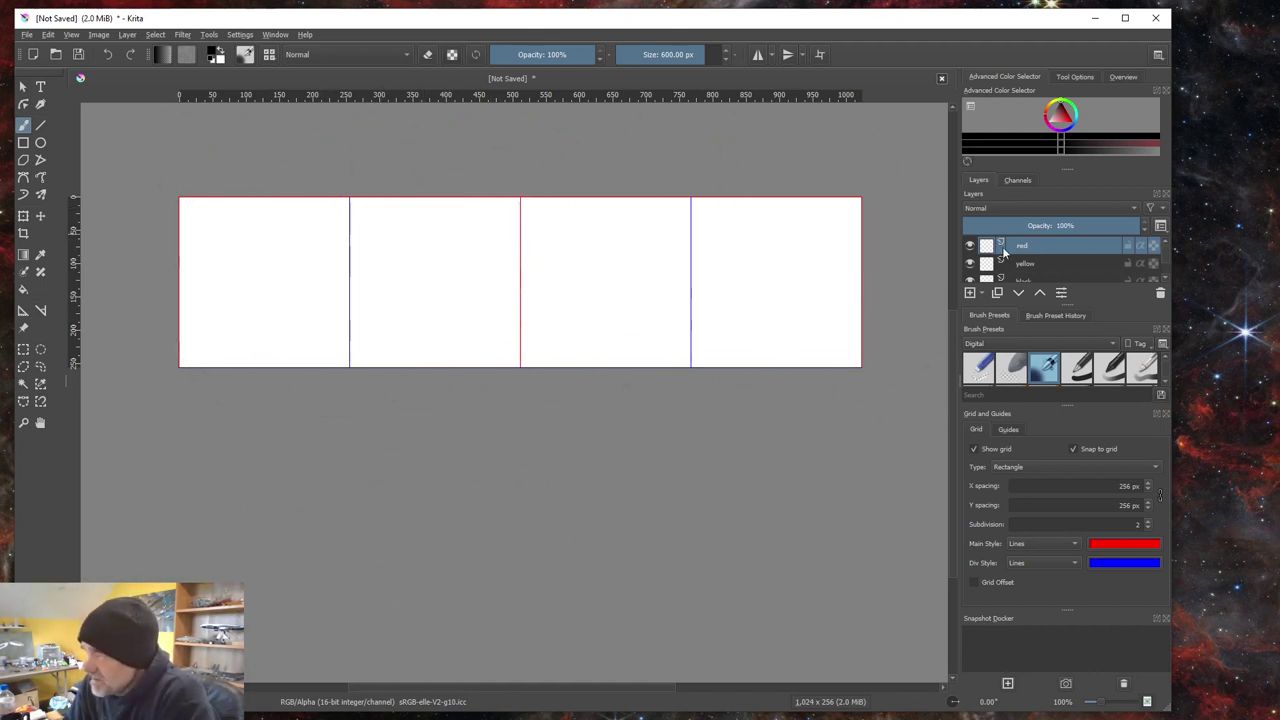
# Step: On the black layer, draw a black filled rectangle covering the first 256 by 256 px grid square
pyautogui.scroll(-2, 1038, 267)
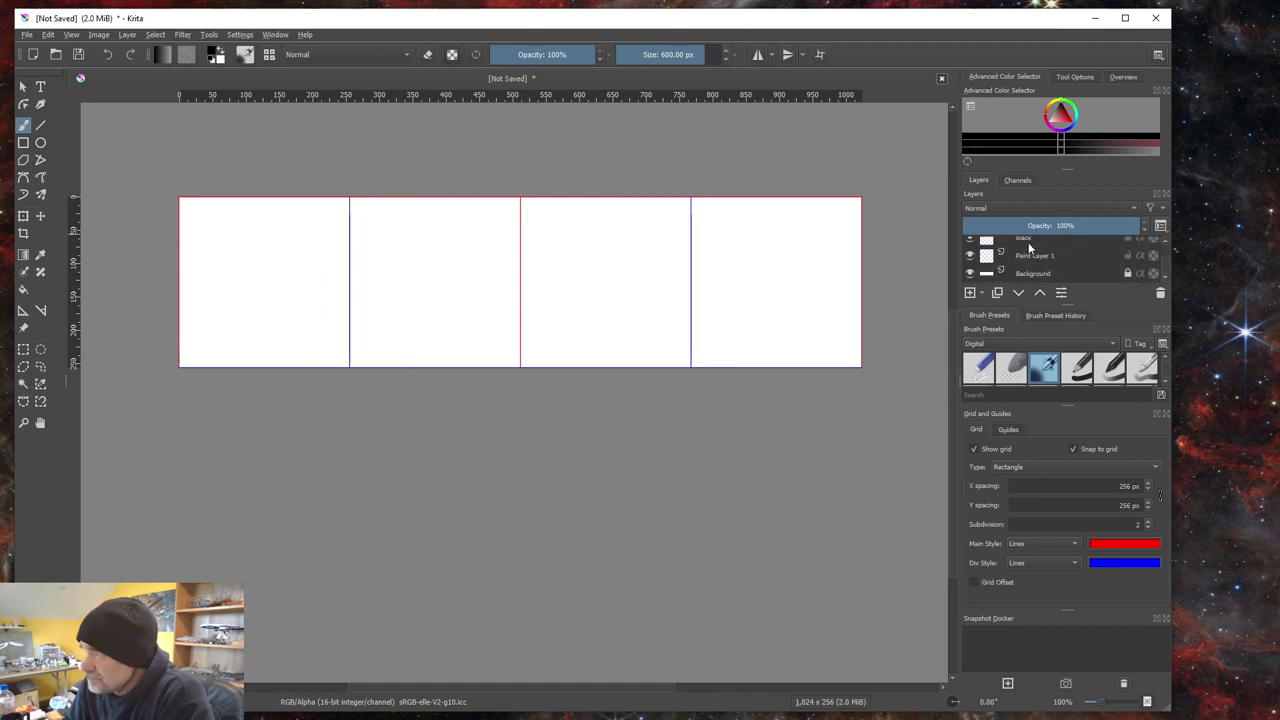
pyautogui.click(1028, 240)
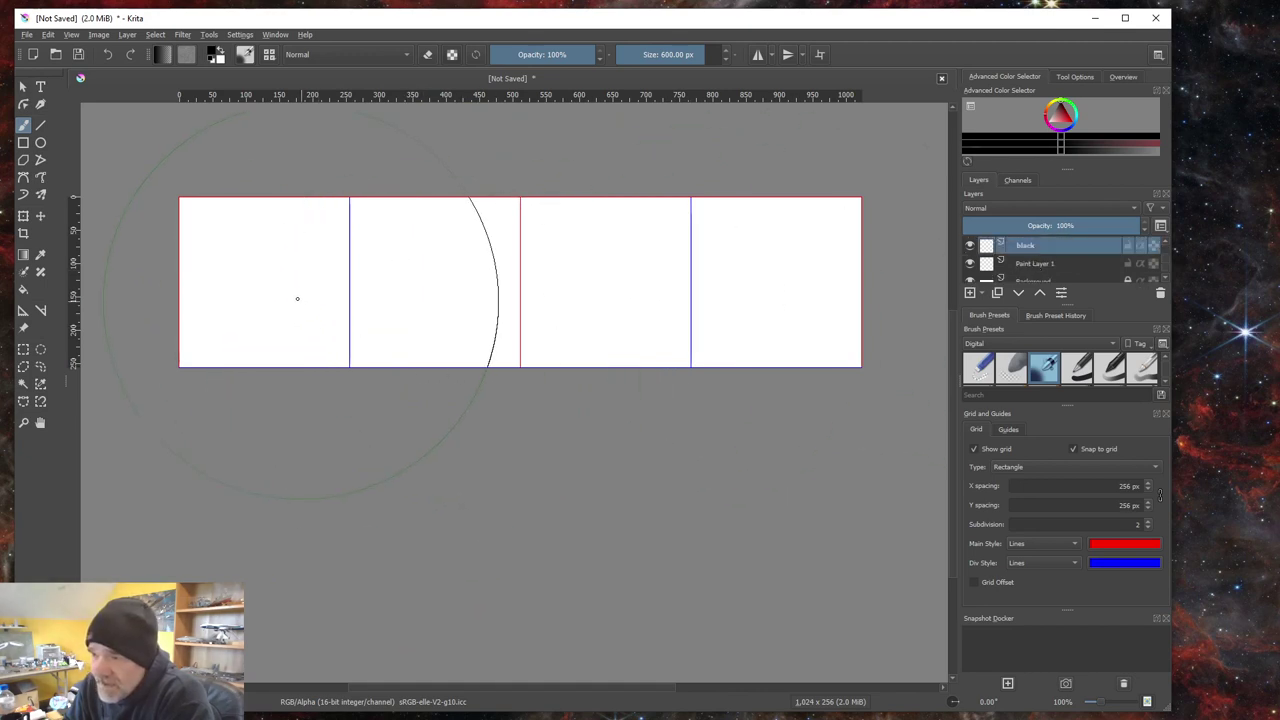
pyautogui.click(230, 108)
pyautogui.hotkey('ctrl', 'z')
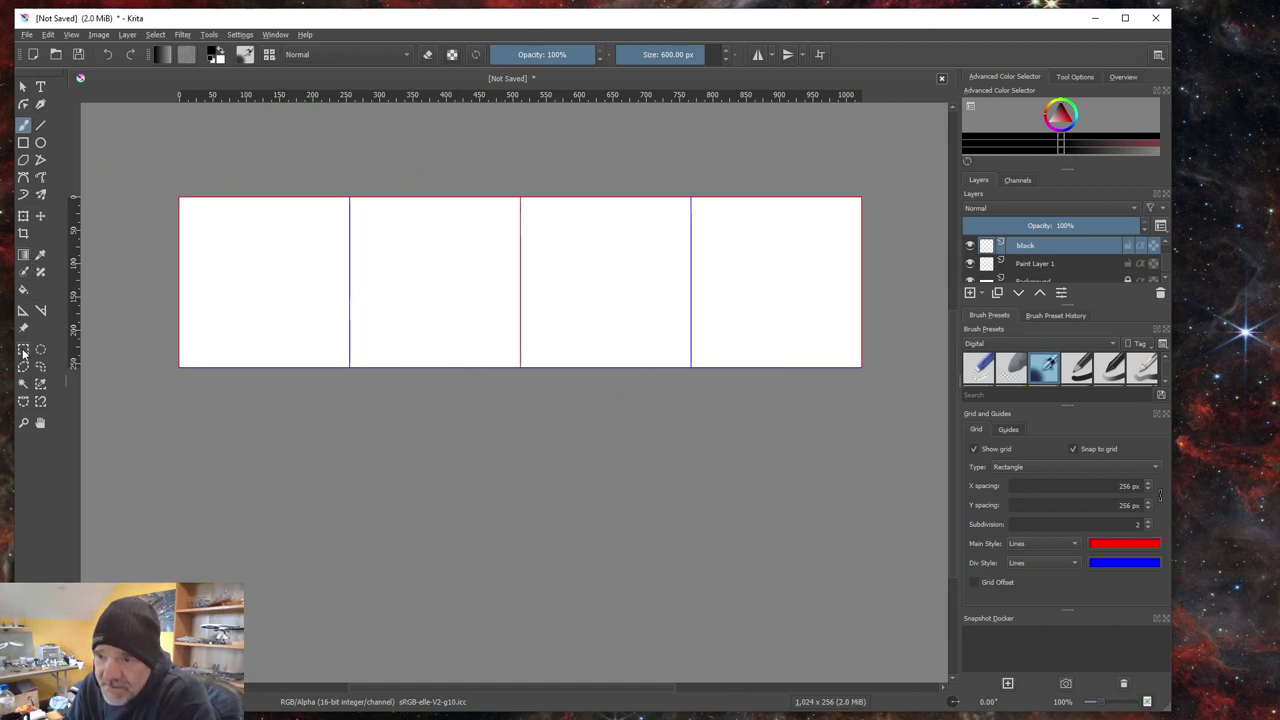
pyautogui.click(24, 143)
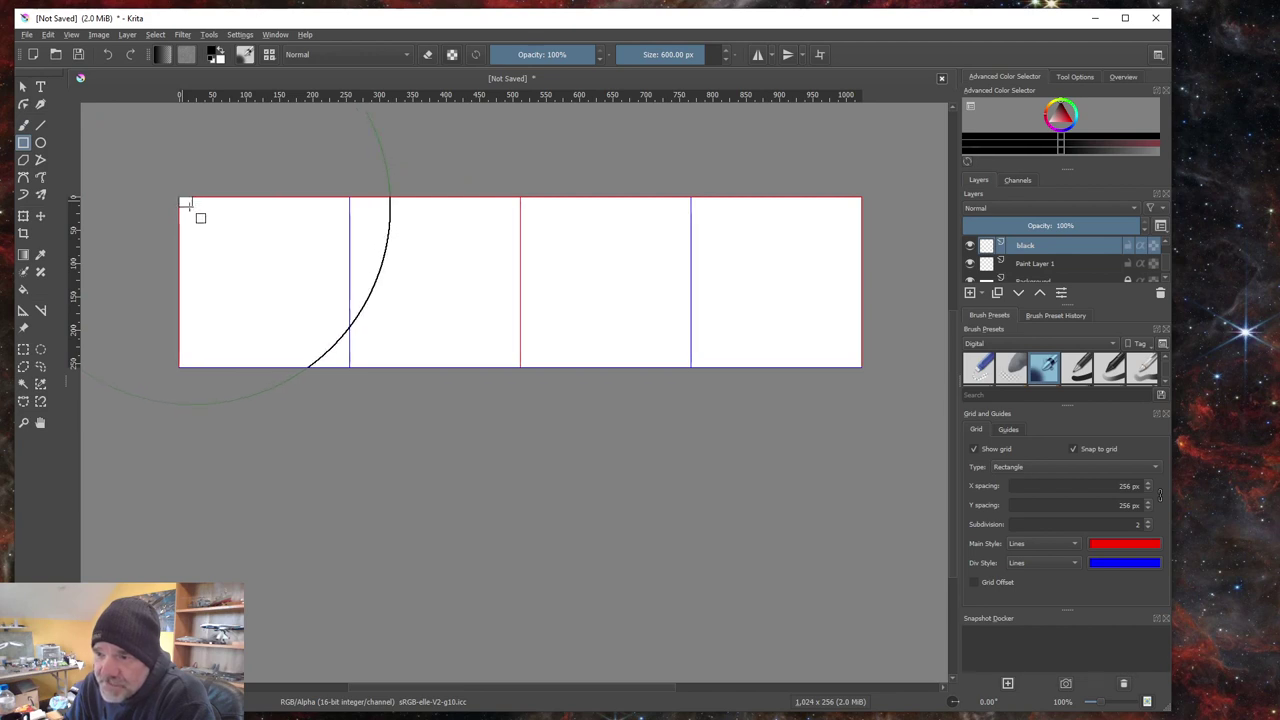
pyautogui.moveTo(186, 204)
pyautogui.mouseDown()
pyautogui.moveTo(243, 278)
pyautogui.moveTo(350, 367)
pyautogui.mouseUp()
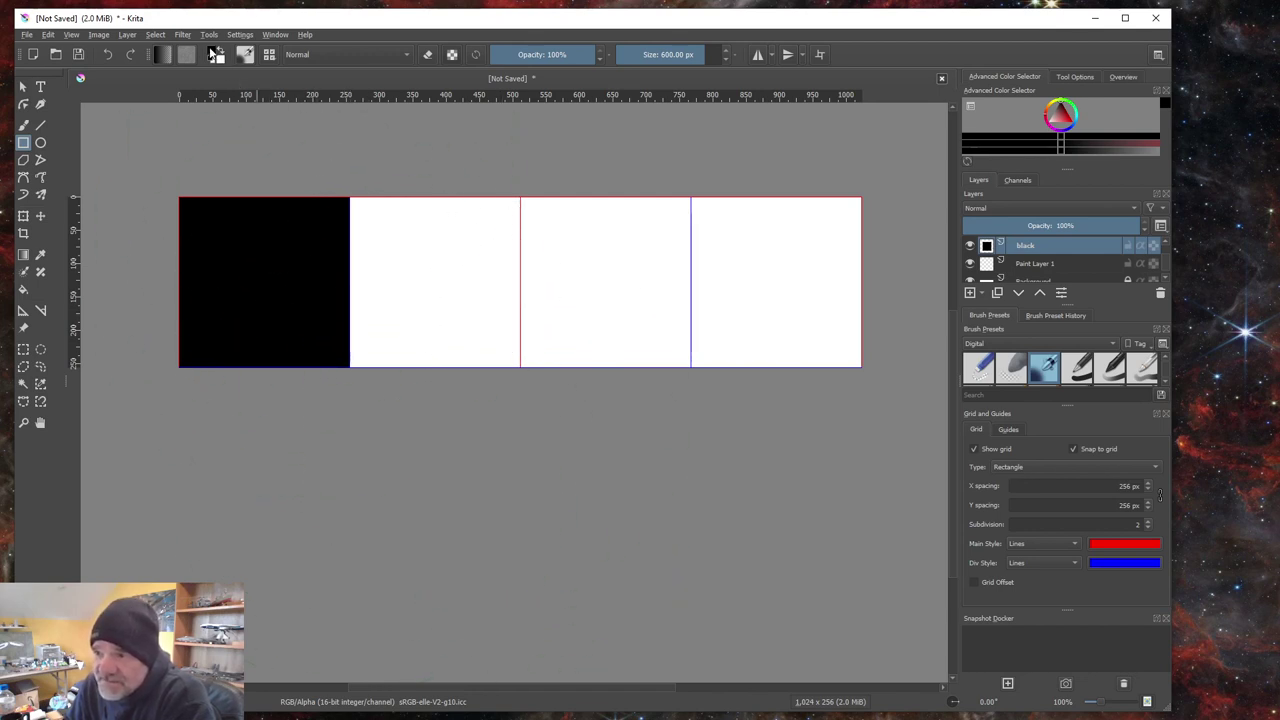
# Step: On the yellow layer, draw a filled rectangle in yellow #ffea00 covering the second grid square
pyautogui.click(1086, 77)
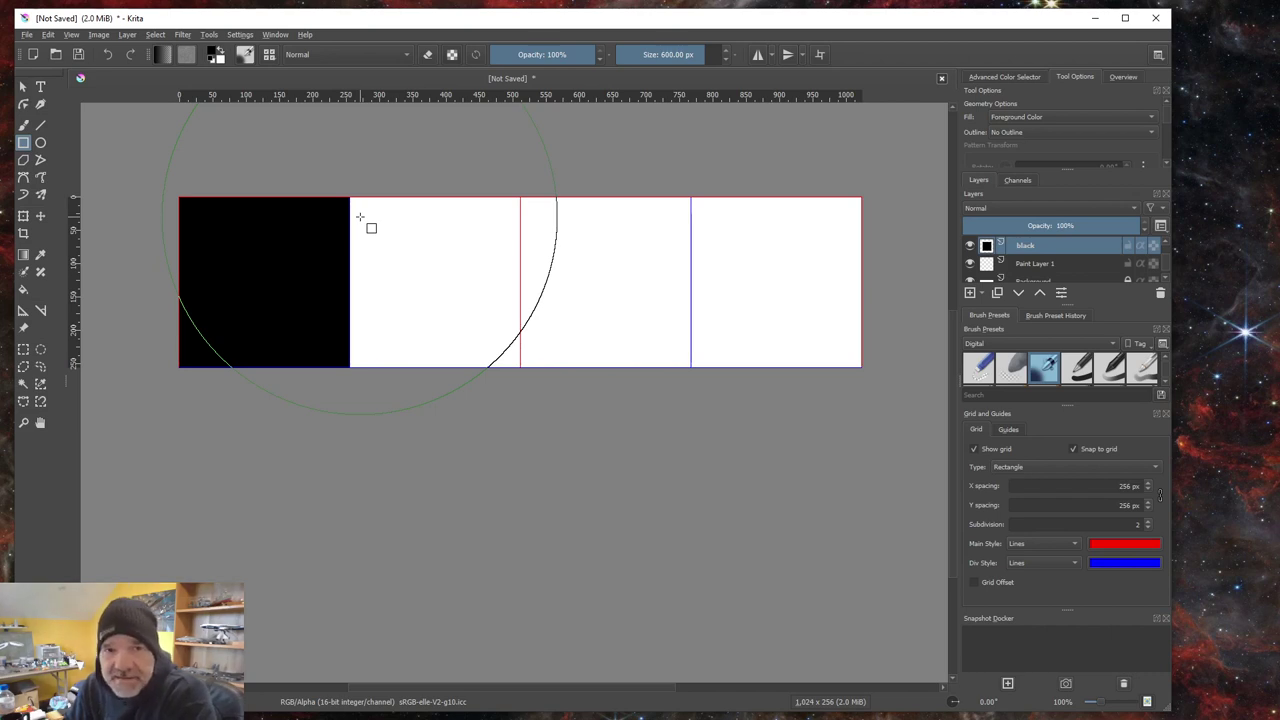
pyautogui.scroll(2, 1043, 263)
pyautogui.click(1030, 265)
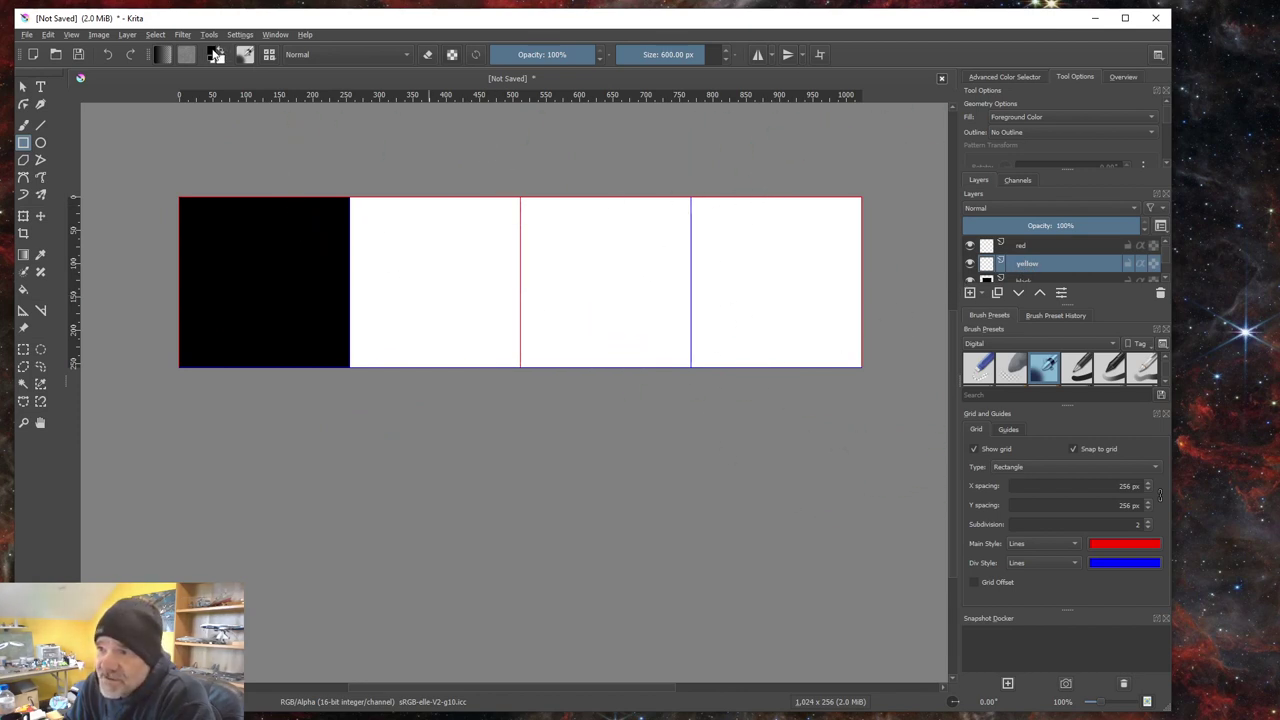
pyautogui.click(216, 55)
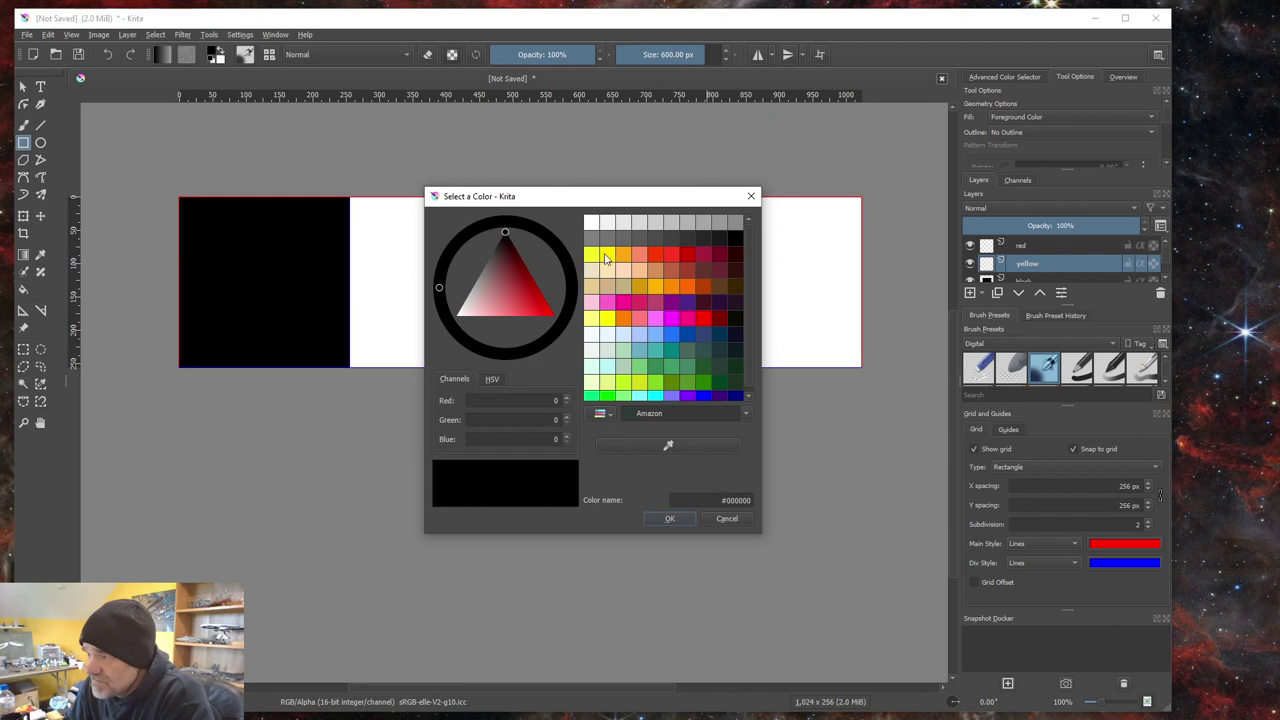
pyautogui.click(606, 255)
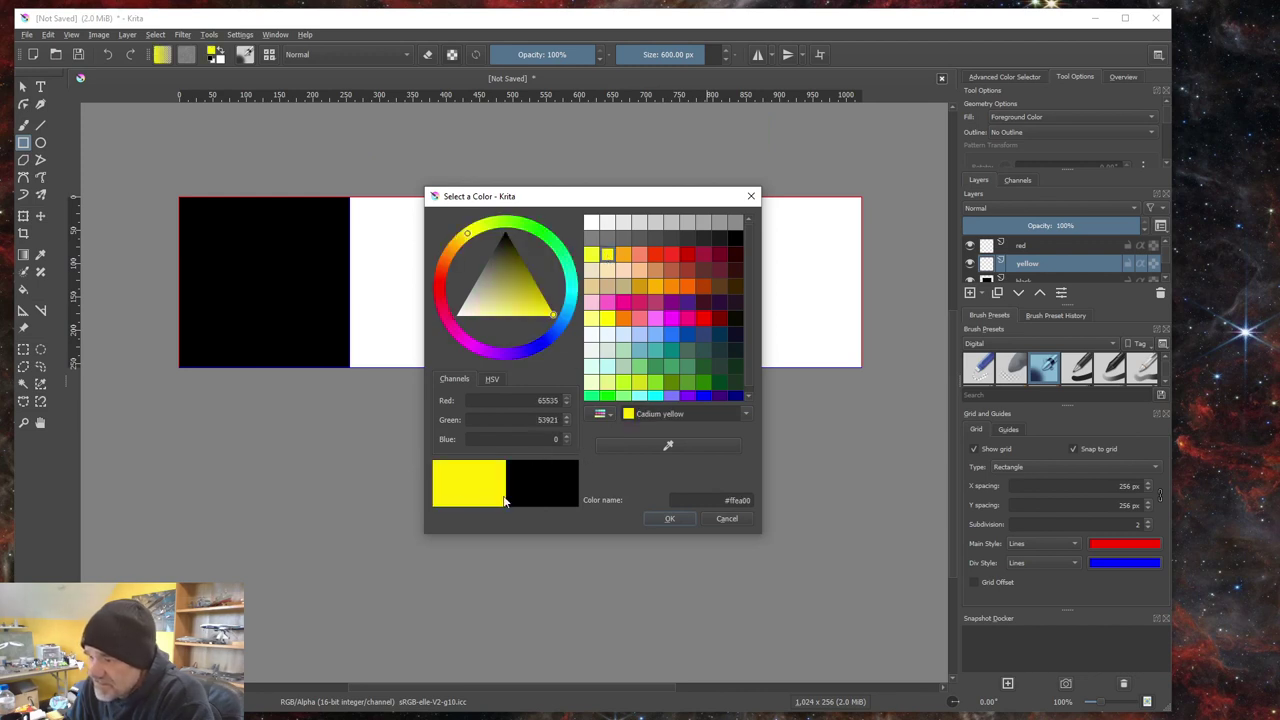
pyautogui.click(670, 519)
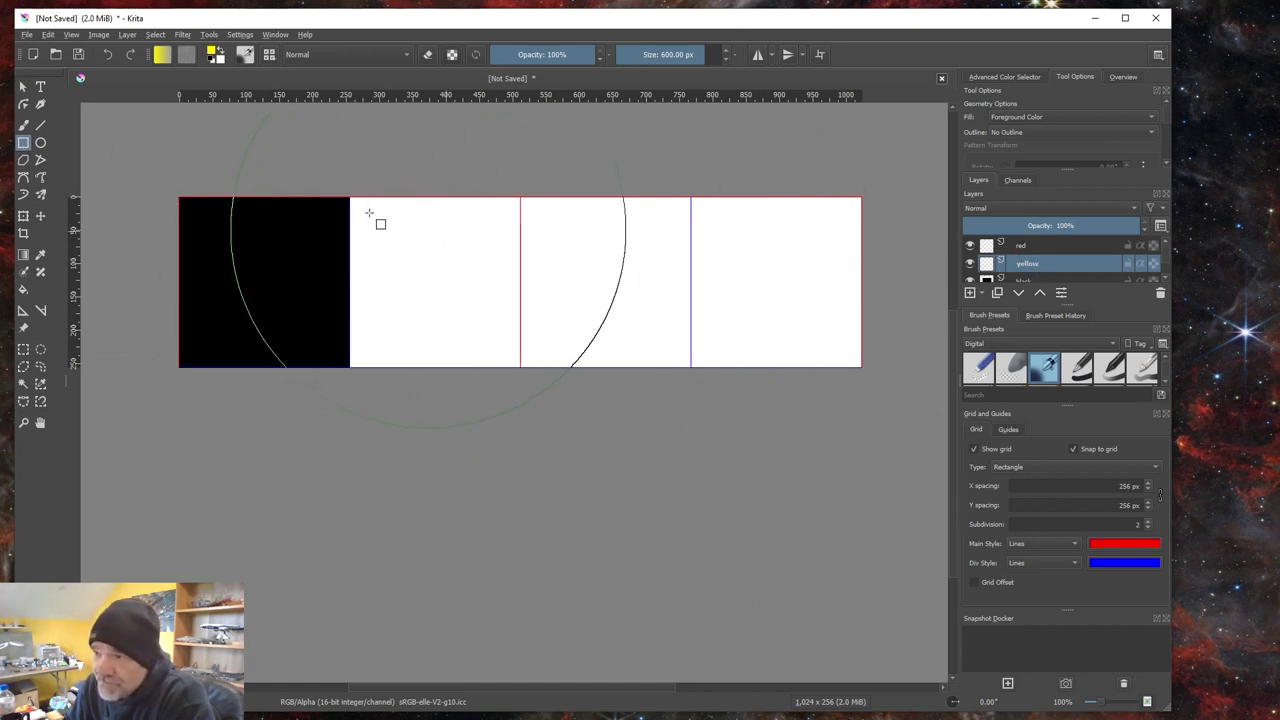
pyautogui.moveTo(349, 199); pyautogui.dragTo(521, 367)
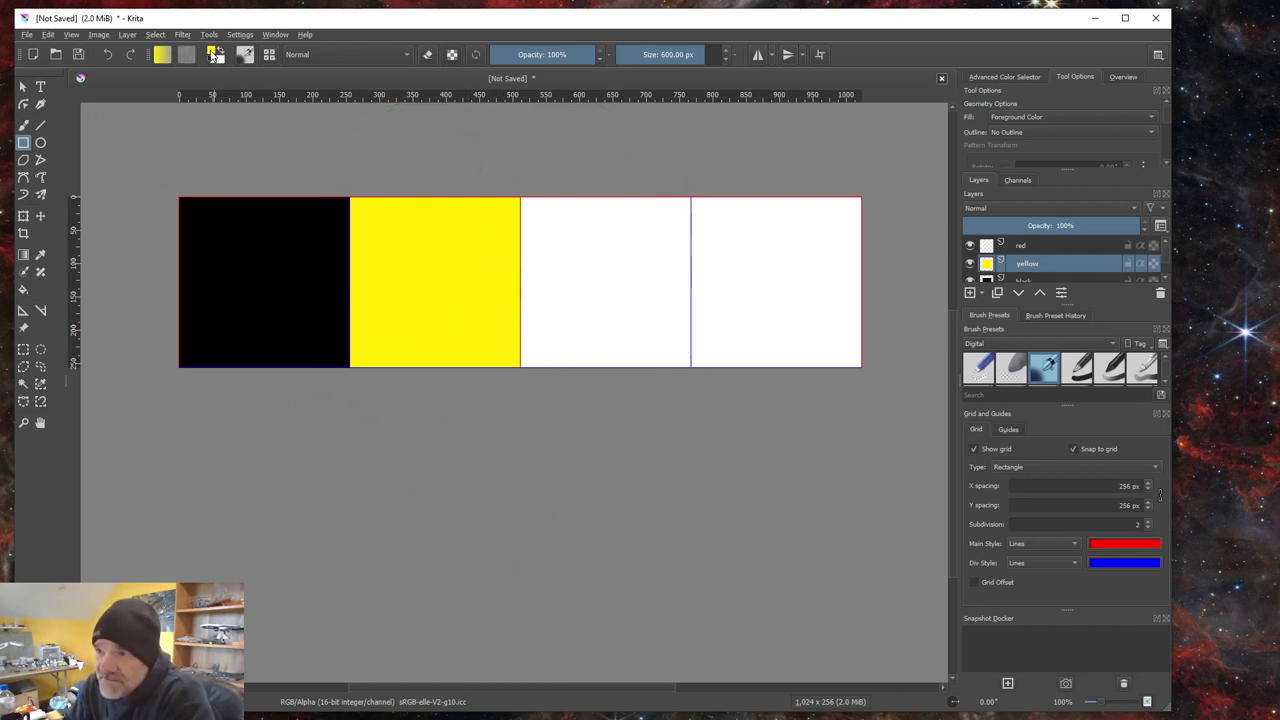
# Step: On the red layer, draw a filled rectangle in English-red #d00000 covering the last two grid squares
pyautogui.click(215, 54)
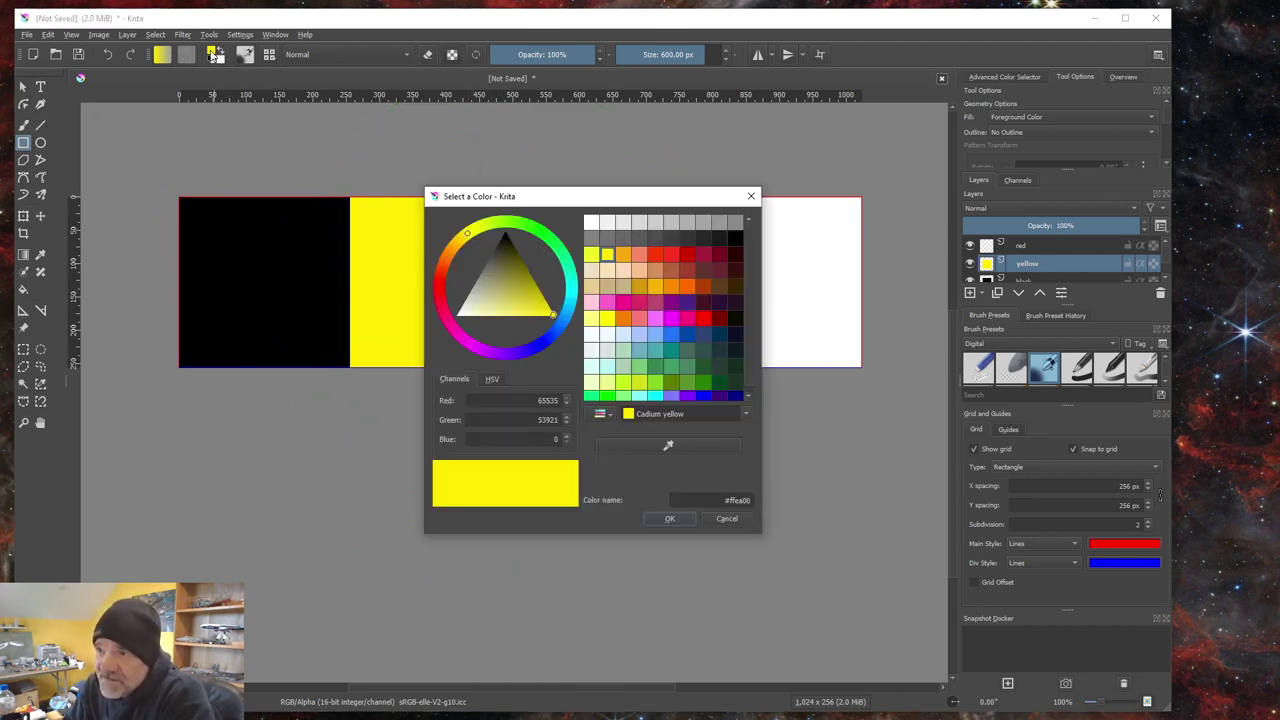
pyautogui.click(686, 254)
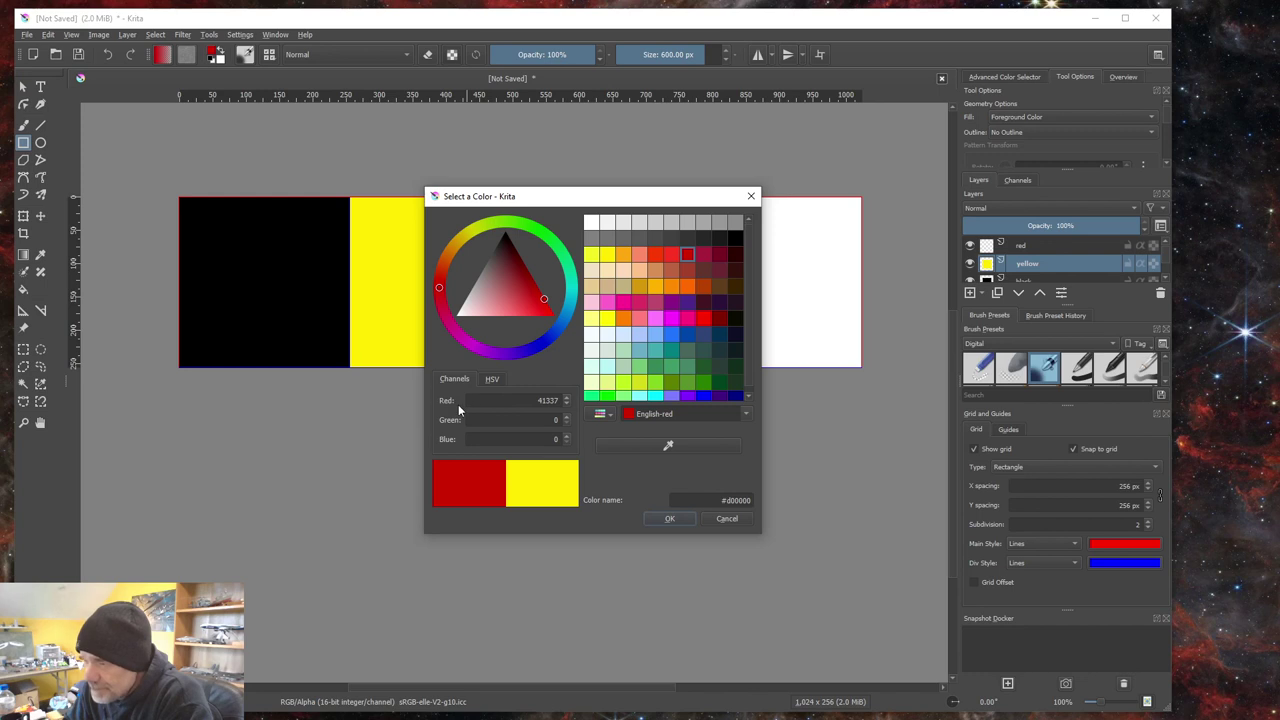
pyautogui.click(670, 520)
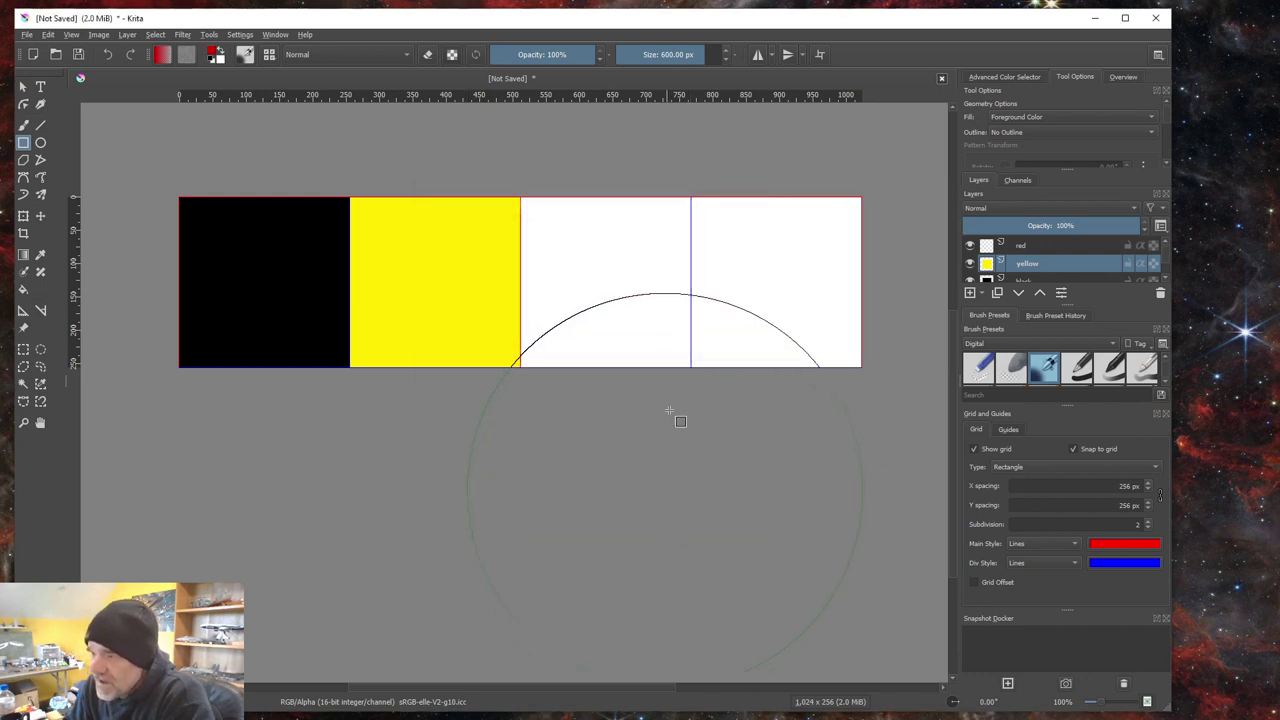
pyautogui.click(1023, 245)
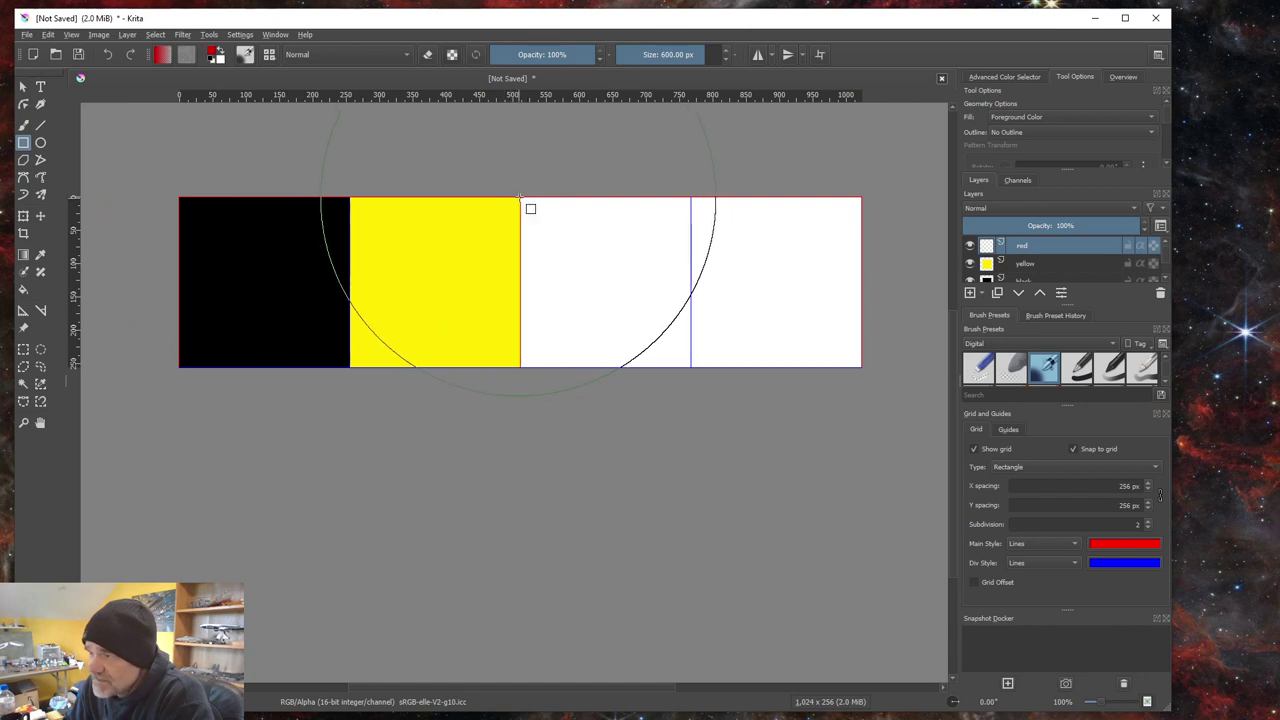
pyautogui.moveTo(520, 197); pyautogui.dragTo(860, 365)
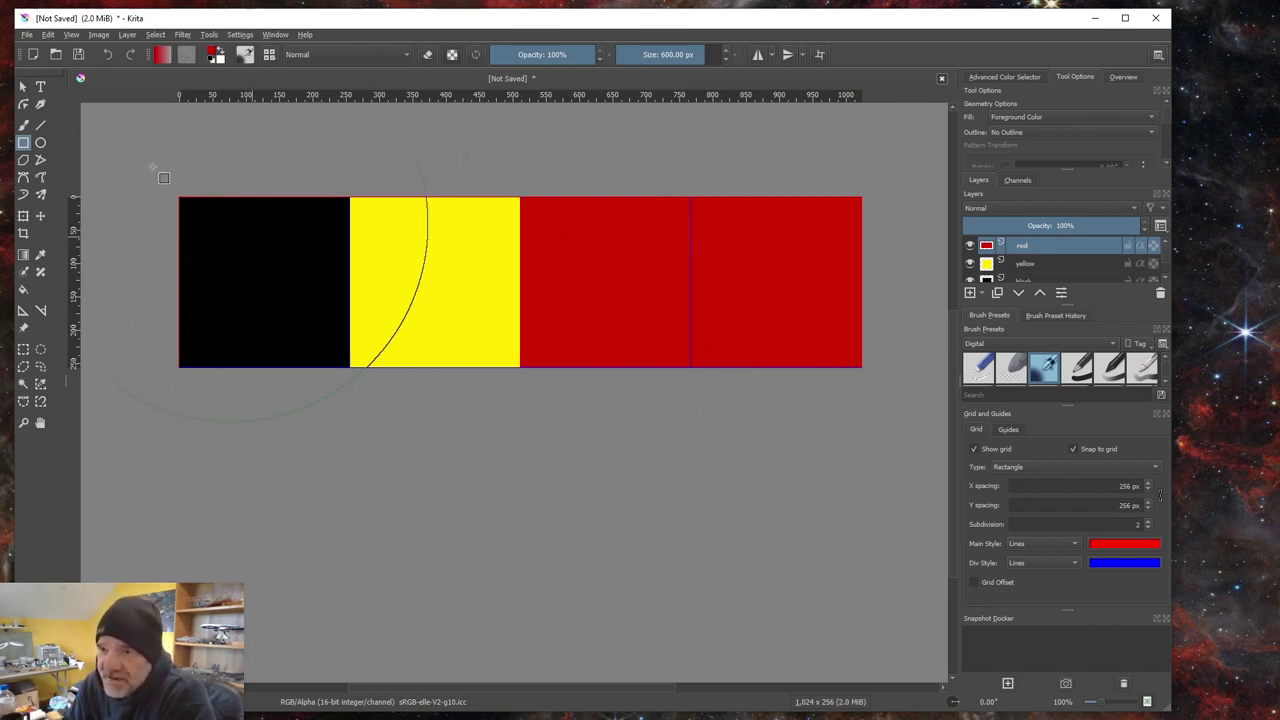
# Step: Set the foreground color to yellow #ffea00 and add a new paint layer above the red layer
pyautogui.click(22, 88)
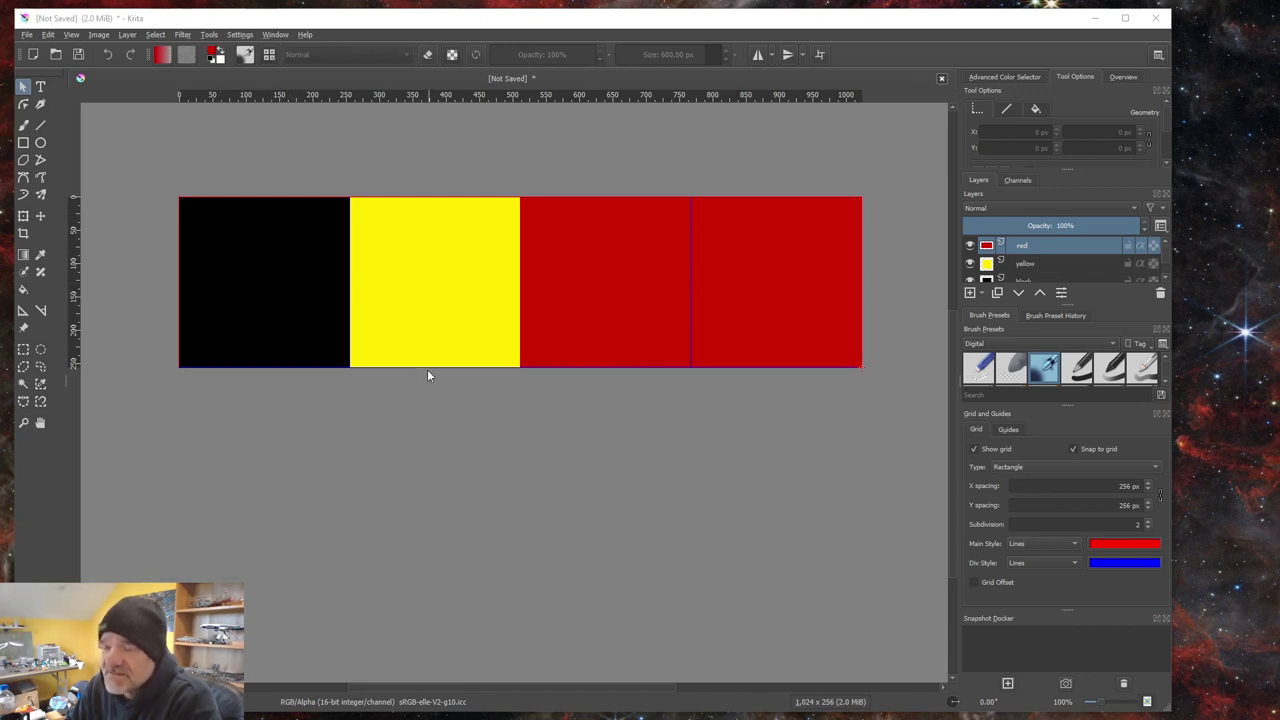
pyautogui.click(214, 53)
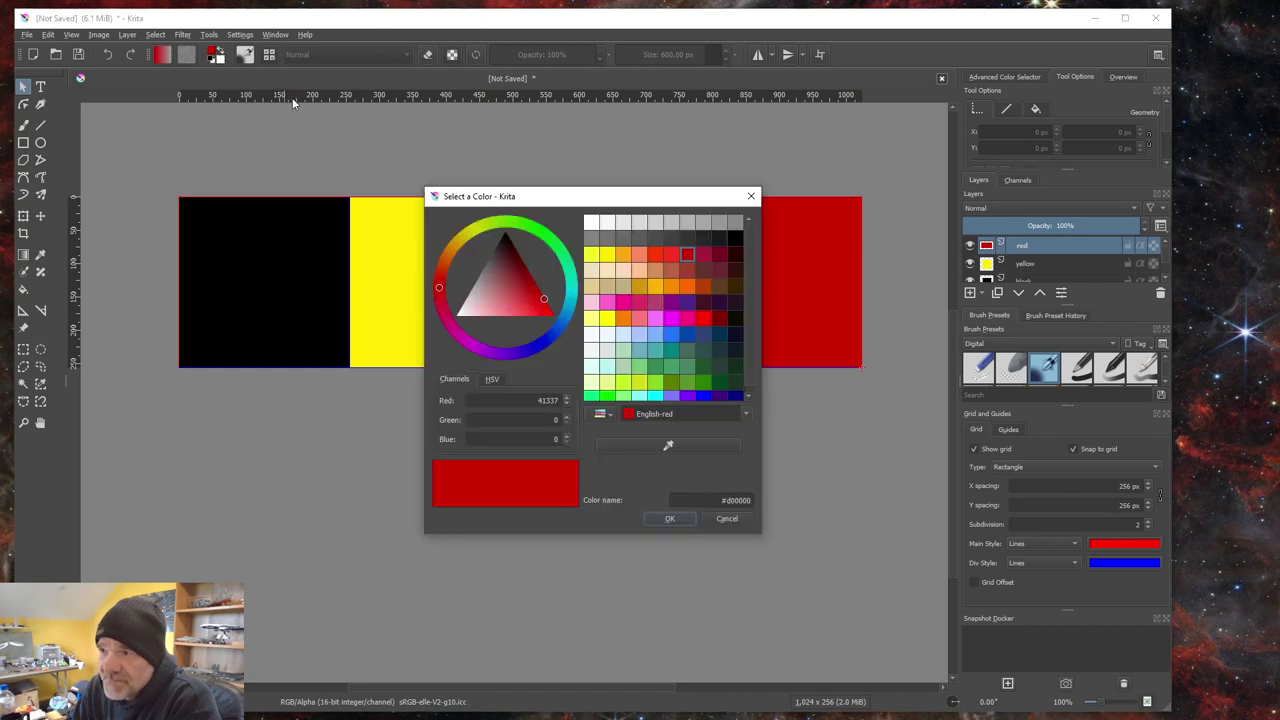
pyautogui.click(609, 255)
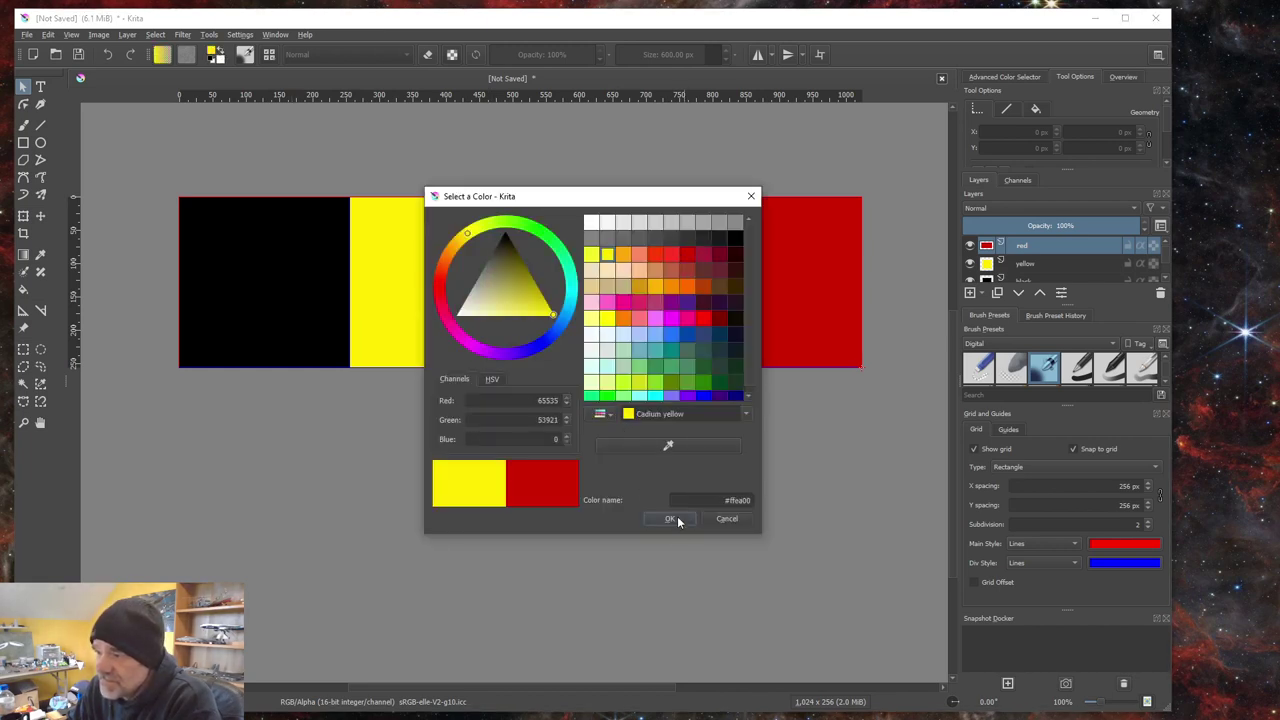
pyautogui.click(670, 518)
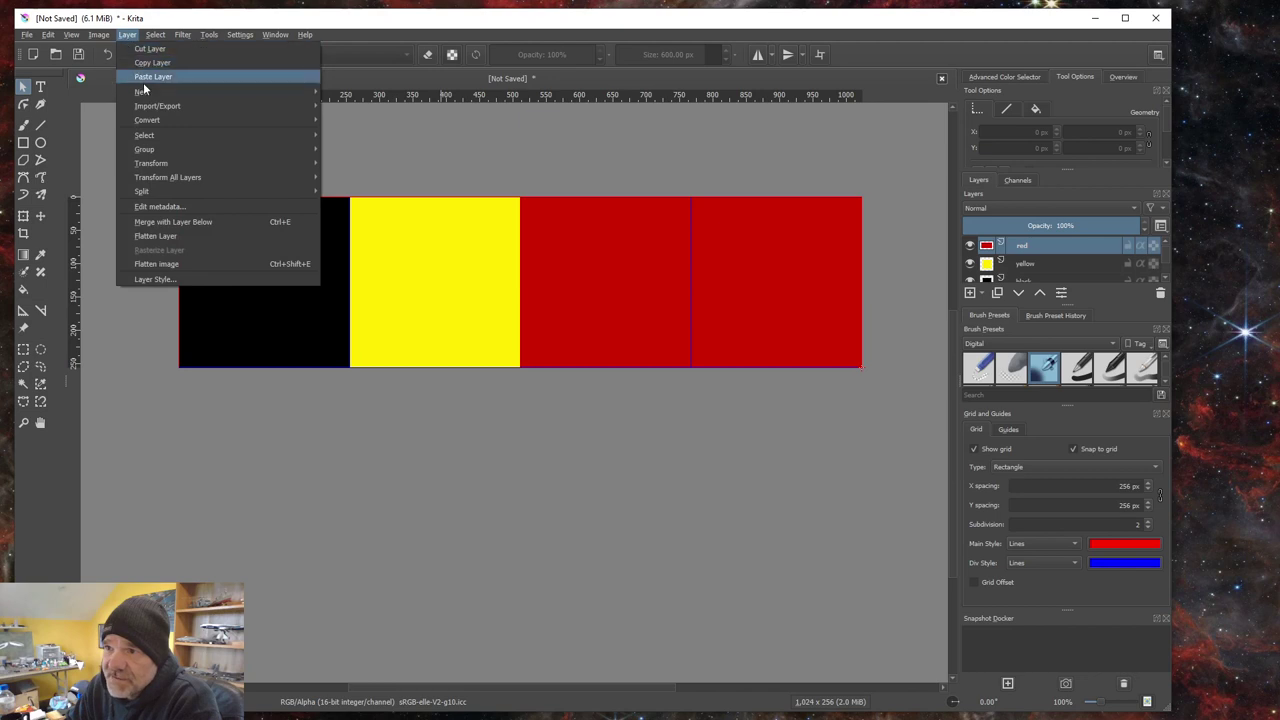
pyautogui.moveTo(225, 92)
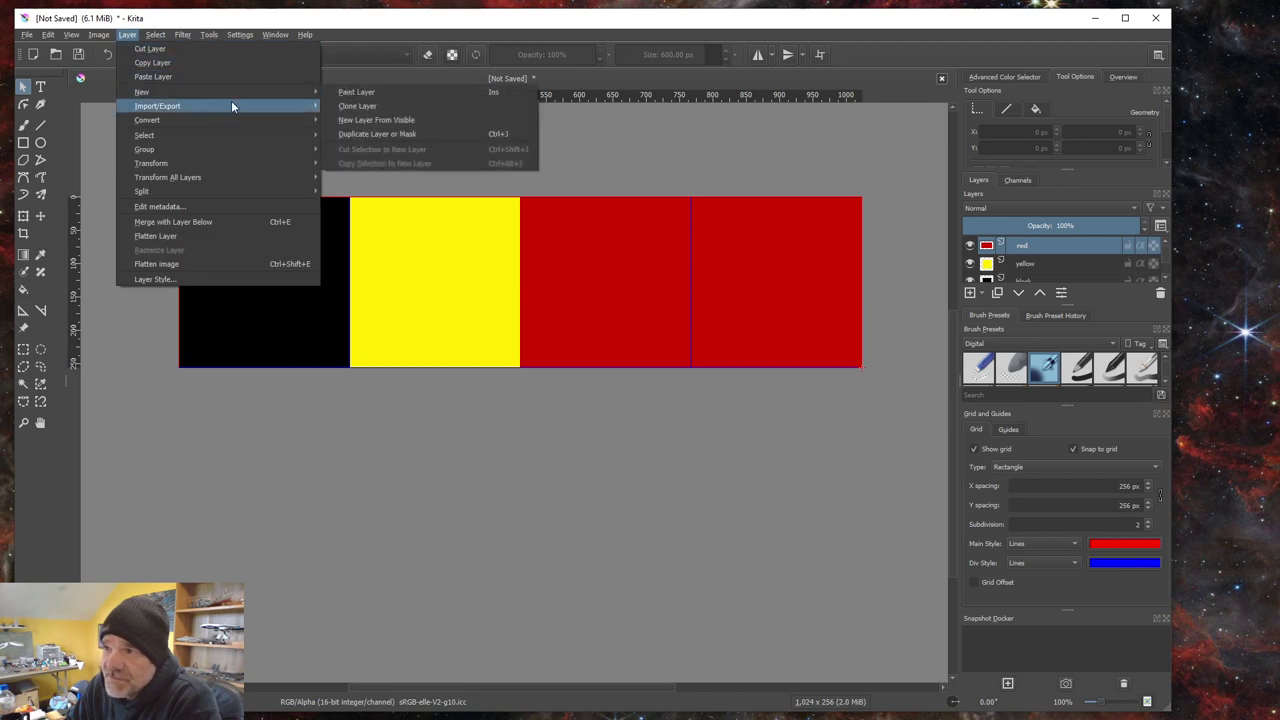
pyautogui.click(358, 91)
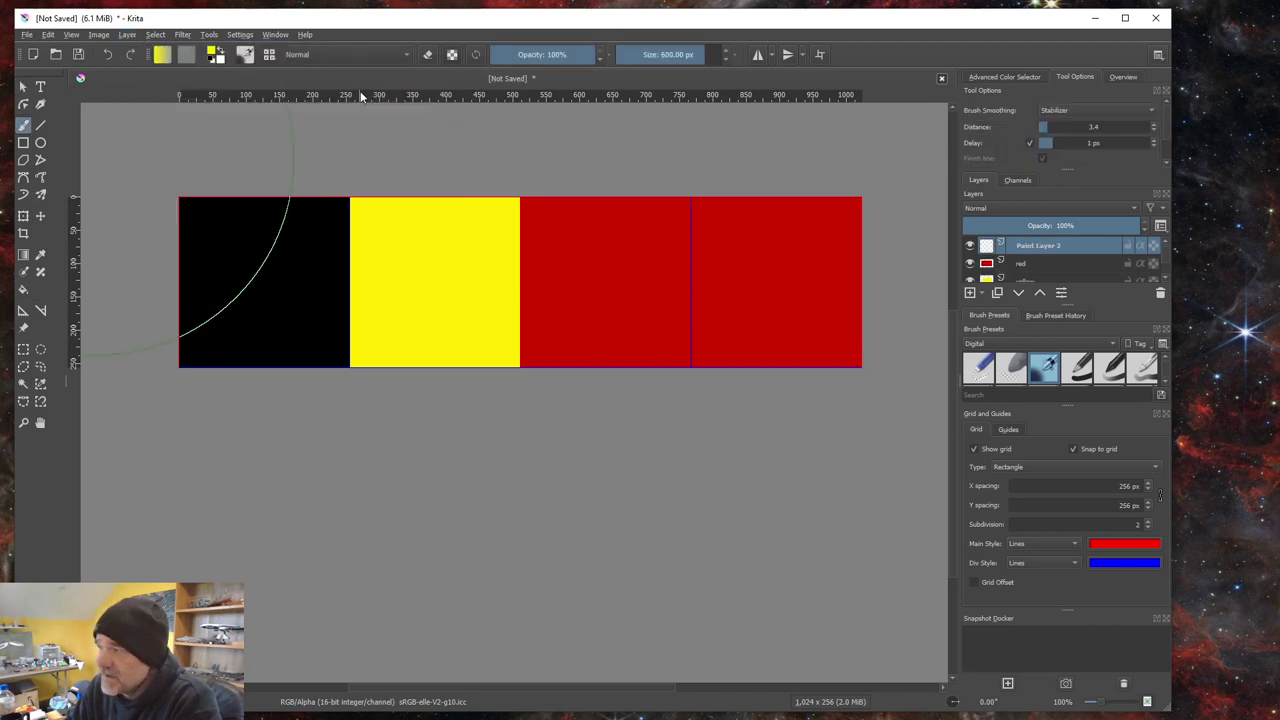
# Step: Create a text box over the black square and set its placeholder text to the ICAO_new font in bold
pyautogui.click(40, 87)
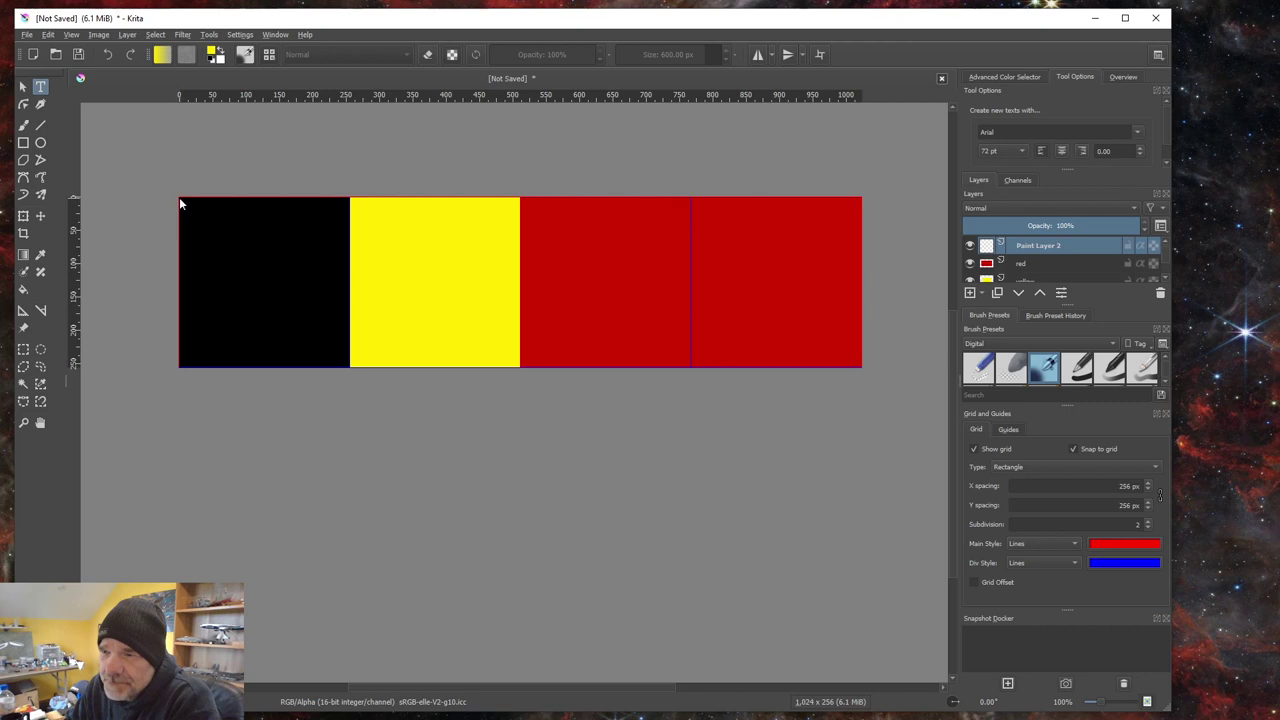
pyautogui.moveTo(180, 199); pyautogui.dragTo(349, 366)
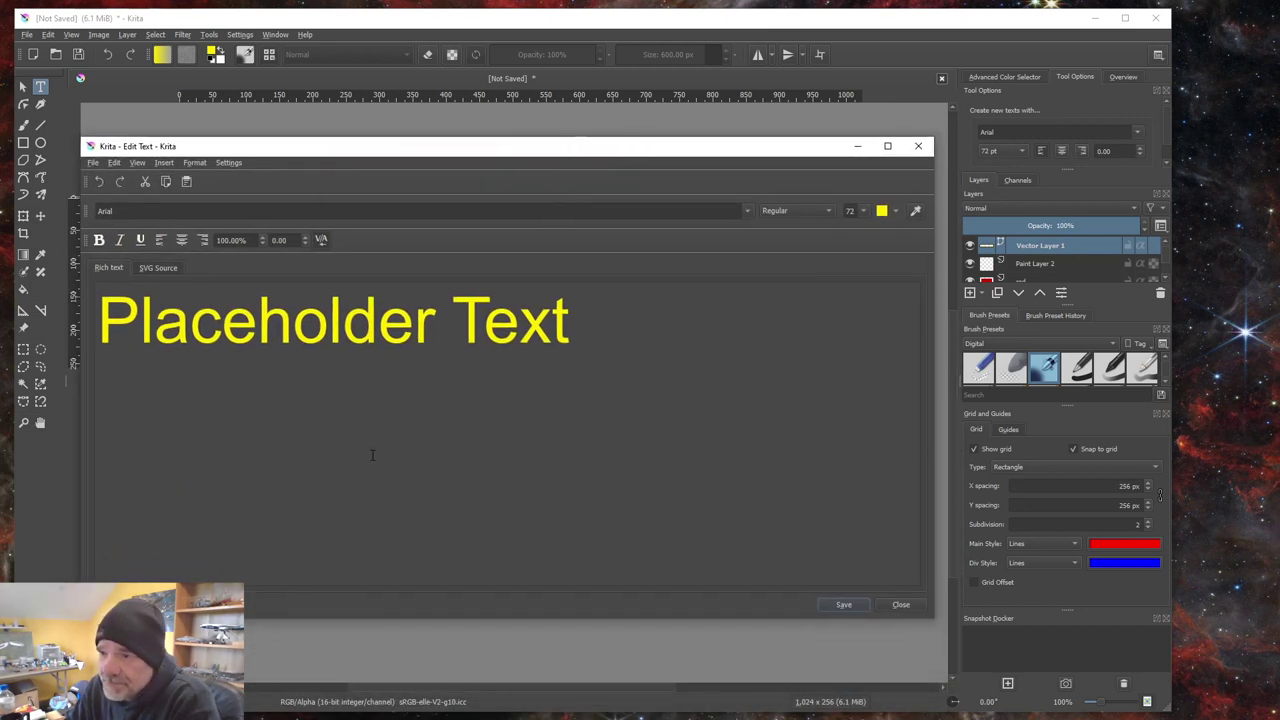
pyautogui.click(746, 210)
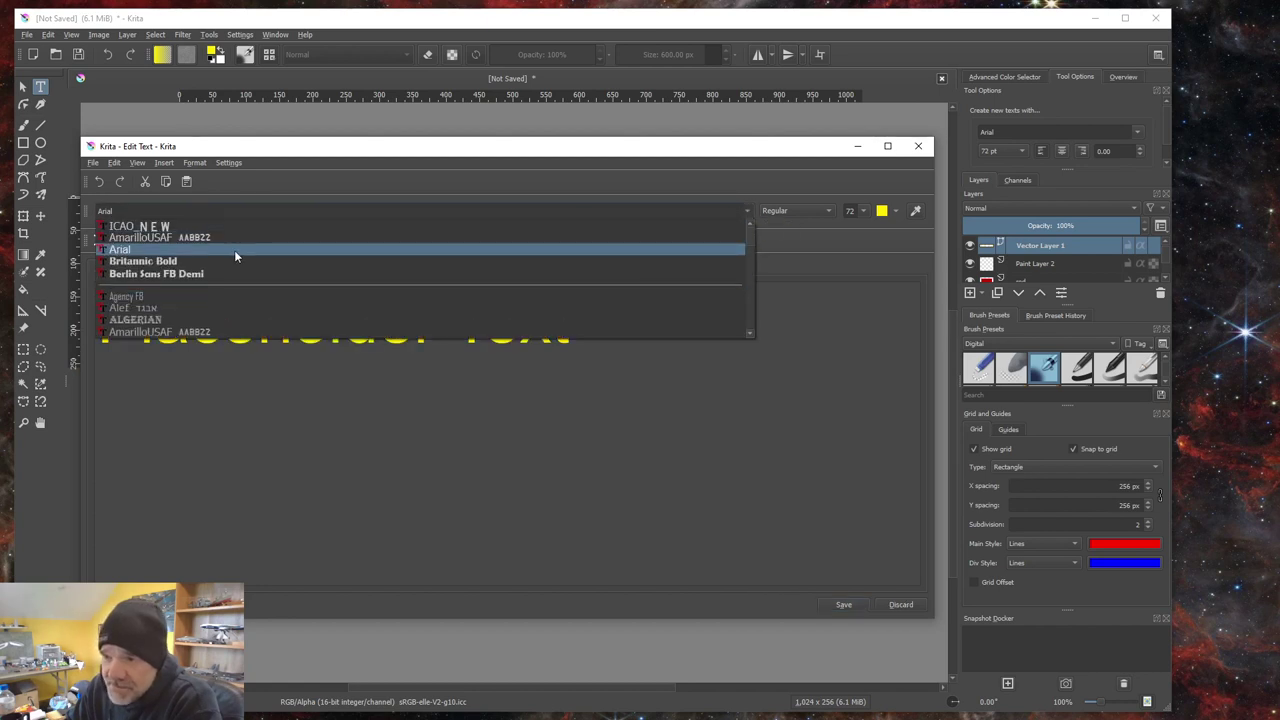
pyautogui.click(141, 227)
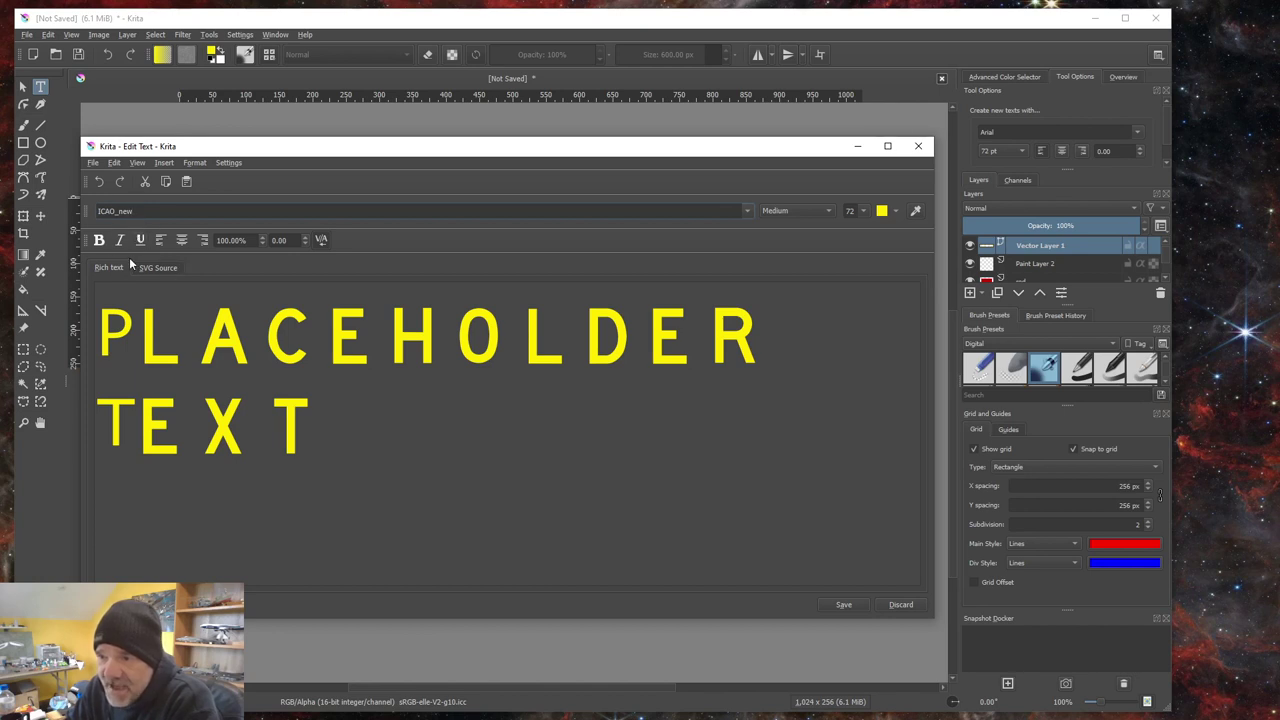
pyautogui.click(99, 240)
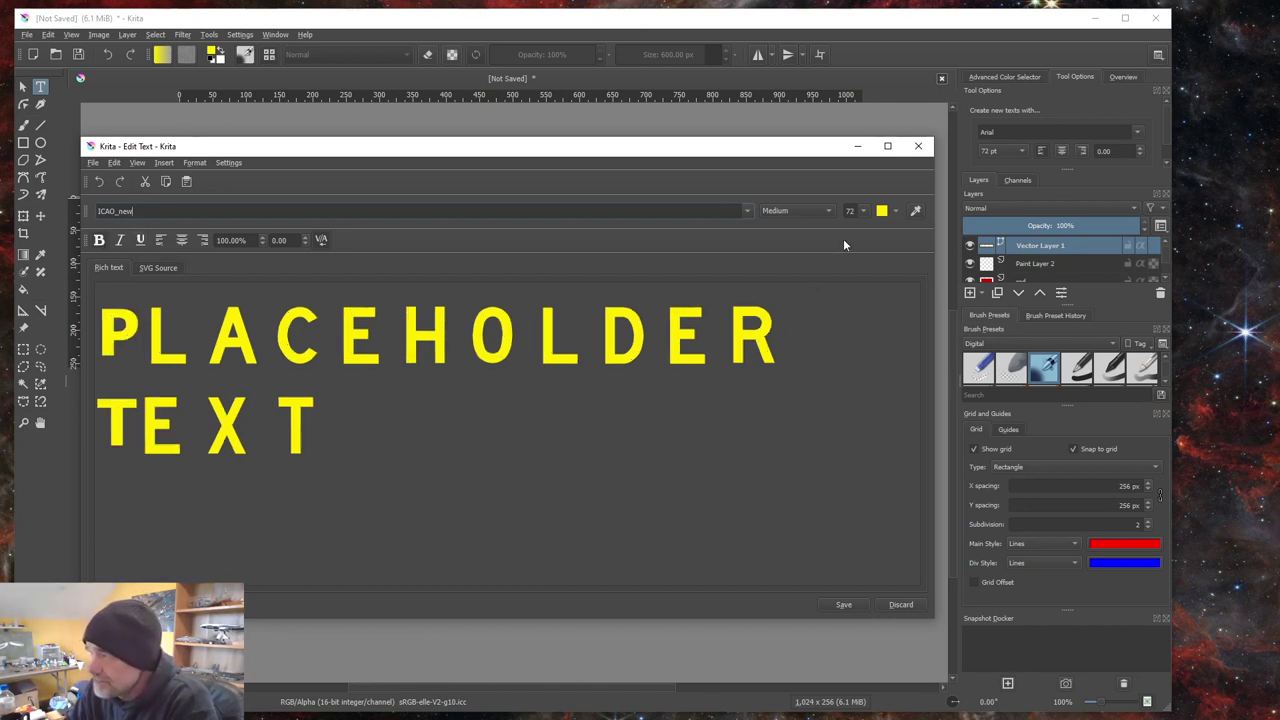
# Step: Set the font size of the placeholder text to 128
pyautogui.click(863, 211)
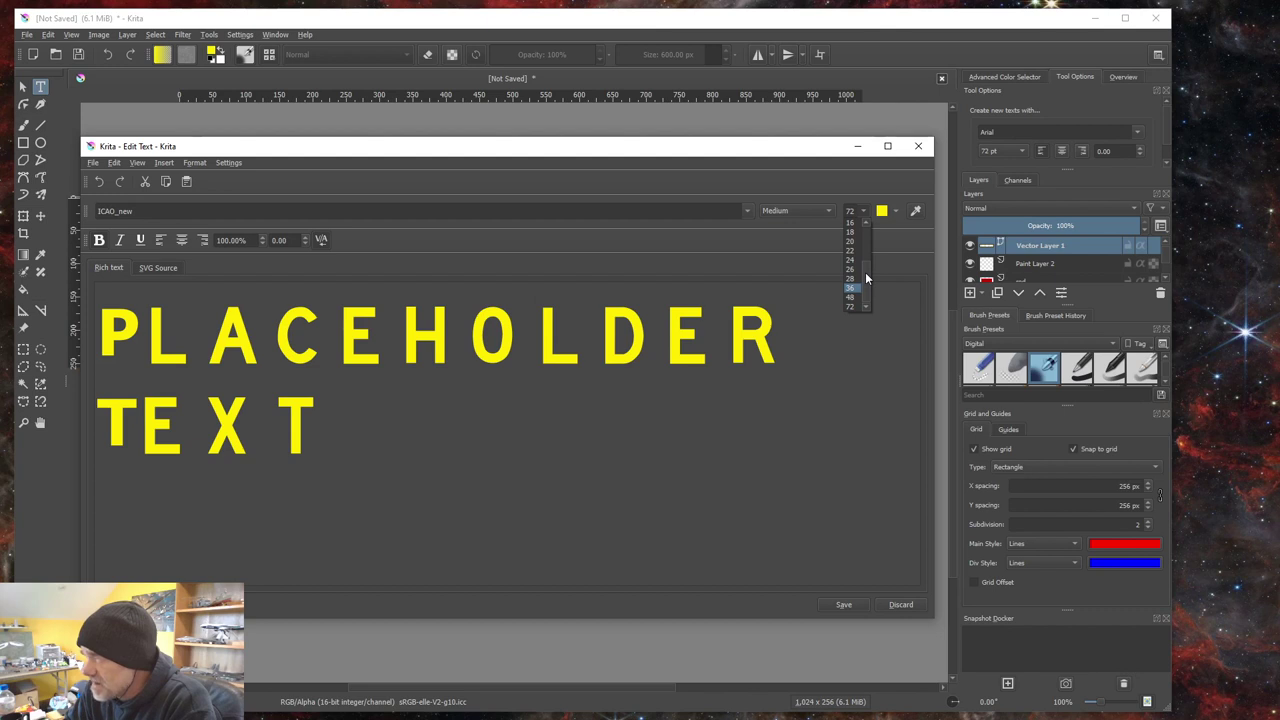
pyautogui.click(855, 211)
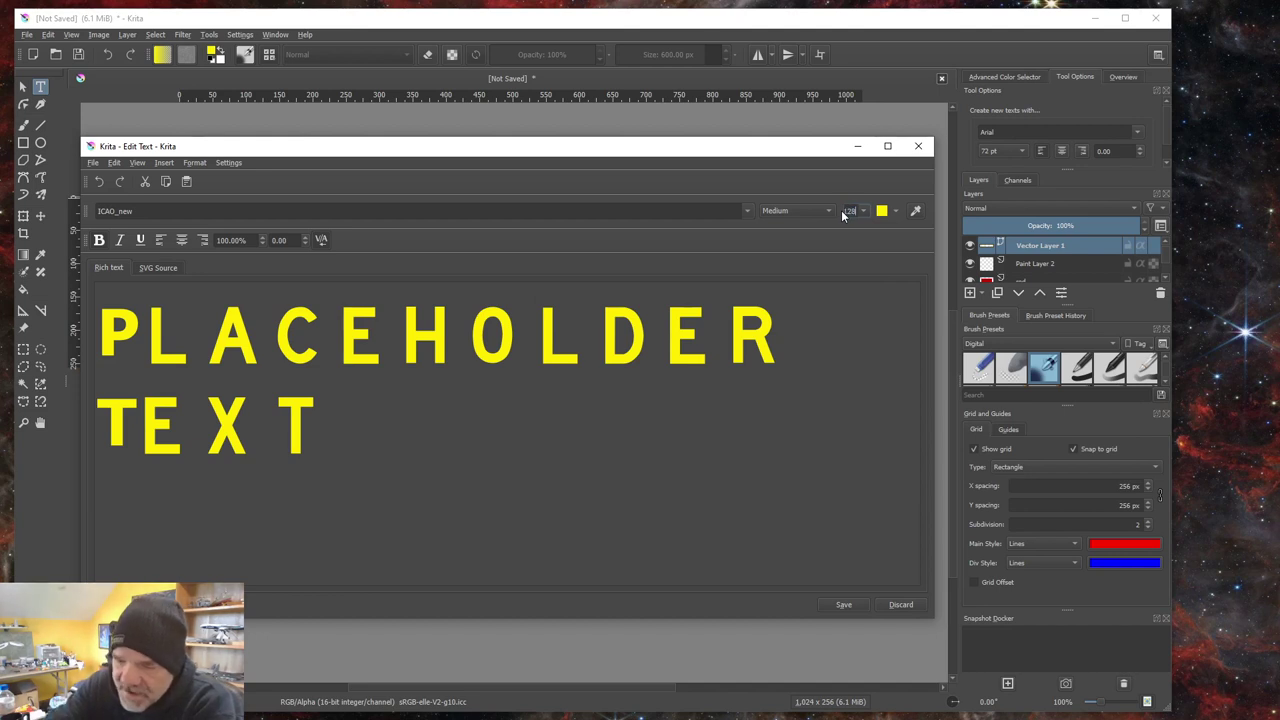
pyautogui.write('128')
pyautogui.press('Return')
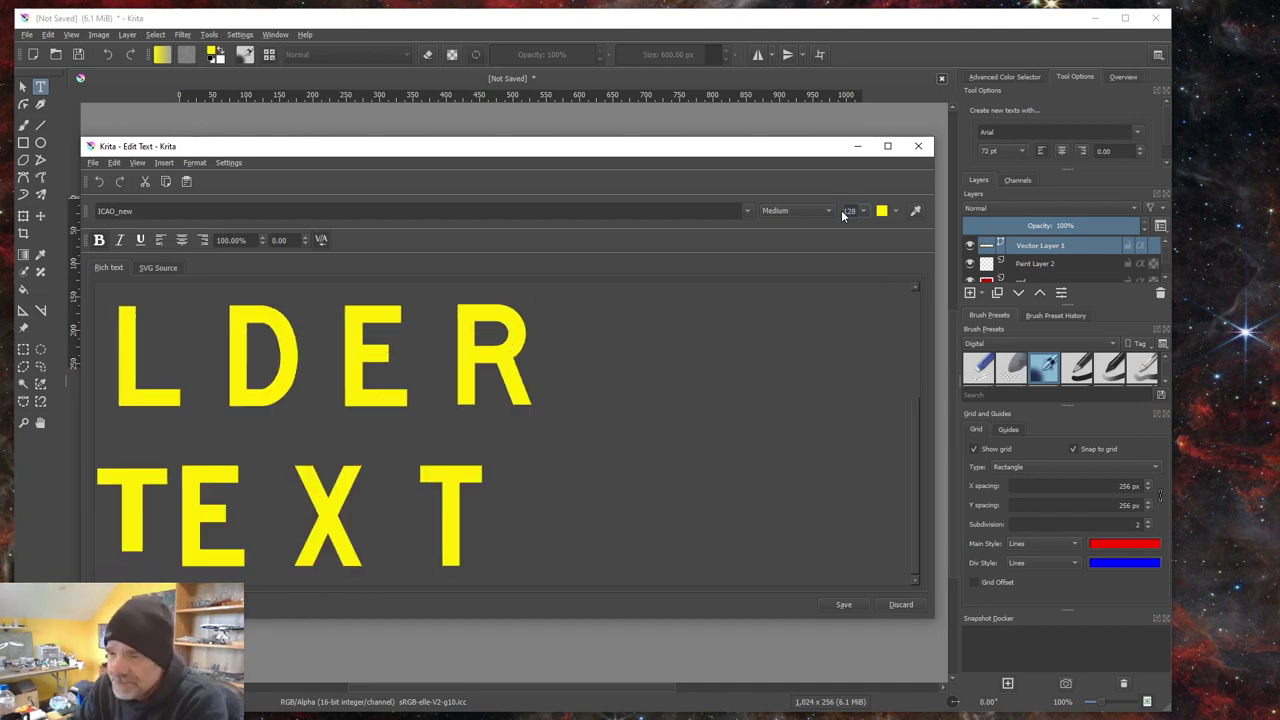
# Step: Replace the placeholder text with the letter A, save it, and move the letter to the centre of the black square
pyautogui.tripleClick(138, 452)
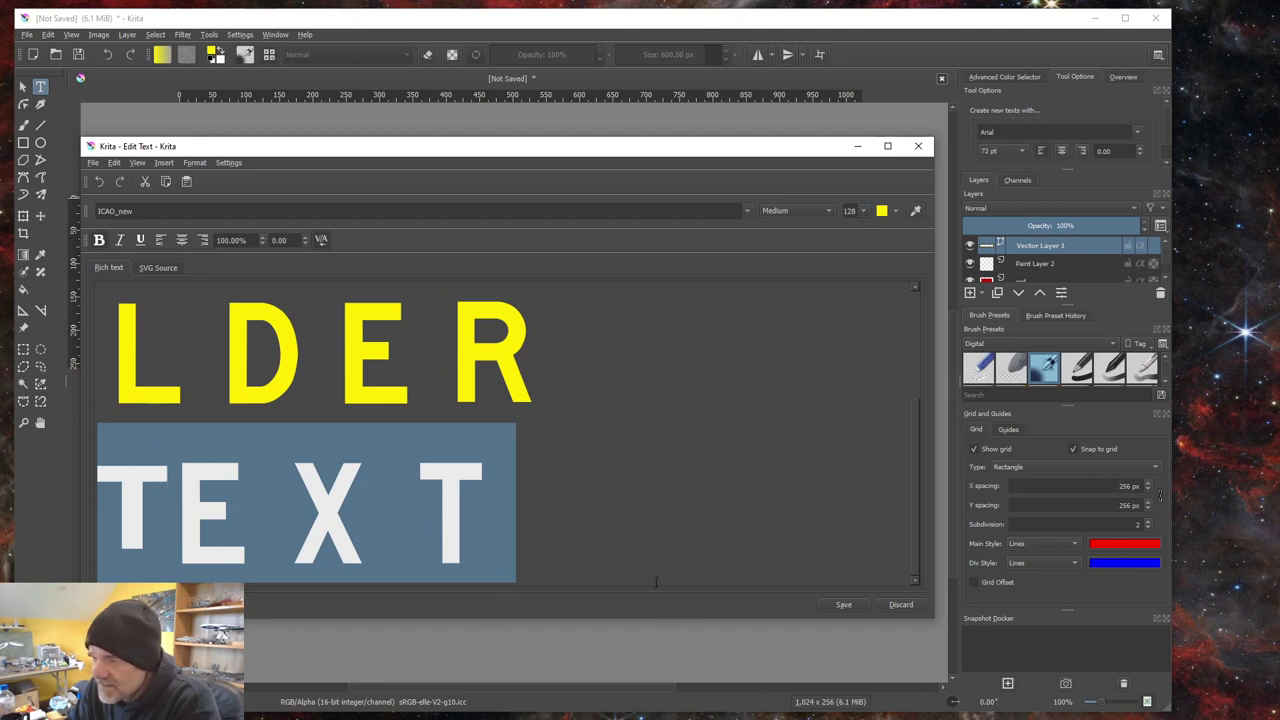
pyautogui.click(554, 517)
pyautogui.hotkey('ctrl', 'a')
pyautogui.scroll(3, 520, 460)
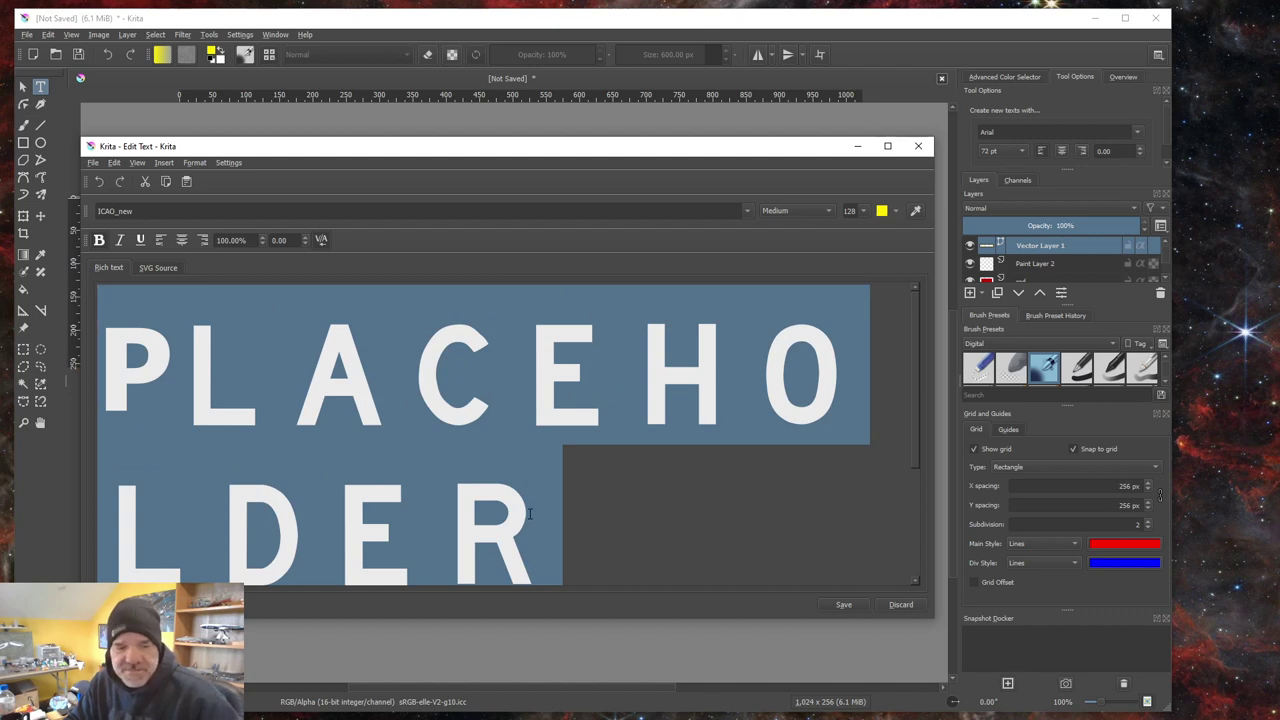
pyautogui.write('A')
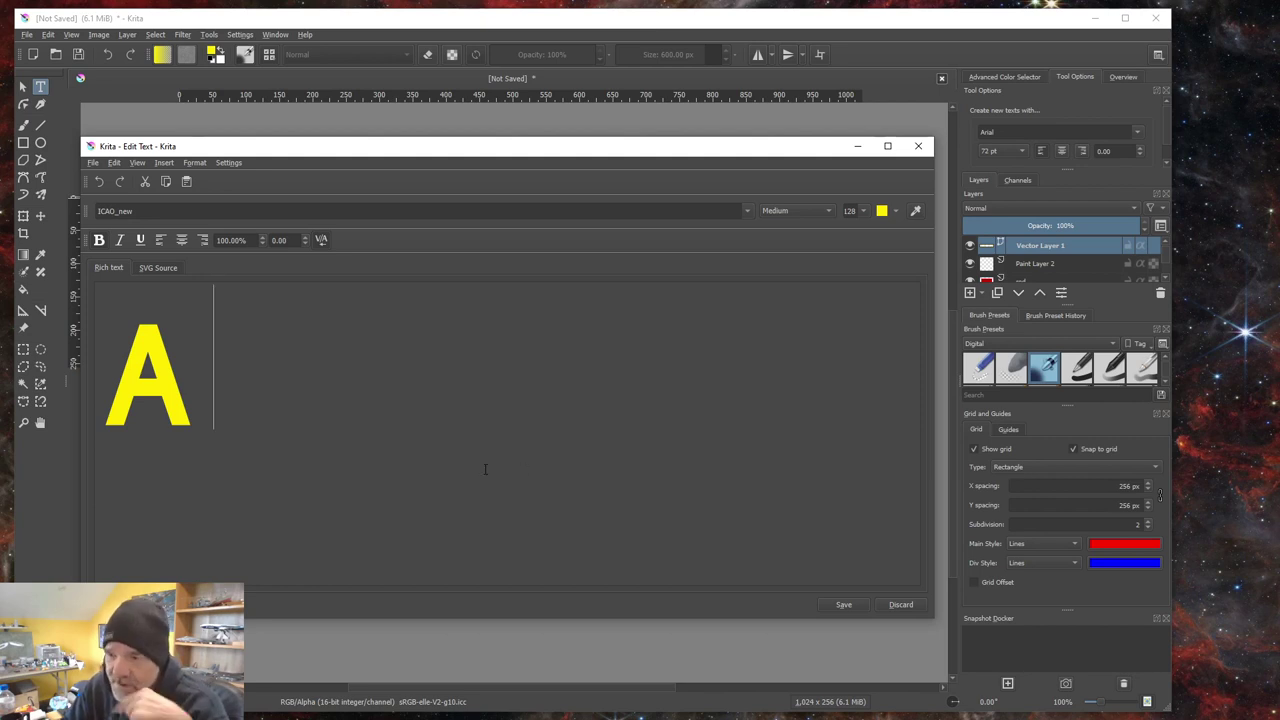
pyautogui.click(851, 606)
pyautogui.click(900, 605)
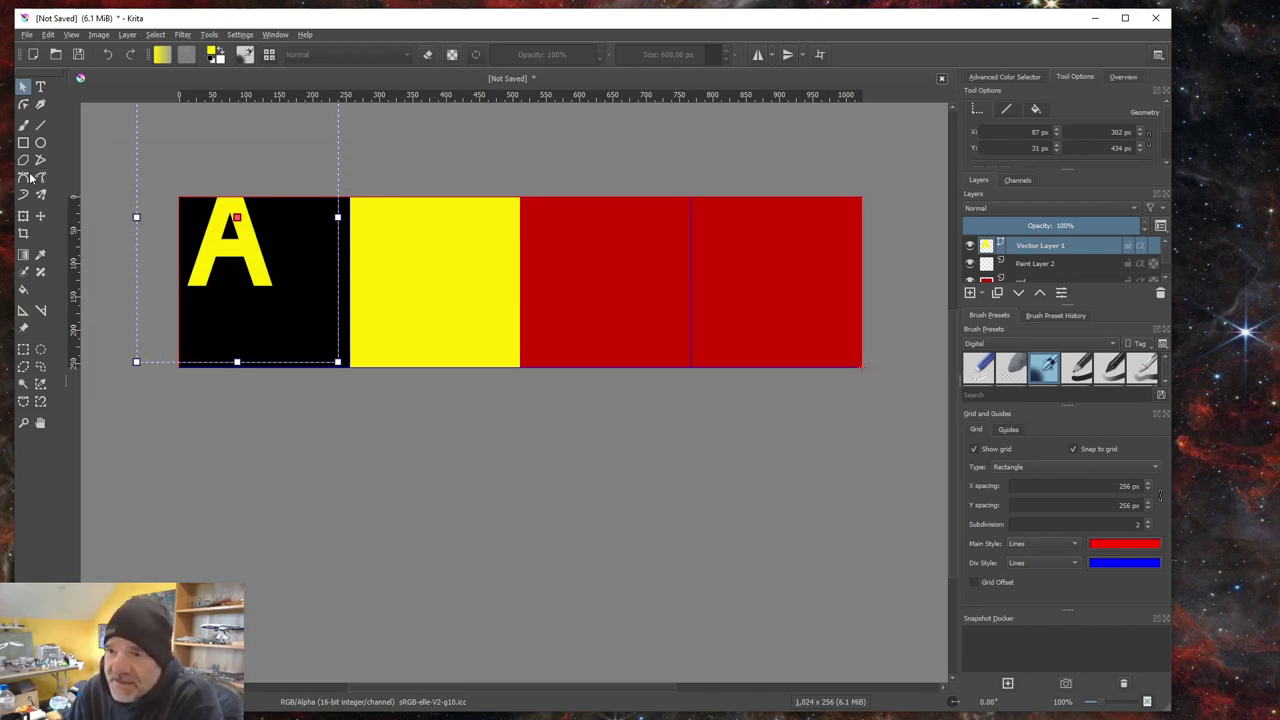
pyautogui.click(41, 214)
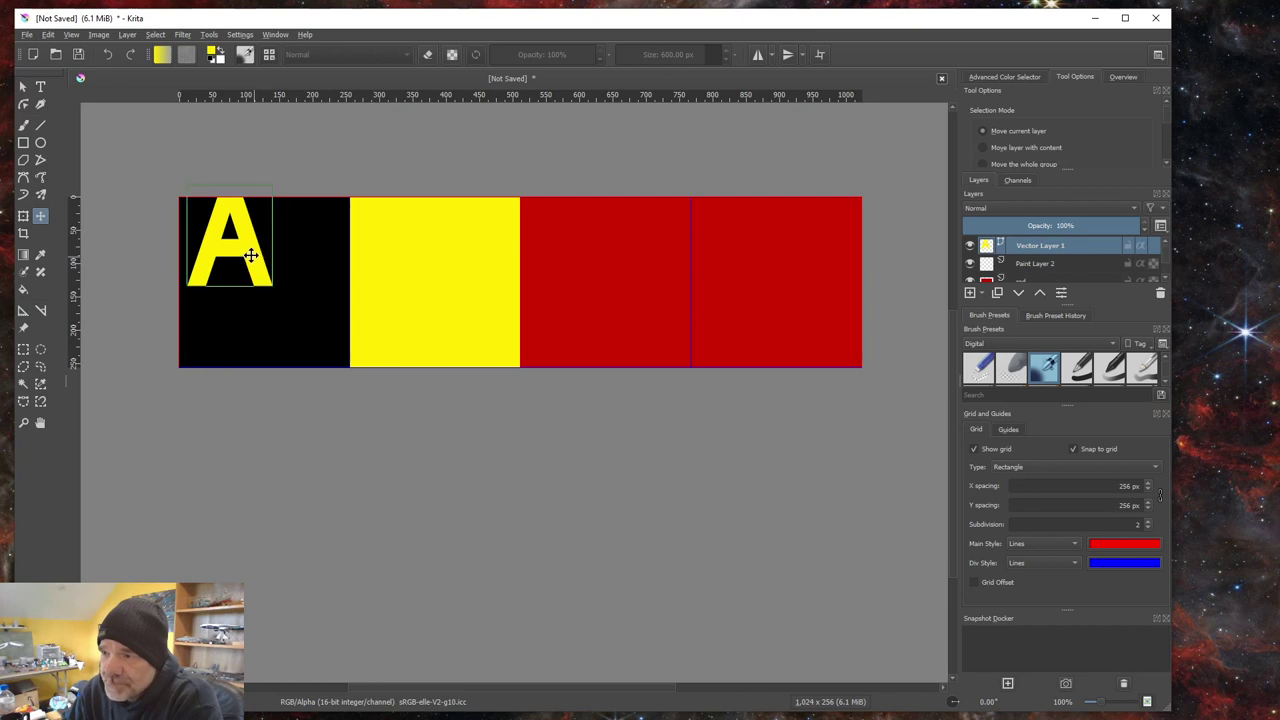
pyautogui.moveTo(251, 262); pyautogui.dragTo(281, 295)
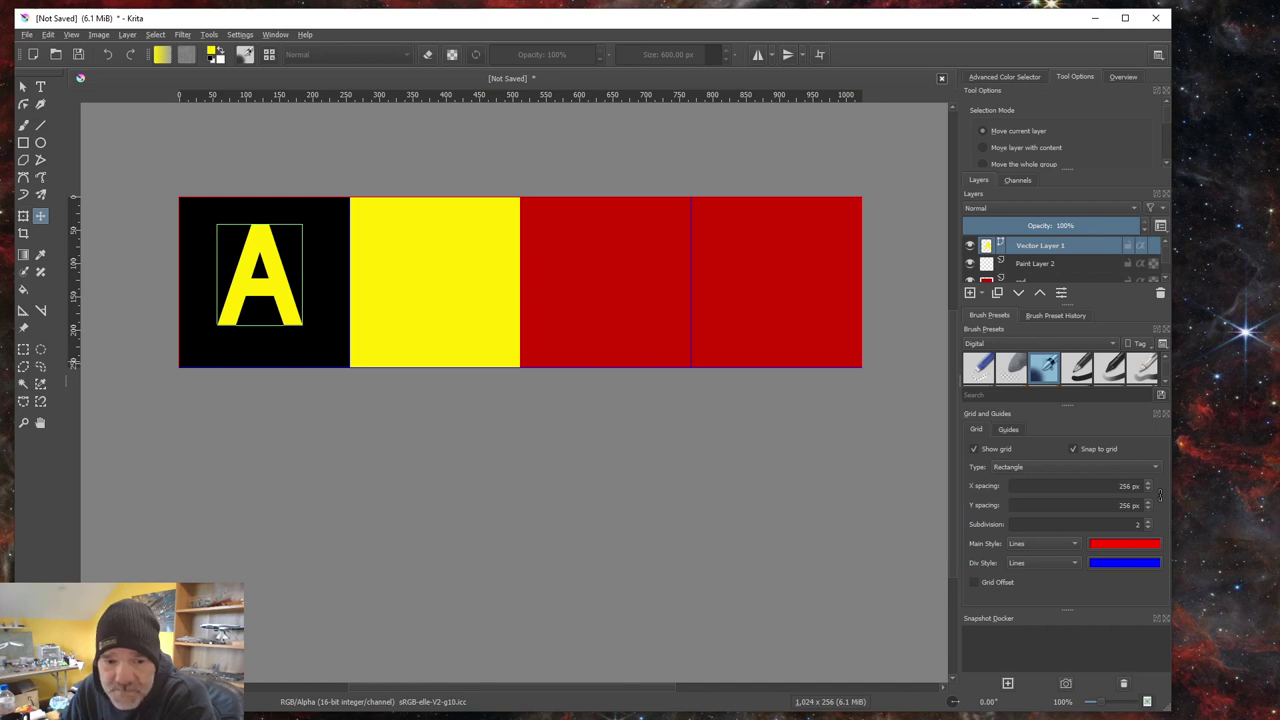
# Step: Switch to the browser and look at the image results for airport taxiway signs as a lettering reference
pyautogui.hotkey('alt', 'Tab')
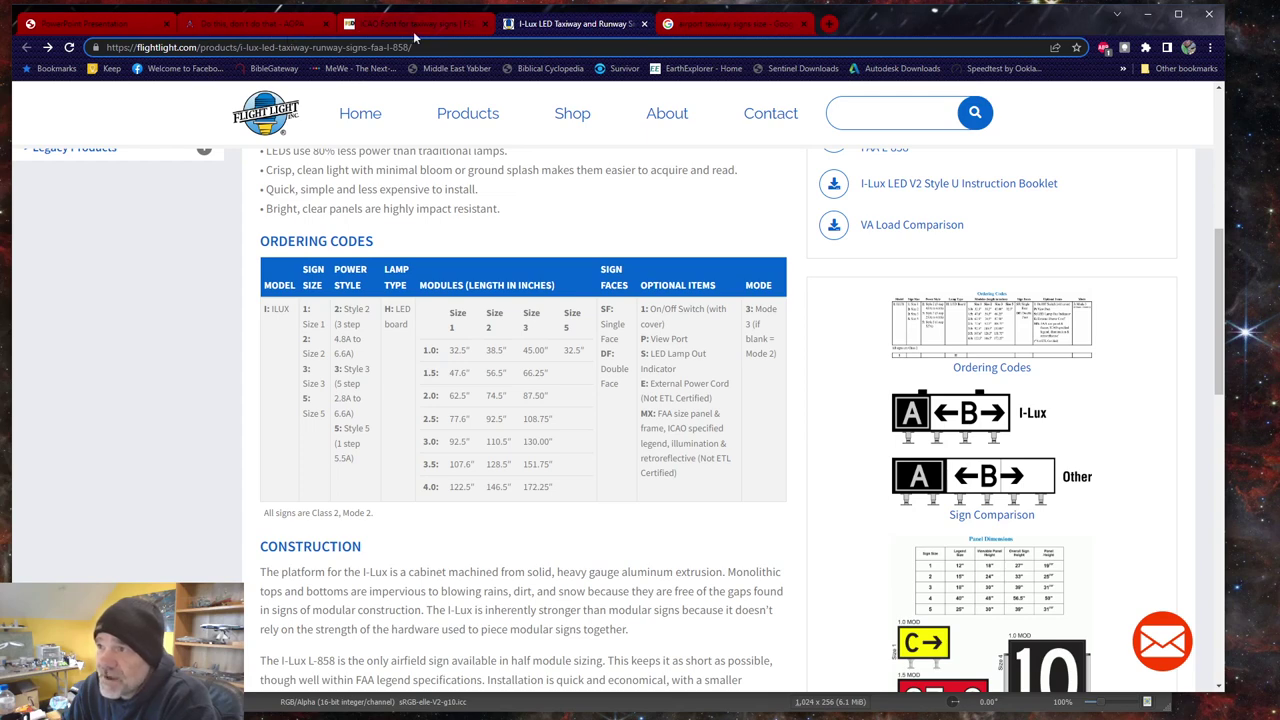
pyautogui.click(754, 31)
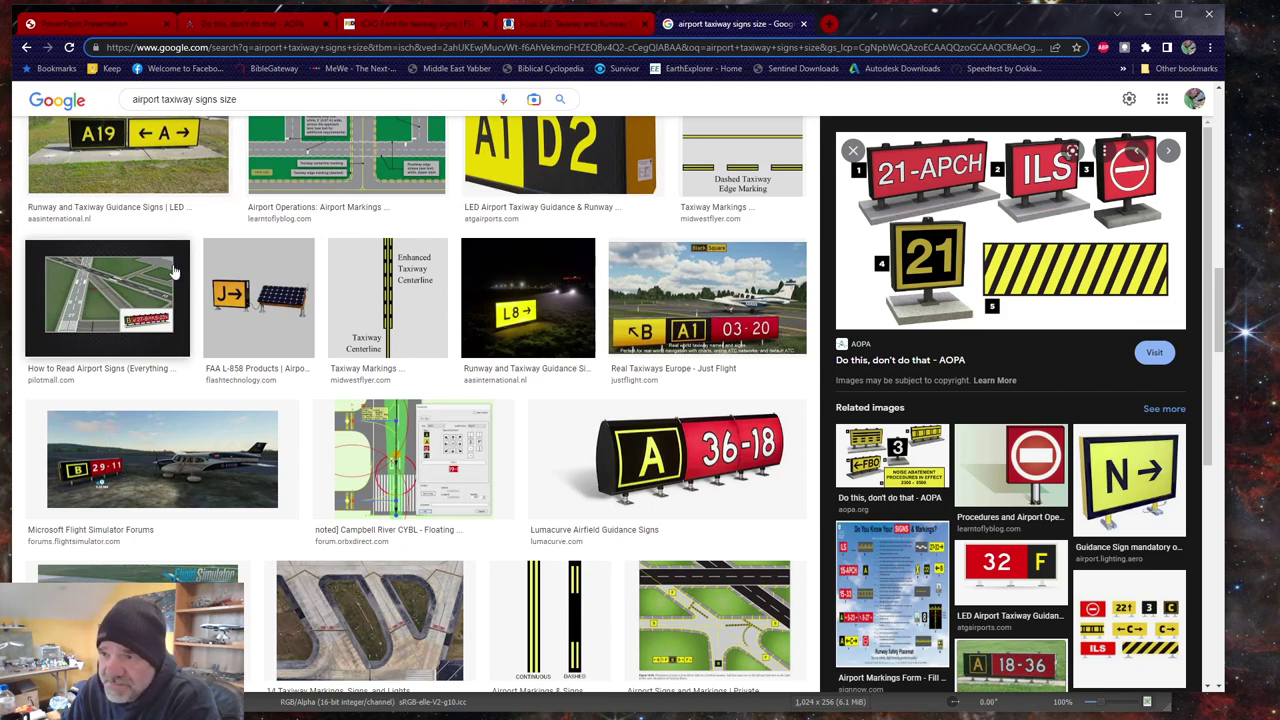
pyautogui.click(1147, 18)
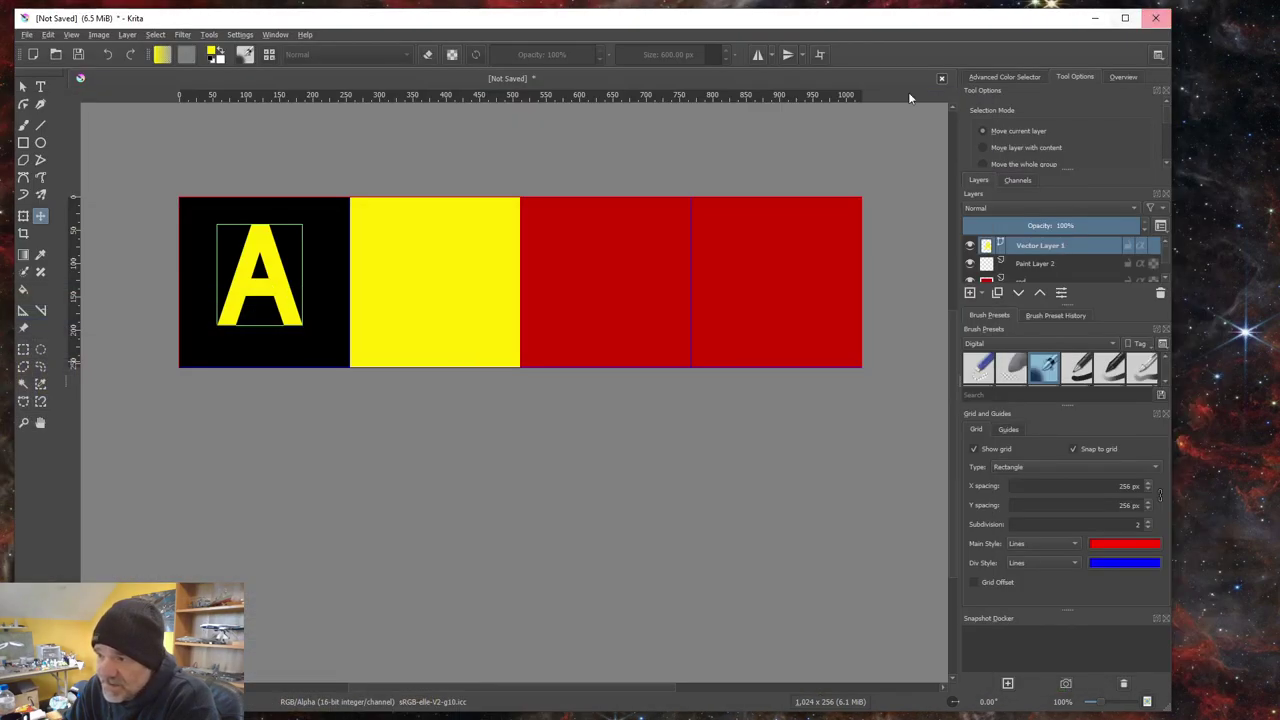
# Step: Set the font size of the letter A to 156 and recentre it in the black square
pyautogui.click(40, 88)
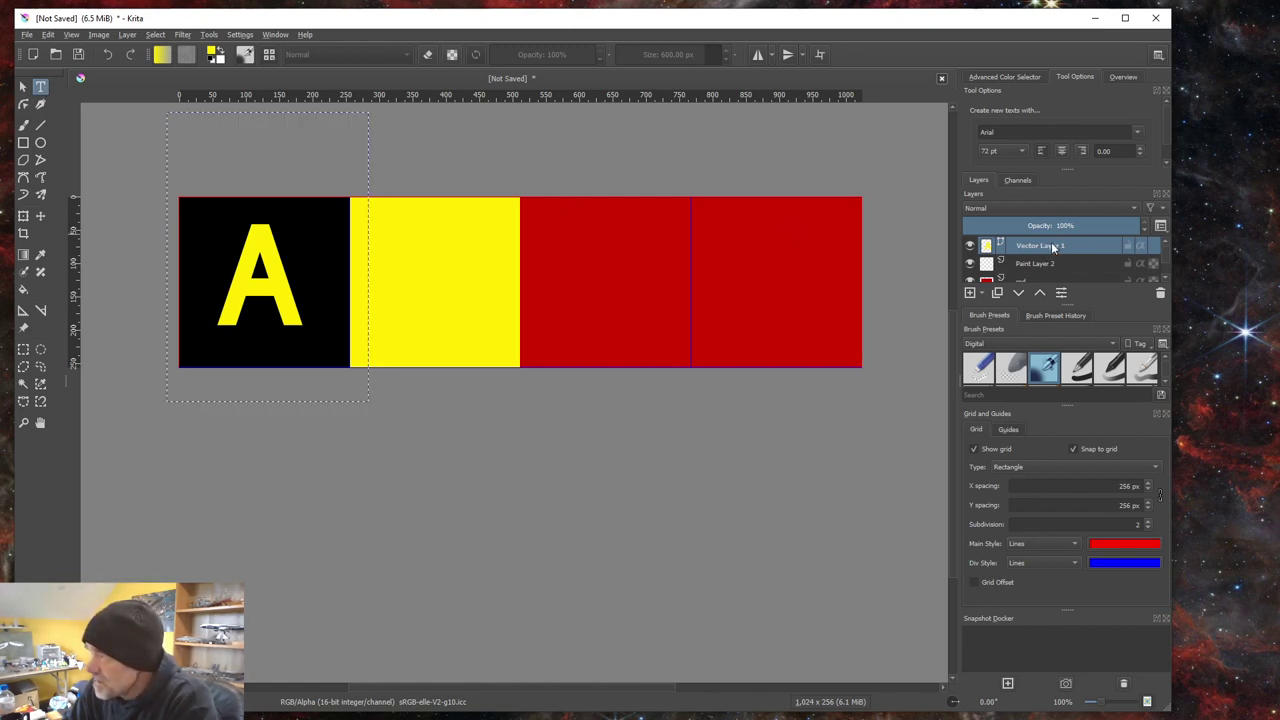
pyautogui.doubleClick(262, 287)
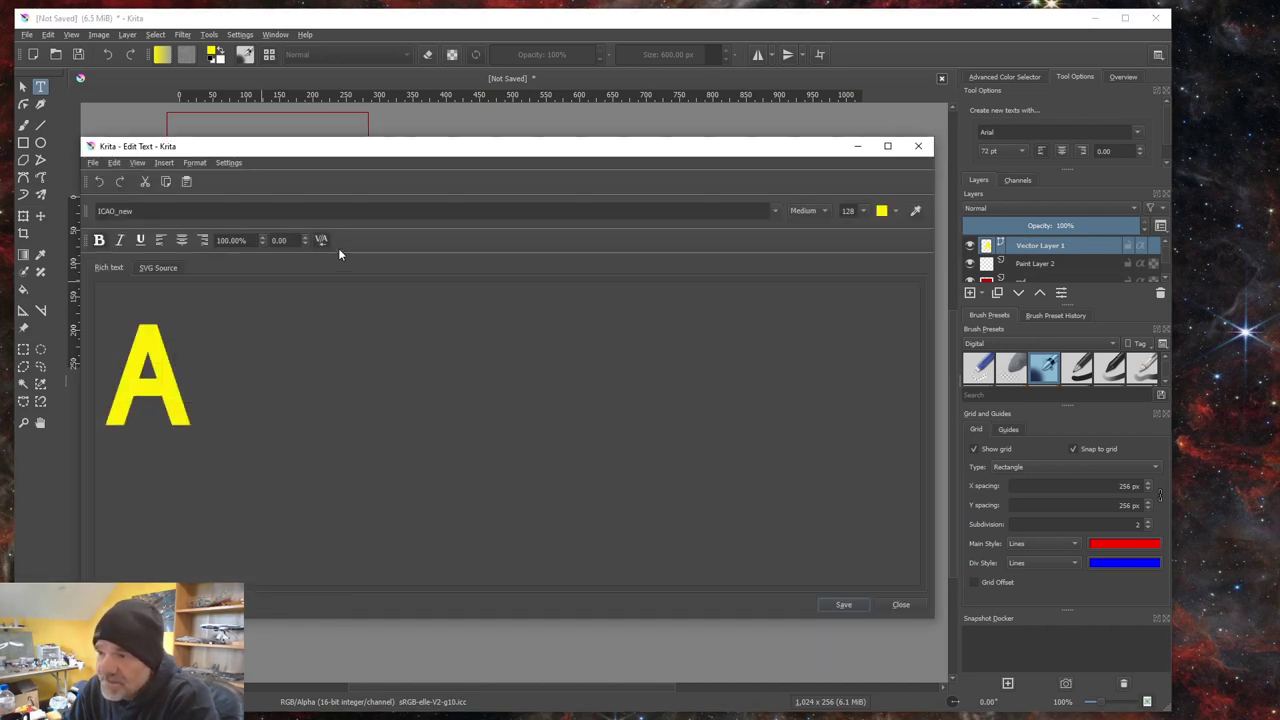
pyautogui.doubleClick(195, 386)
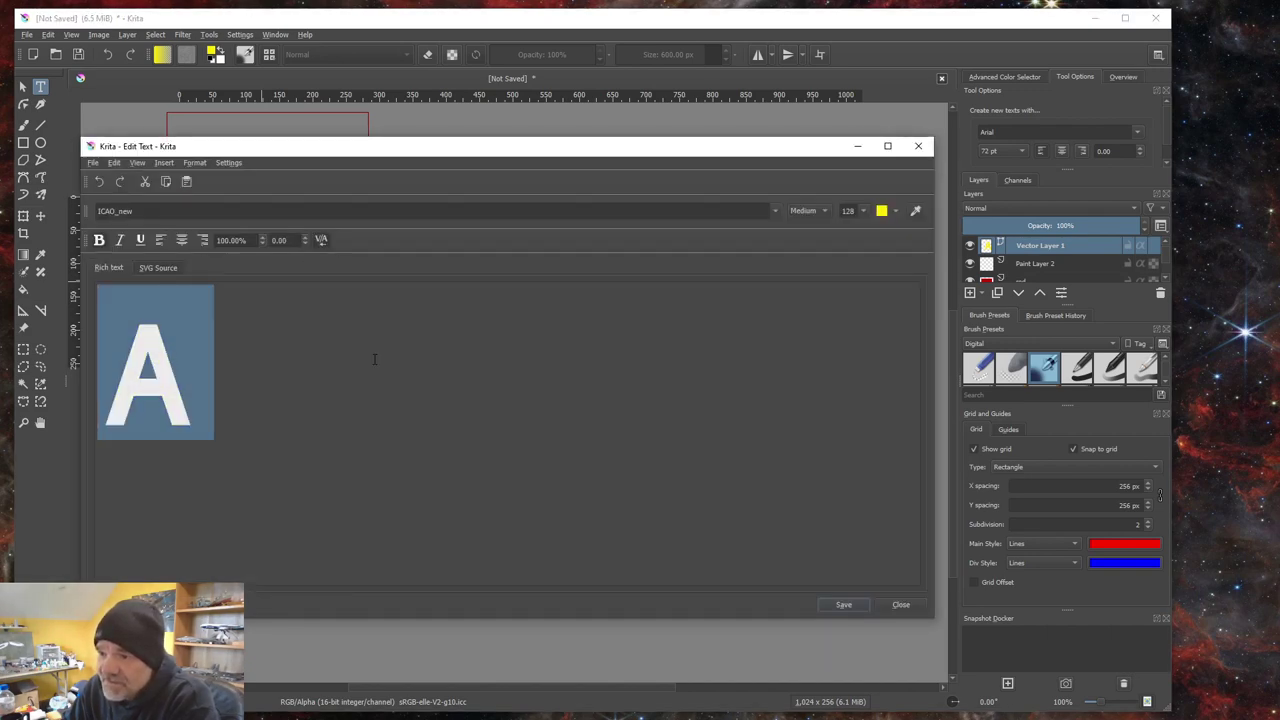
pyautogui.click(850, 211)
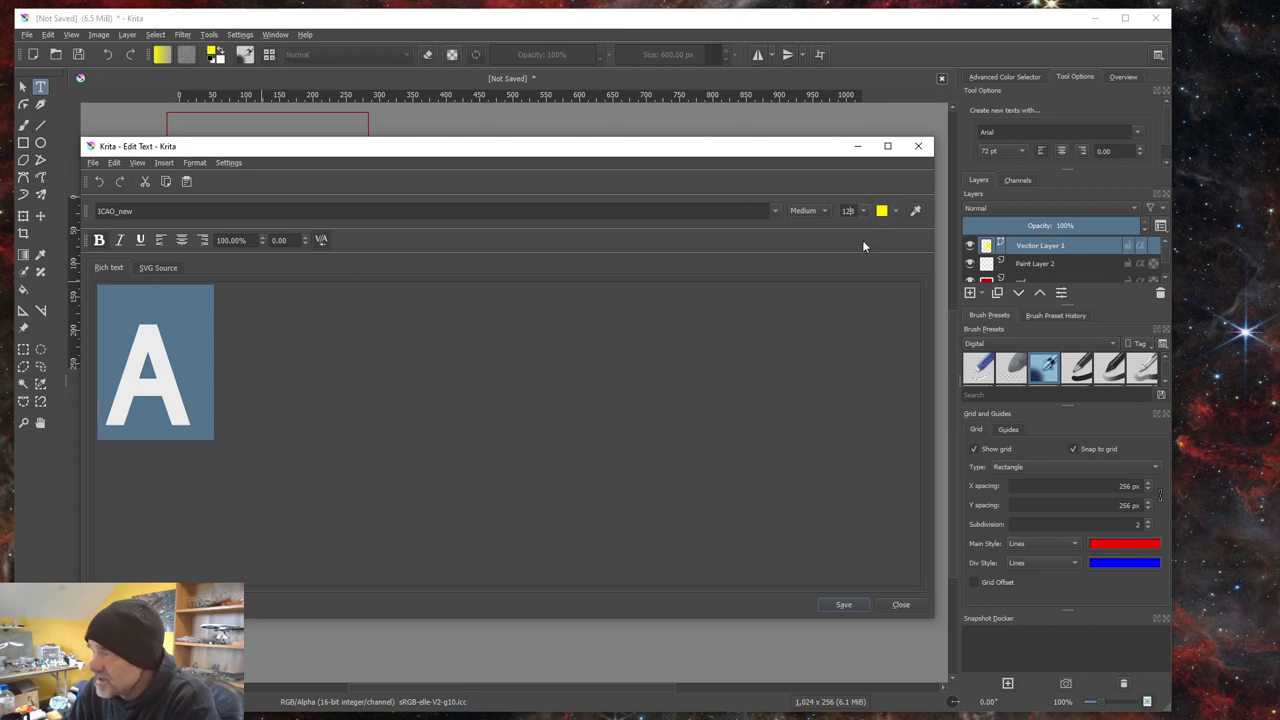
pyautogui.doubleClick(841, 211)
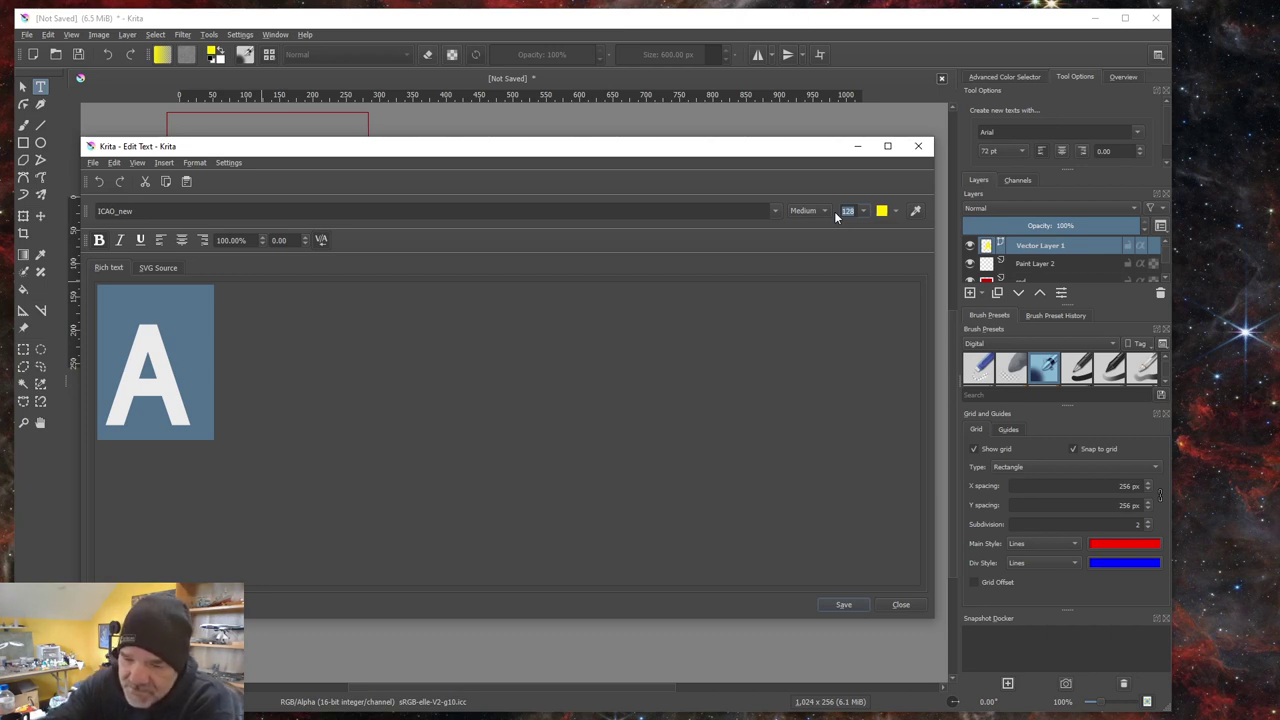
pyautogui.write('156')
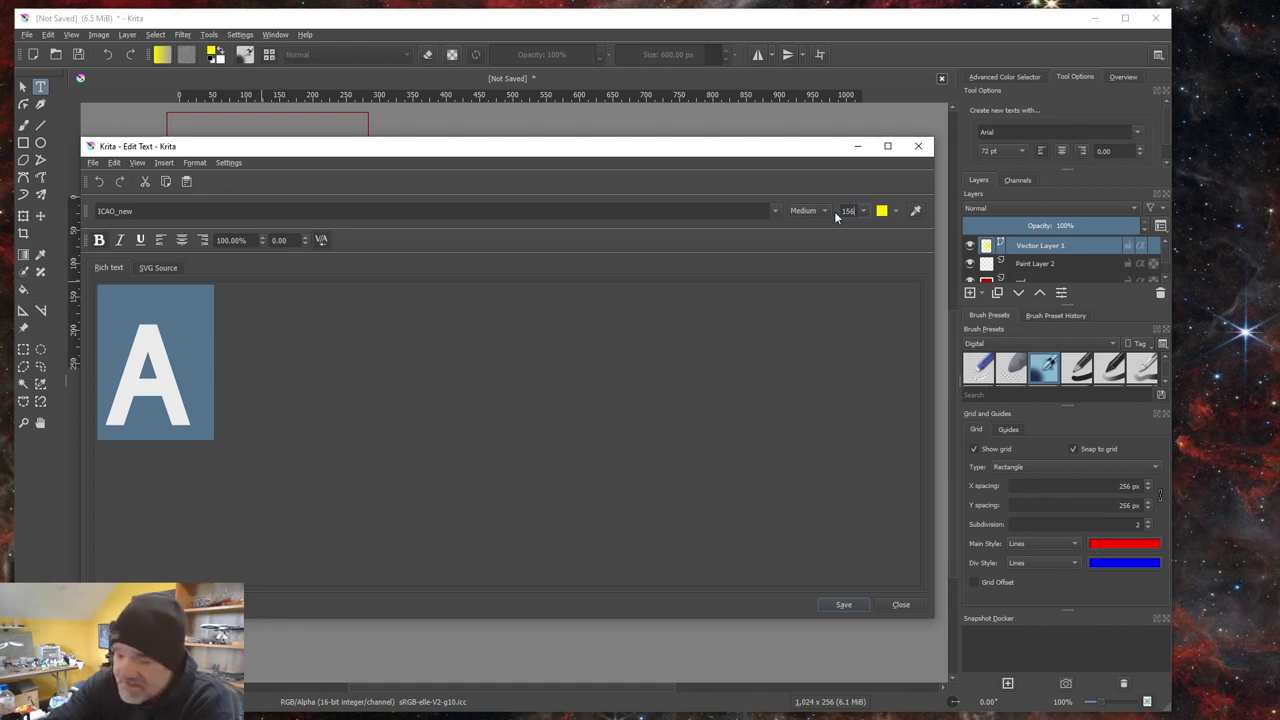
pyautogui.press('Return')
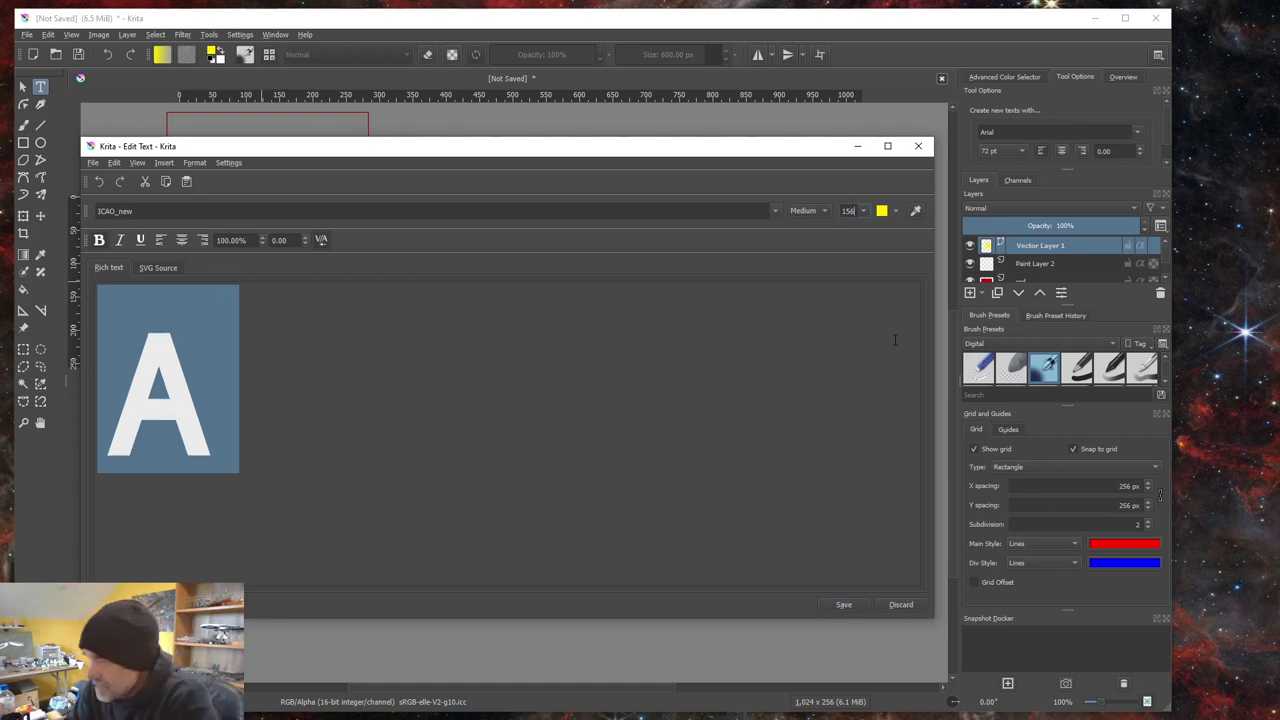
pyautogui.click(846, 604)
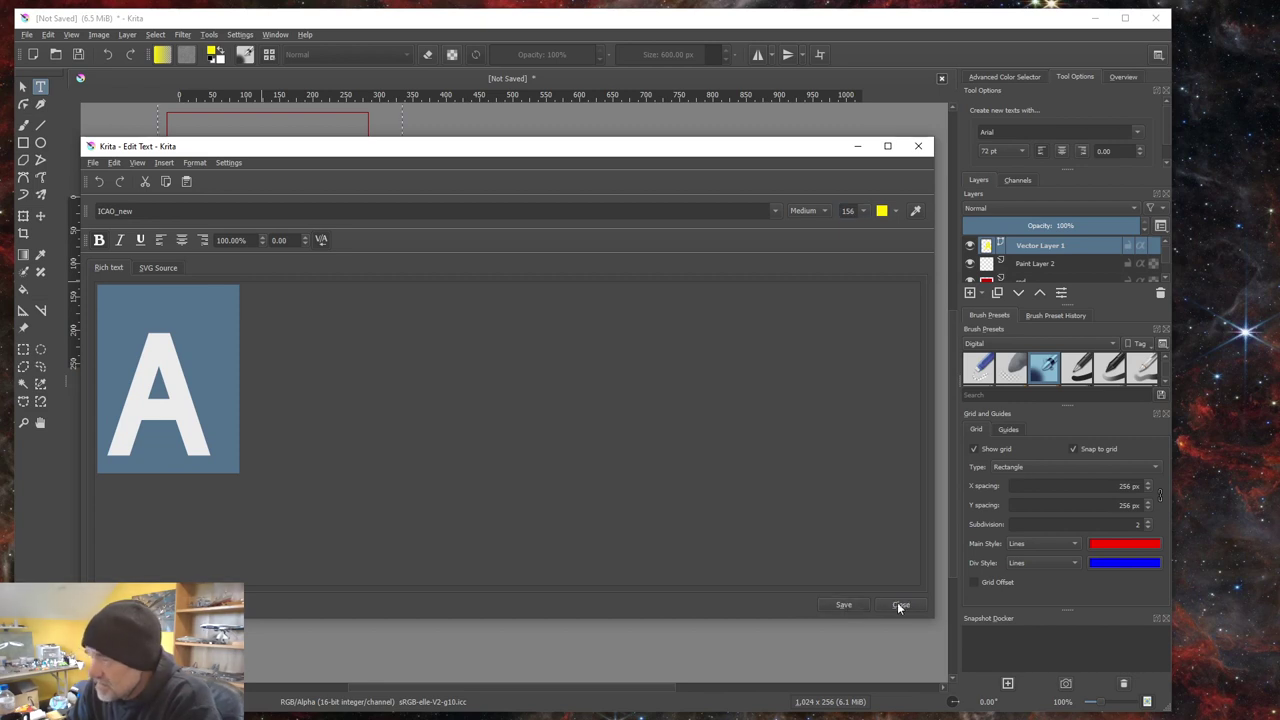
pyautogui.click(900, 605)
pyautogui.click(23, 87)
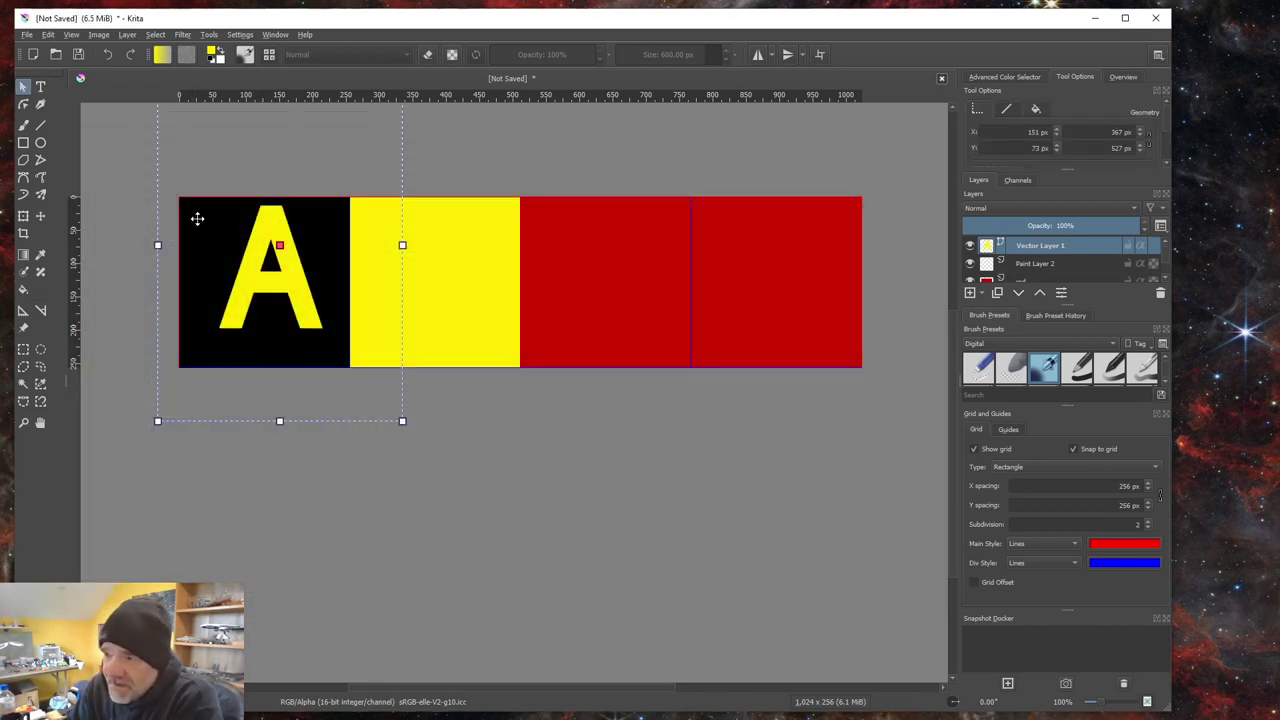
pyautogui.moveTo(300, 294); pyautogui.dragTo(291, 302)
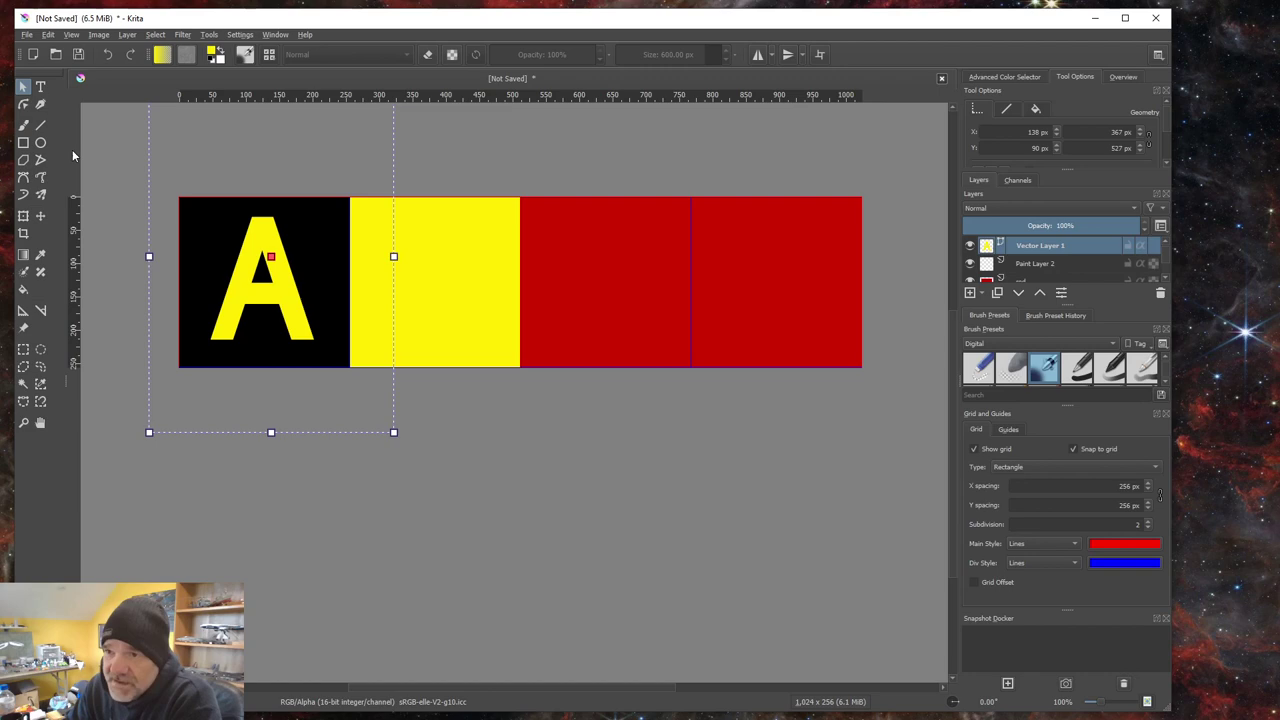
# Step: Set the font size of the letter A to 128 and recentre it in the black square
pyautogui.click(40, 87)
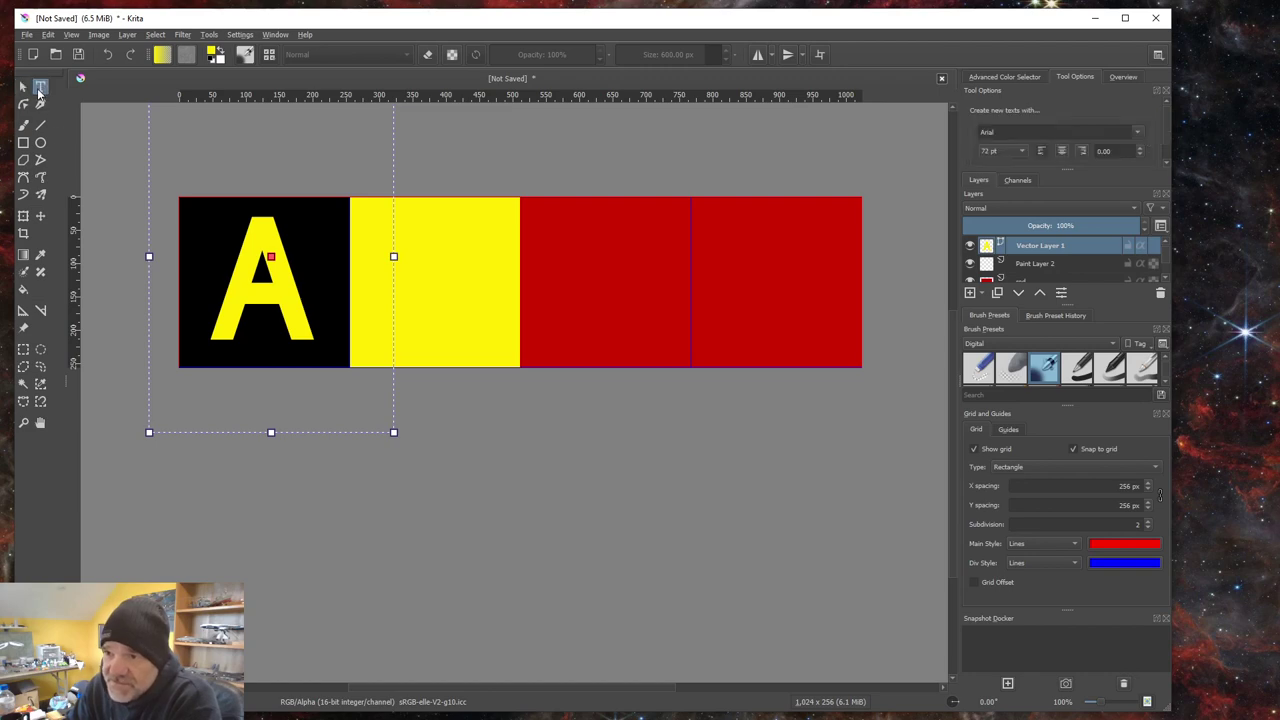
pyautogui.doubleClick(287, 298)
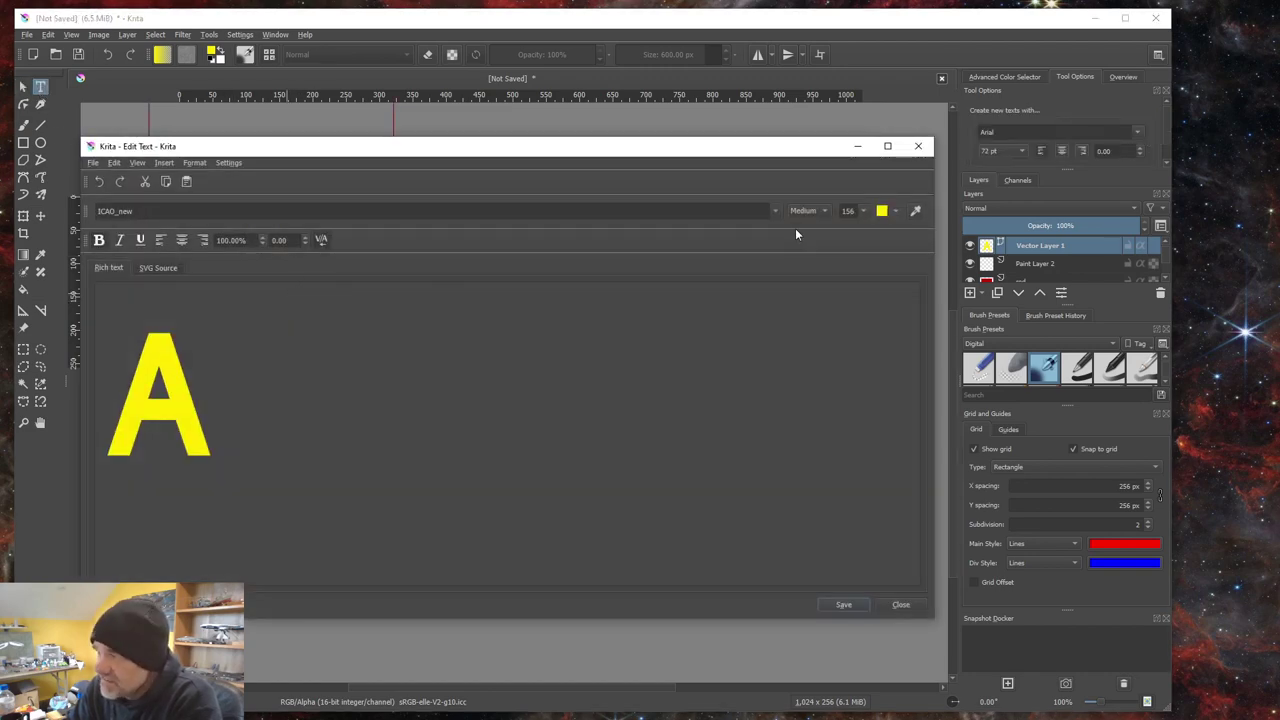
pyautogui.hotkey('ctrl', 'a')
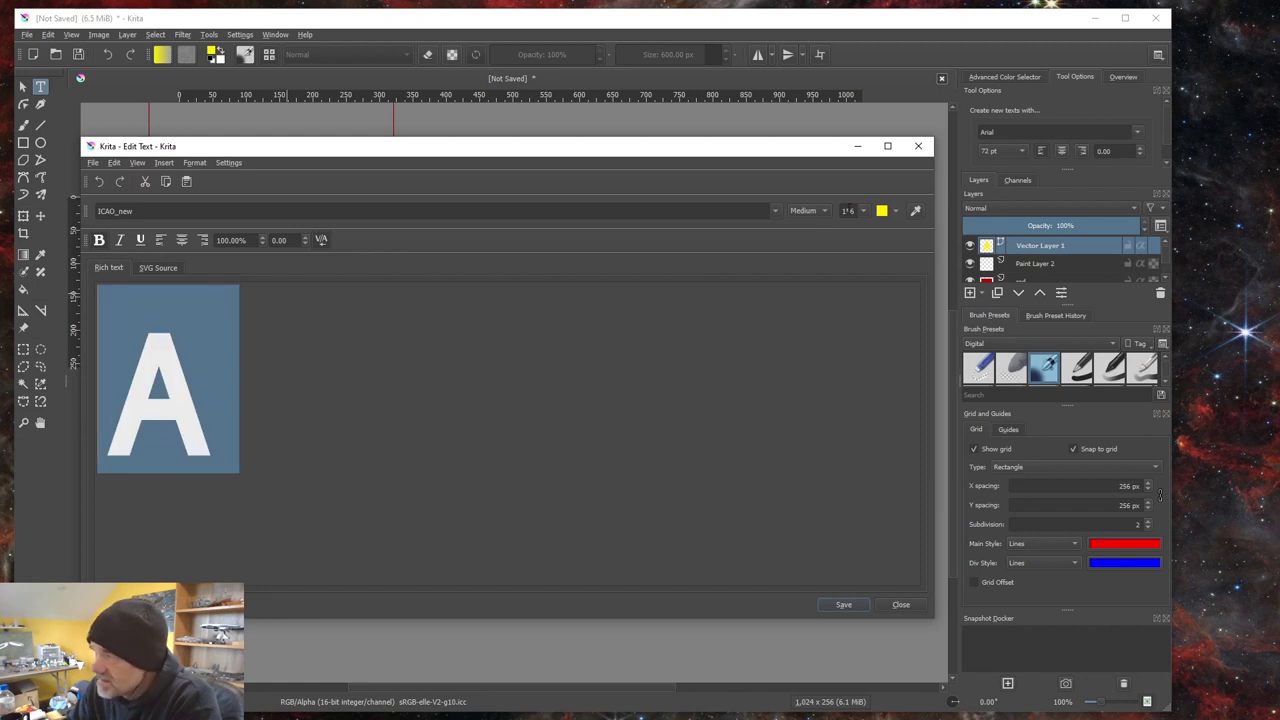
pyautogui.write('18')
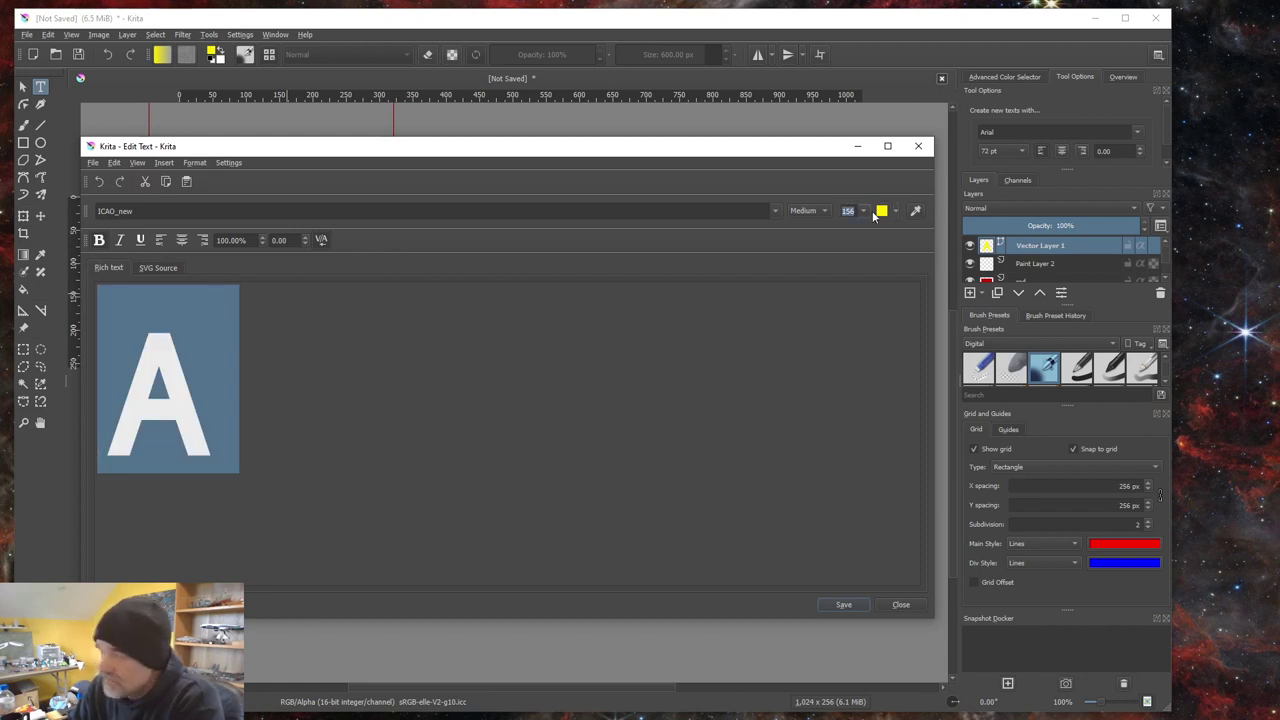
pyautogui.press('Return')
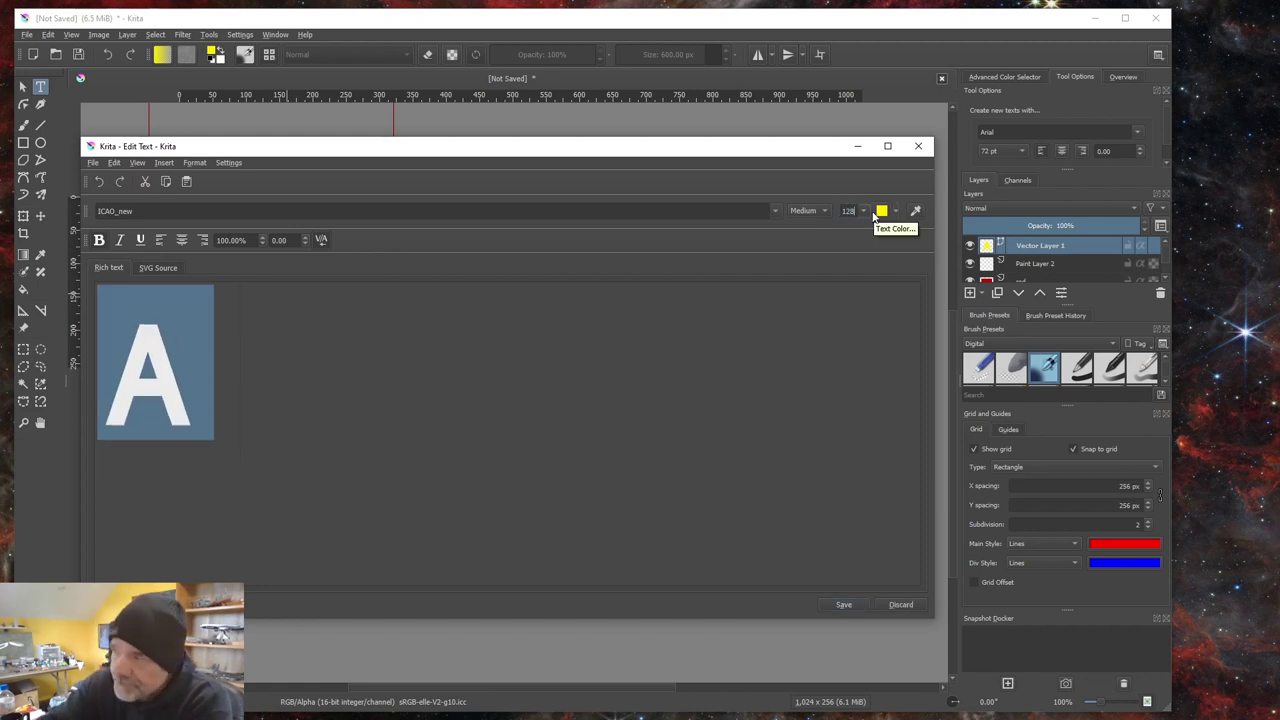
pyautogui.click(845, 604)
pyautogui.click(898, 604)
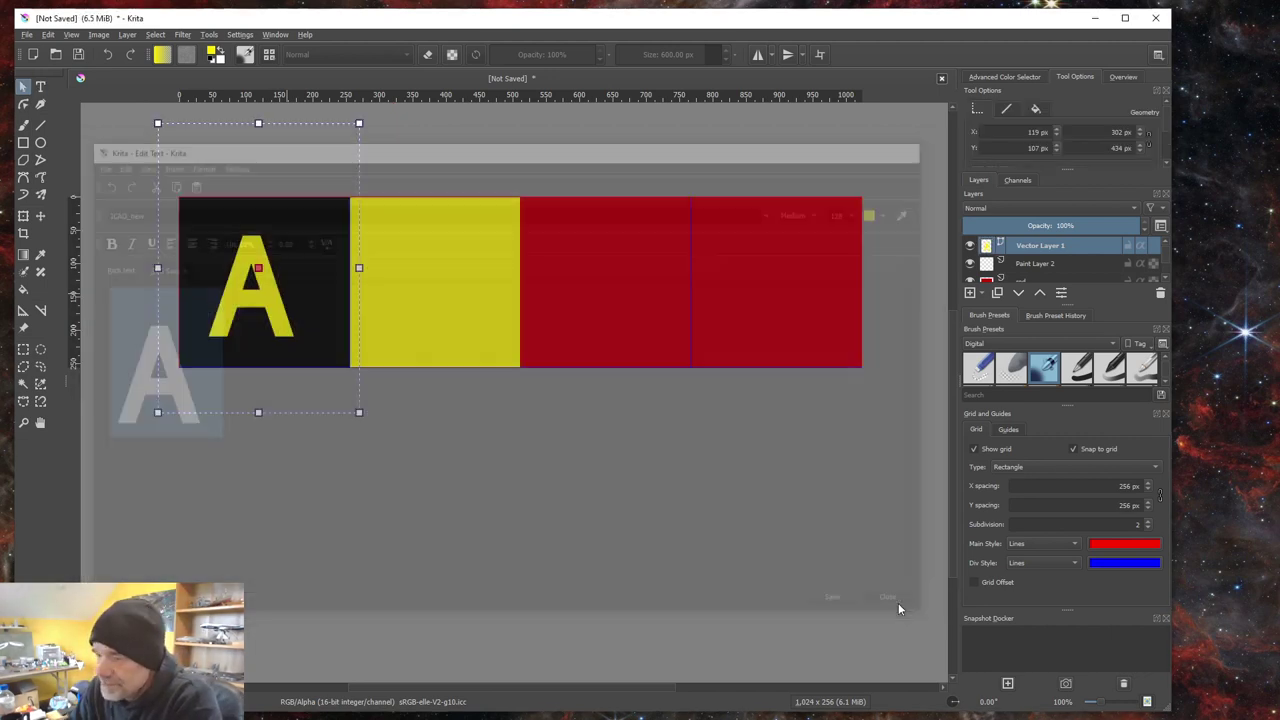
pyautogui.moveTo(266, 298); pyautogui.dragTo(269, 289)
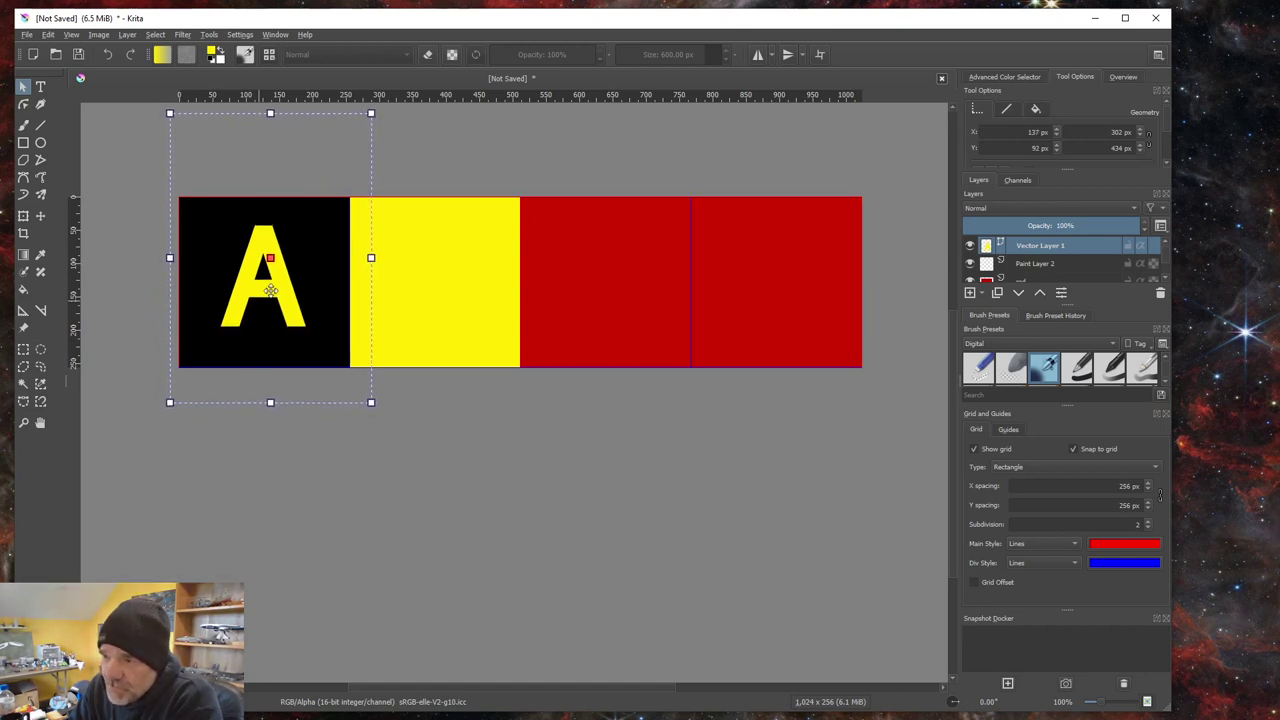
pyautogui.click(326, 476)
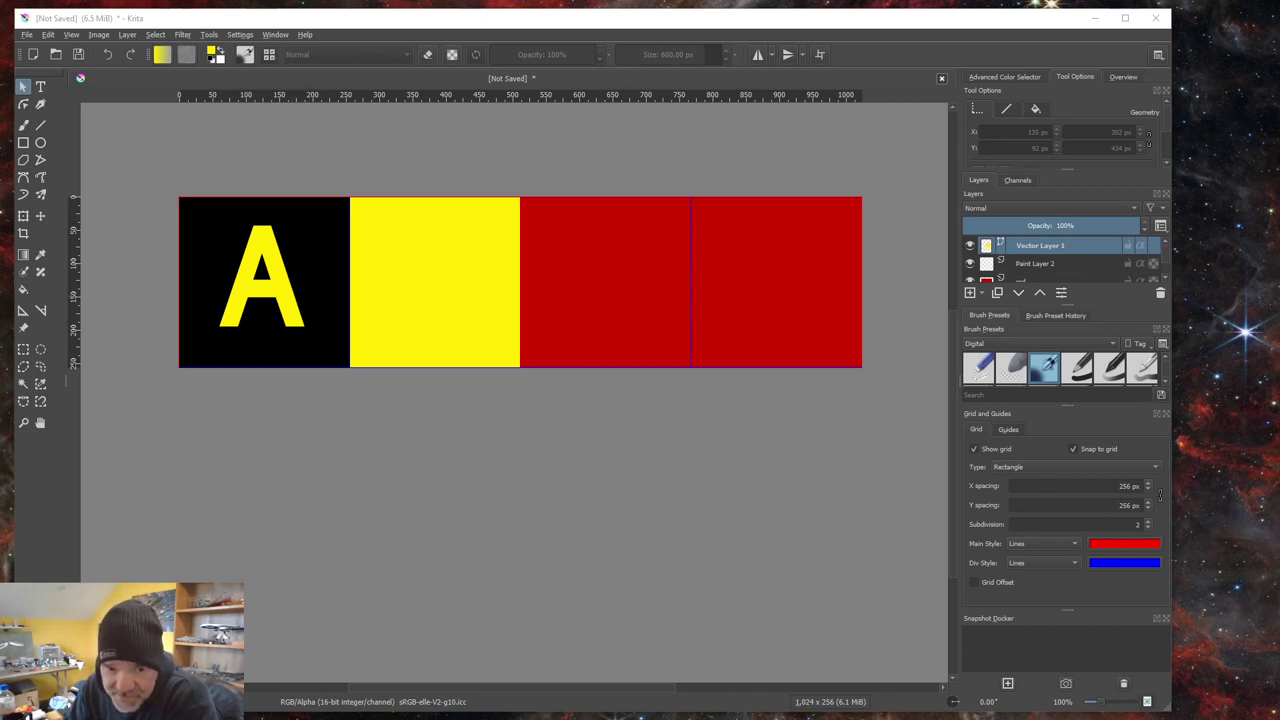
# Step: In the browser, examine more taxiway sign photos to see how the letter panels are designed
pyautogui.hotkey('alt', 'Tab')
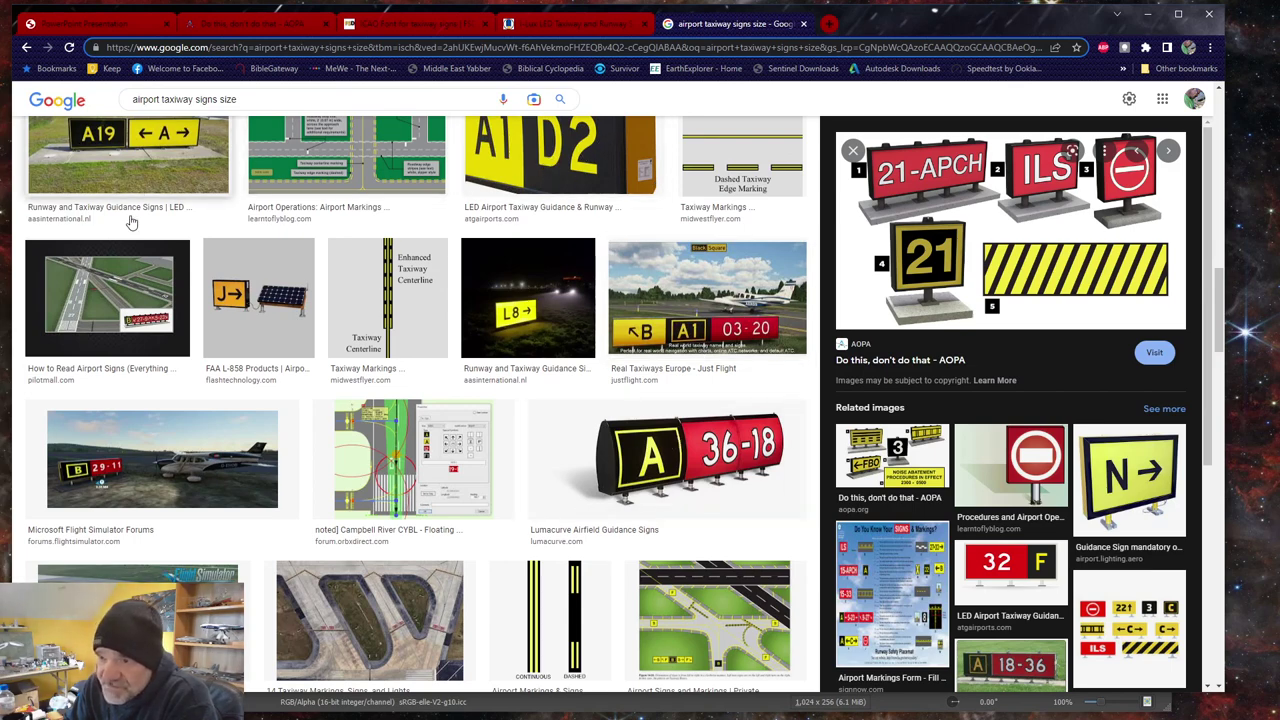
pyautogui.scroll(-3, 485, 512)
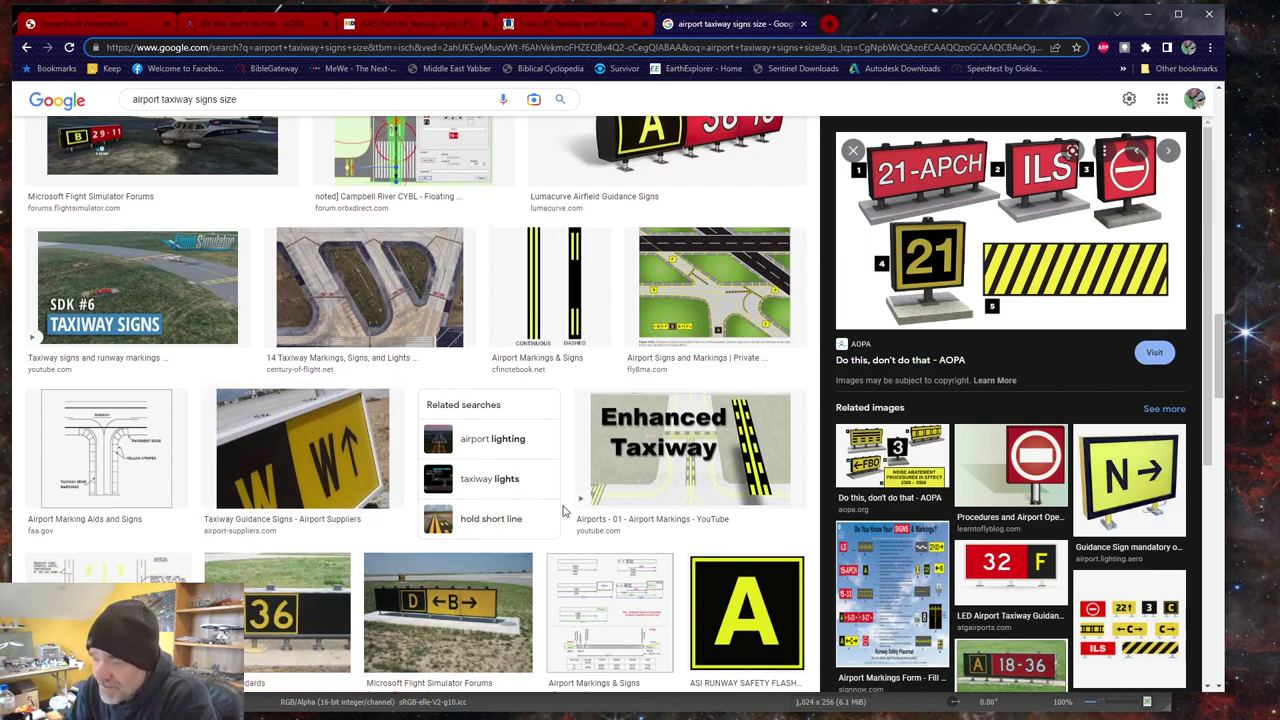
pyautogui.scroll(1, 563, 511)
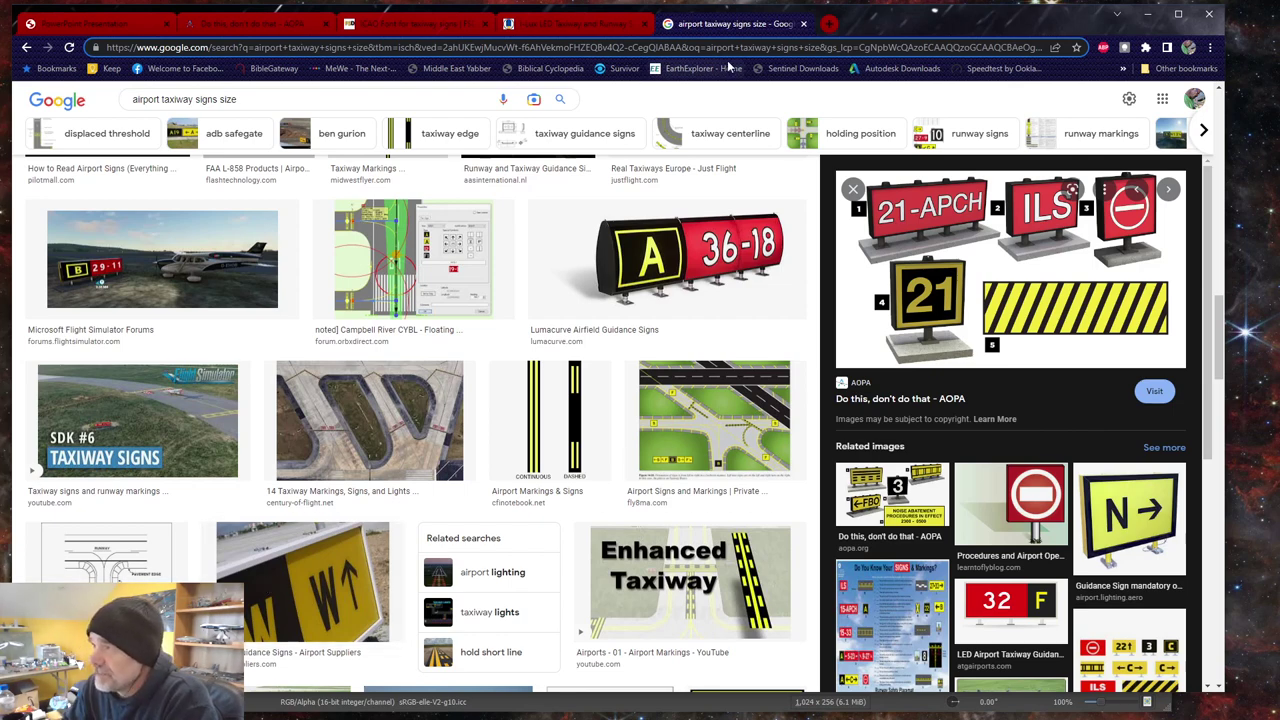
pyautogui.click(1150, 14)
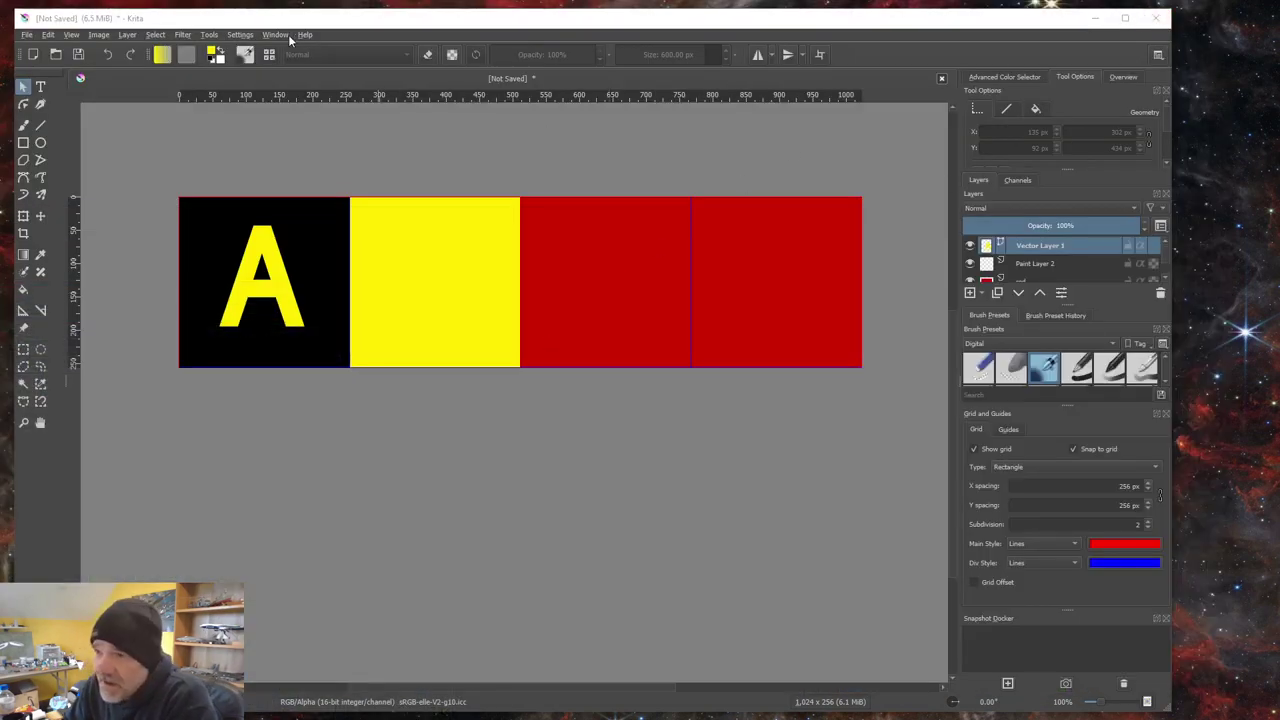
# Step: Add a paint layer named yellowbox1 and draw a filled yellow square on it, inset about 20 px from the black panel's edges
pyautogui.click(128, 35)
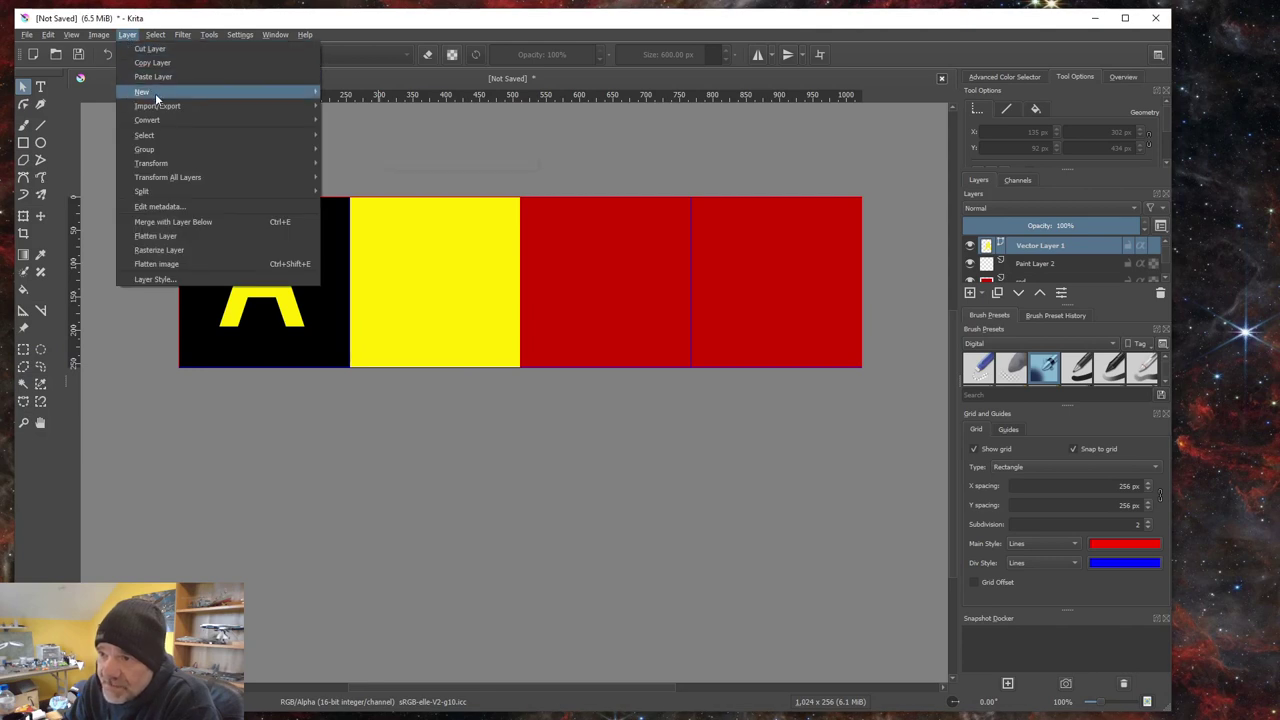
pyautogui.moveTo(264, 94)
pyautogui.click(350, 92)
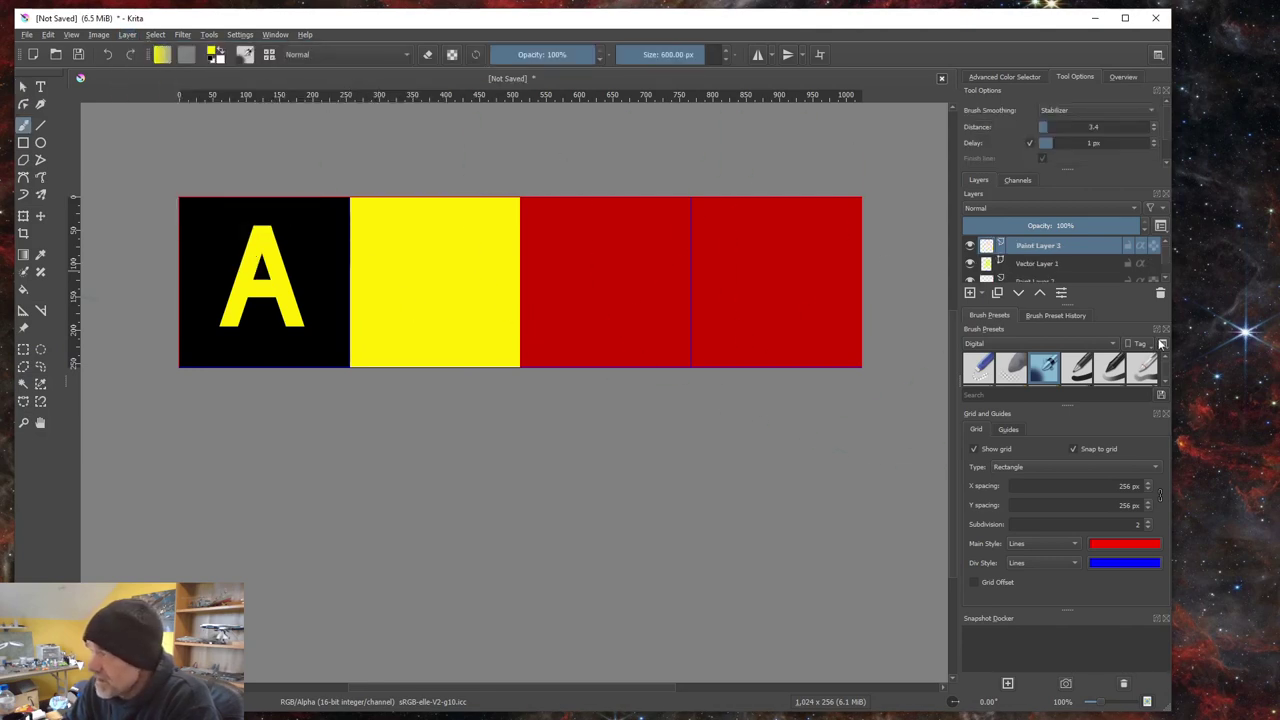
pyautogui.doubleClick(1039, 245)
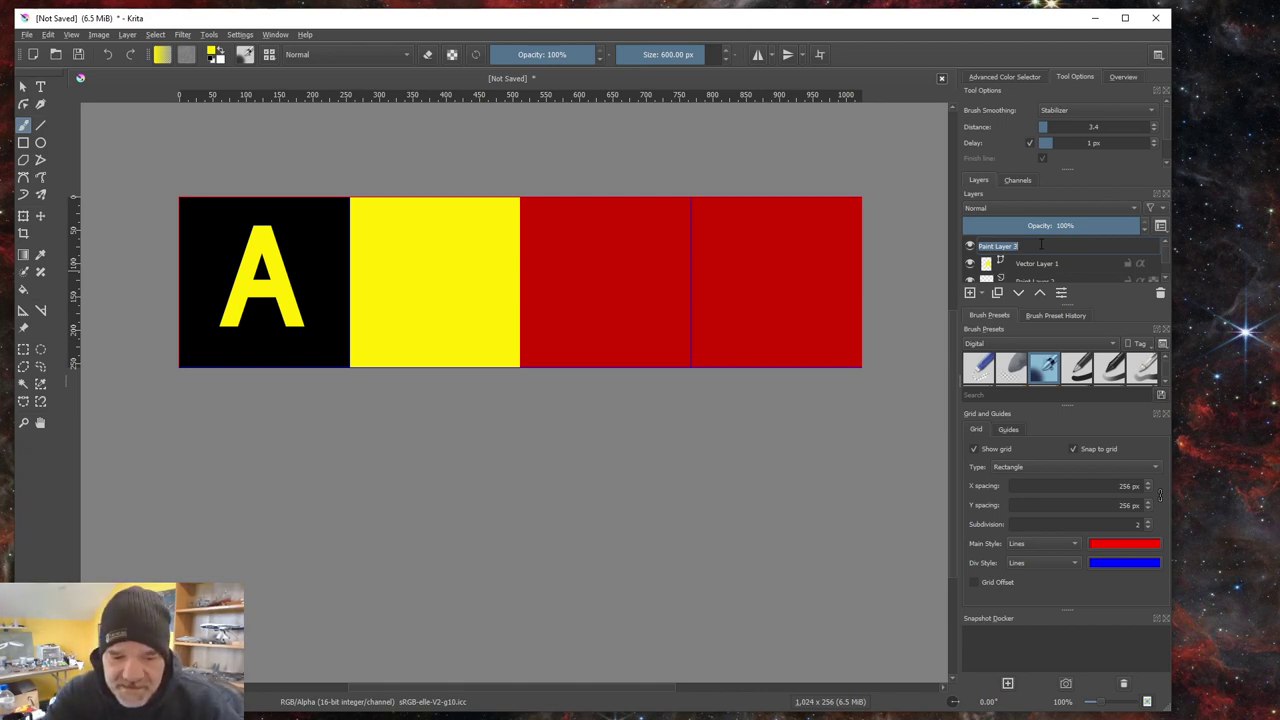
pyautogui.write('yellowbox1')
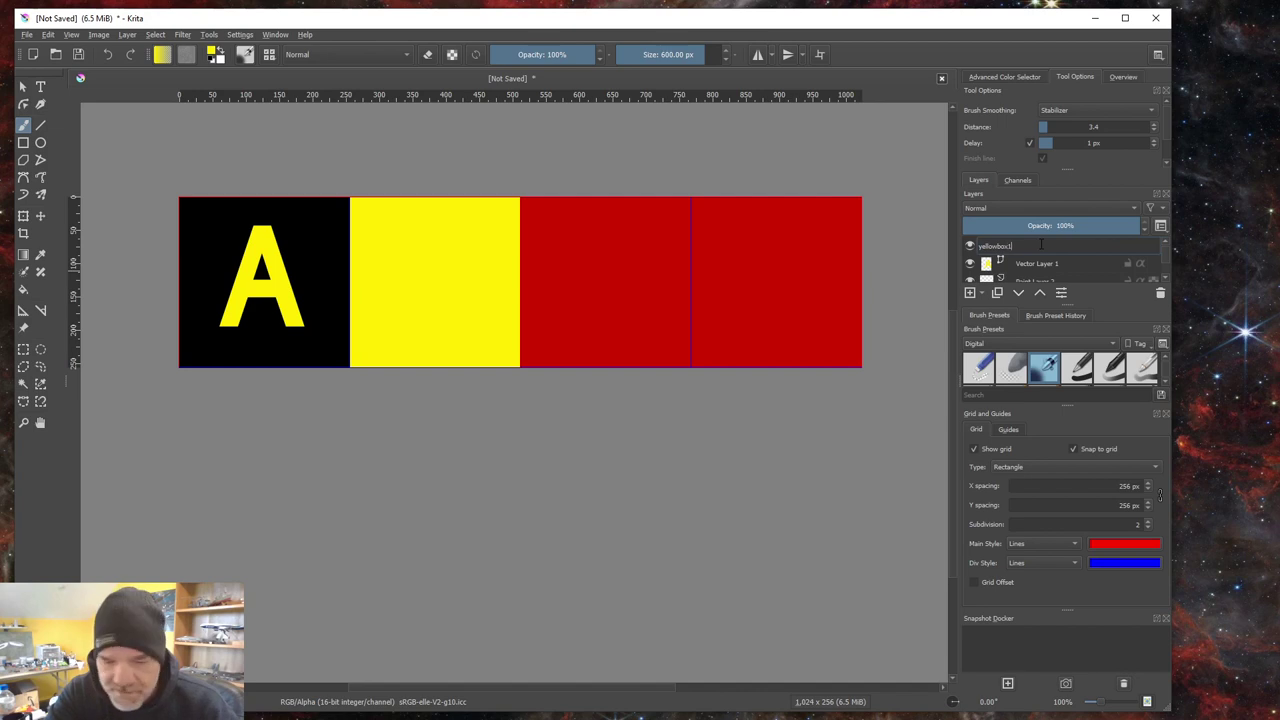
pyautogui.press('Return')
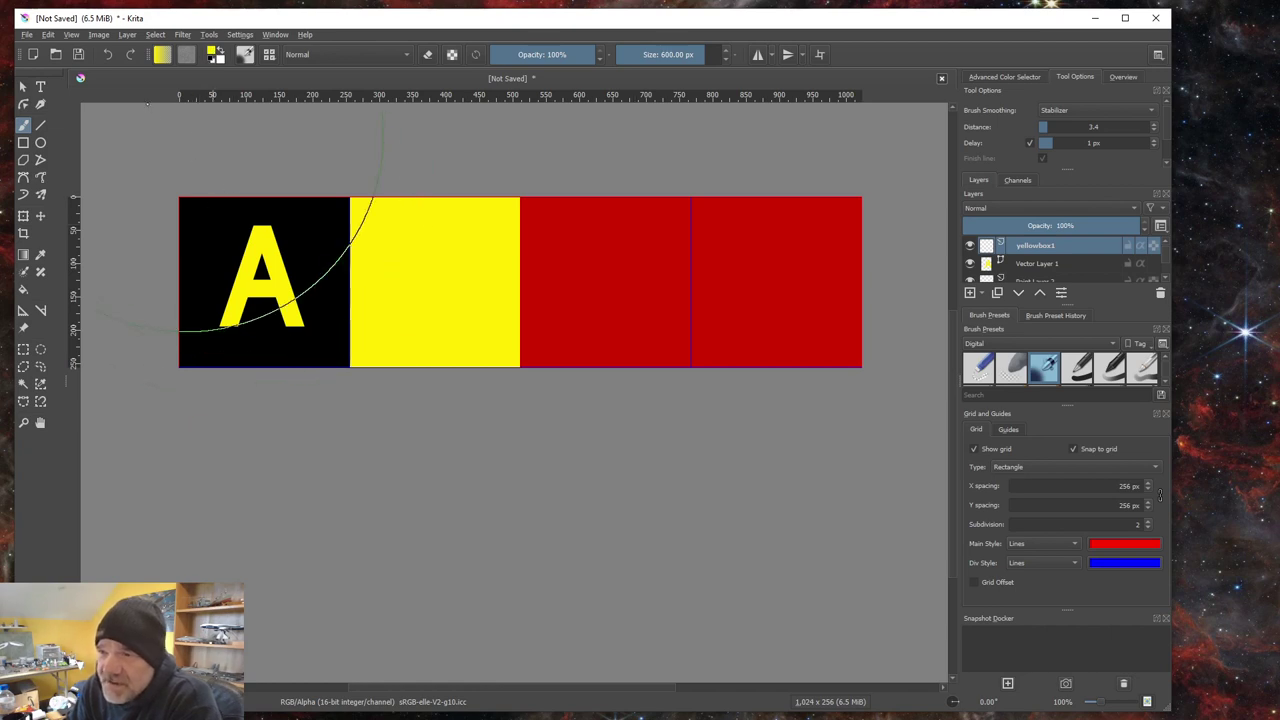
pyautogui.click(23, 144)
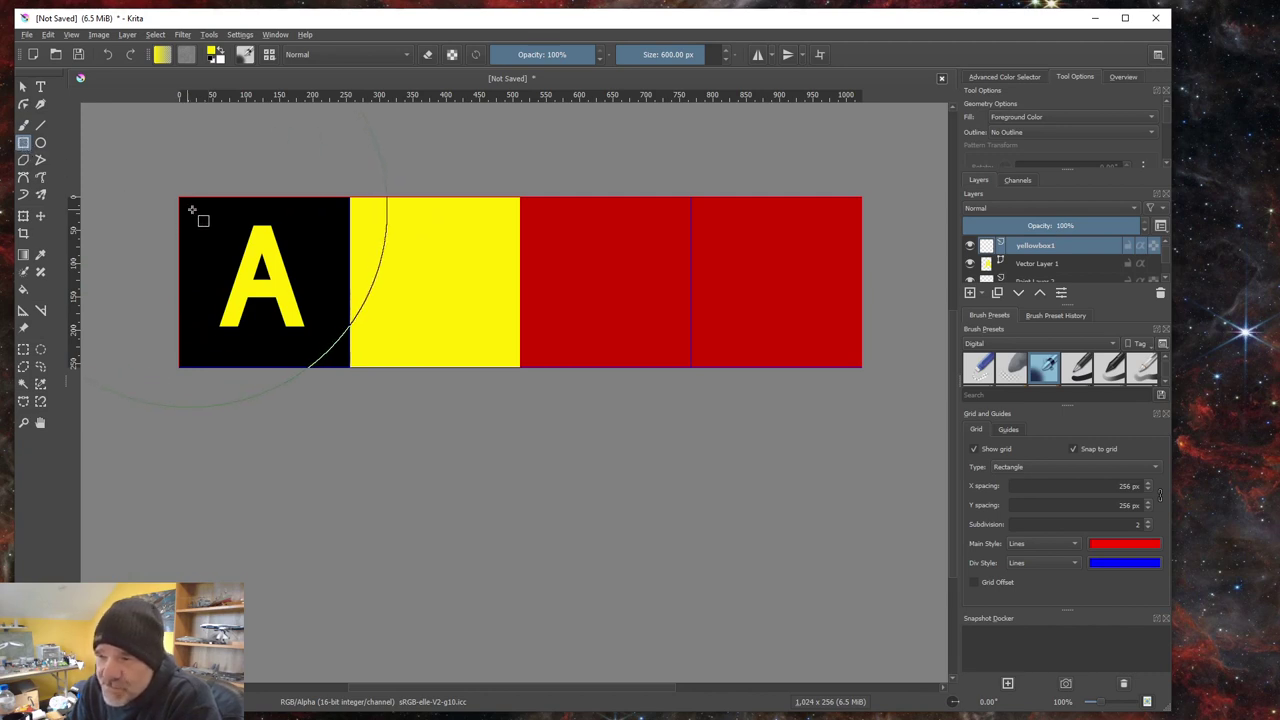
pyautogui.moveTo(194, 209); pyautogui.dragTo(337, 351)
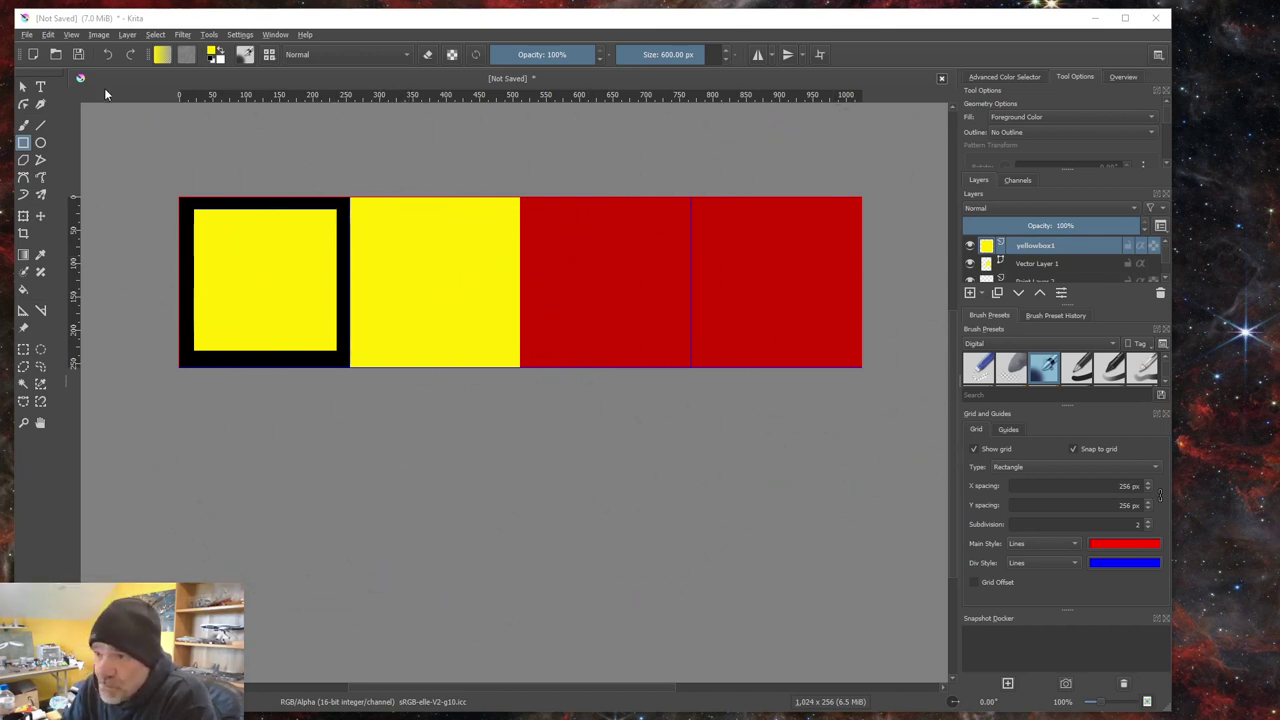
# Step: Add another paint layer above yellowbox1 and name it yellowbox2
pyautogui.click(128, 35)
pyautogui.moveTo(190, 96)
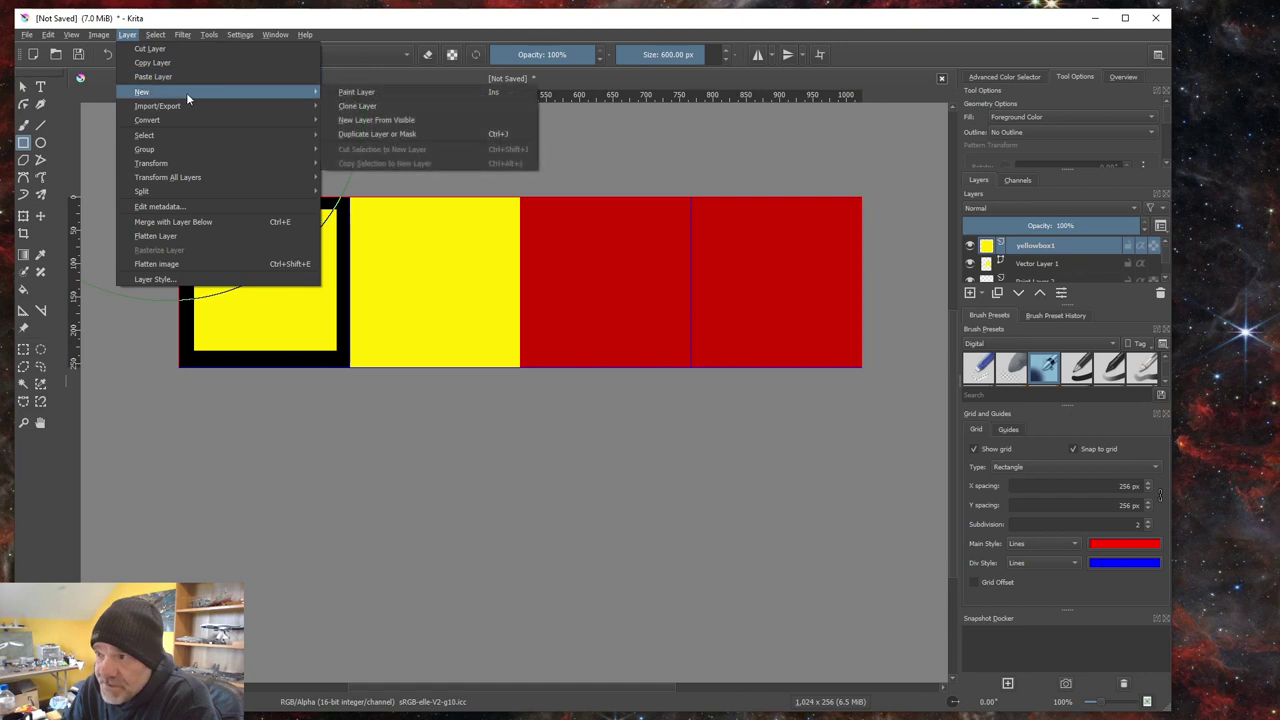
pyautogui.click(355, 93)
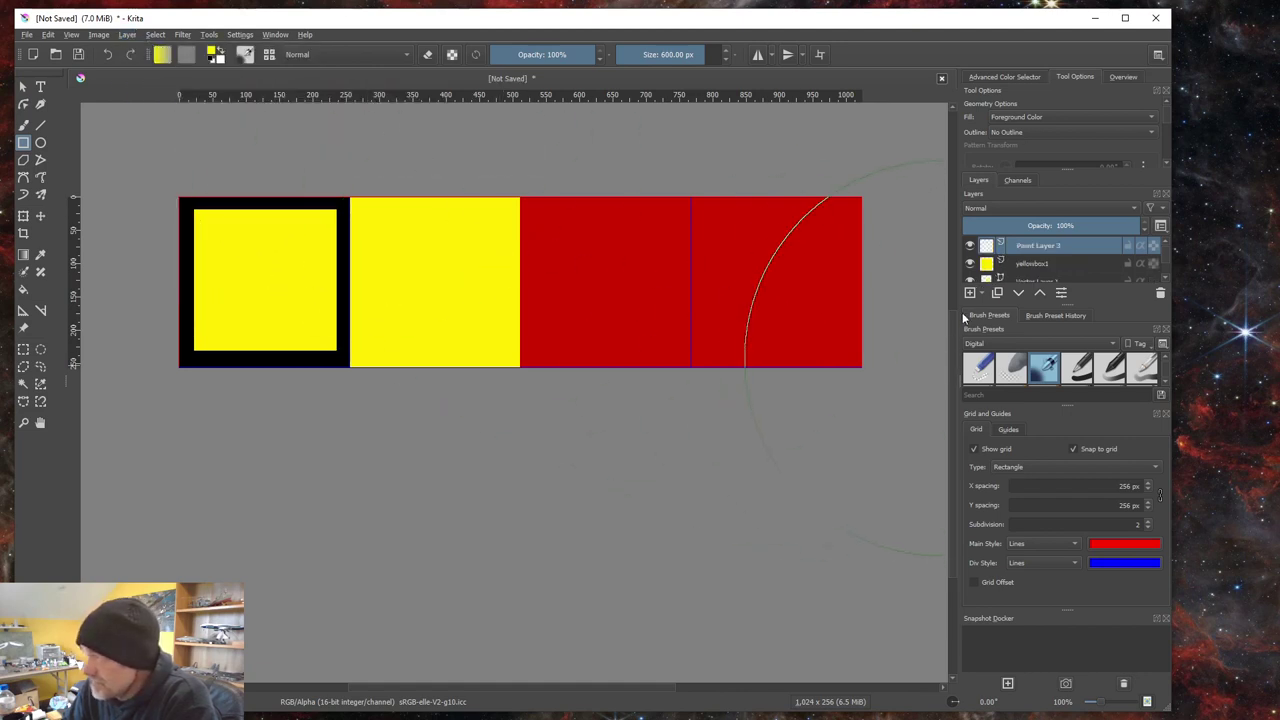
pyautogui.doubleClick(1040, 247)
pyautogui.moveTo(1035, 247)
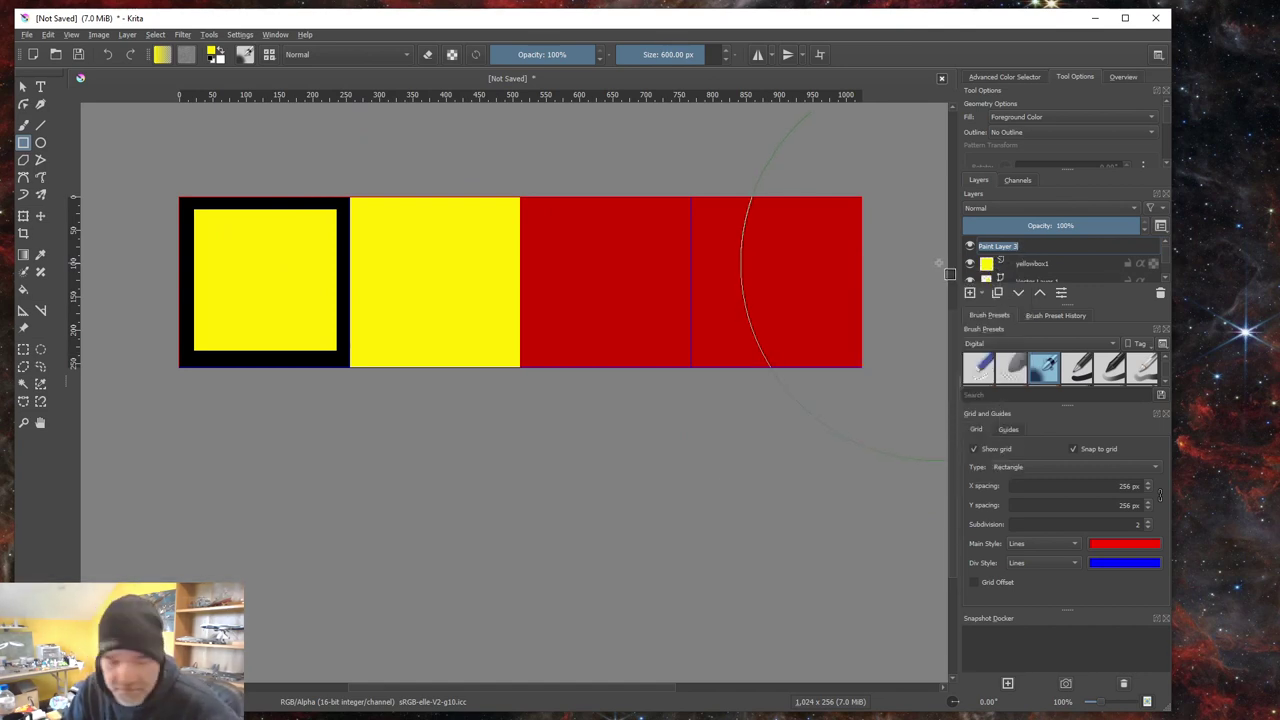
pyautogui.press('Return')
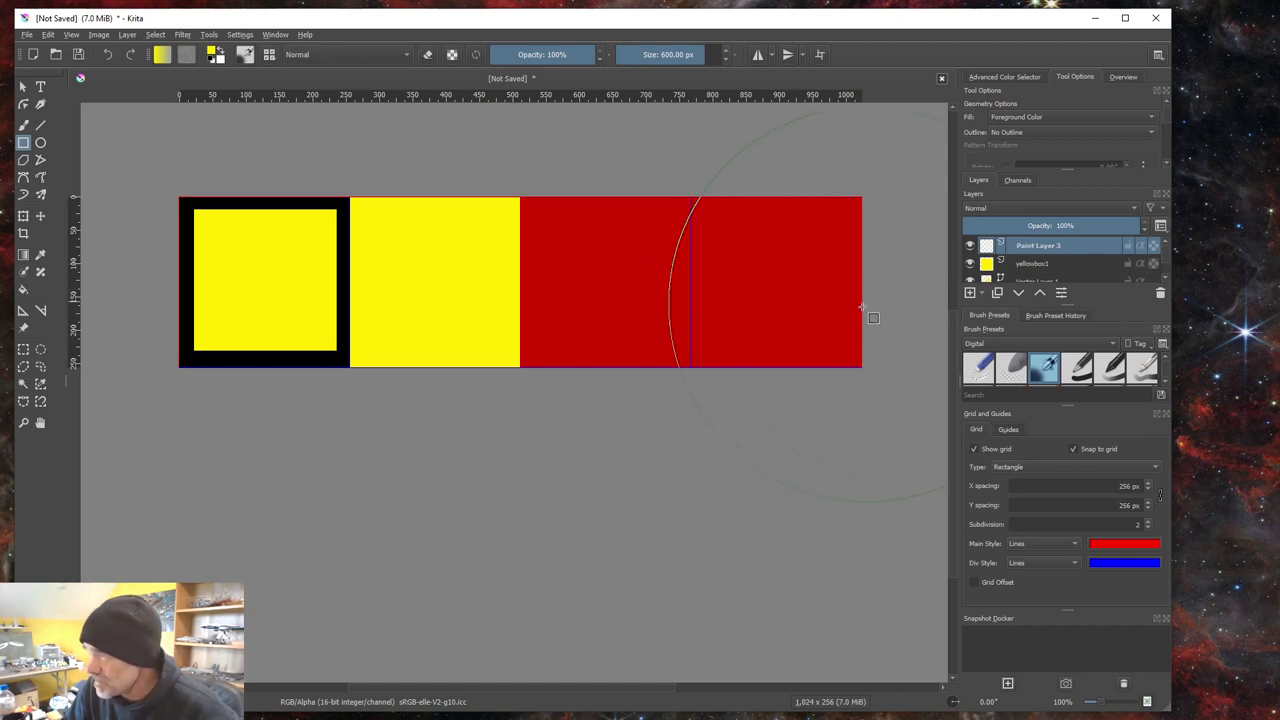
pyautogui.doubleClick(1030, 248)
pyautogui.write('ye')
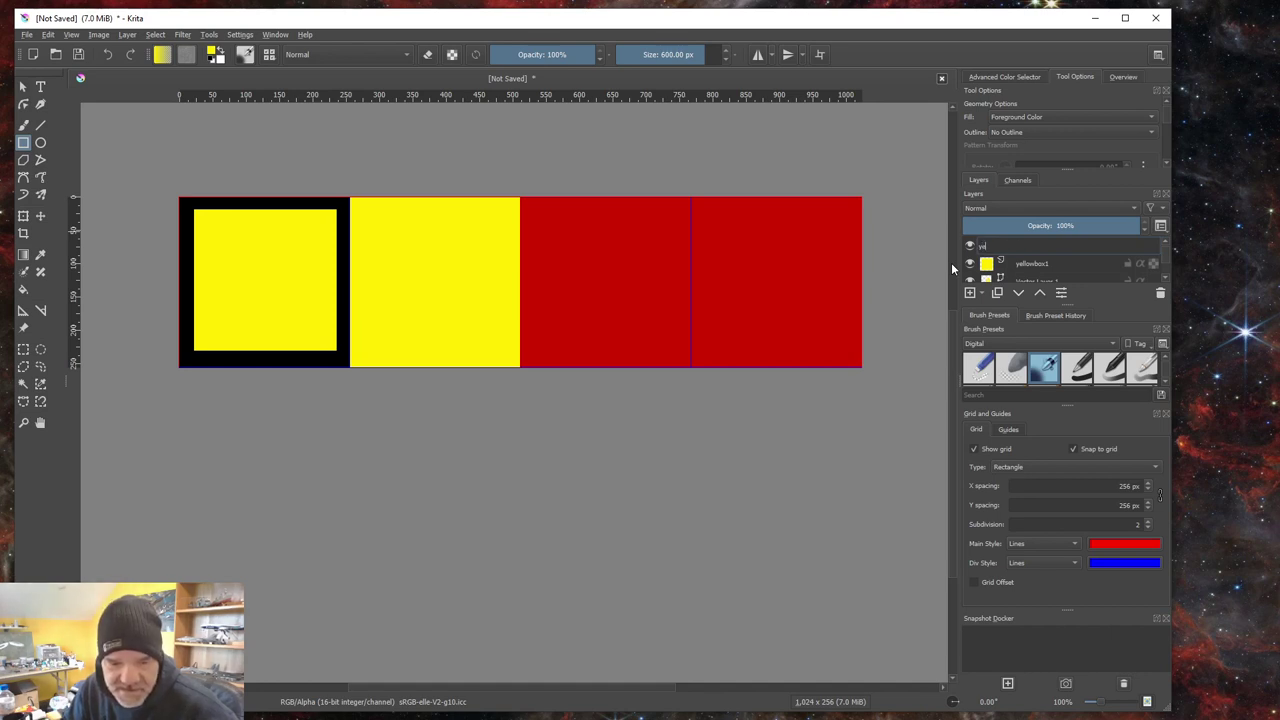
pyautogui.write('llow')
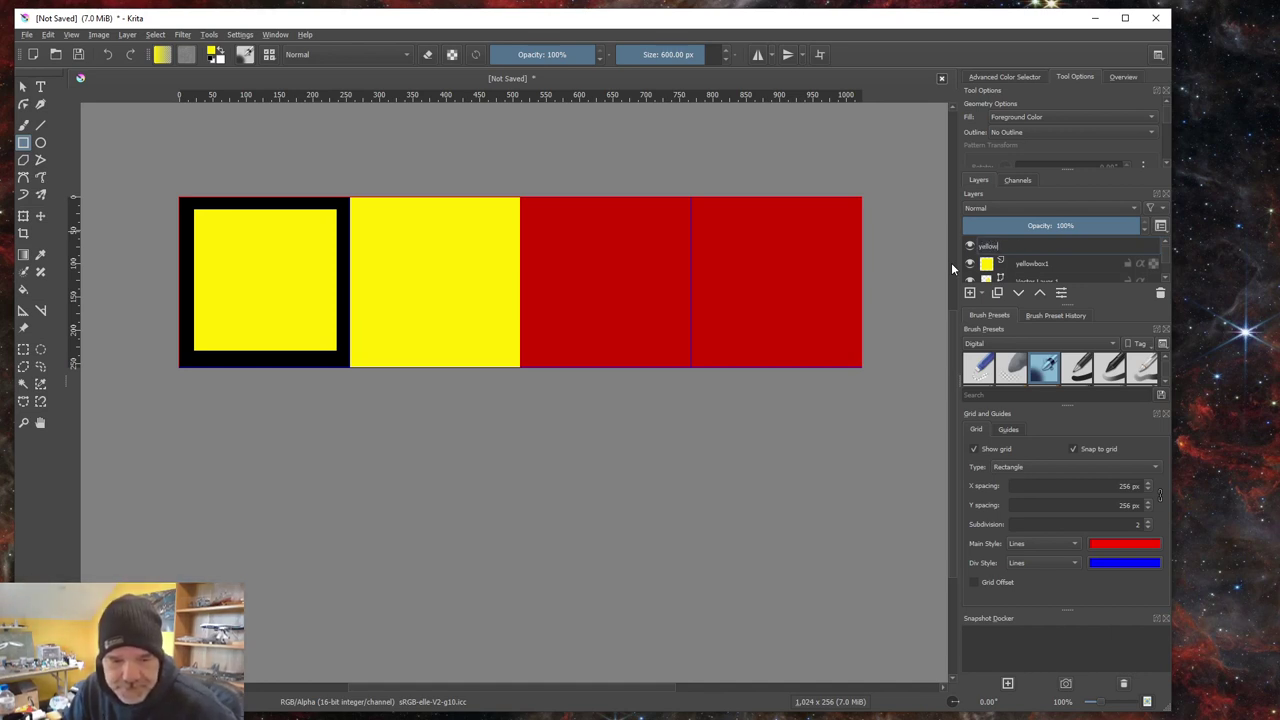
pyautogui.write('box')
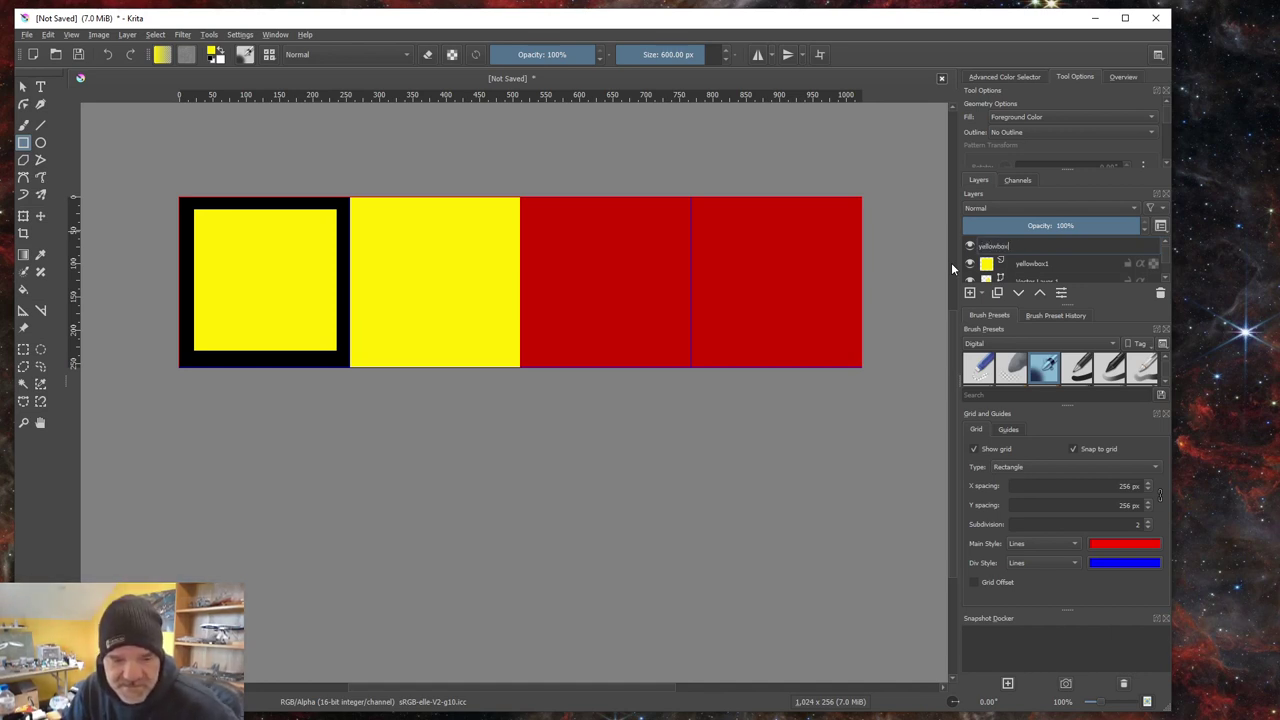
pyautogui.write('2')
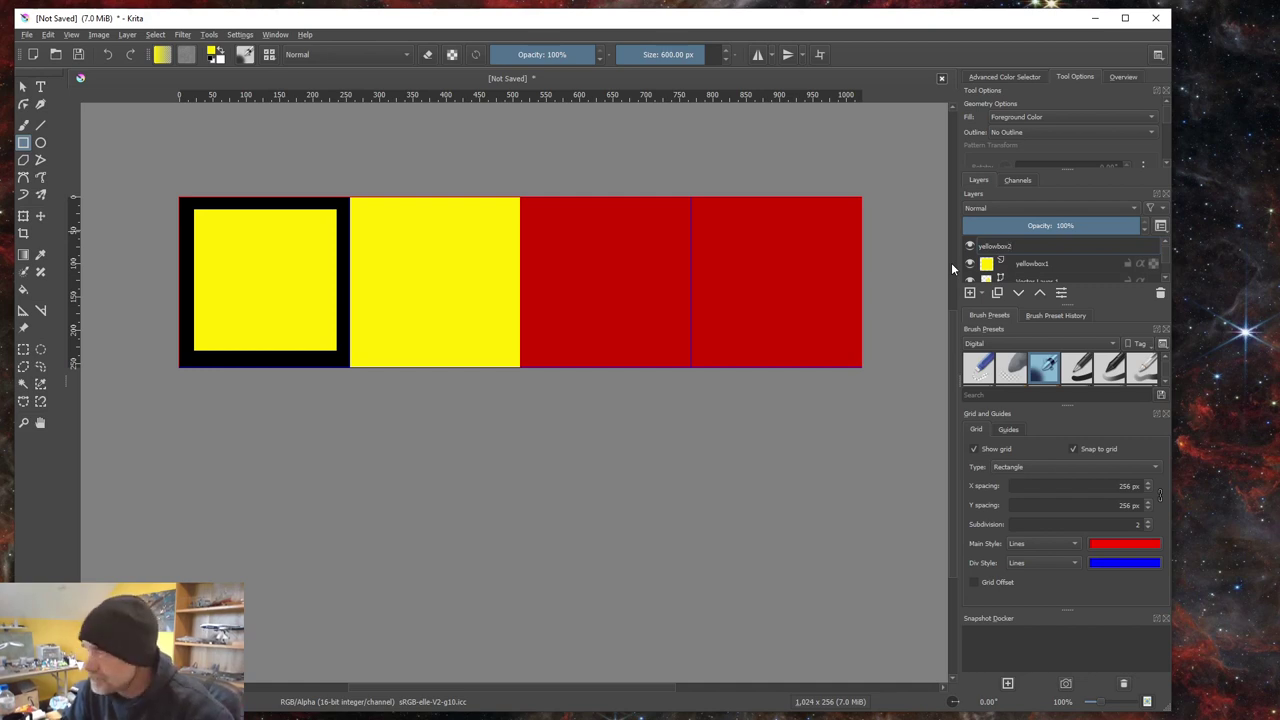
pyautogui.press('Return')
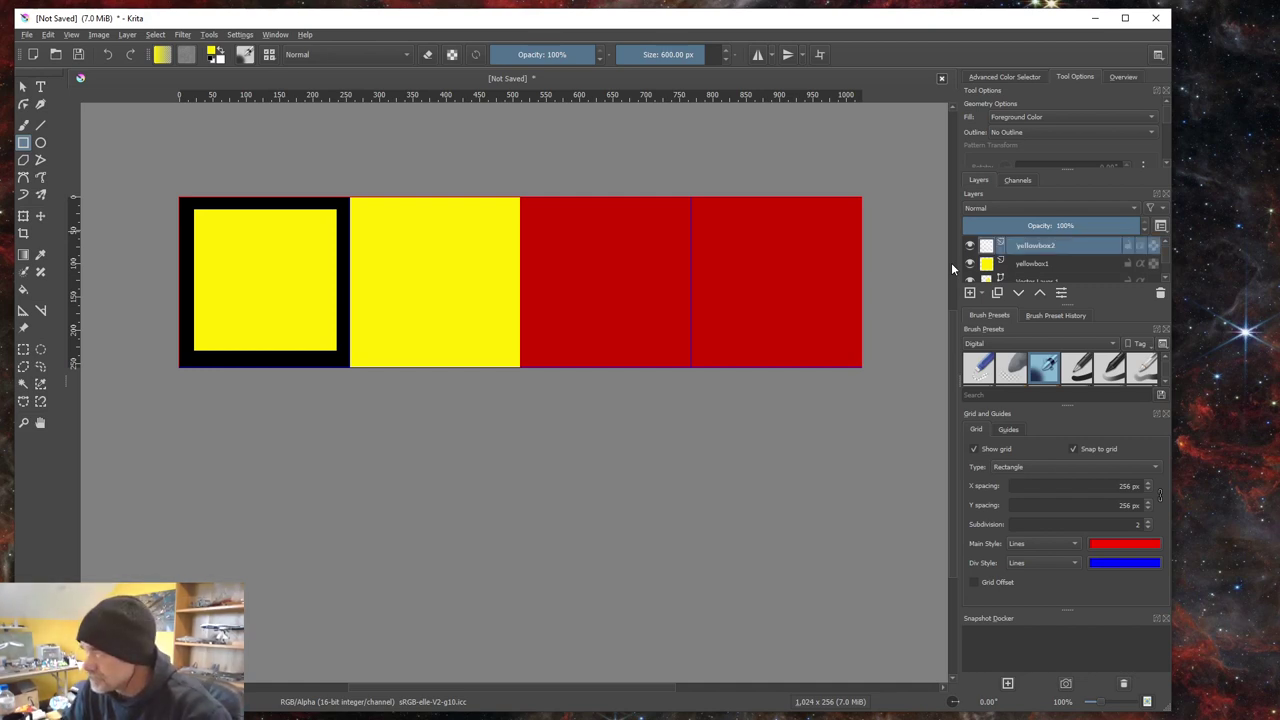
# Step: Set the foreground colour to black (#000000) and draw a slightly smaller filled square inside the yellow one, leaving a thin yellow border
pyautogui.click(213, 54)
pyautogui.click(735, 238)
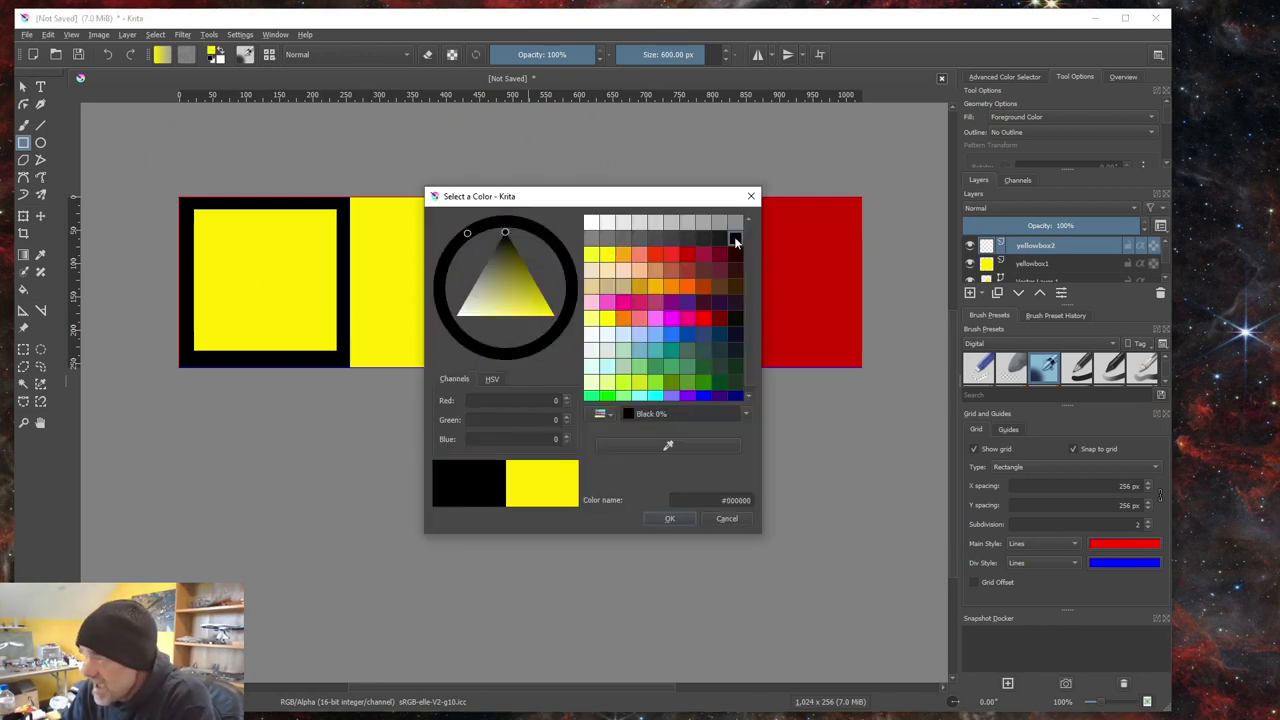
pyautogui.click(671, 519)
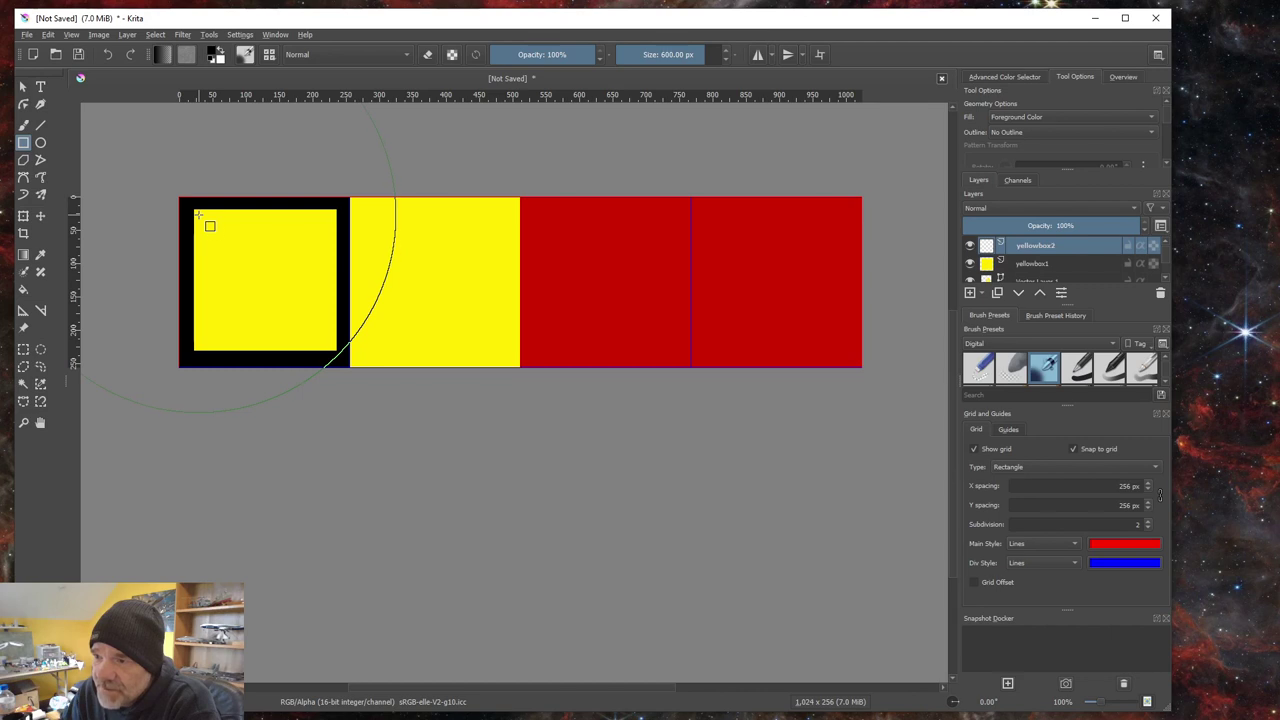
pyautogui.moveTo(198, 214); pyautogui.dragTo(335, 347)
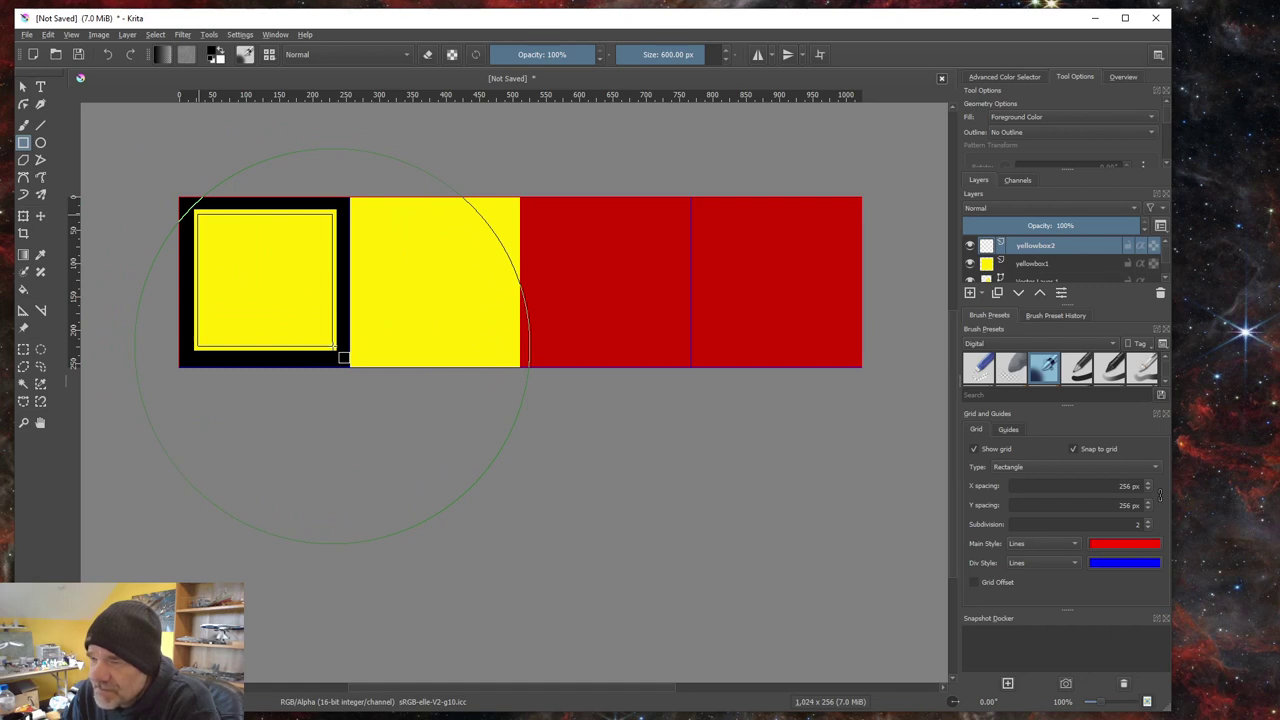
pyautogui.moveTo(335, 347); pyautogui.dragTo(335, 347)
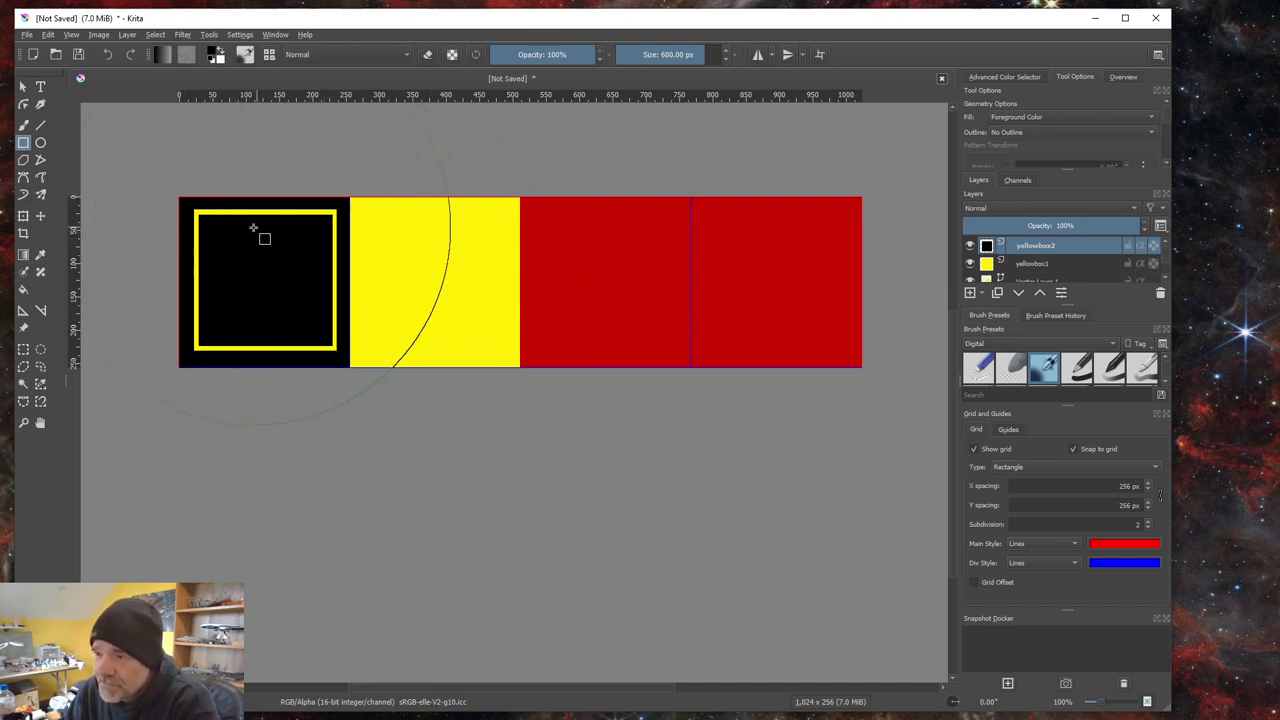
# Step: Raise the letter A's vector layer to the top of the layer stack and hide the yellowbox2 and yellowbox1 layers
pyautogui.click(1038, 280)
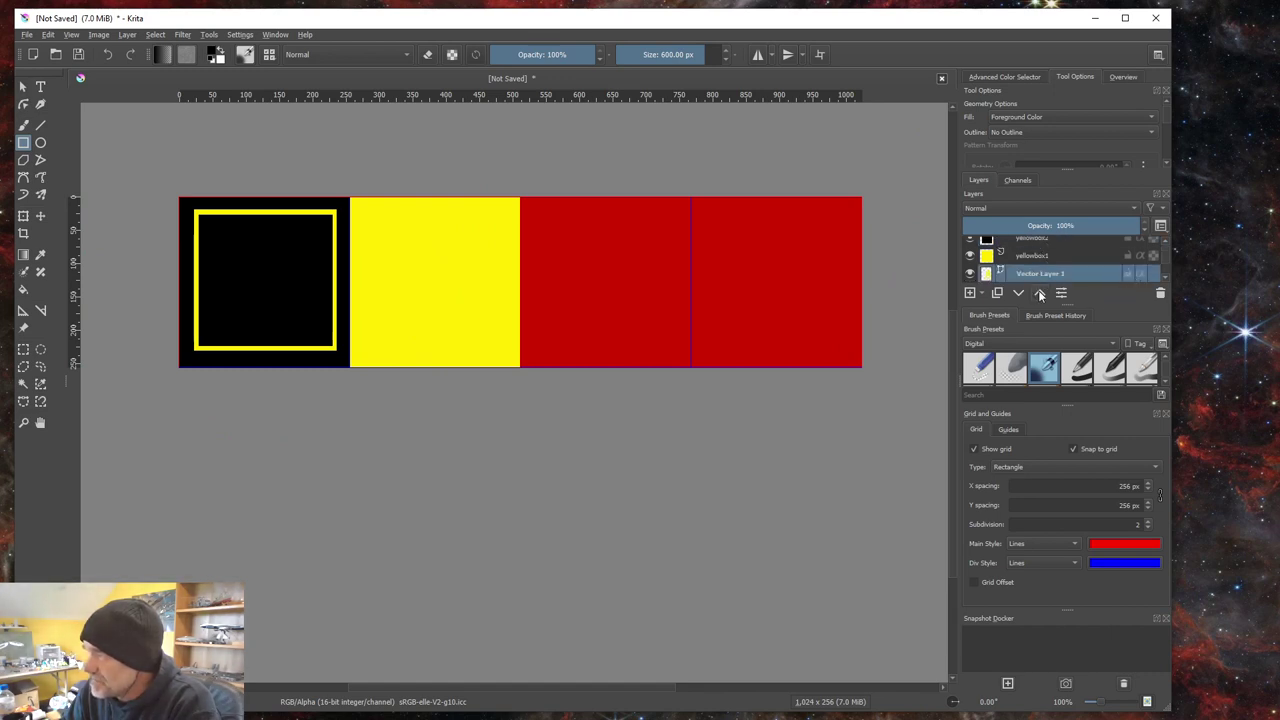
pyautogui.click(1040, 293)
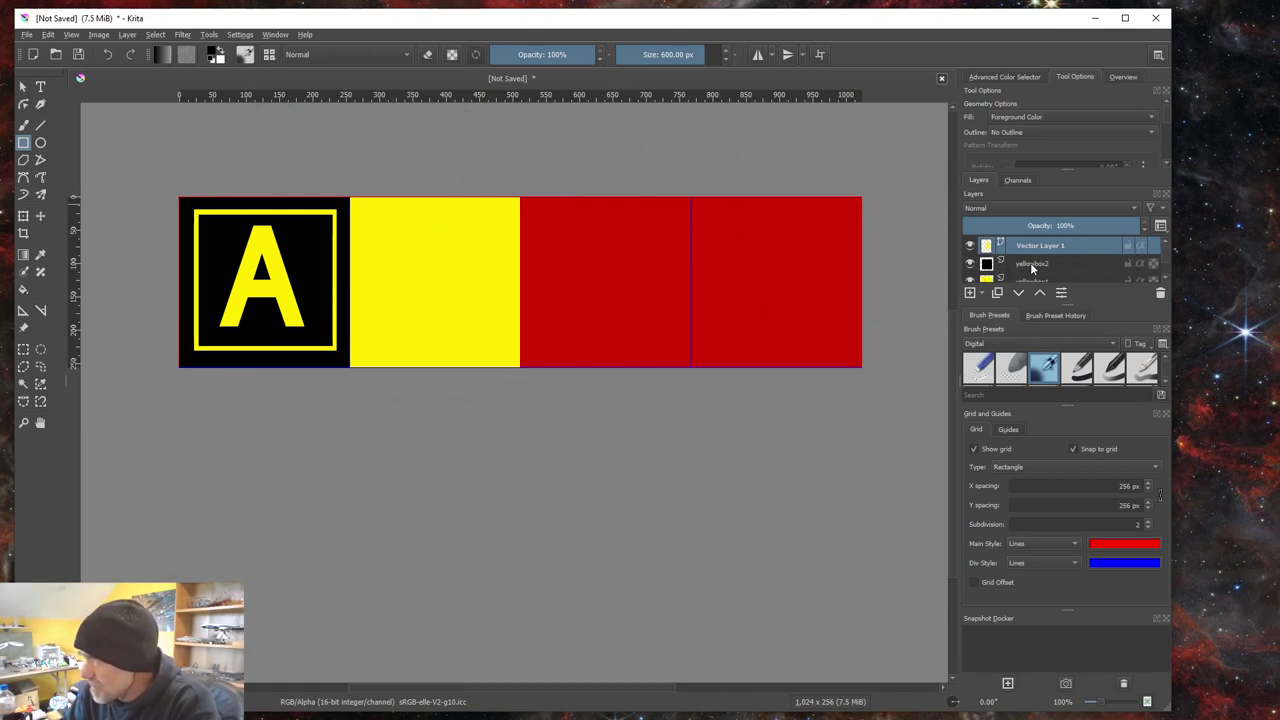
pyautogui.click(970, 264)
pyautogui.click(970, 280)
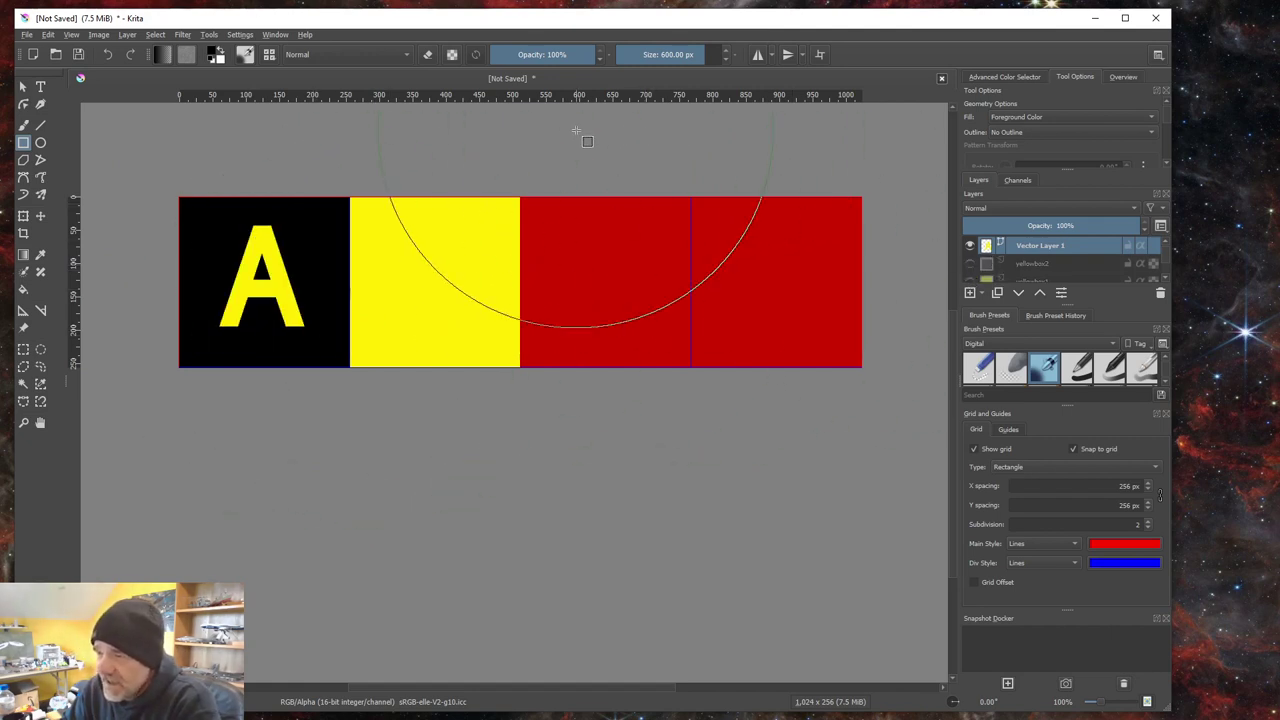
# Step: Set the foreground colour to the Cadium yellow swatch (#ffea00)
pyautogui.click(215, 56)
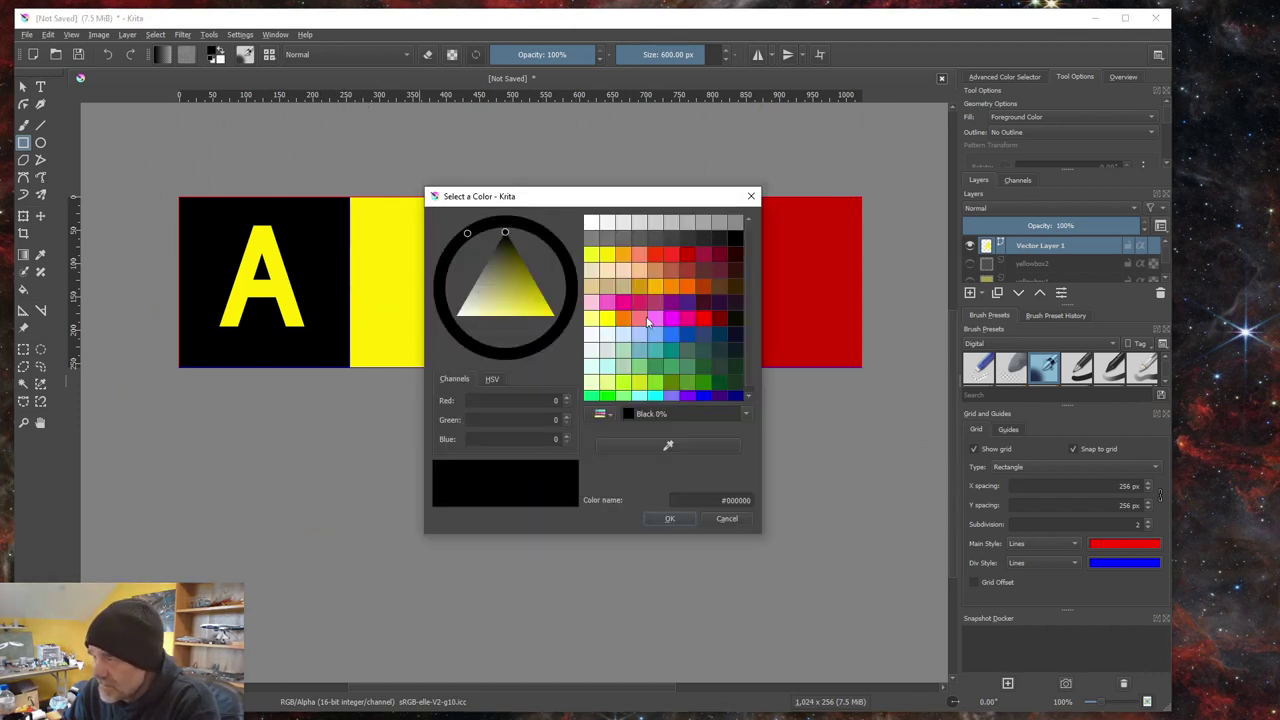
pyautogui.click(605, 255)
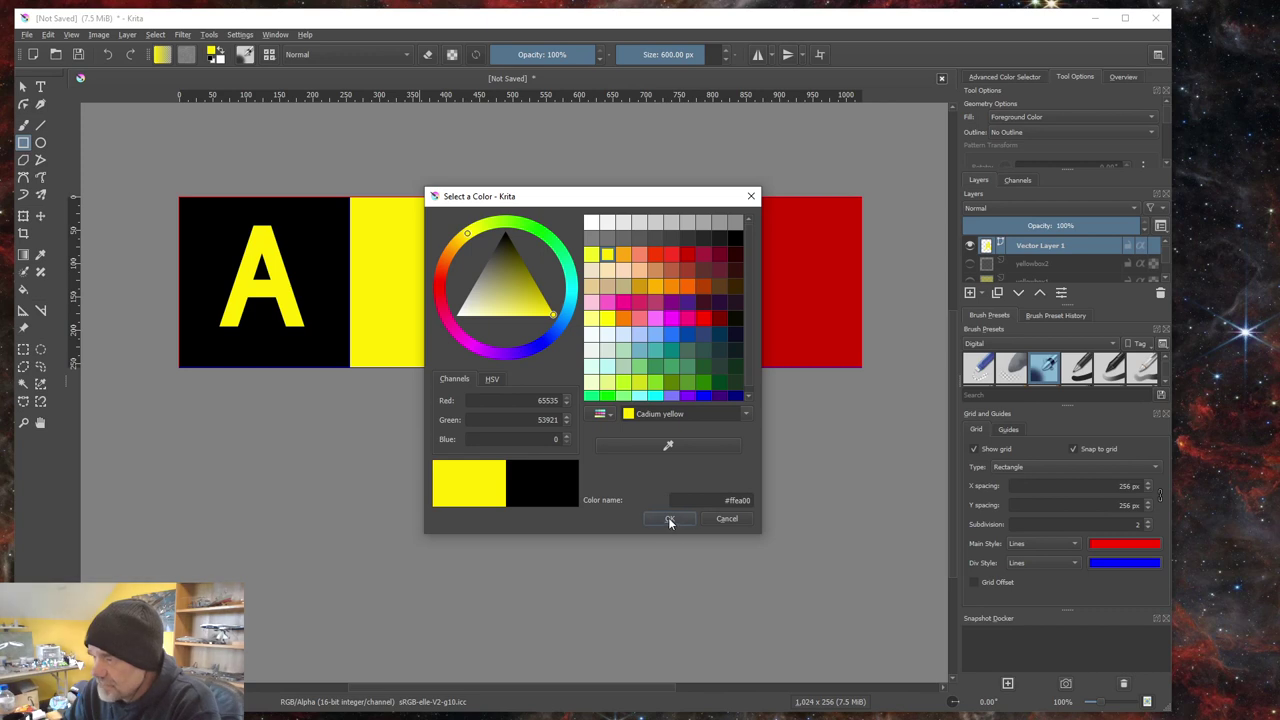
pyautogui.click(669, 518)
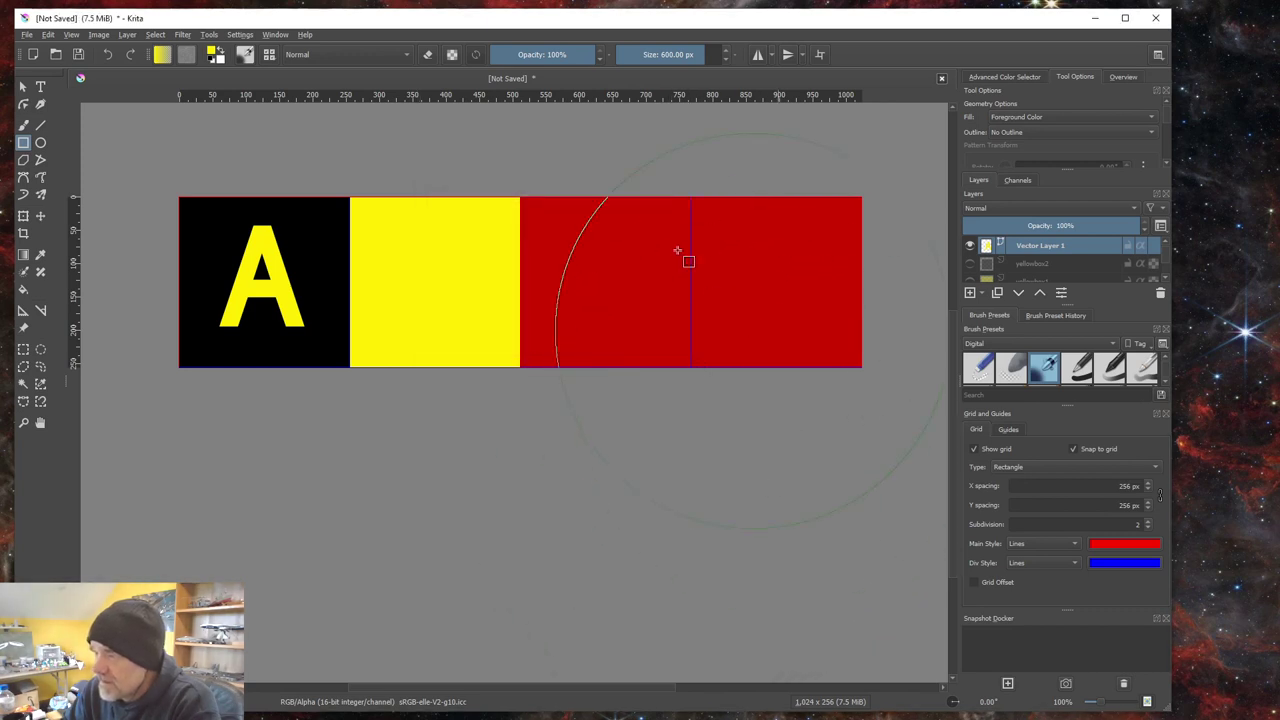
# Step: Add a paint layer above the letter A's vector layer and name it yellowbox3
pyautogui.click(130, 37)
pyautogui.moveTo(137, 91)
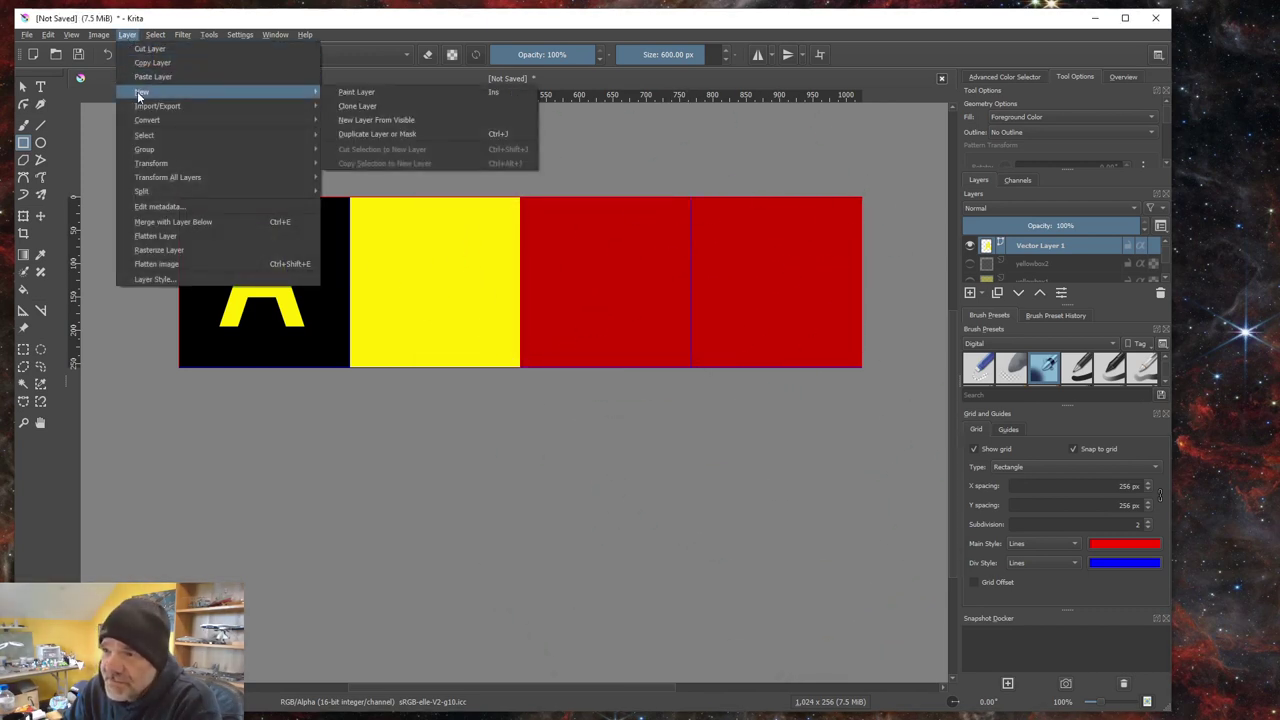
pyautogui.click(354, 95)
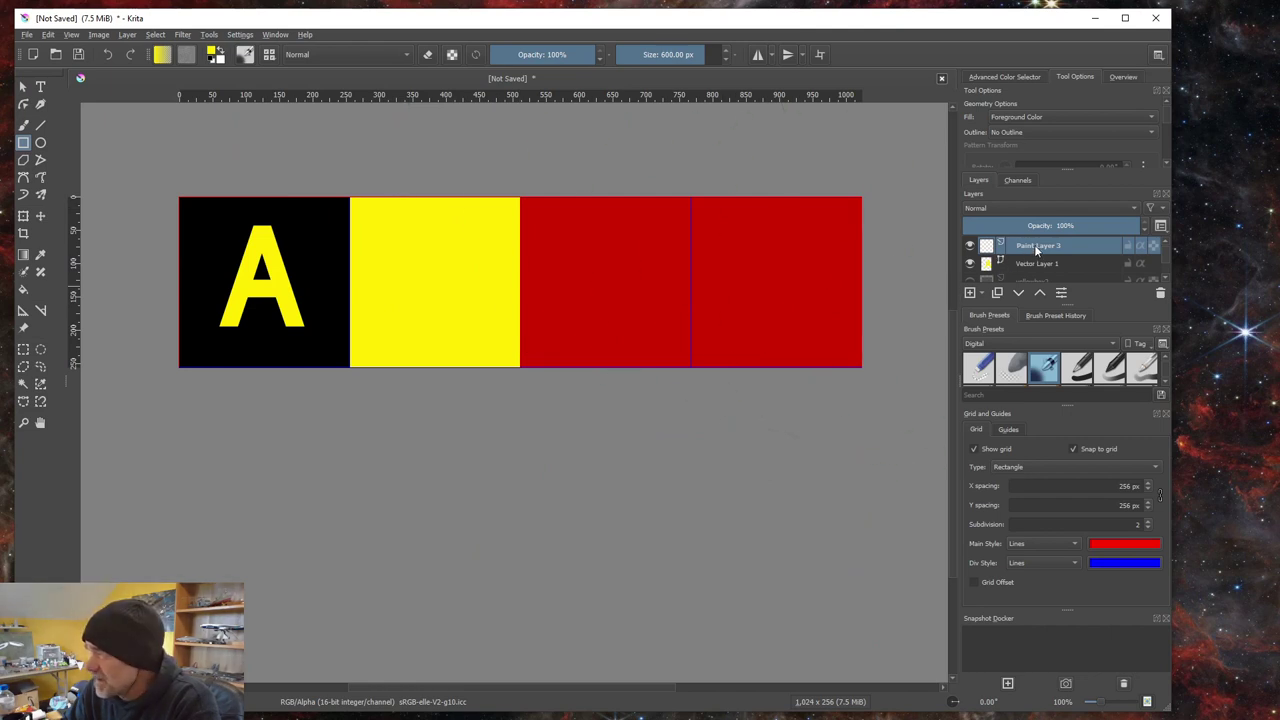
pyautogui.doubleClick(1036, 246)
pyautogui.moveTo(1040, 246)
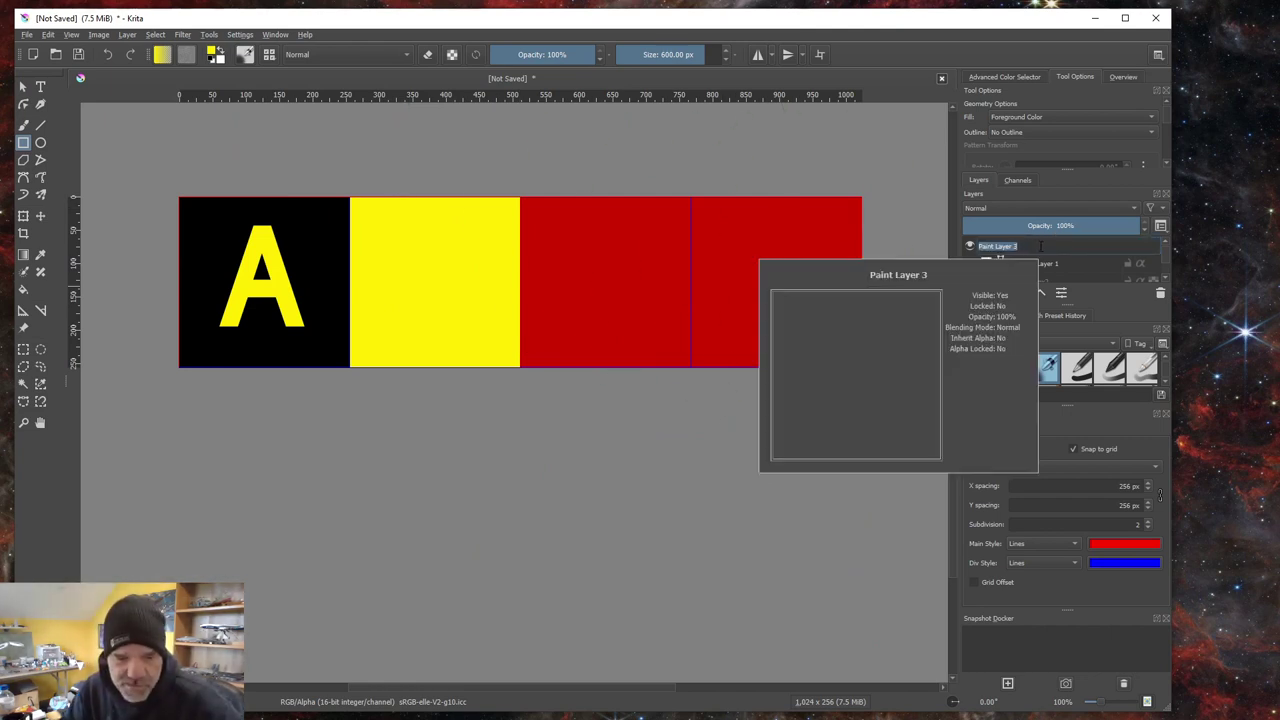
pyautogui.write('v')
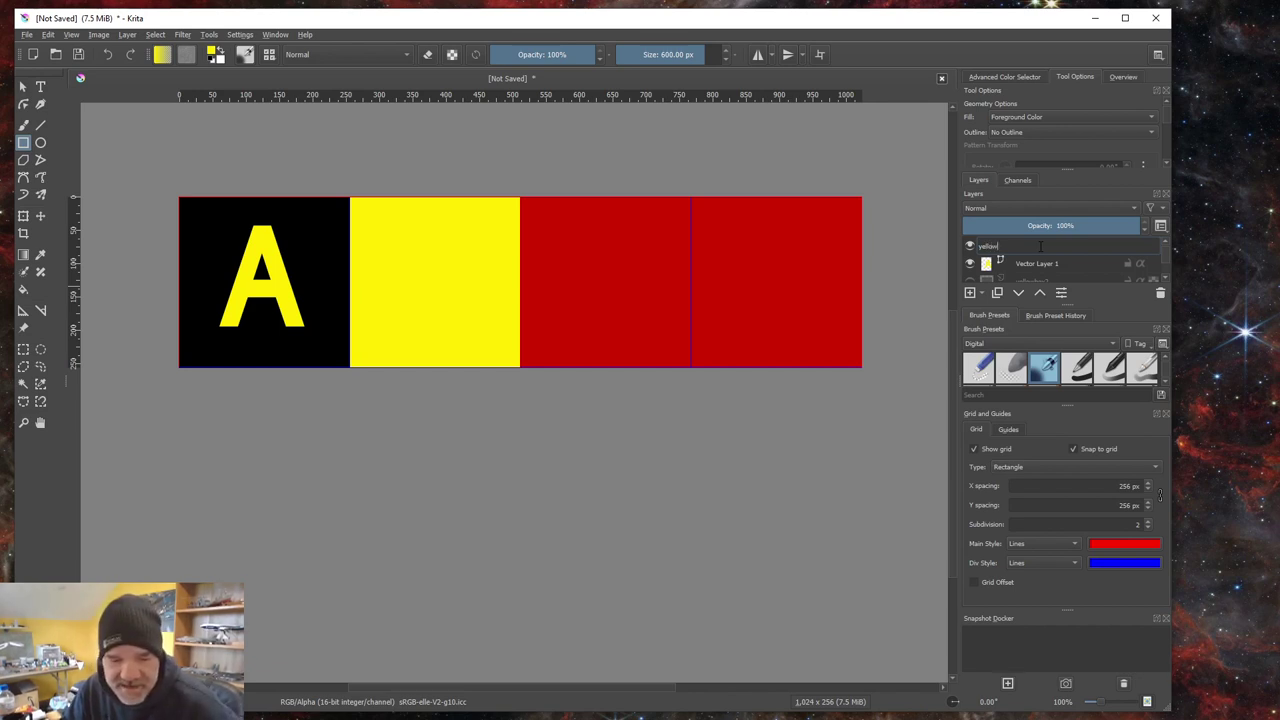
pyautogui.write('ellowbox3')
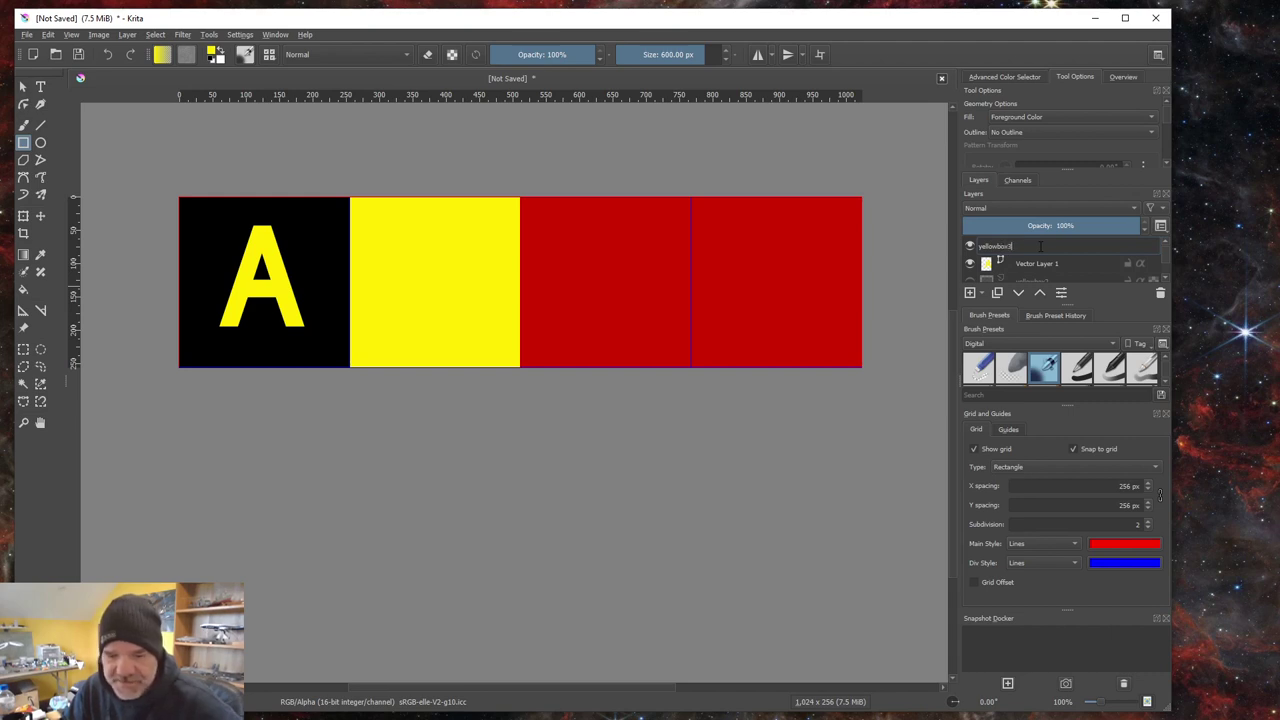
pyautogui.press('Return')
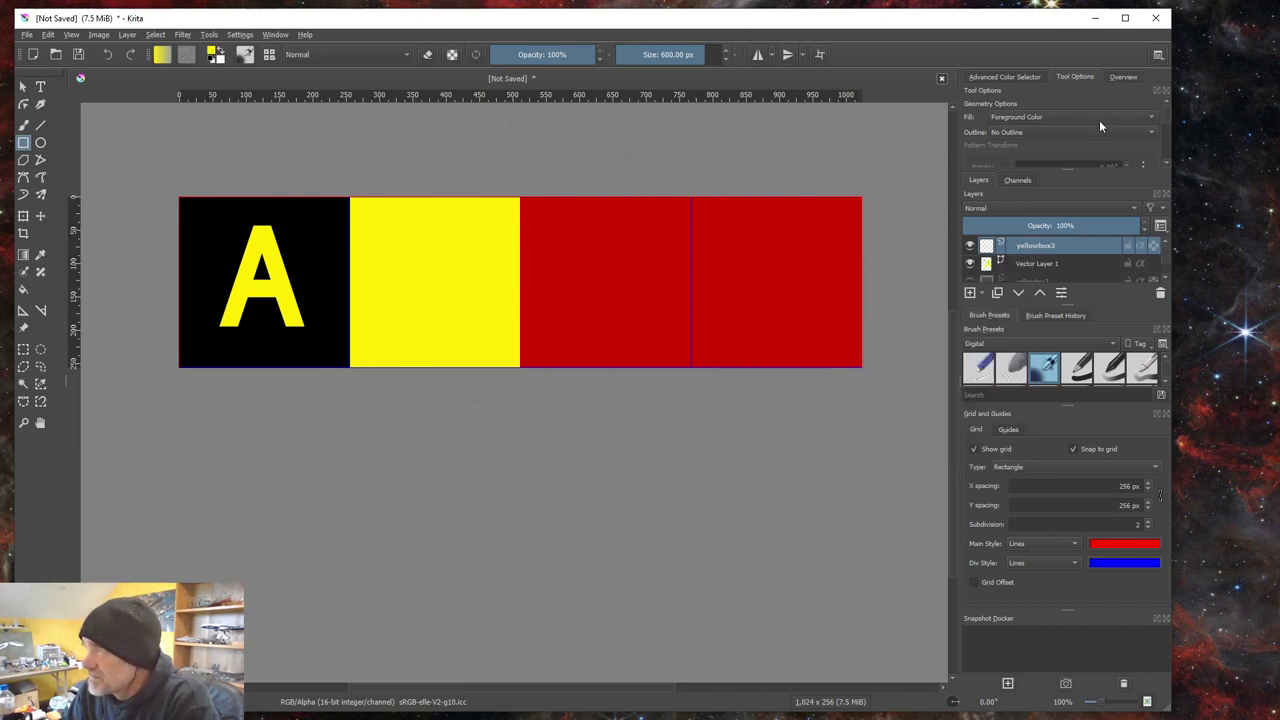
# Step: Set the rectangle tool to Not Filled with a Brush outline
pyautogui.click(1148, 117)
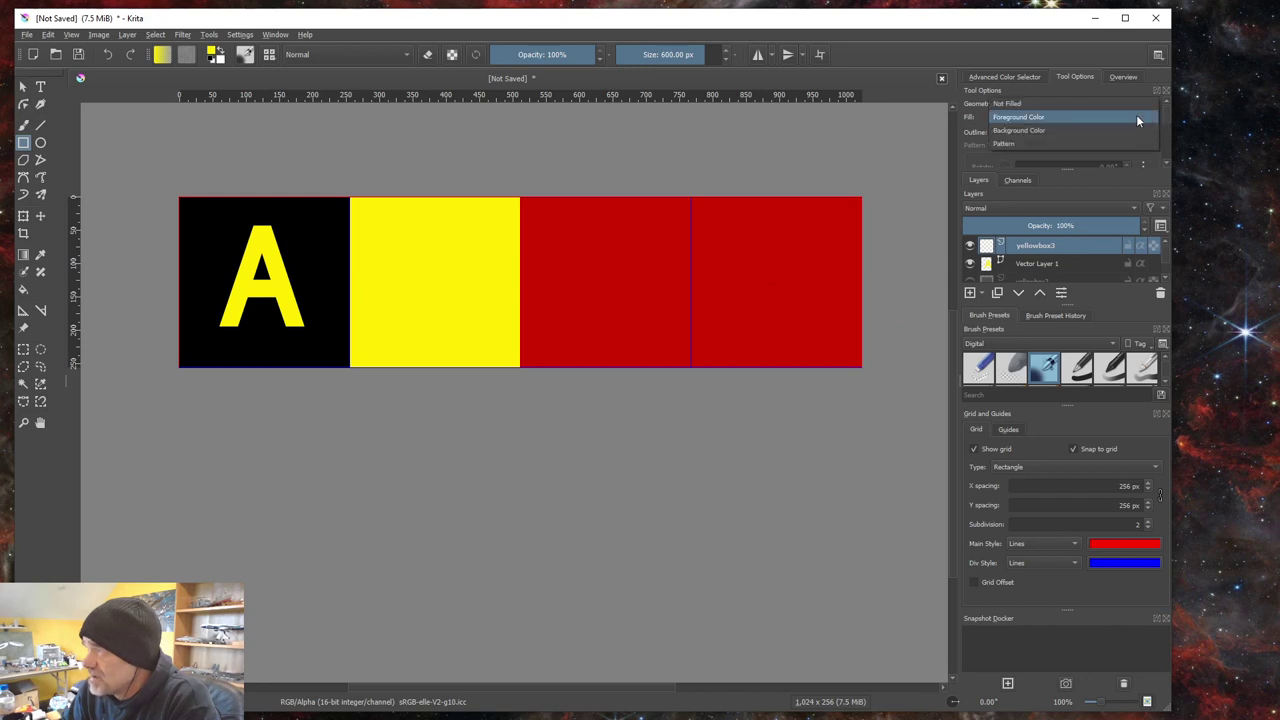
pyautogui.click(1014, 104)
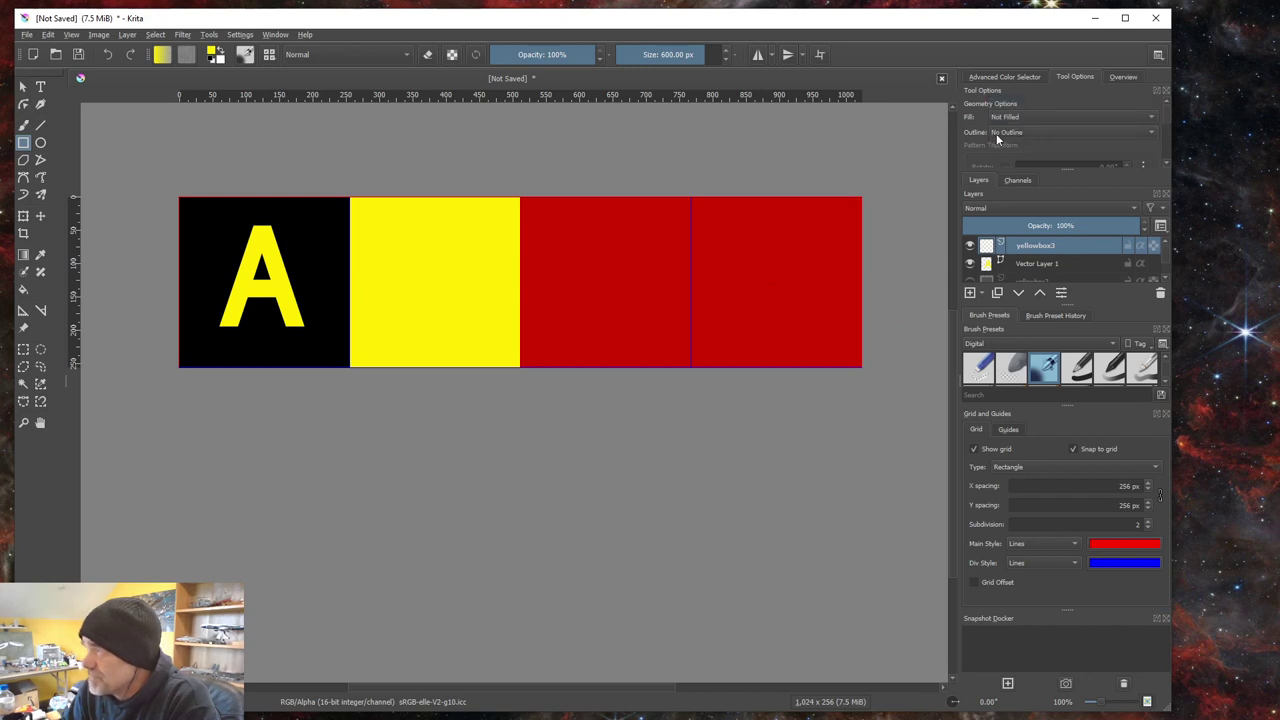
pyautogui.click(1151, 136)
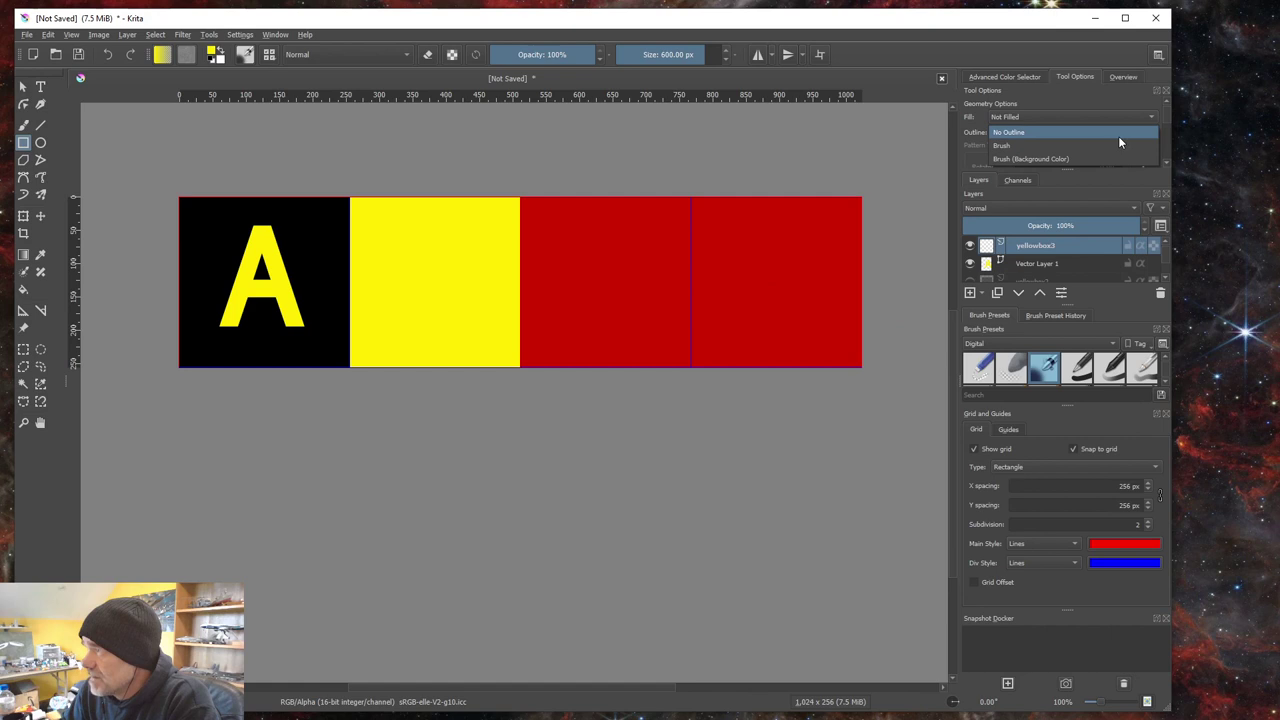
pyautogui.click(1008, 146)
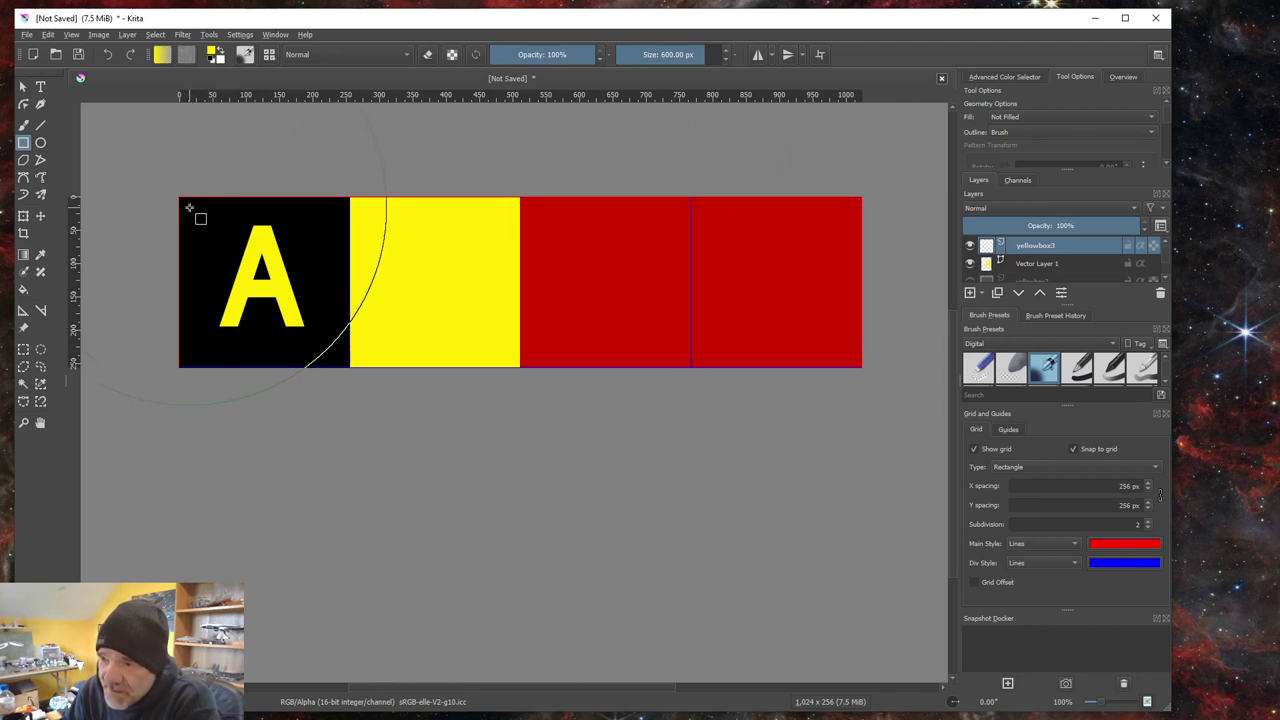
pyautogui.moveTo(183, 204); pyautogui.dragTo(346, 358)
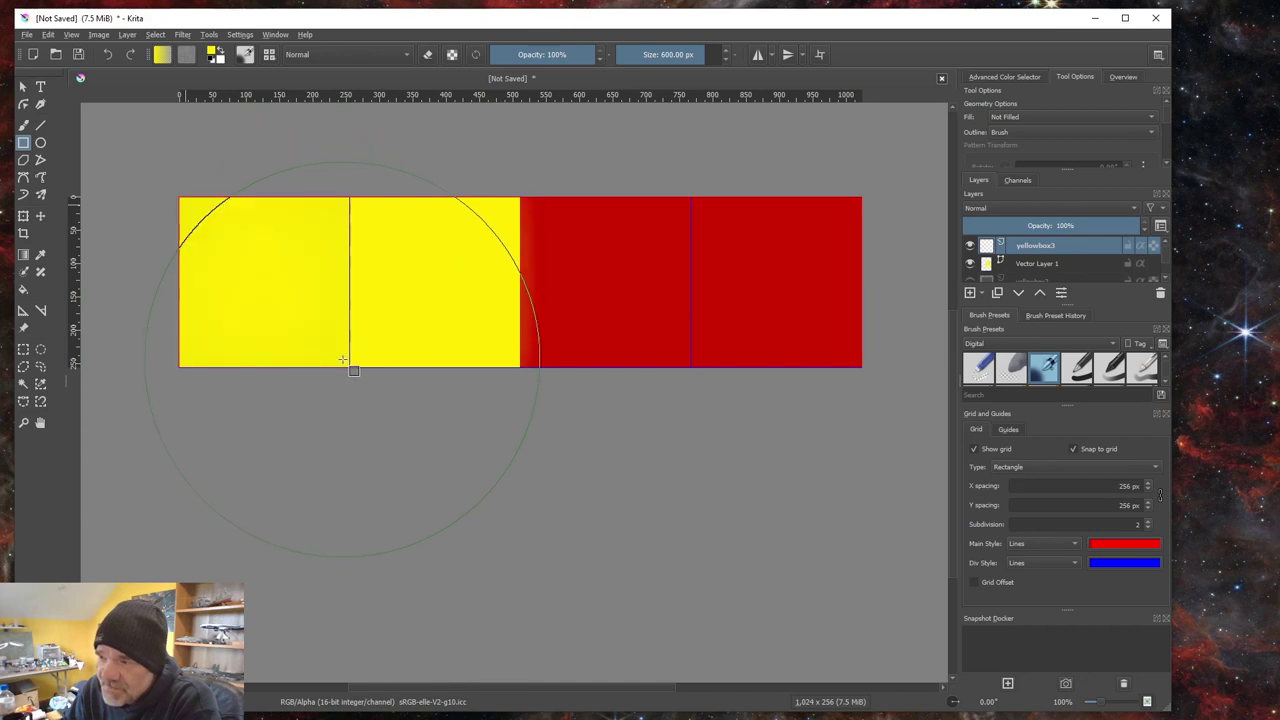
pyautogui.click(48, 34)
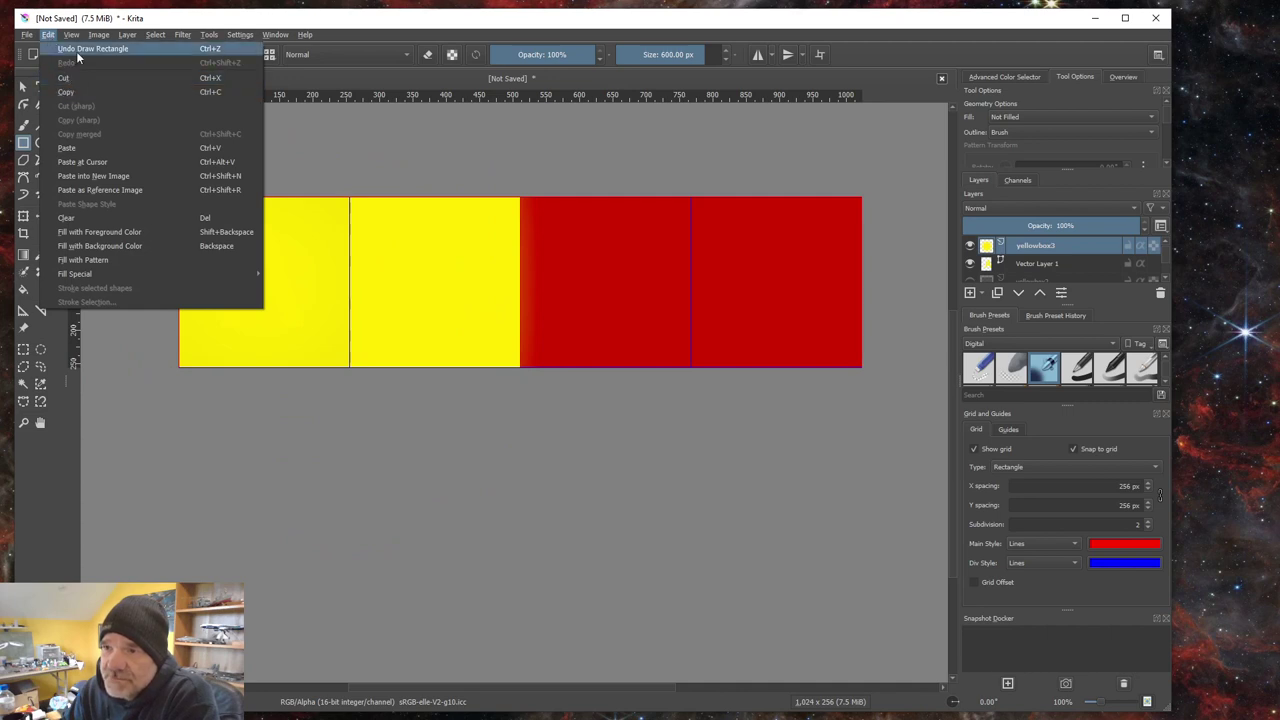
pyautogui.click(76, 49)
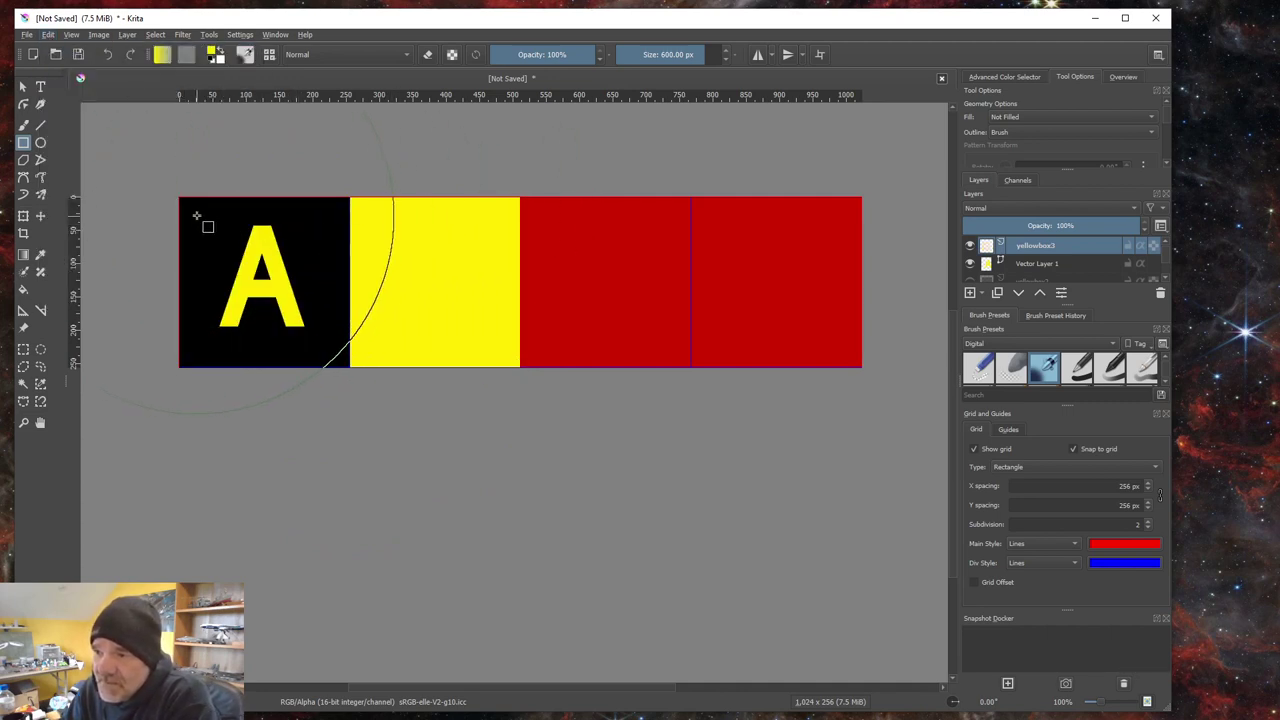
pyautogui.moveTo(190, 209); pyautogui.dragTo(339, 358)
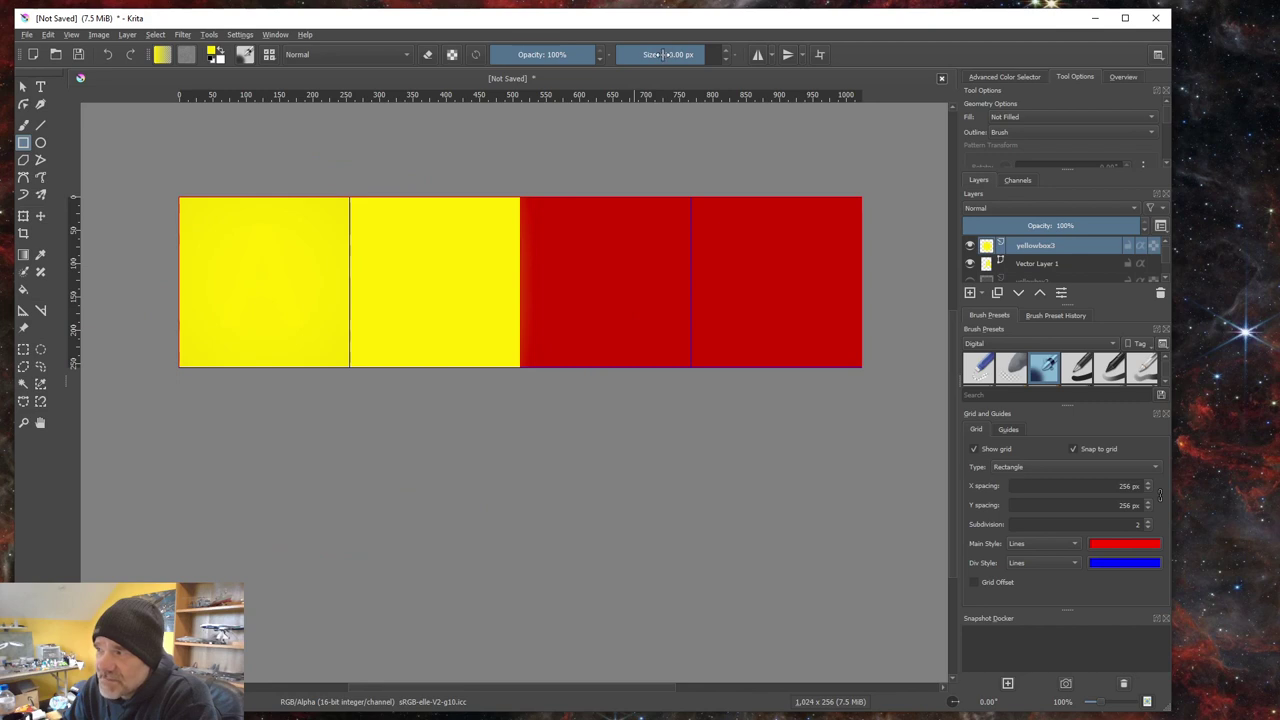
pyautogui.click(48, 37)
pyautogui.click(66, 47)
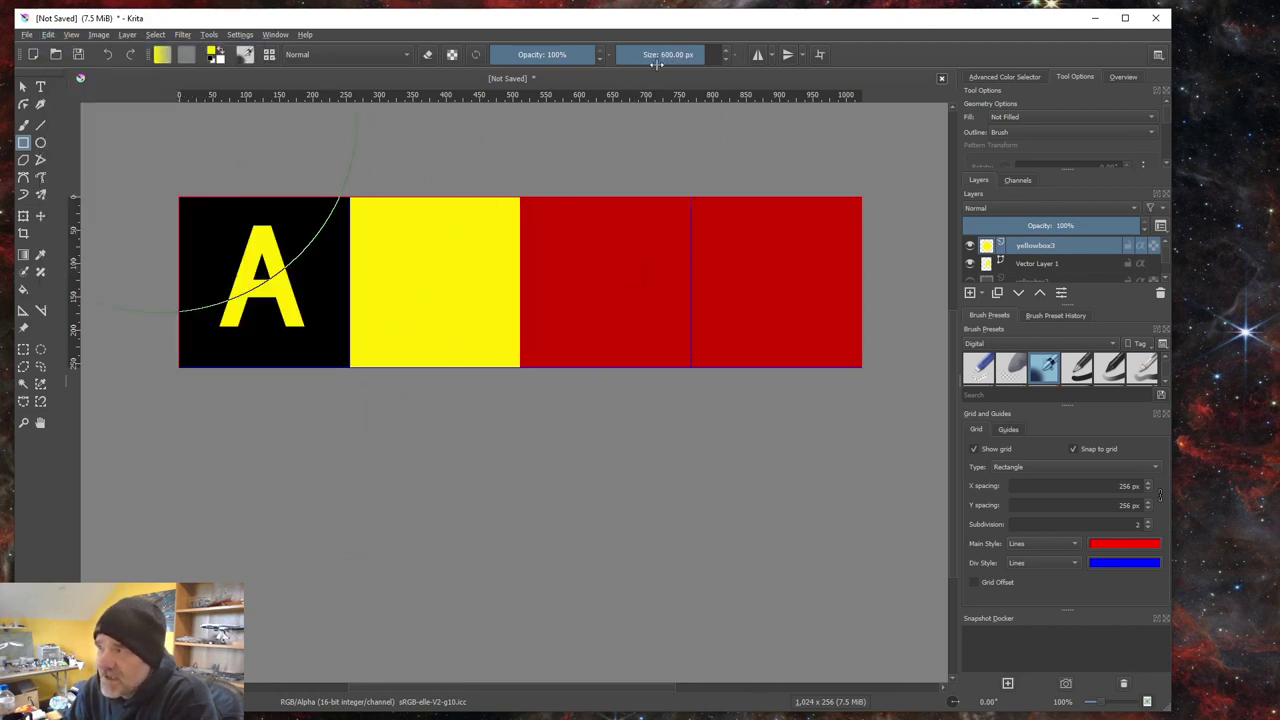
# Step: Set the brush size to 10 px and draw a square outline around the letter A, about 17 px inside the black panel's edges
pyautogui.moveTo(697, 55); pyautogui.dragTo(651, 55)
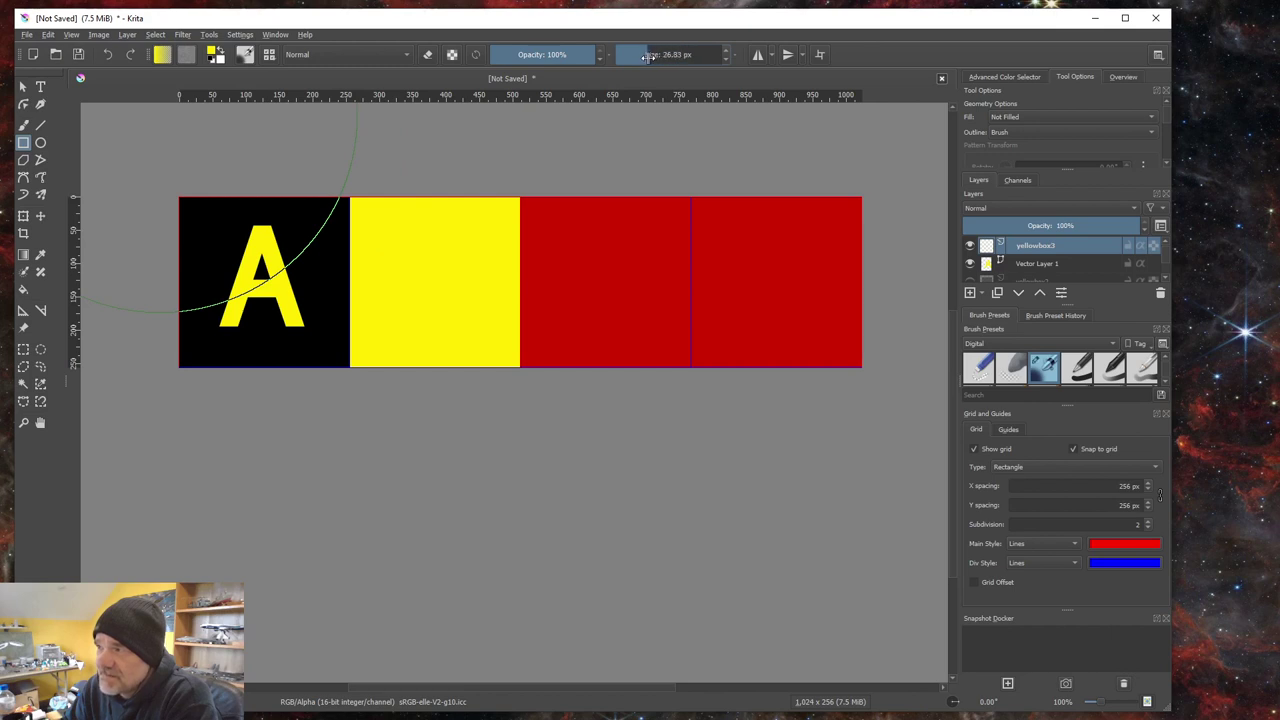
pyautogui.click(650, 55)
pyautogui.write('10')
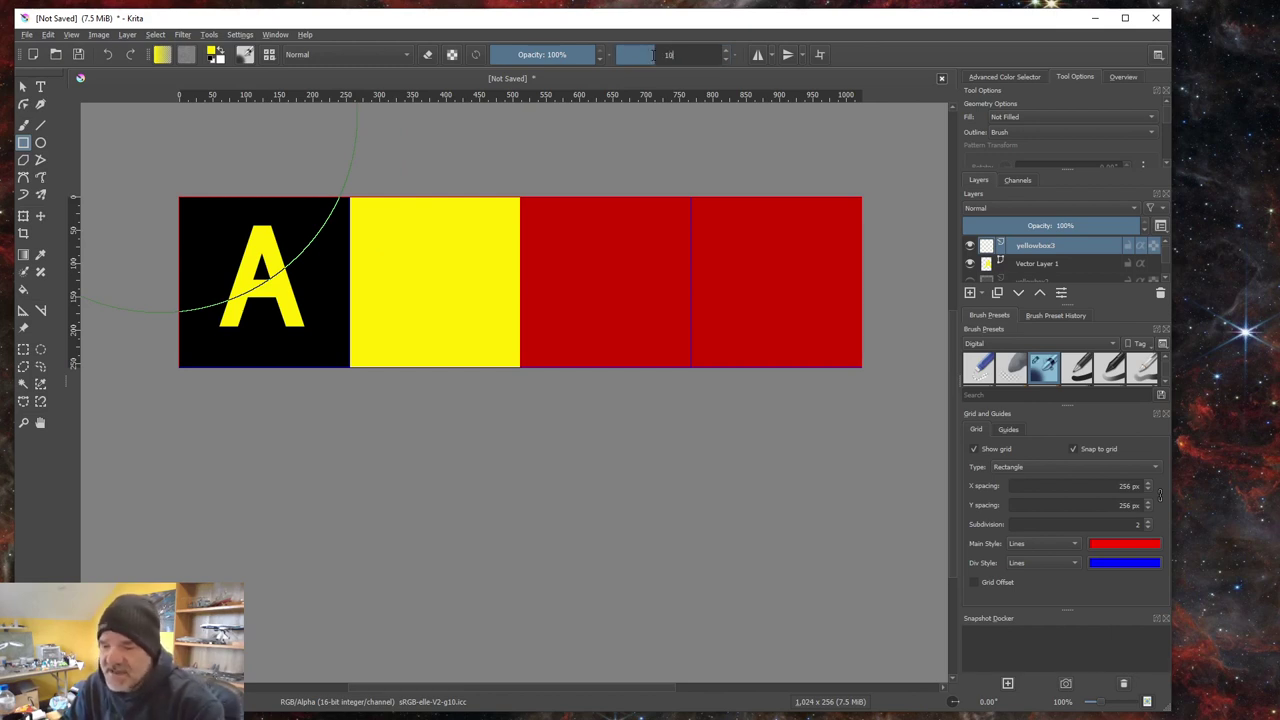
pyautogui.press('Return')
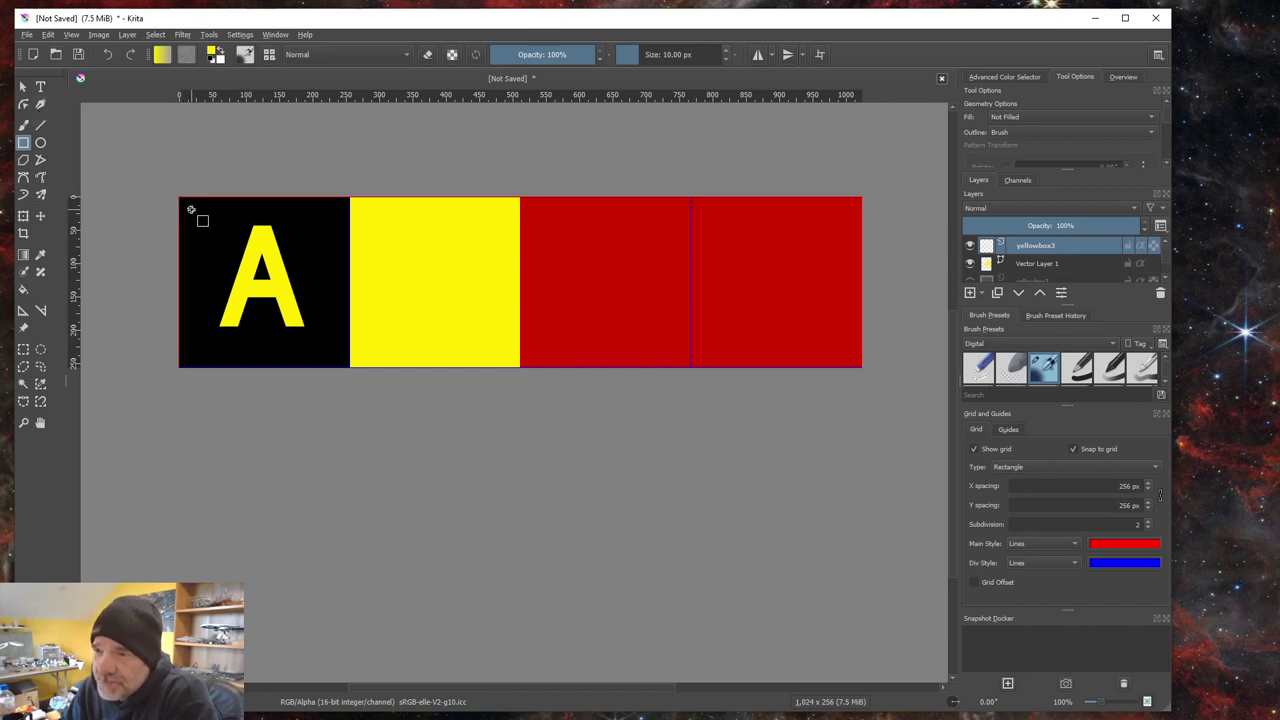
pyautogui.moveTo(190, 207); pyautogui.dragTo(339, 356)
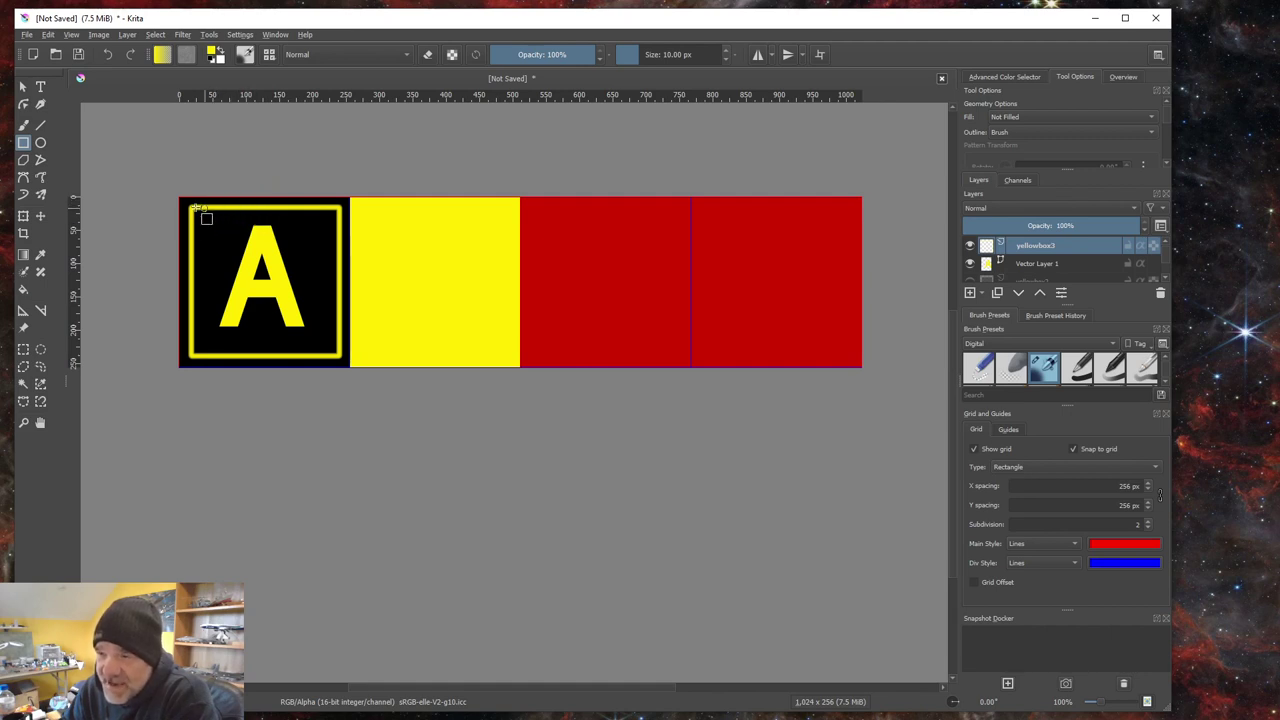
pyautogui.scroll(4, 215, 205)
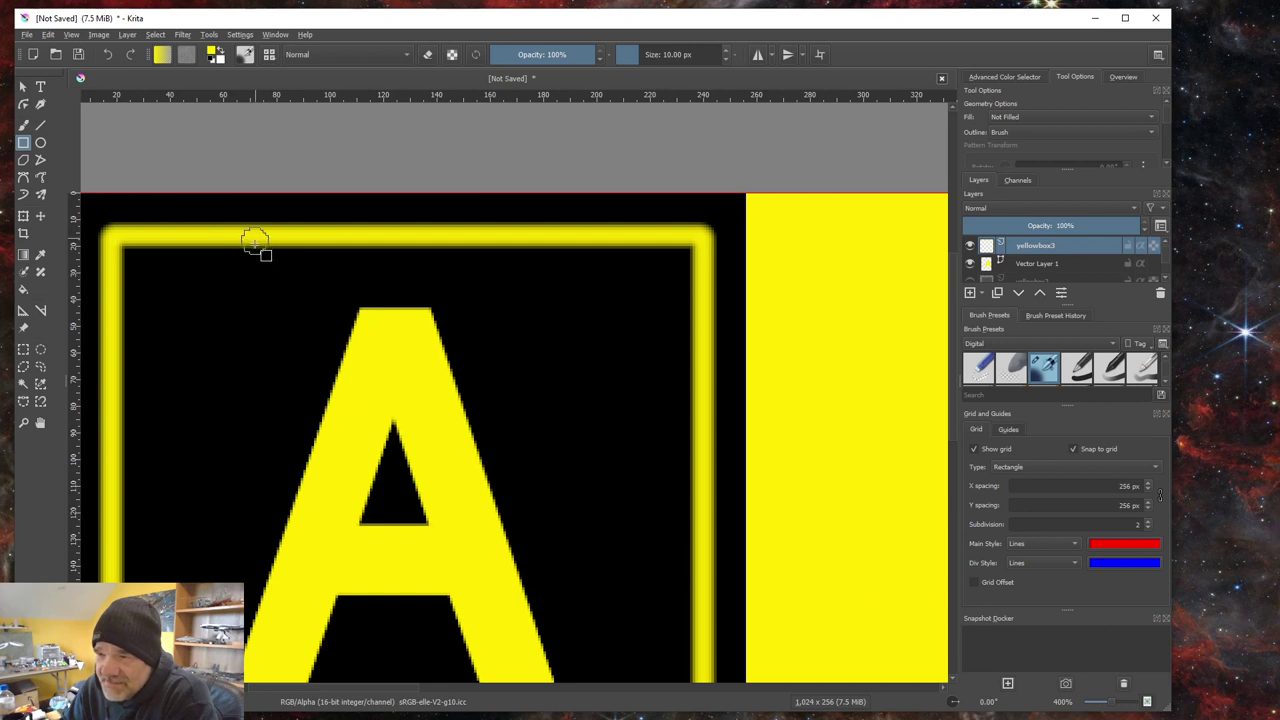
pyautogui.scroll(-2, 257, 240)
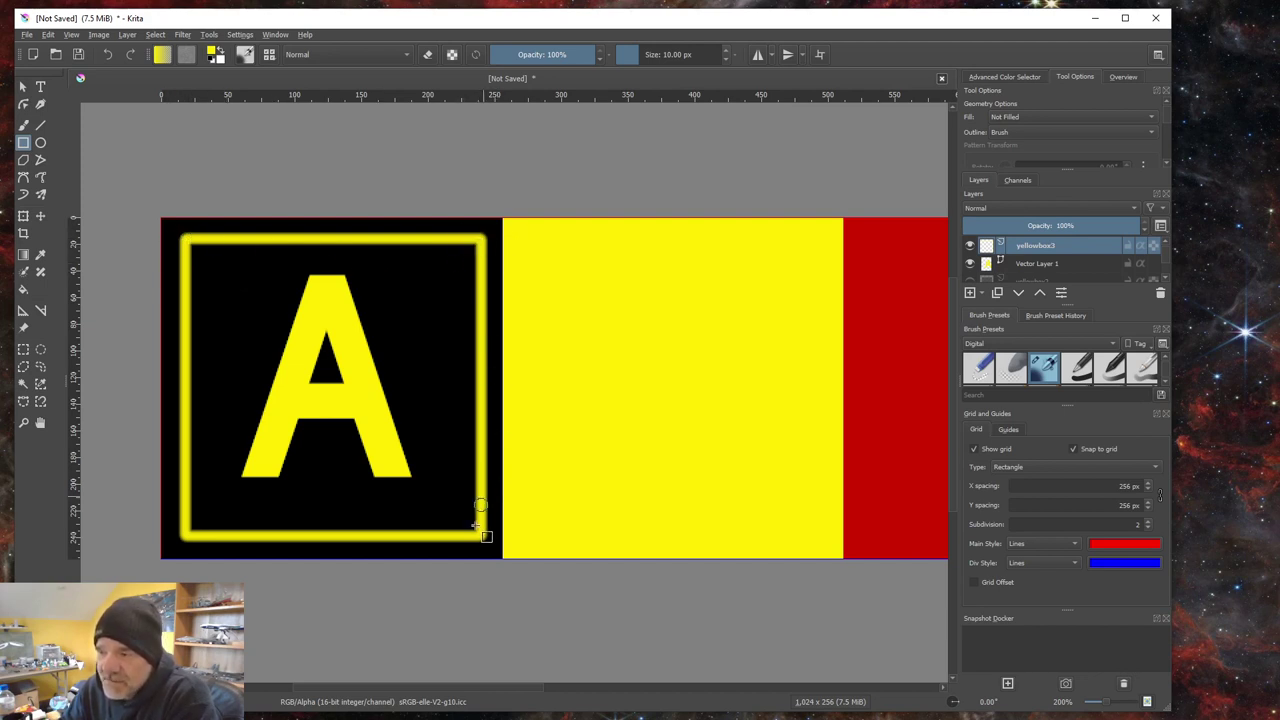
pyautogui.click(246, 55)
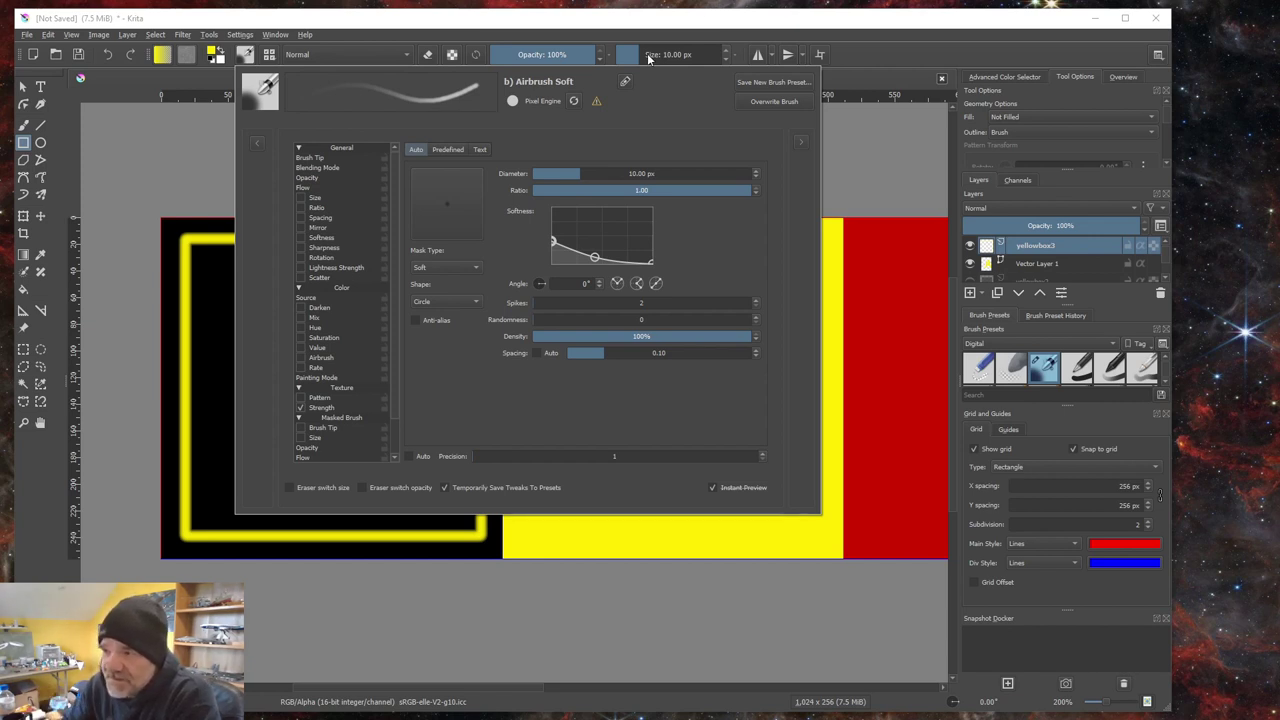
pyautogui.click(864, 56)
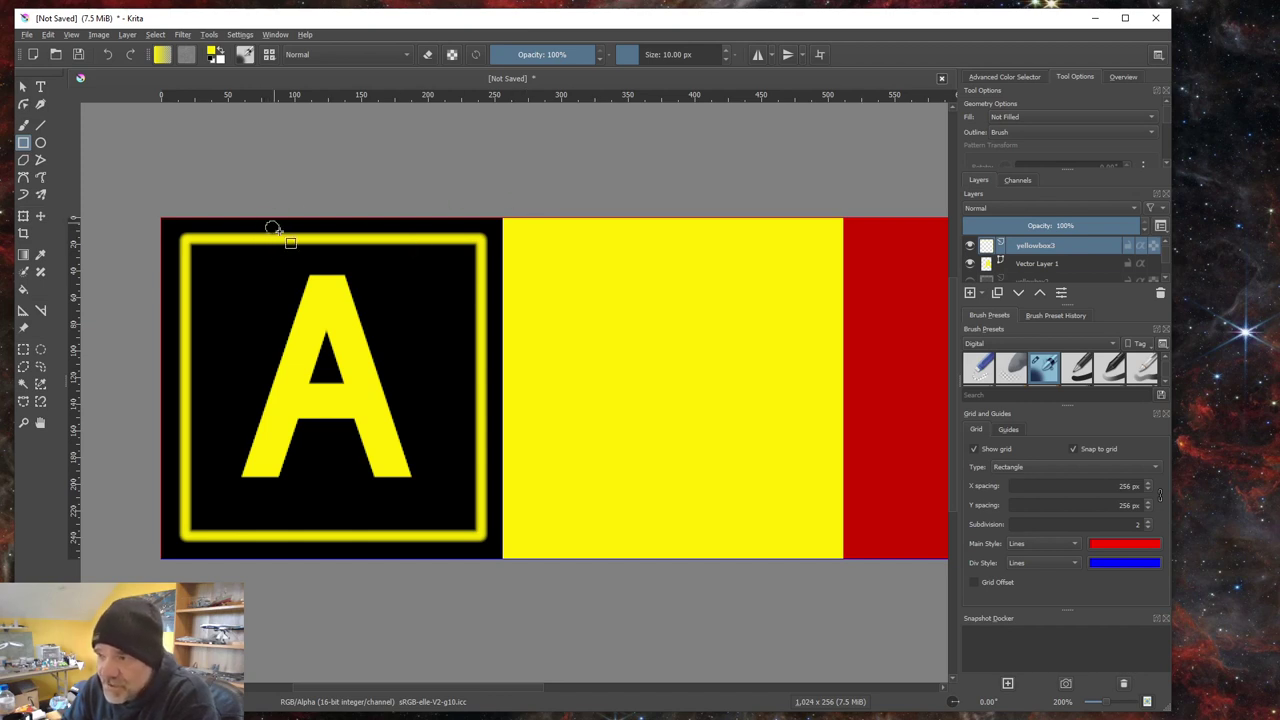
# Step: Hide the yellowbox3 layer and show the yellowbox1 and yellowbox2 layers again
pyautogui.click(971, 248)
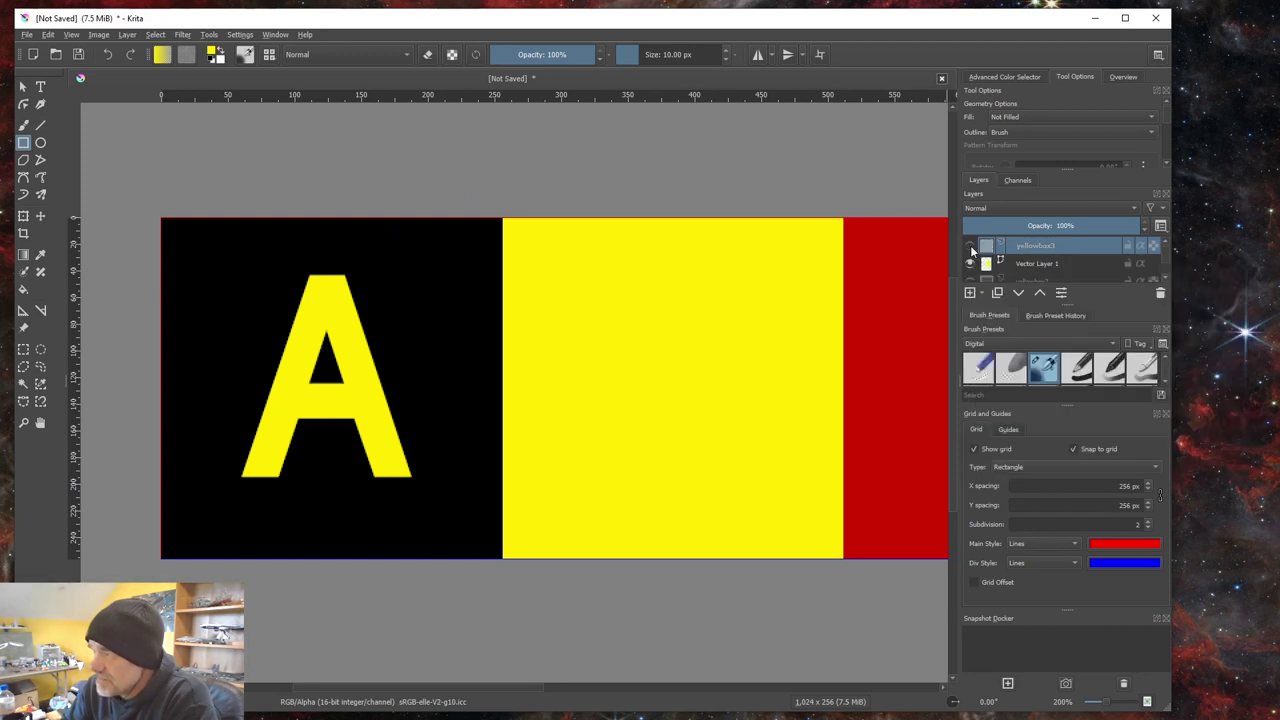
pyautogui.scroll(-1, 1046, 250)
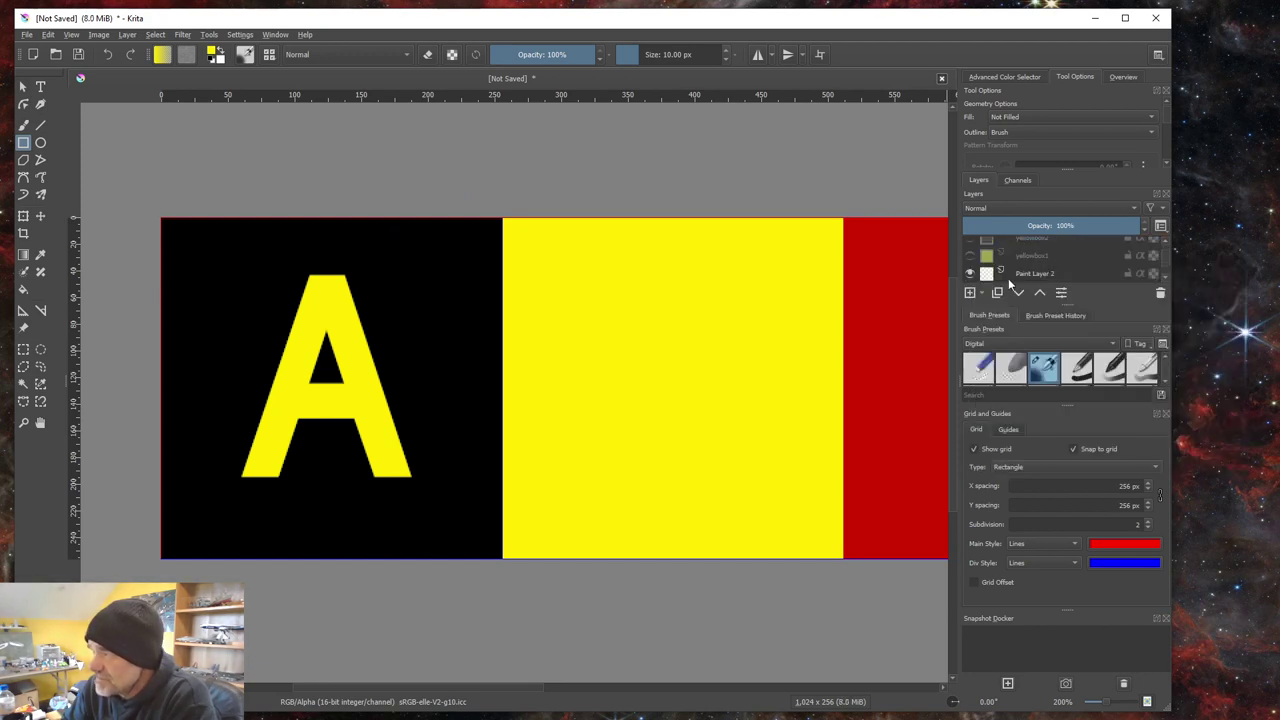
pyautogui.click(971, 256)
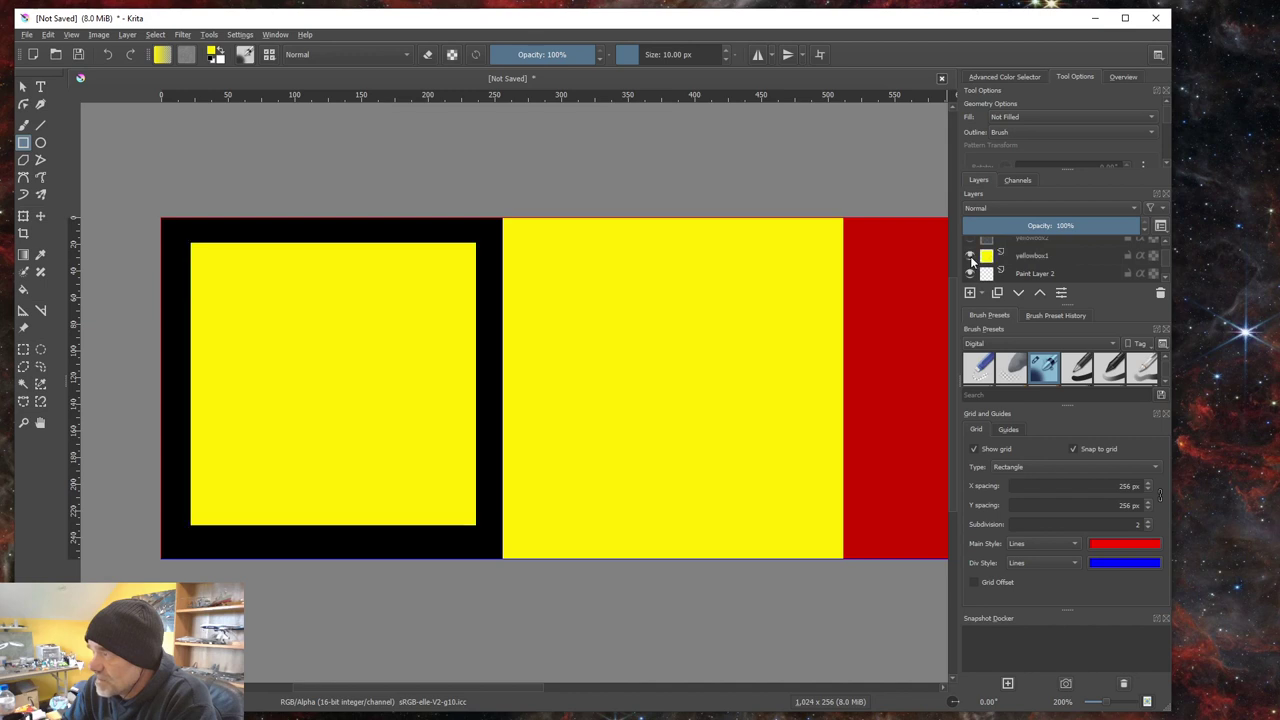
pyautogui.click(971, 243)
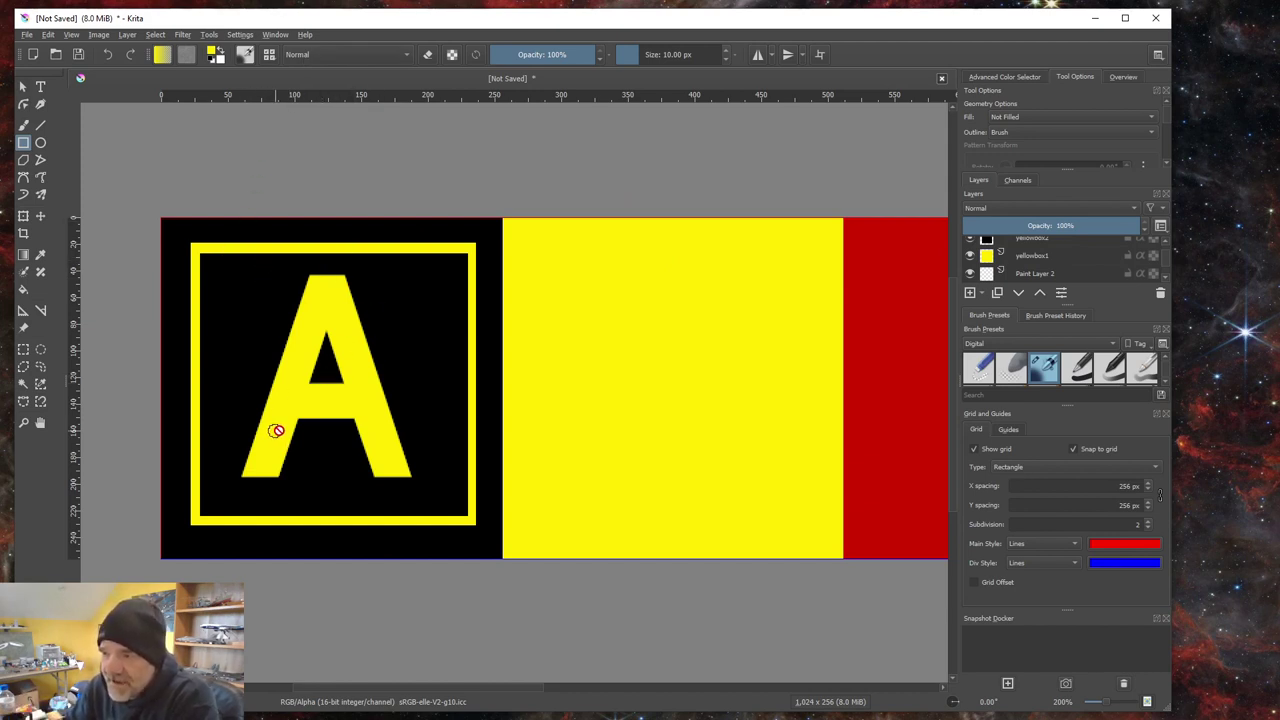
# Step: Examine the boxed letter A and the whole sign at several zoom levels, and review the layer stack
pyautogui.scroll(1, 284, 444)
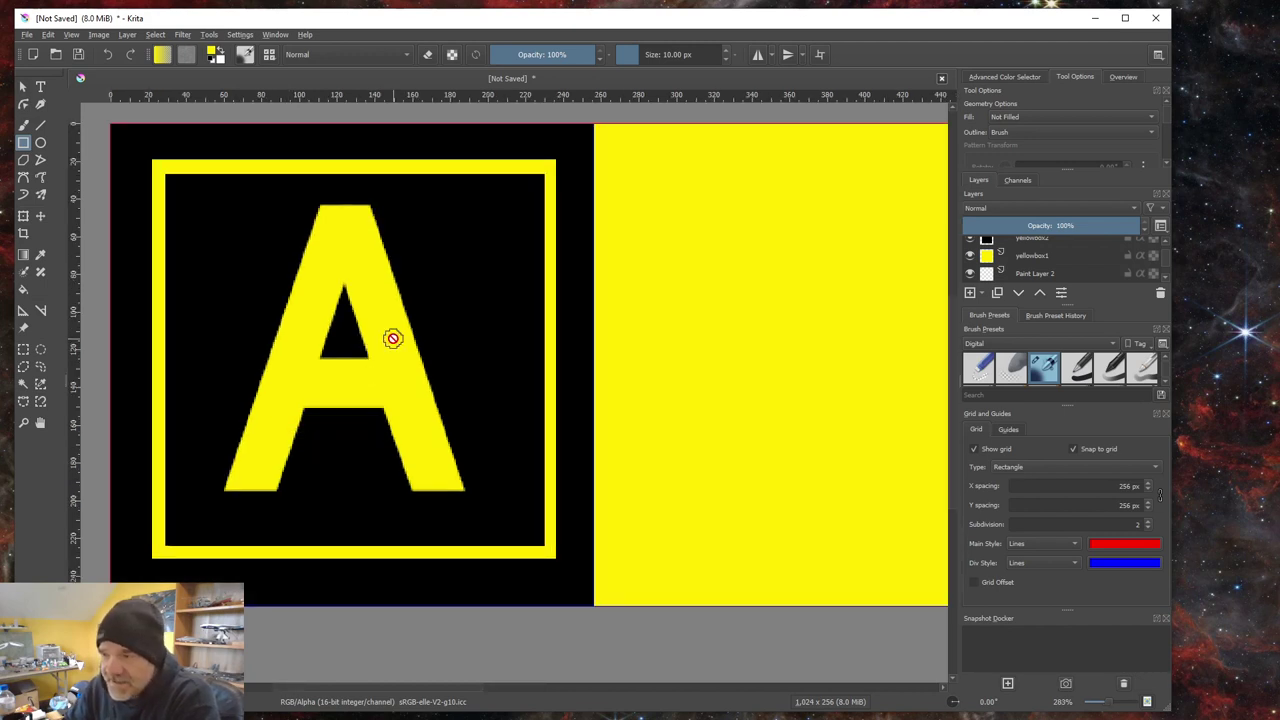
pyautogui.scroll(-1, 392, 338)
pyautogui.scroll(-1, 393, 335)
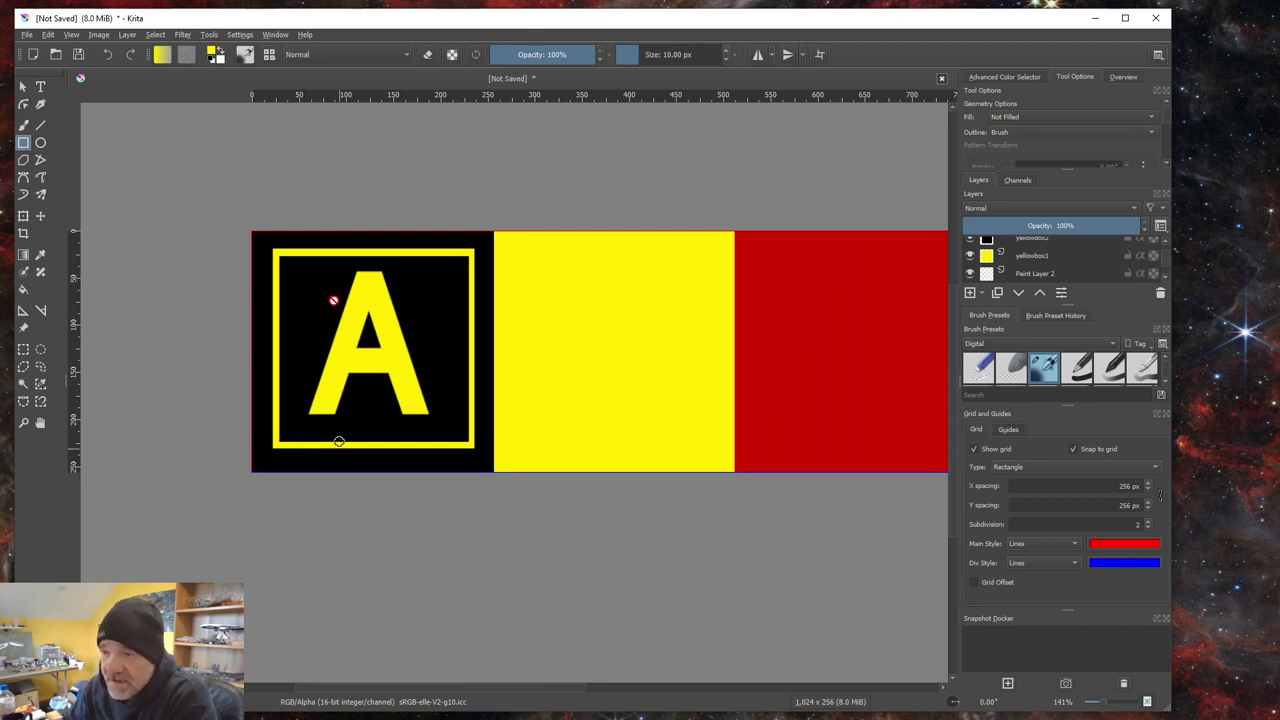
pyautogui.scroll(-1, 271, 329)
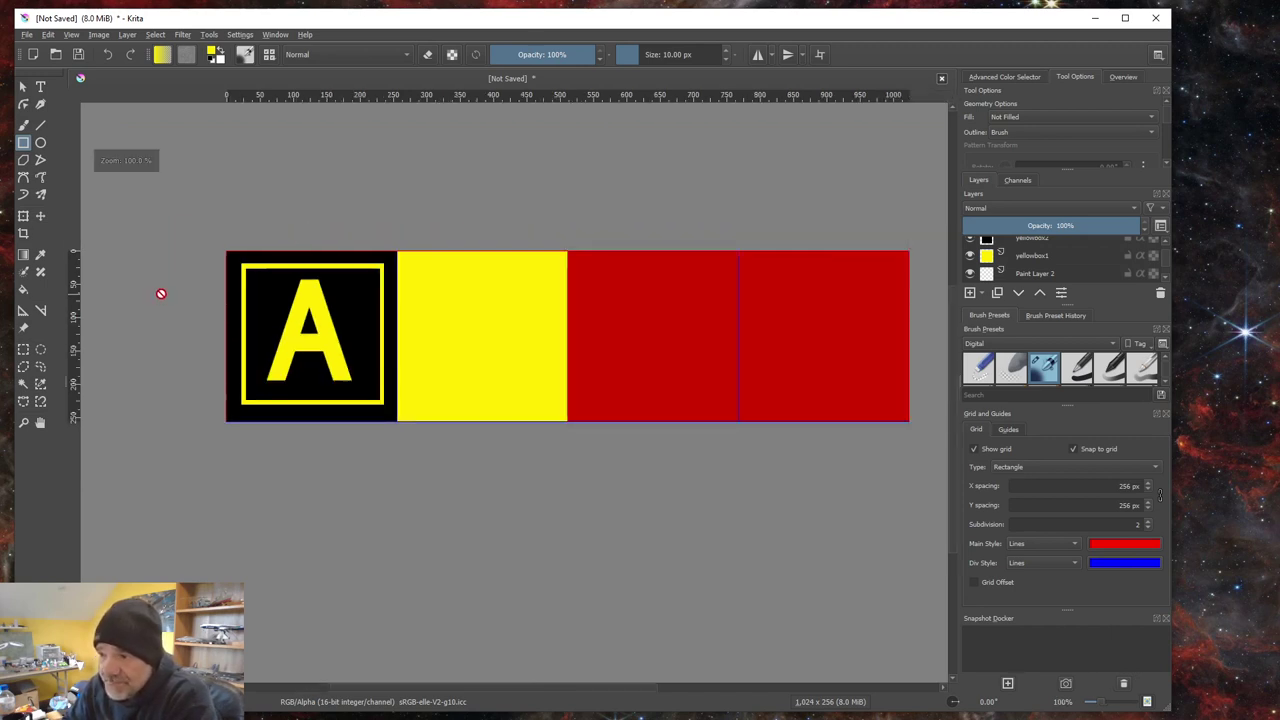
pyautogui.scroll(-1, 160, 289)
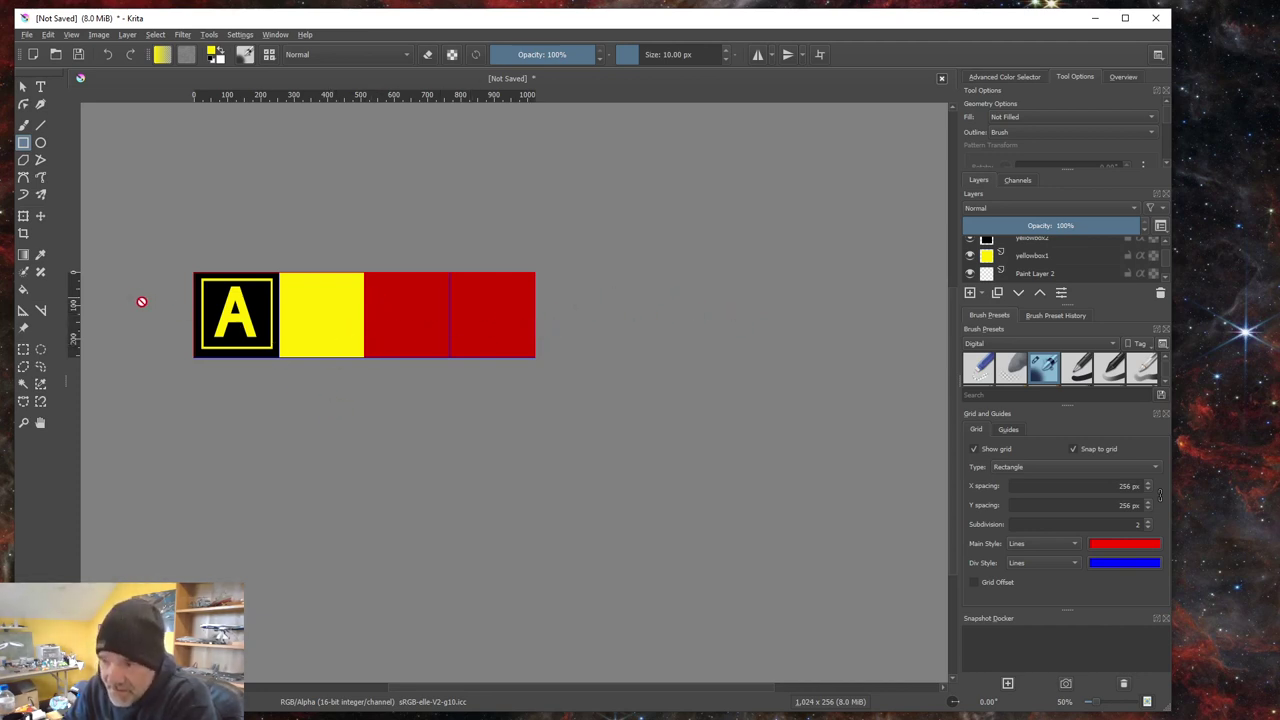
pyautogui.scroll(2, 152, 292)
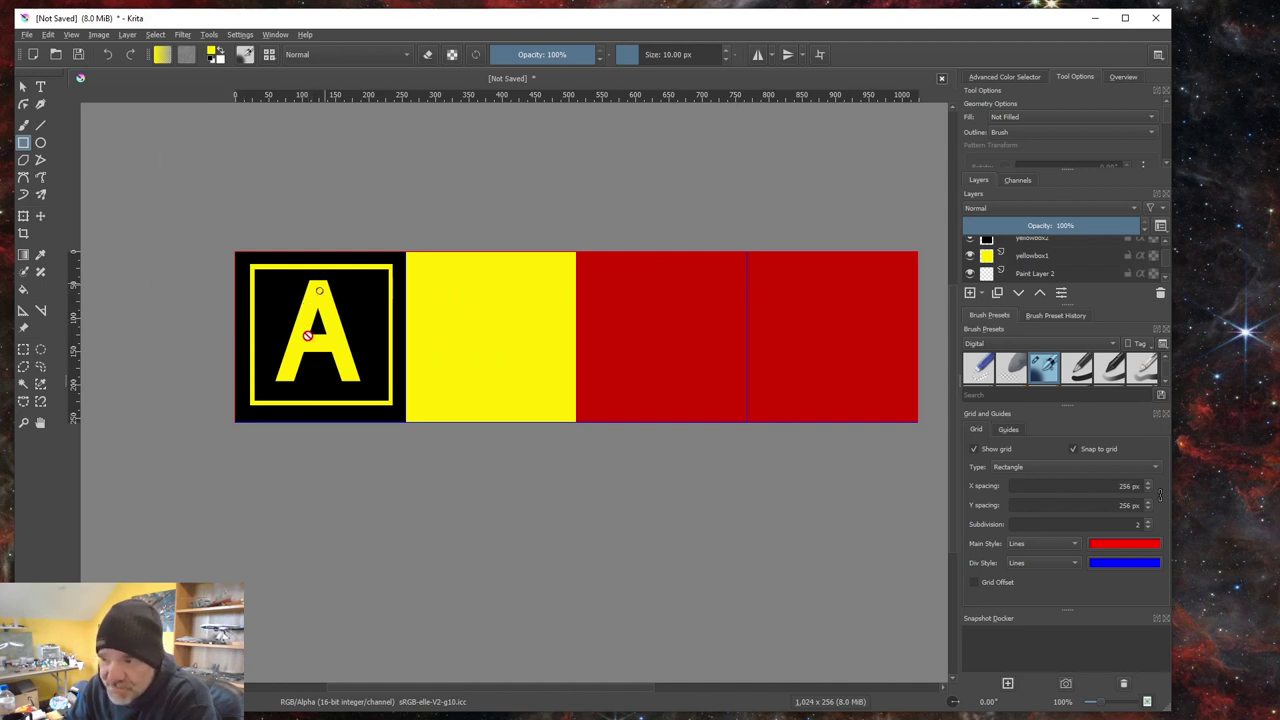
pyautogui.scroll(-2, 310, 336)
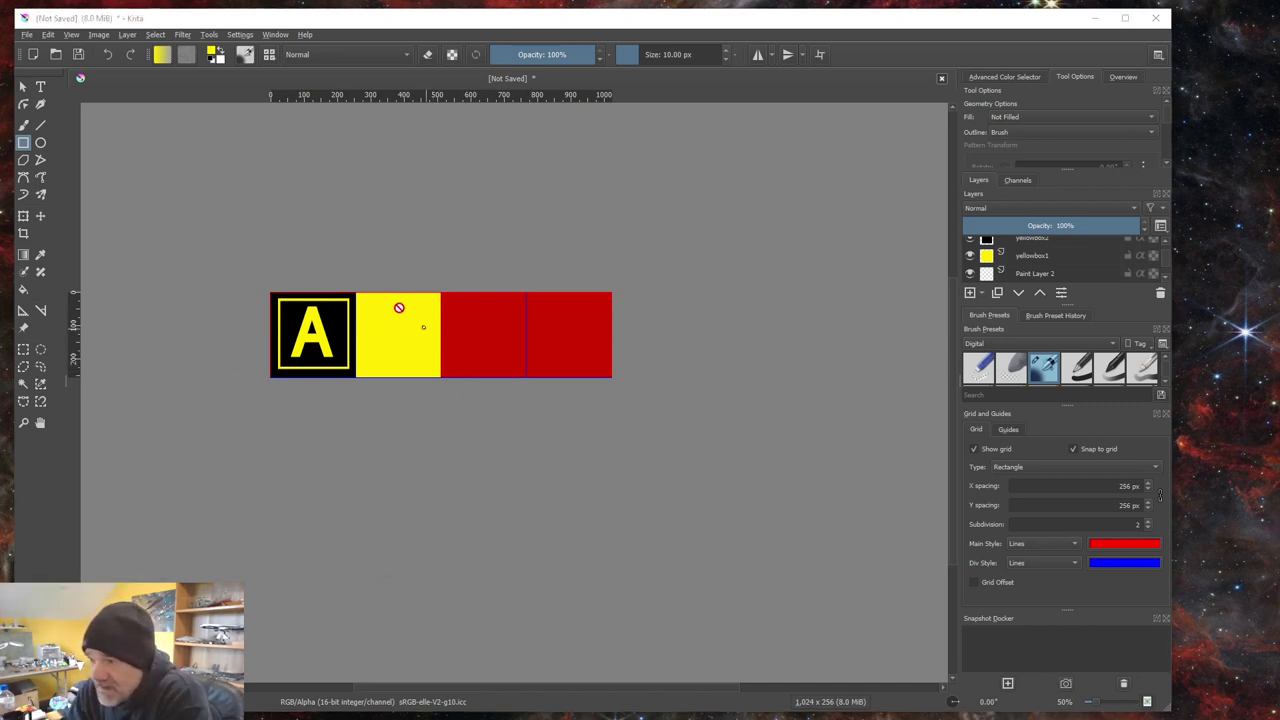
pyautogui.scroll(2, 252, 271)
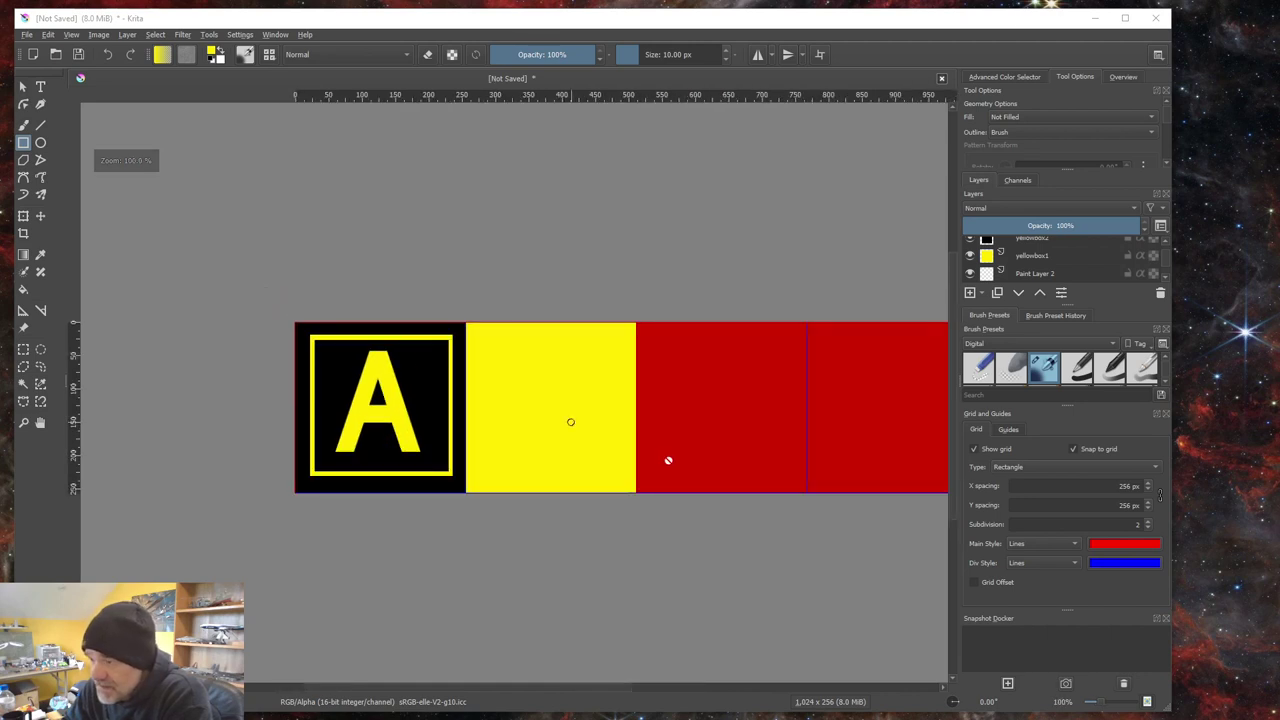
pyautogui.scroll(1, 608, 437)
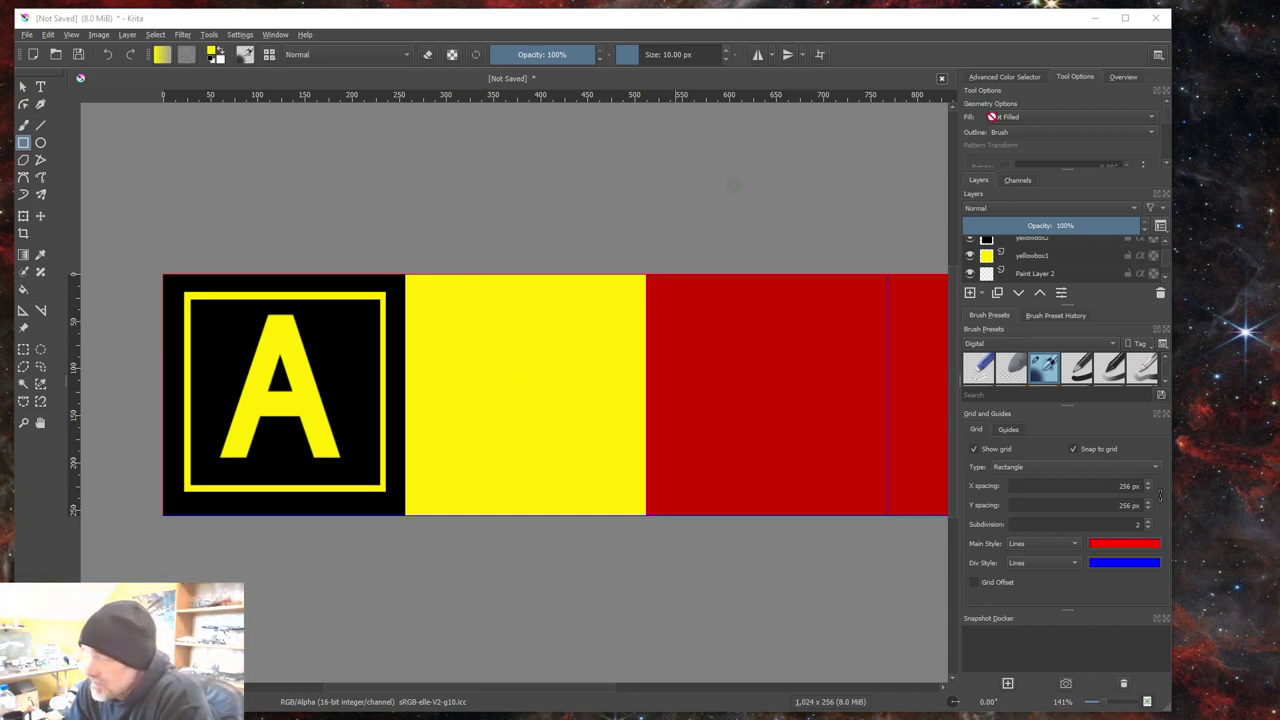
pyautogui.scroll(-3, 1048, 248)
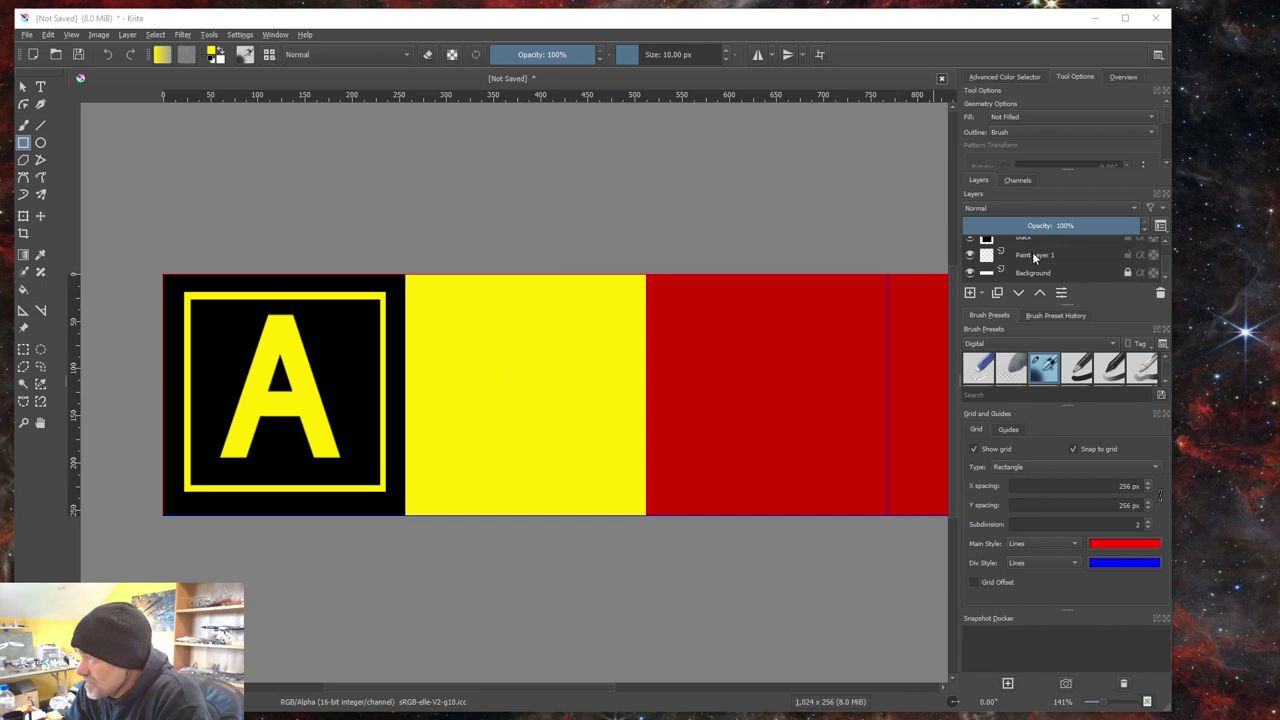
pyautogui.scroll(3, 1031, 254)
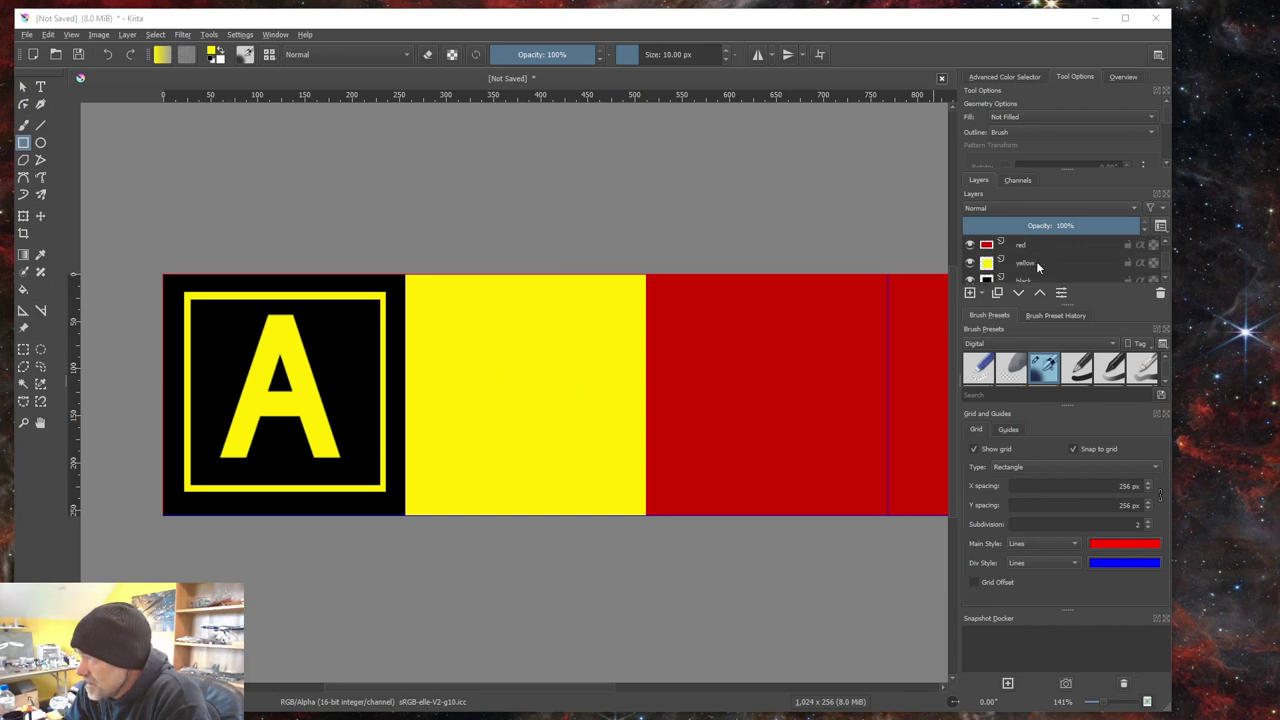
pyautogui.scroll(5, 1036, 261)
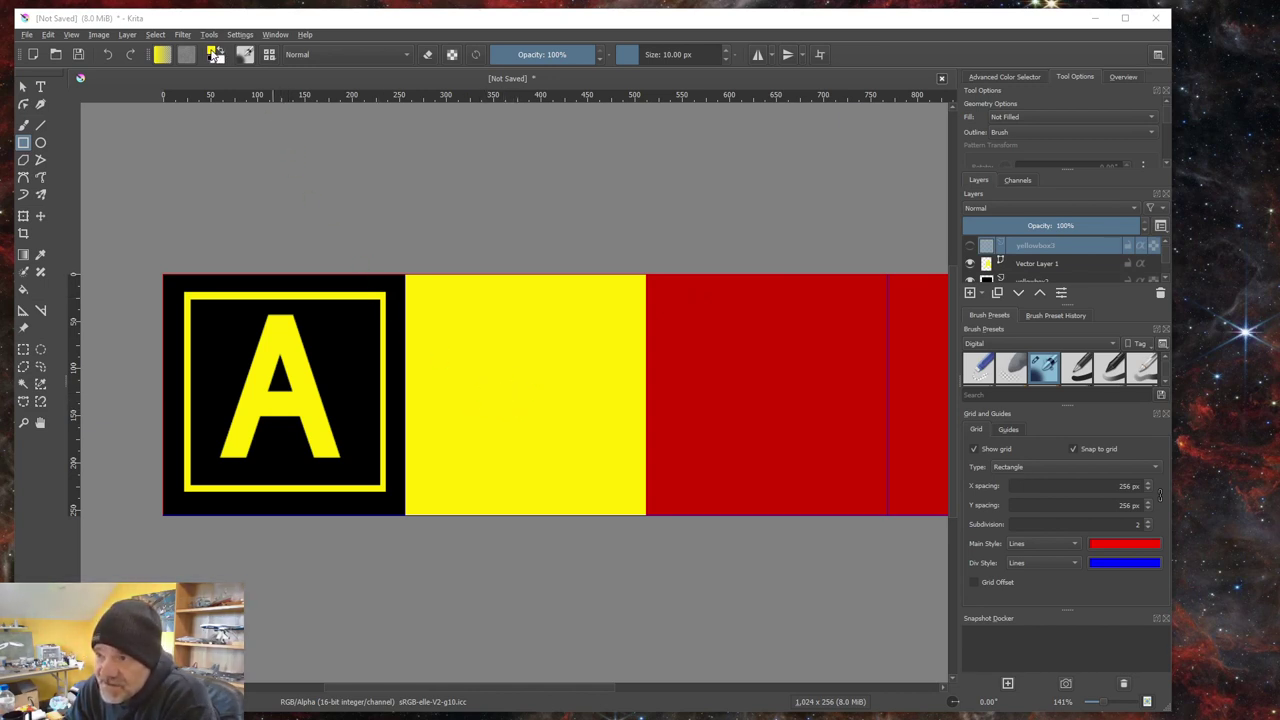
# Step: Set the foreground colour to the Black 0% swatch (#000000)
pyautogui.click(215, 54)
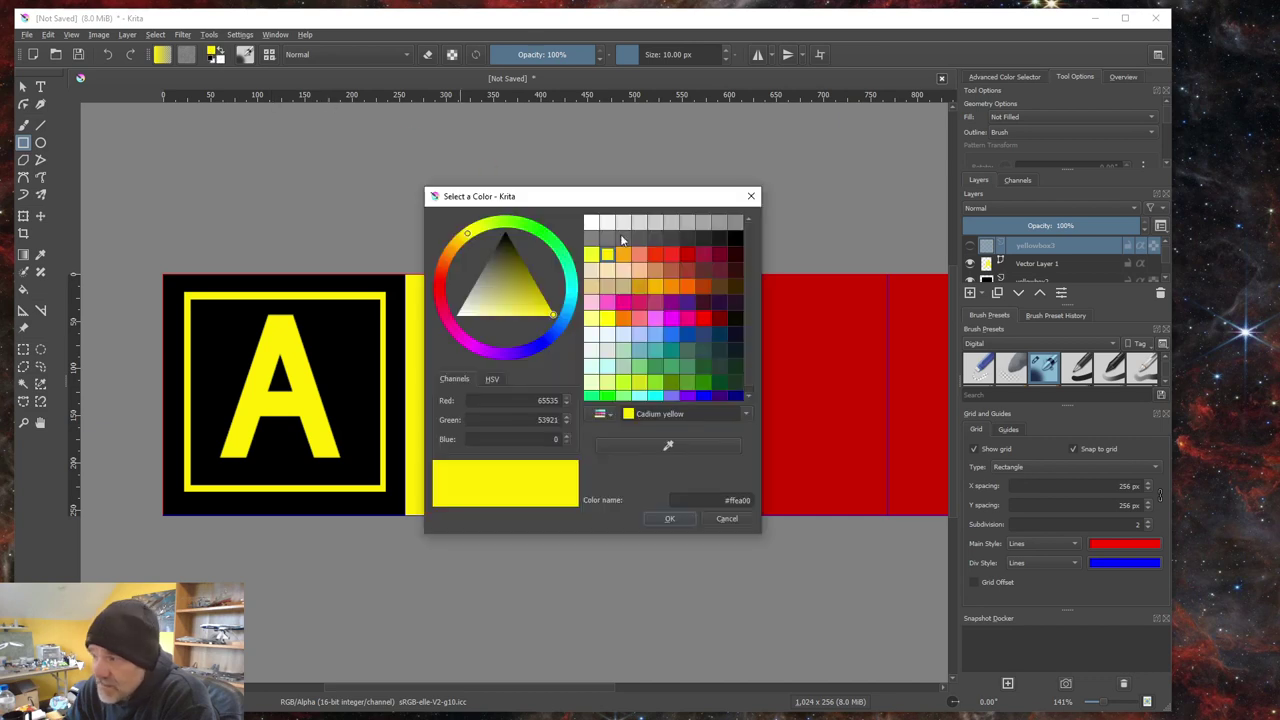
pyautogui.click(735, 238)
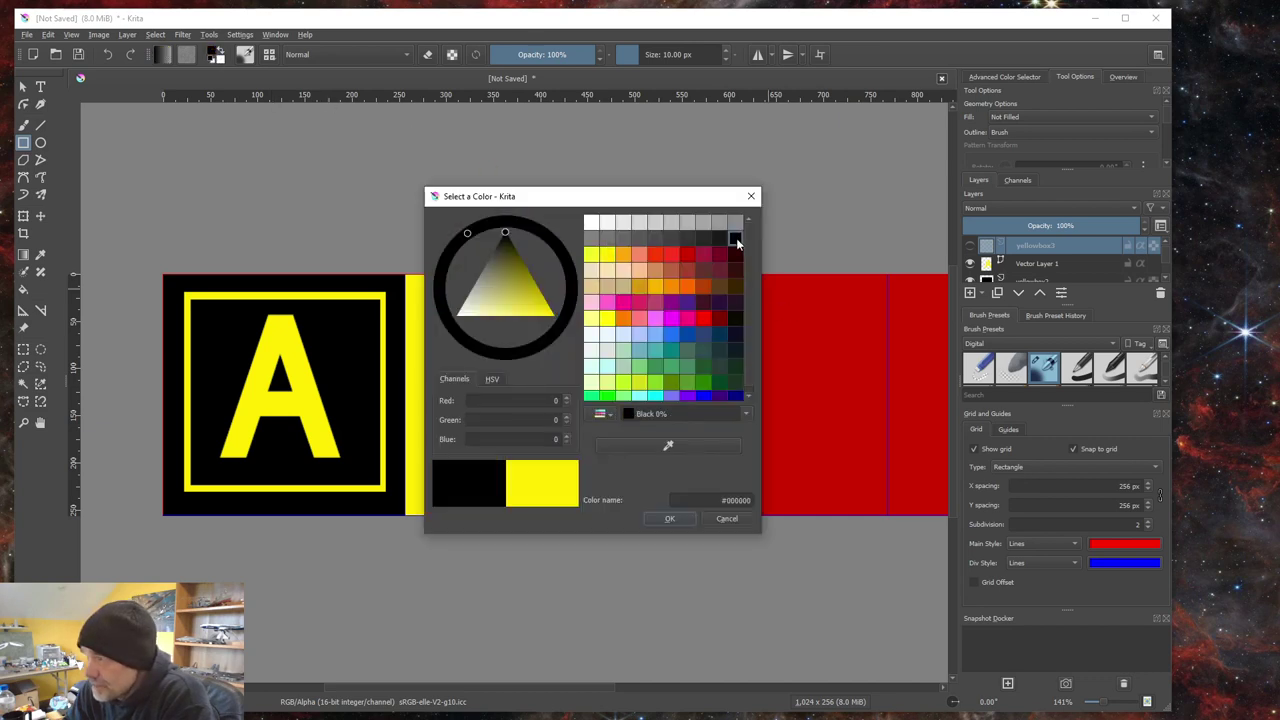
pyautogui.click(670, 518)
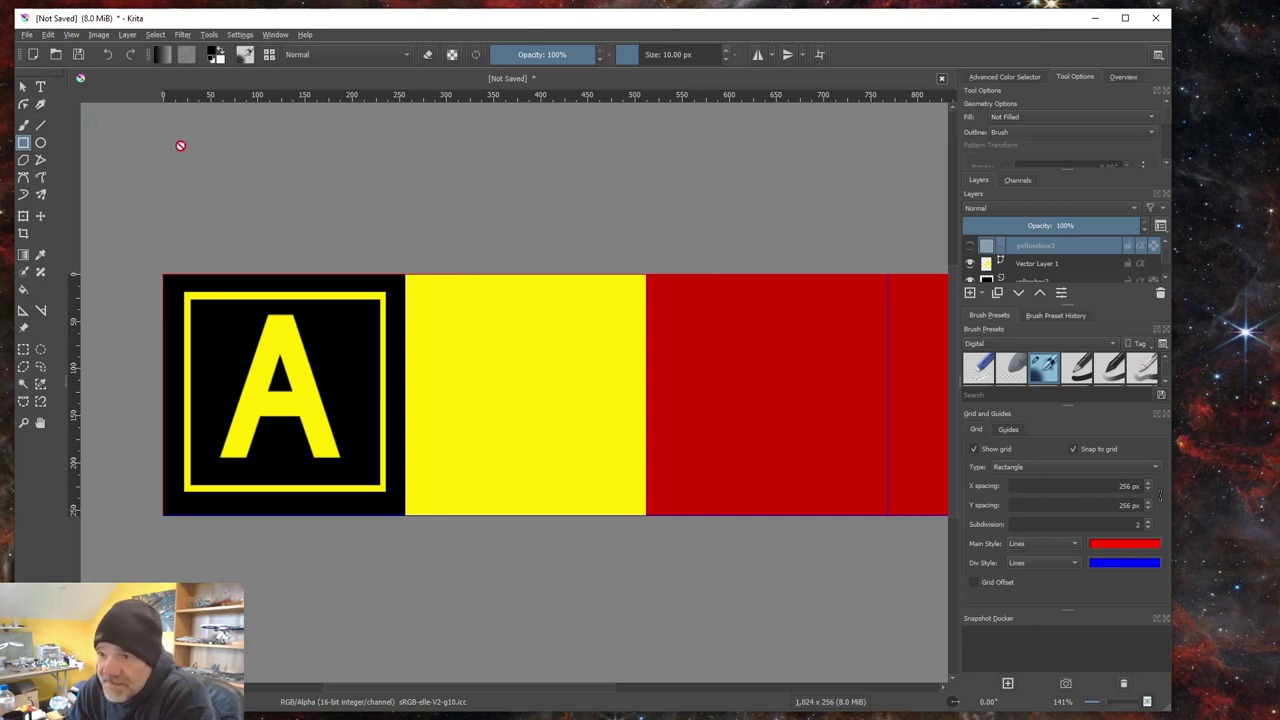
# Step: Add a new paint layer at the top of the stack and name it dir
pyautogui.click(127, 34)
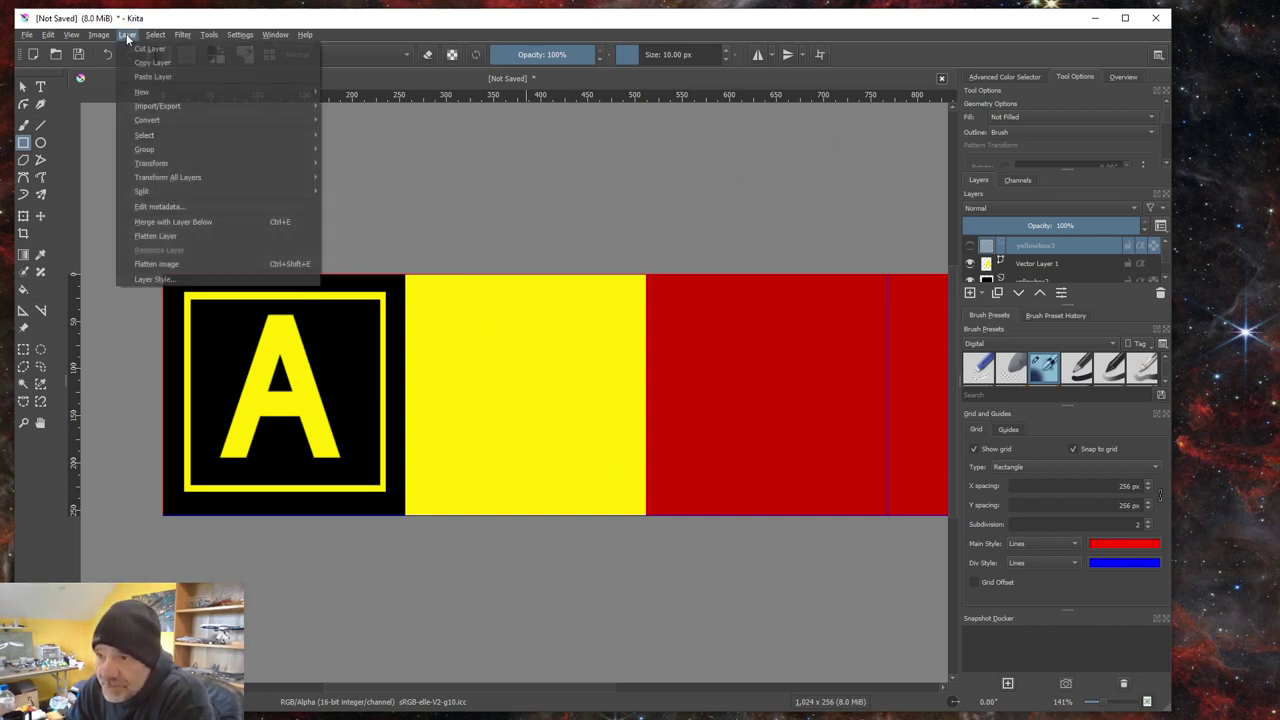
pyautogui.moveTo(195, 90)
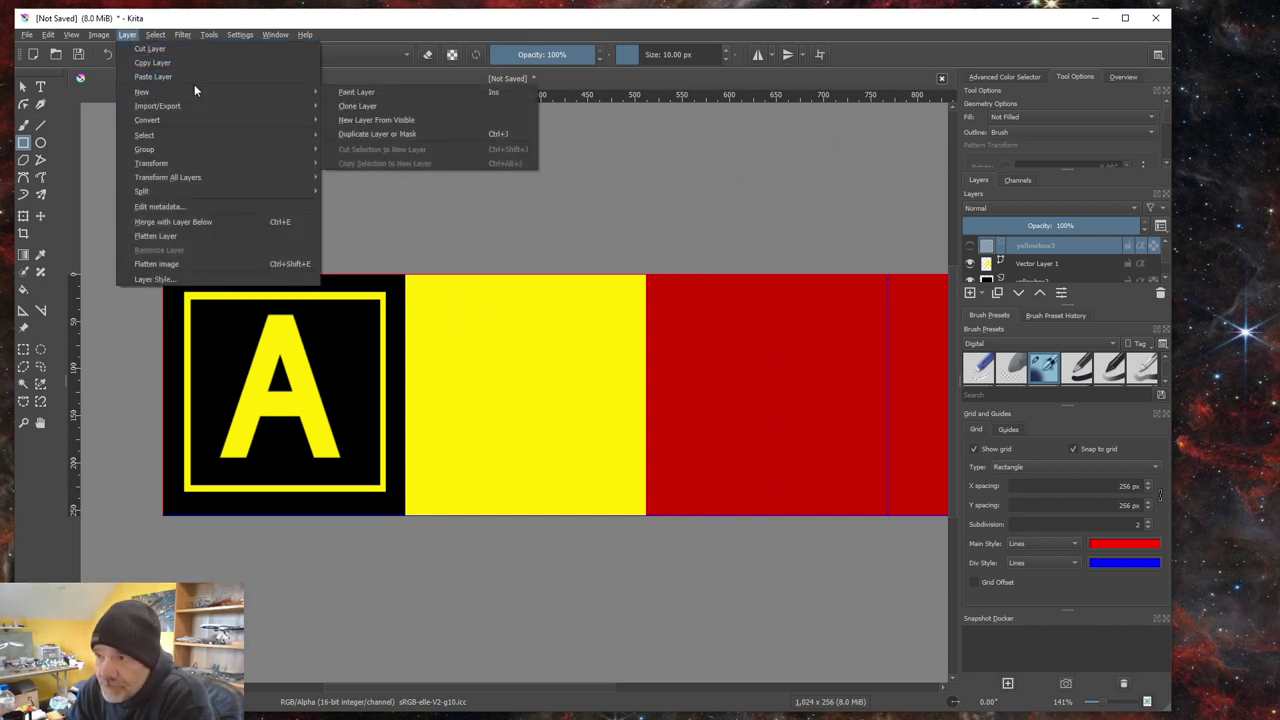
pyautogui.click(358, 92)
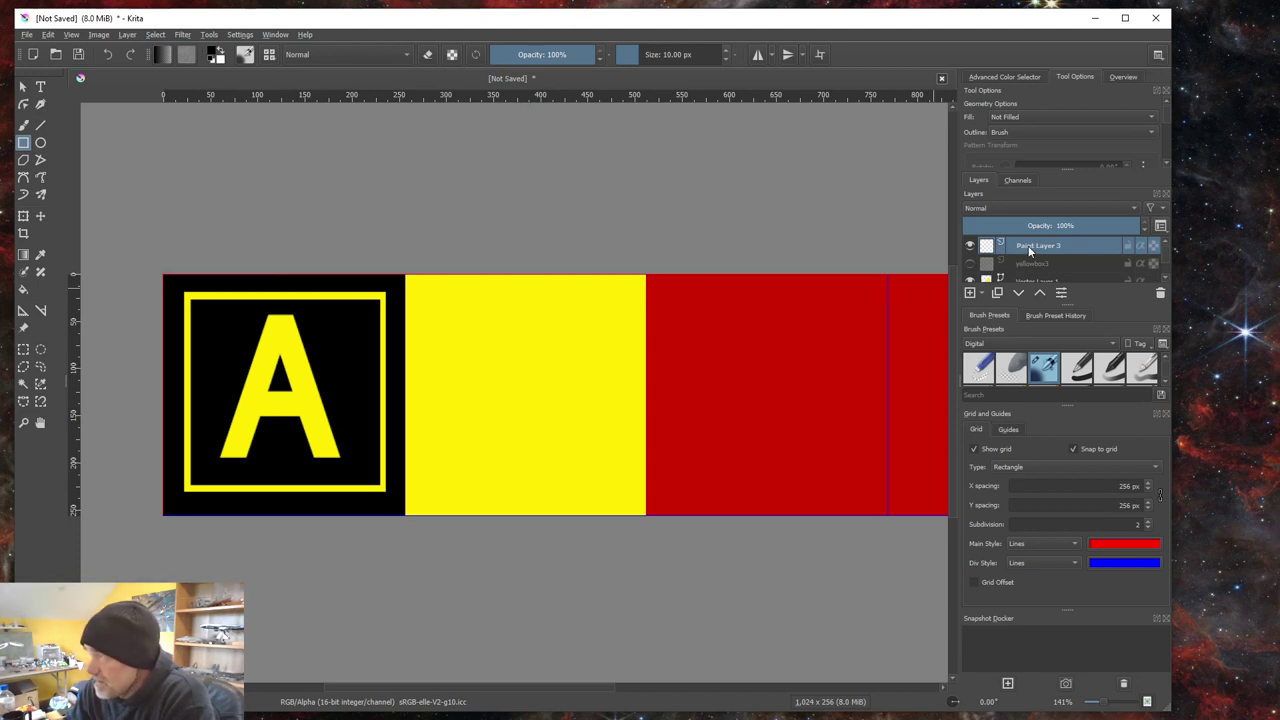
pyautogui.doubleClick(1030, 247)
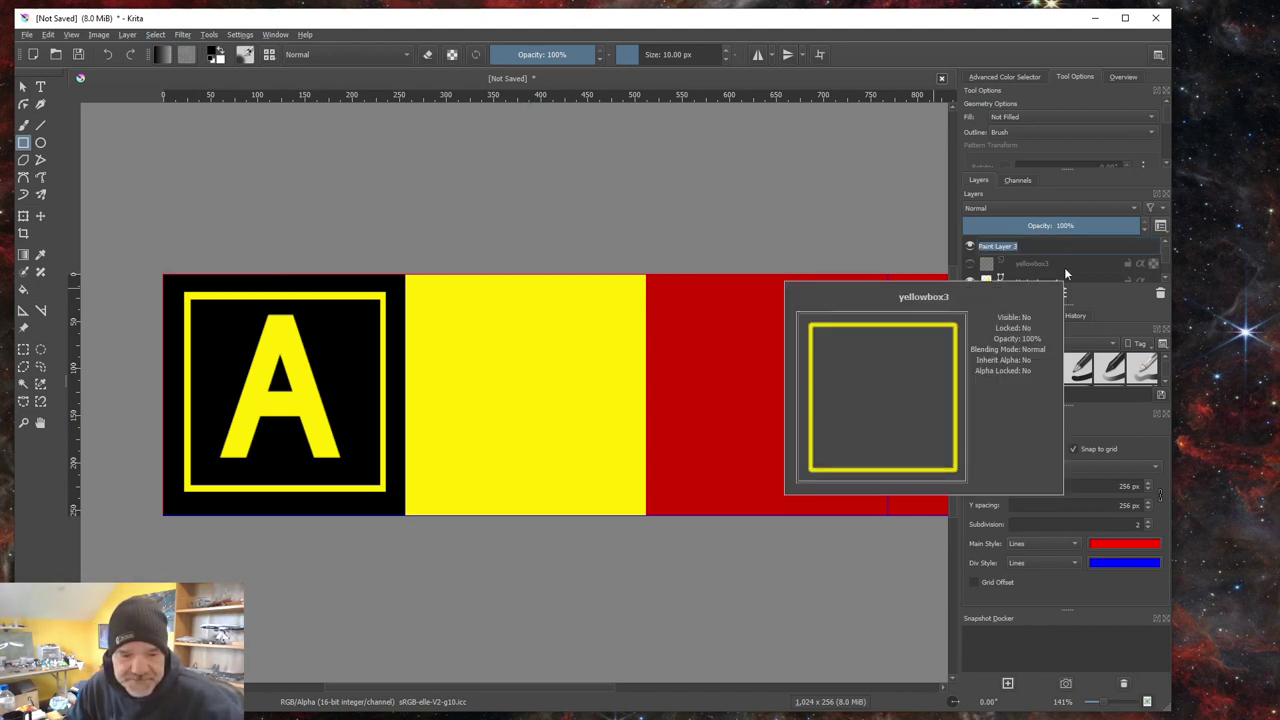
pyautogui.write('dir')
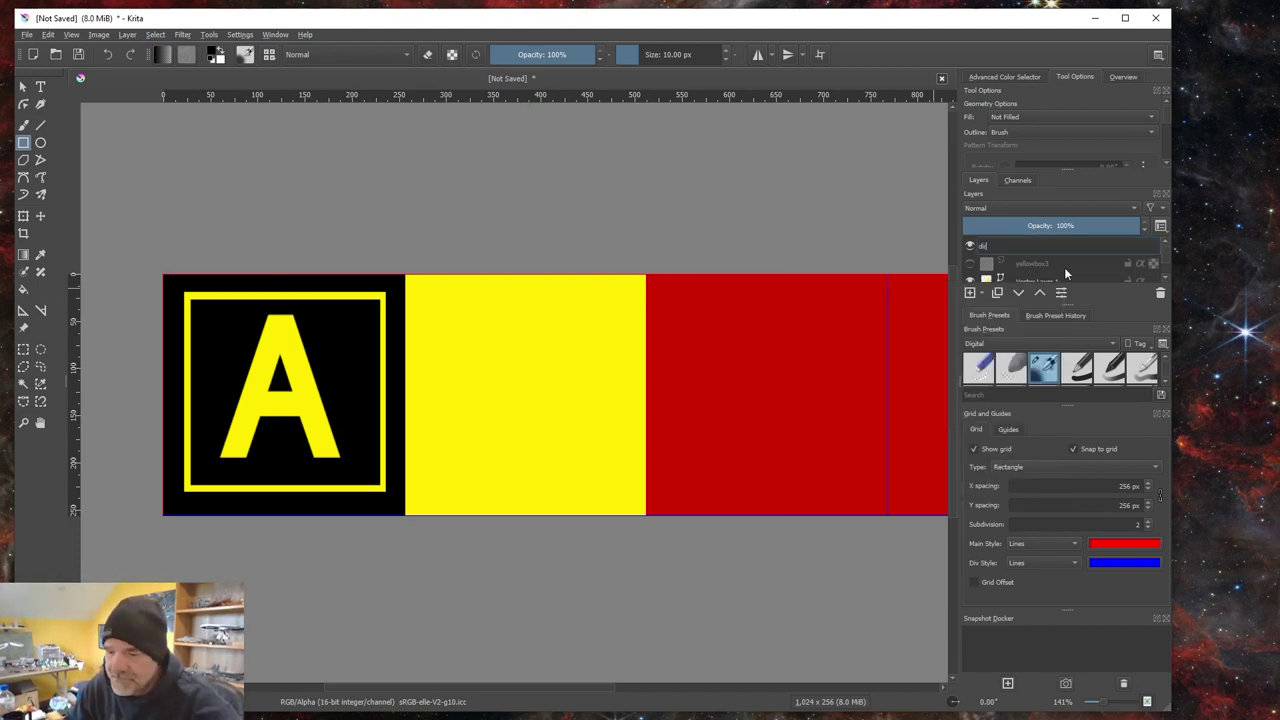
pyautogui.press('Return')
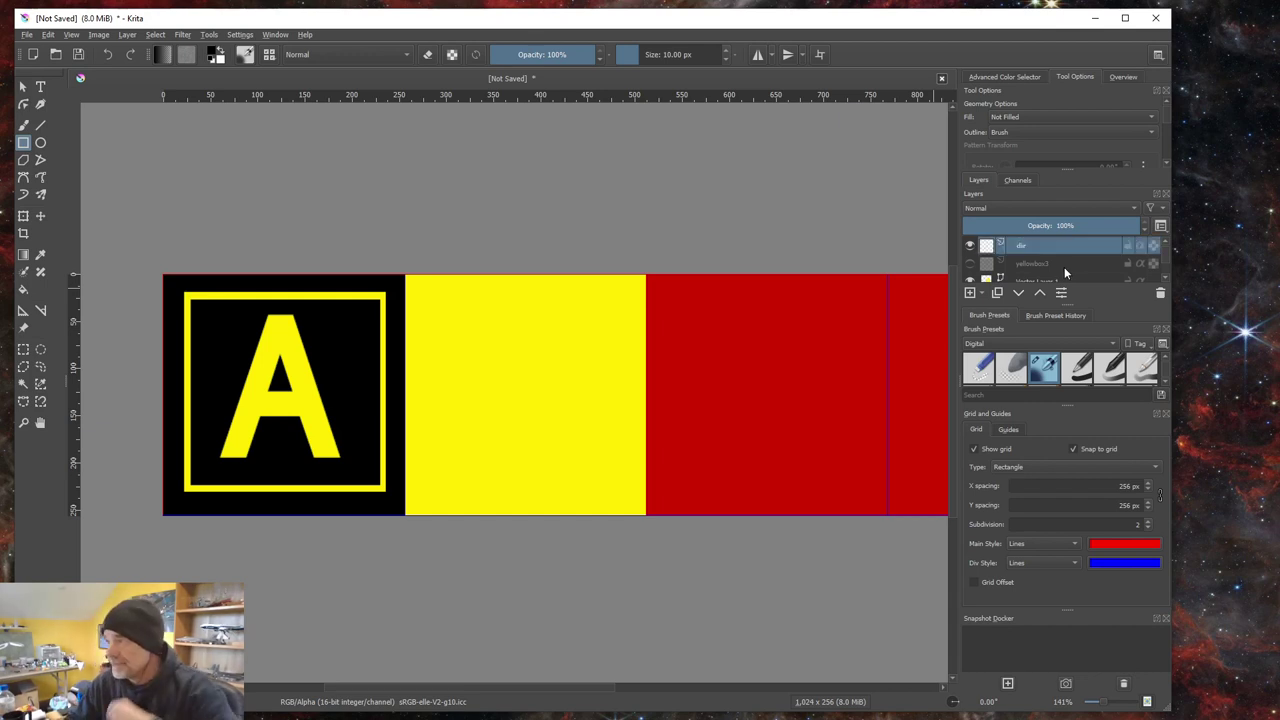
# Step: Create a text box spanning the yellow panel and format its text as bold ICAO_new, size 128
pyautogui.click(40, 87)
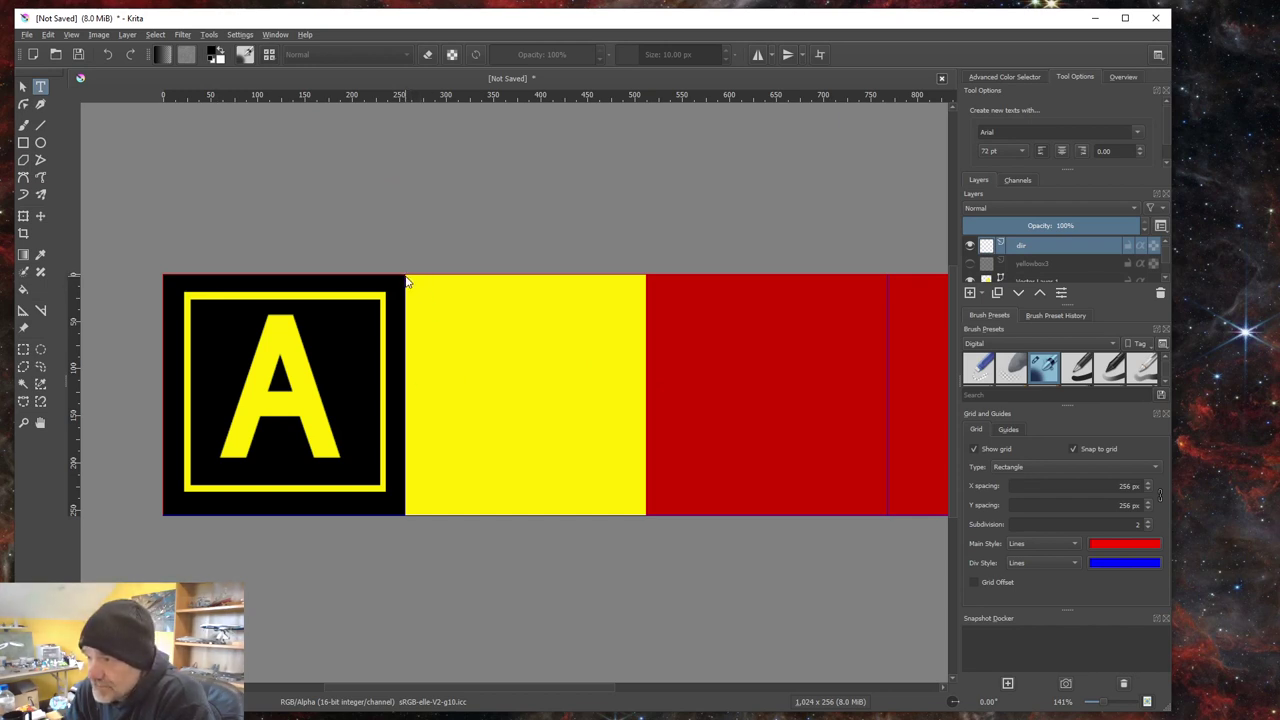
pyautogui.moveTo(407, 282); pyautogui.dragTo(646, 518)
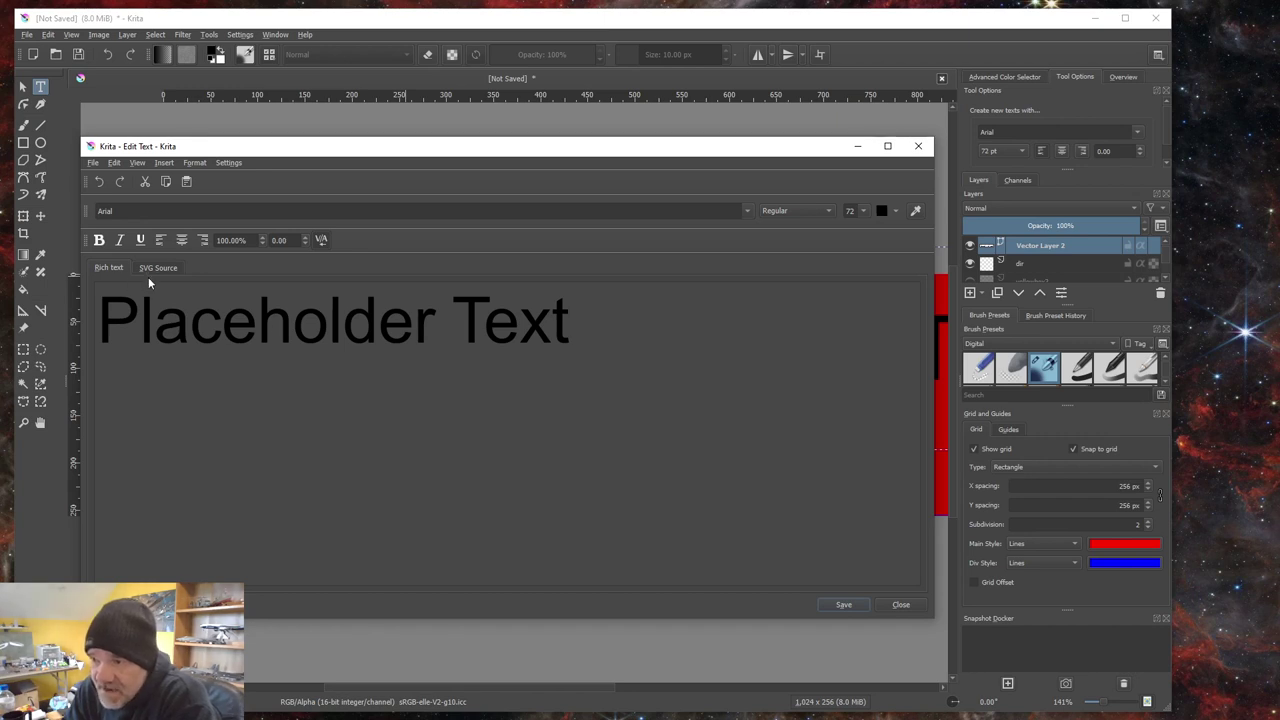
pyautogui.click(746, 211)
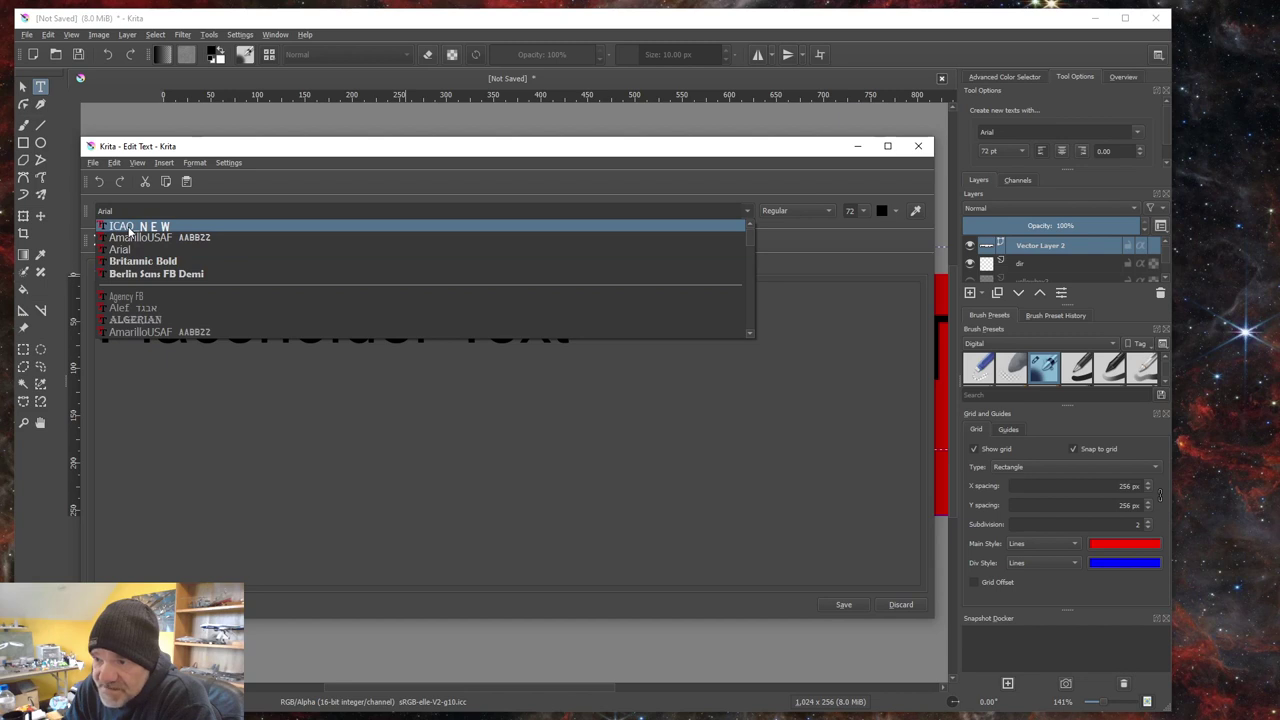
pyautogui.click(128, 227)
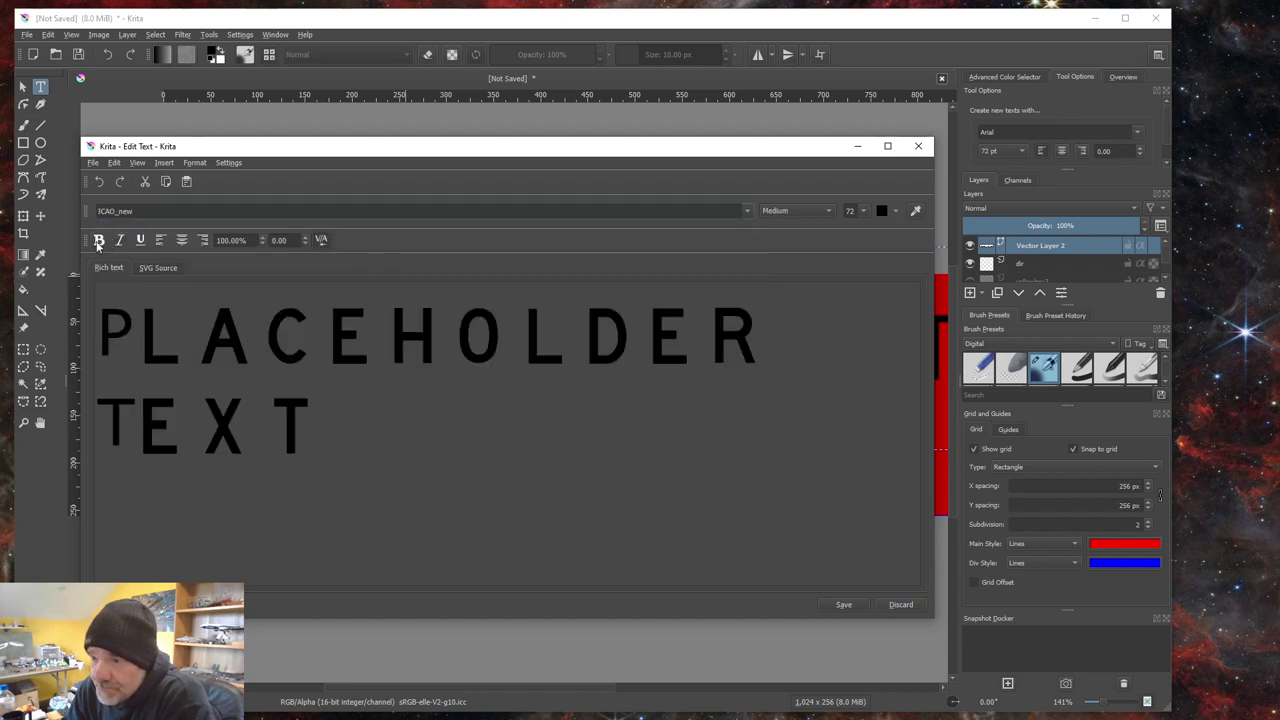
pyautogui.click(99, 240)
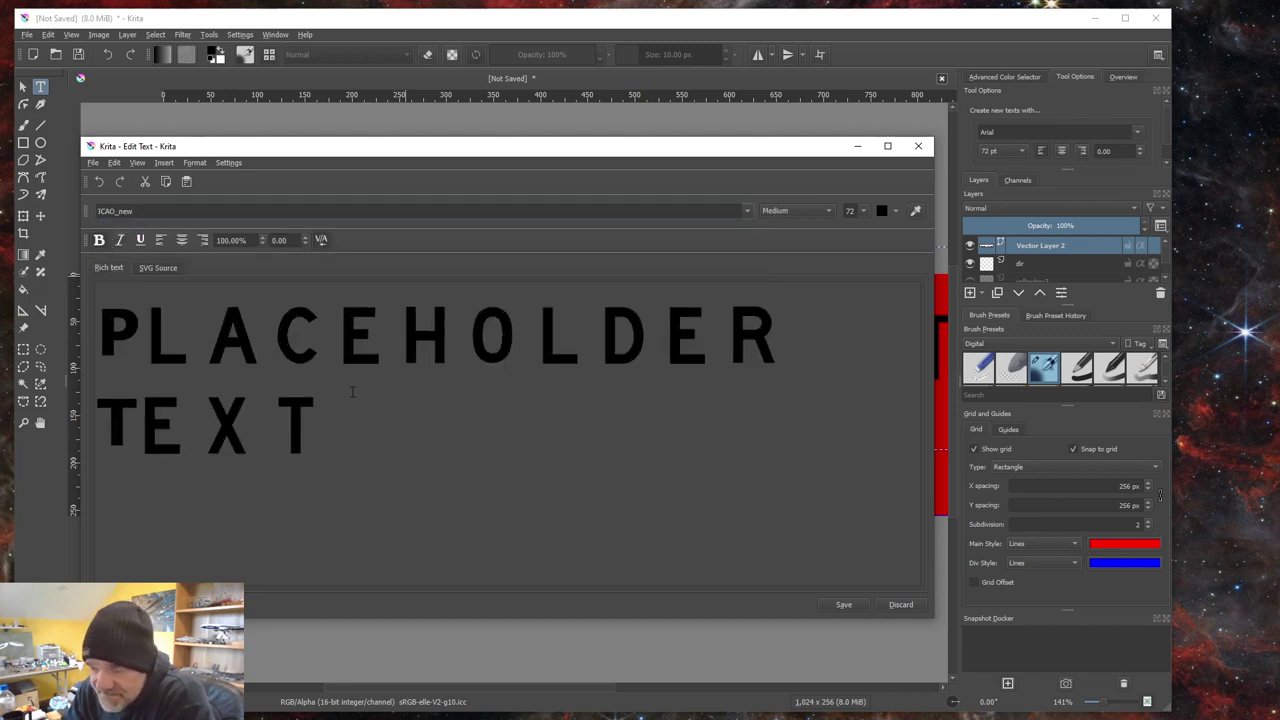
pyautogui.click(850, 211)
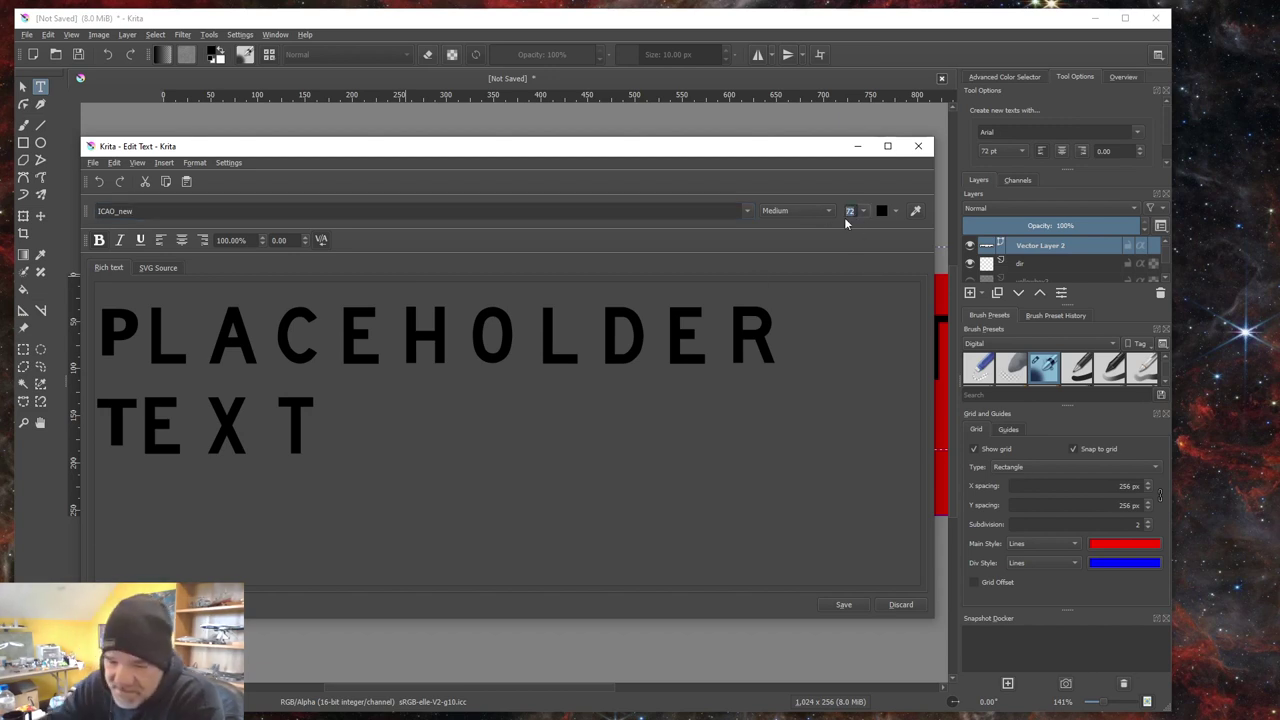
pyautogui.write('128')
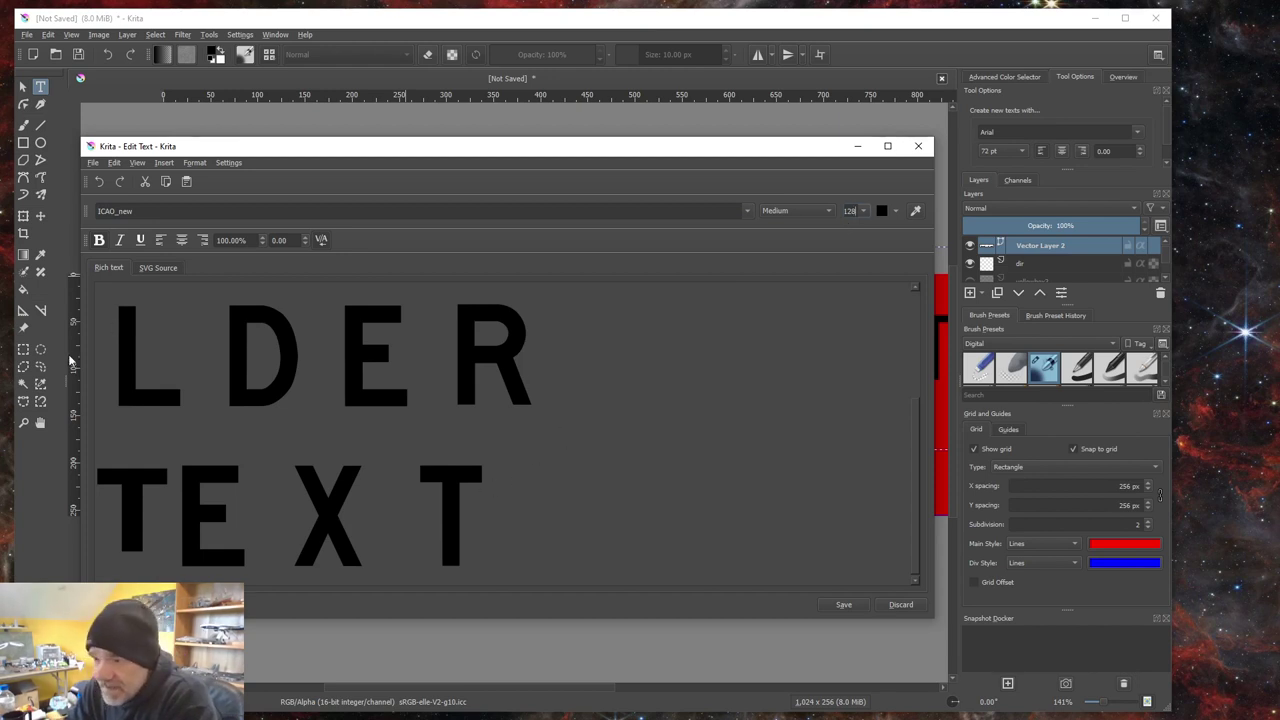
# Step: Replace the placeholder text with B, save it, and move the letter to roughly the middle of the yellow panel
pyautogui.hotkey('ctrl', 'a')
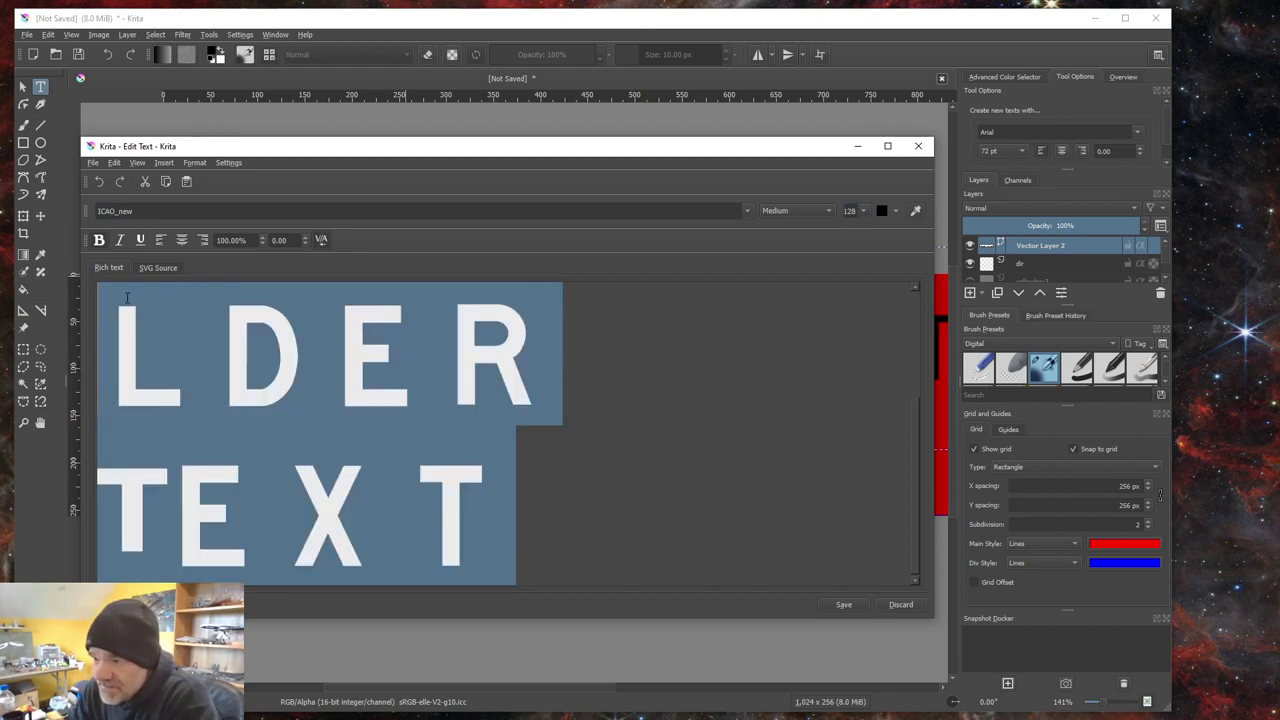
pyautogui.scroll(3, 511, 517)
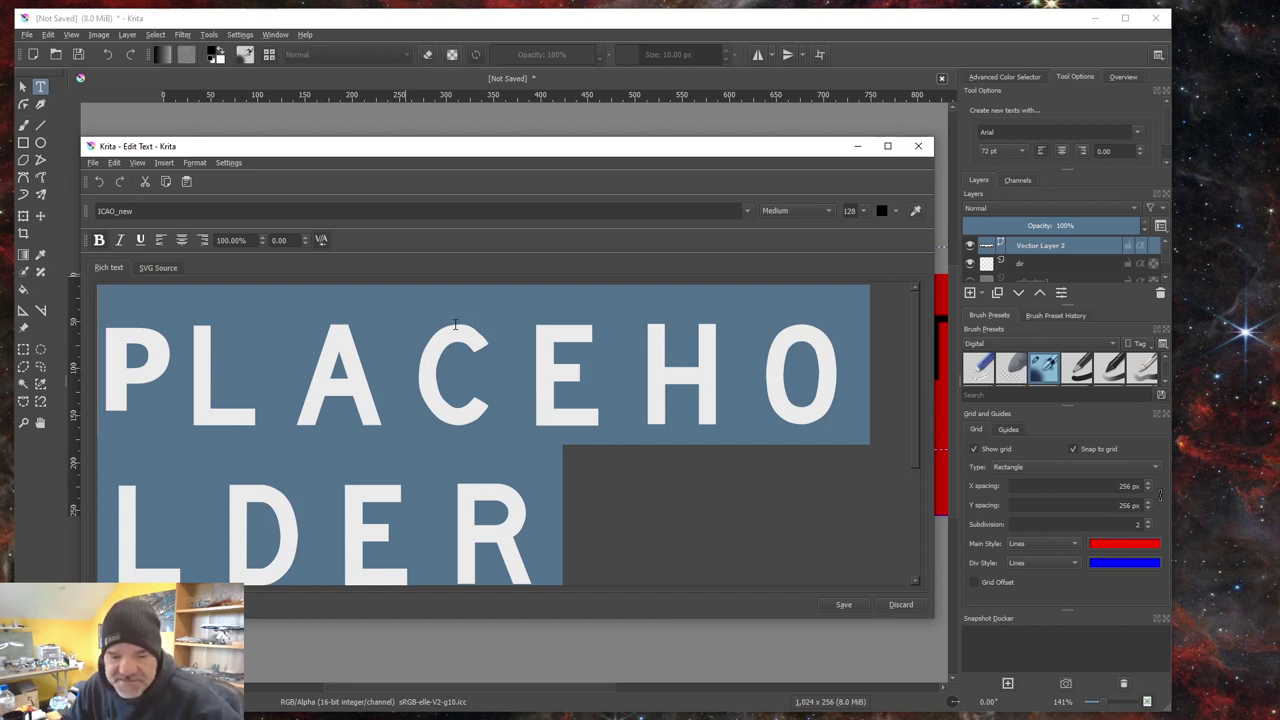
pyautogui.write('B')
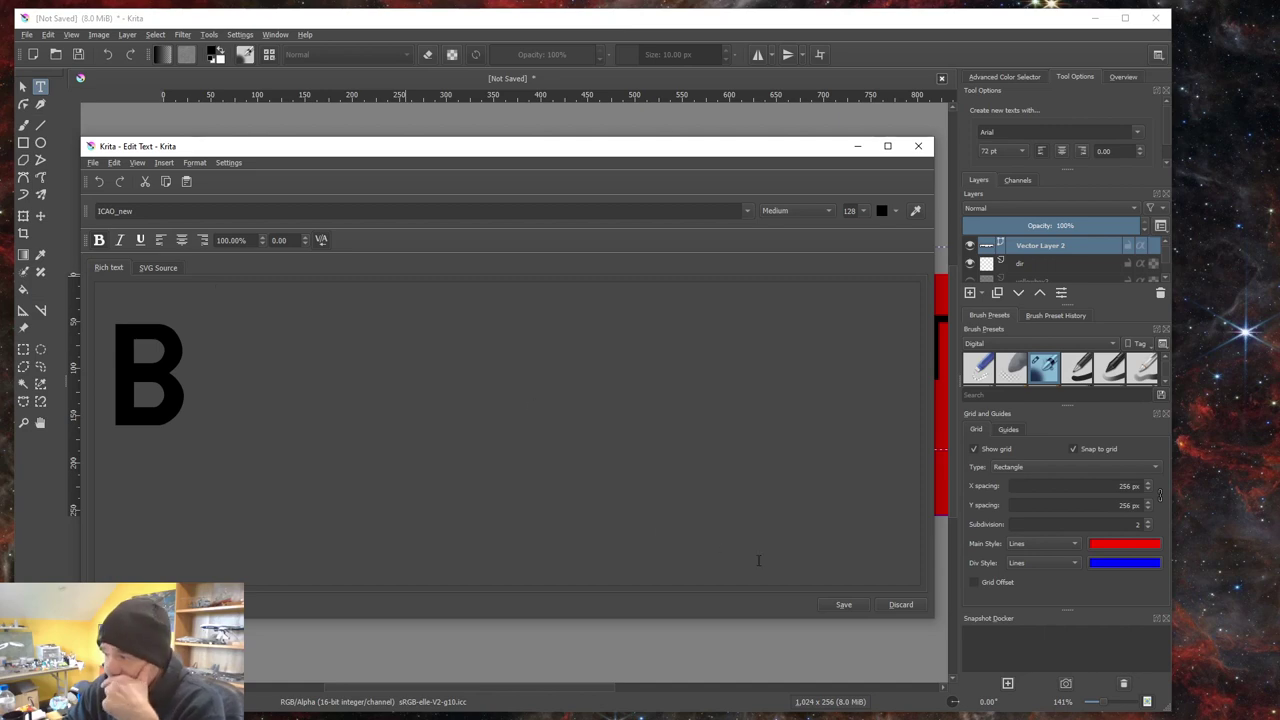
pyautogui.click(845, 604)
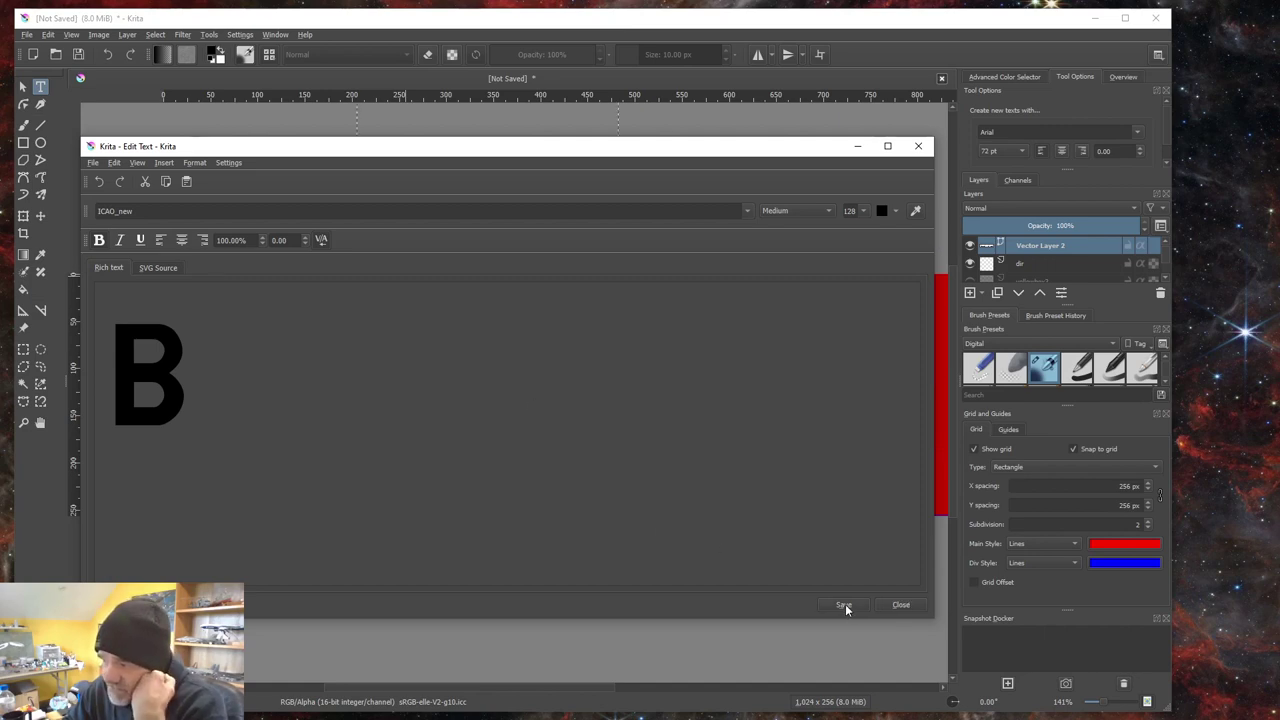
pyautogui.click(901, 604)
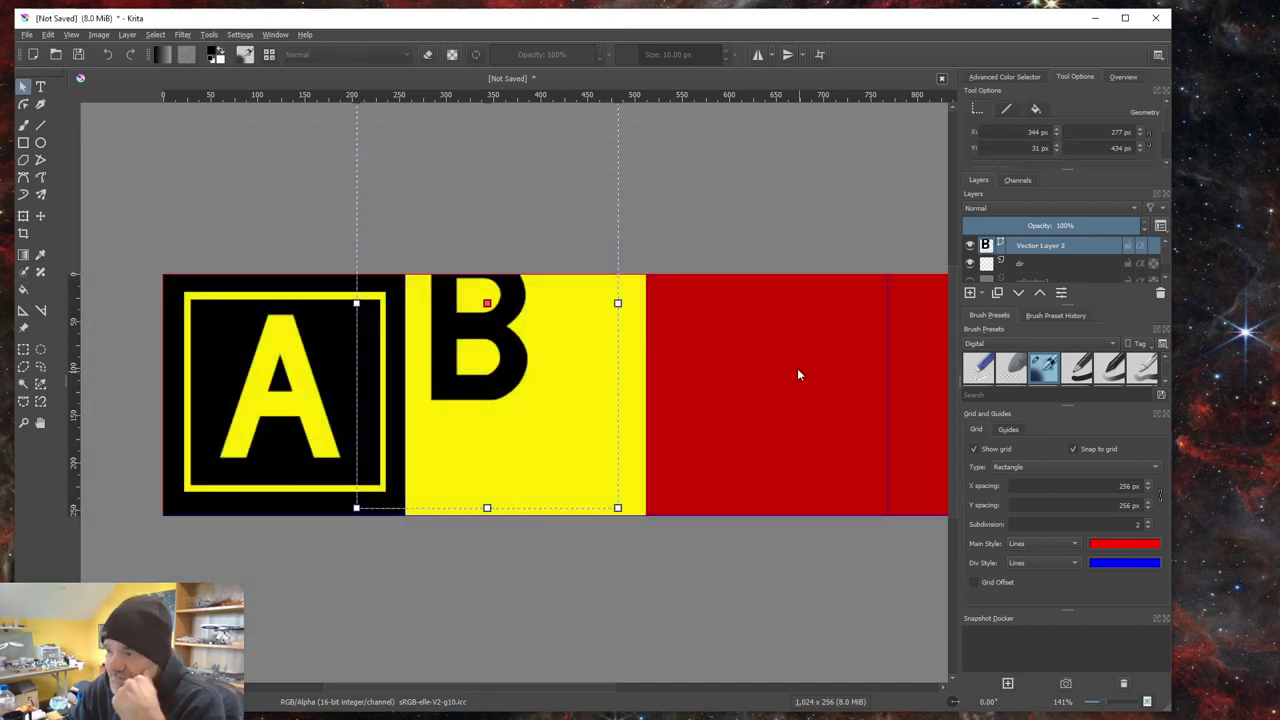
pyautogui.click(41, 218)
pyautogui.moveTo(449, 343); pyautogui.dragTo(506, 385)
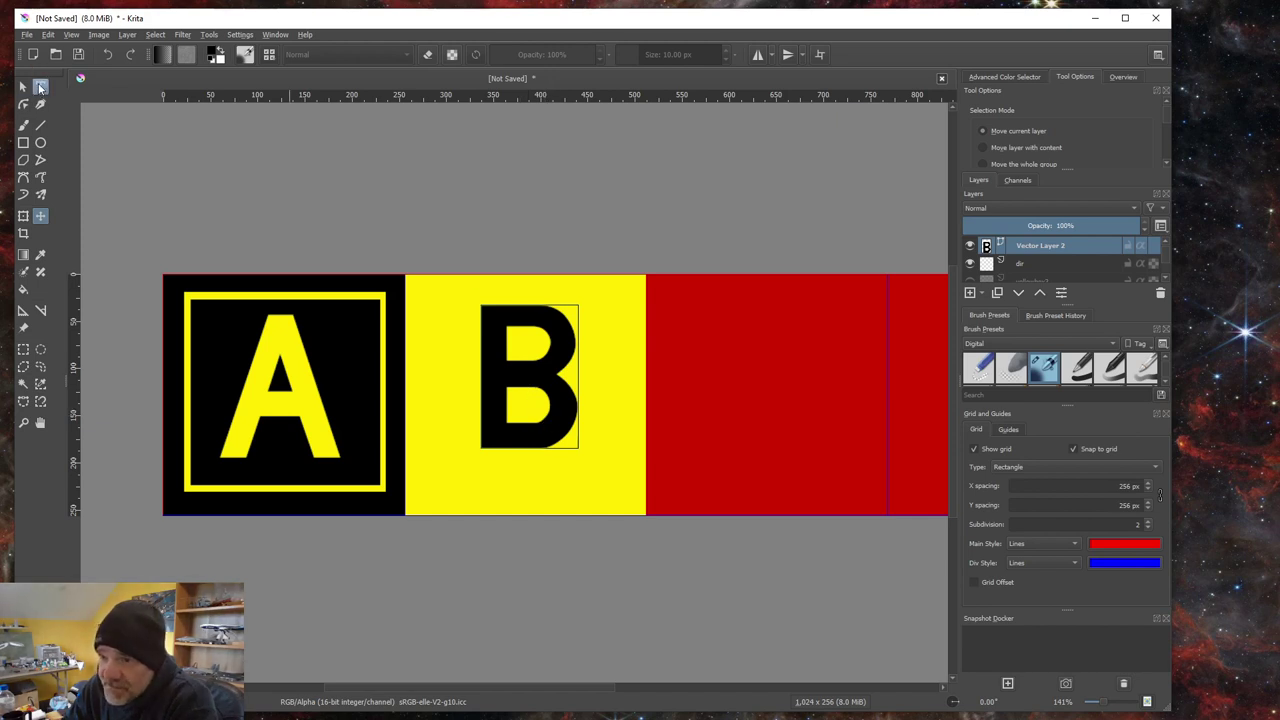
# Step: Reopen the letter B text object for editing
pyautogui.click(40, 88)
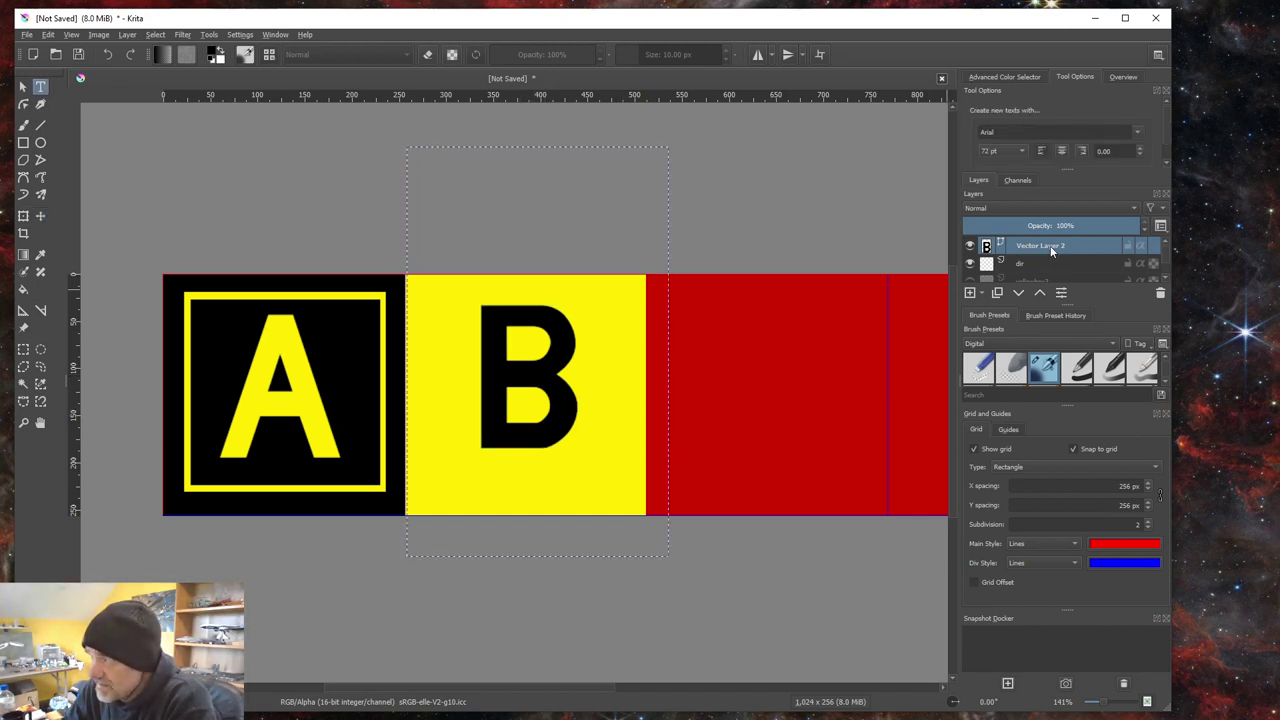
pyautogui.doubleClick(531, 376)
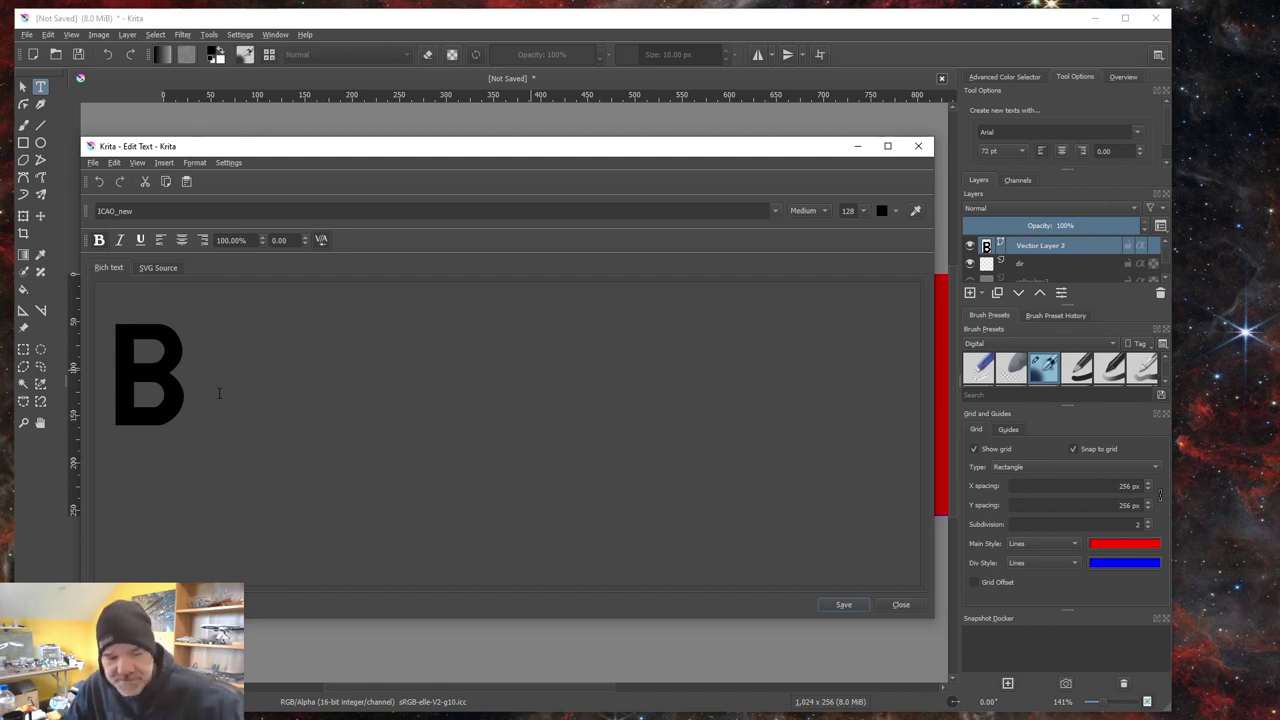
# Step: Try the ICAO font's left arrow, @, stacked-bar and down-right arrow characters after the B, erasing each one
pyautogui.write('←')
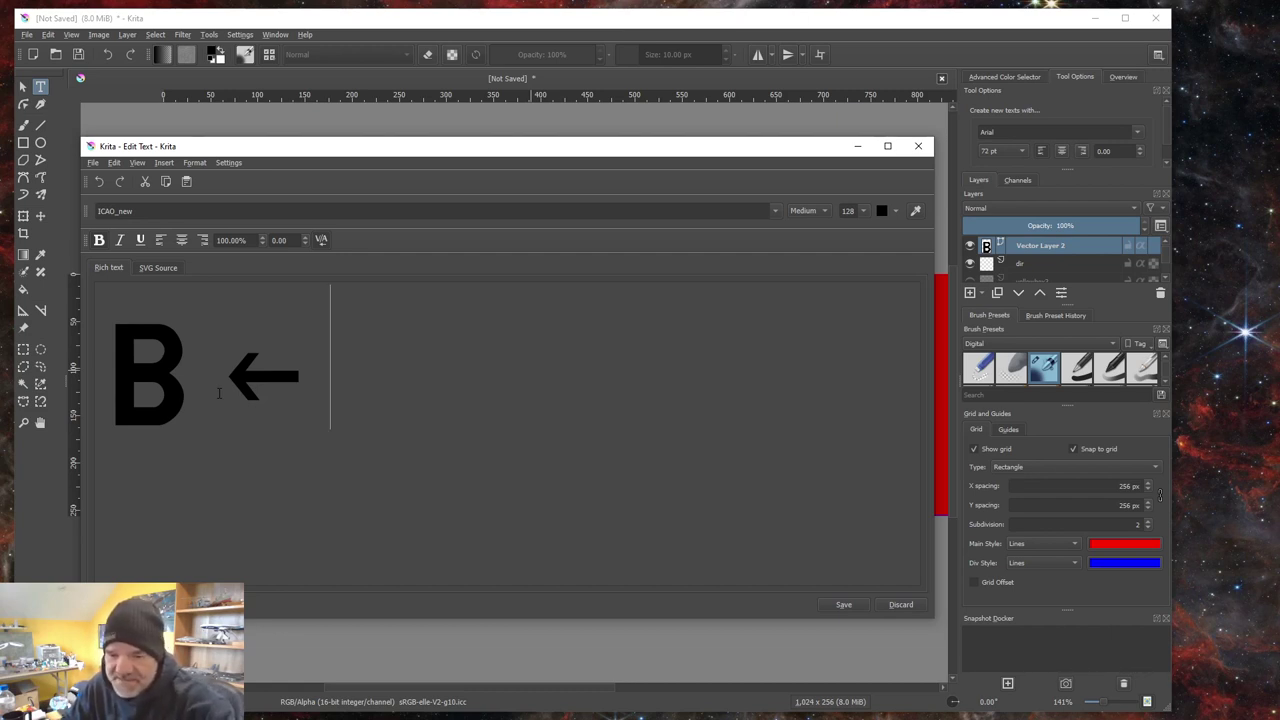
pyautogui.press('BackSpace')
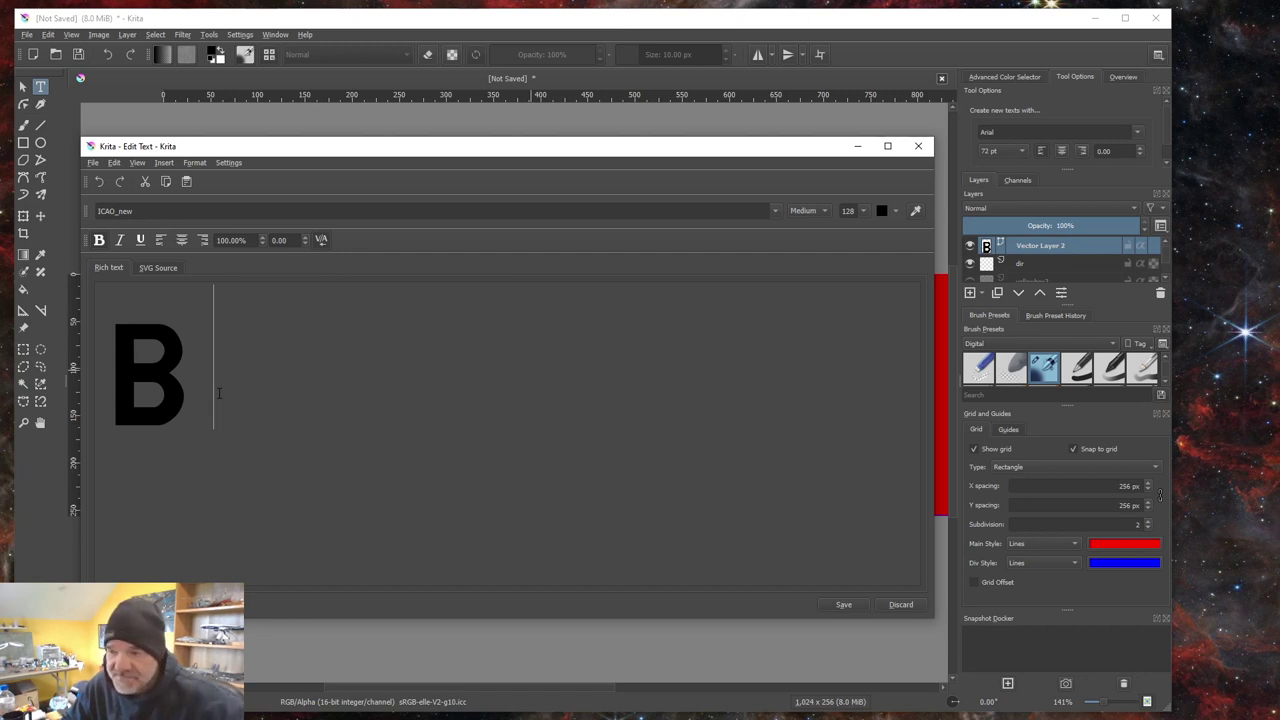
pyautogui.write('@')
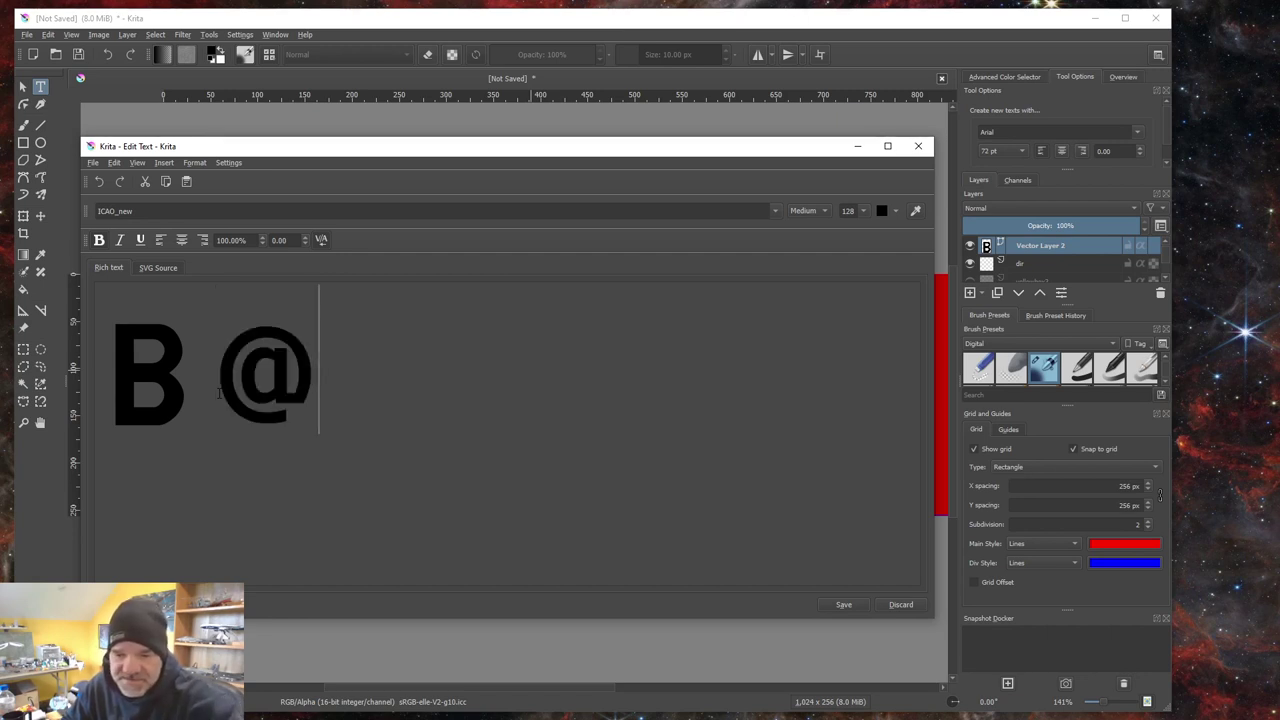
pyautogui.press('BackSpace')
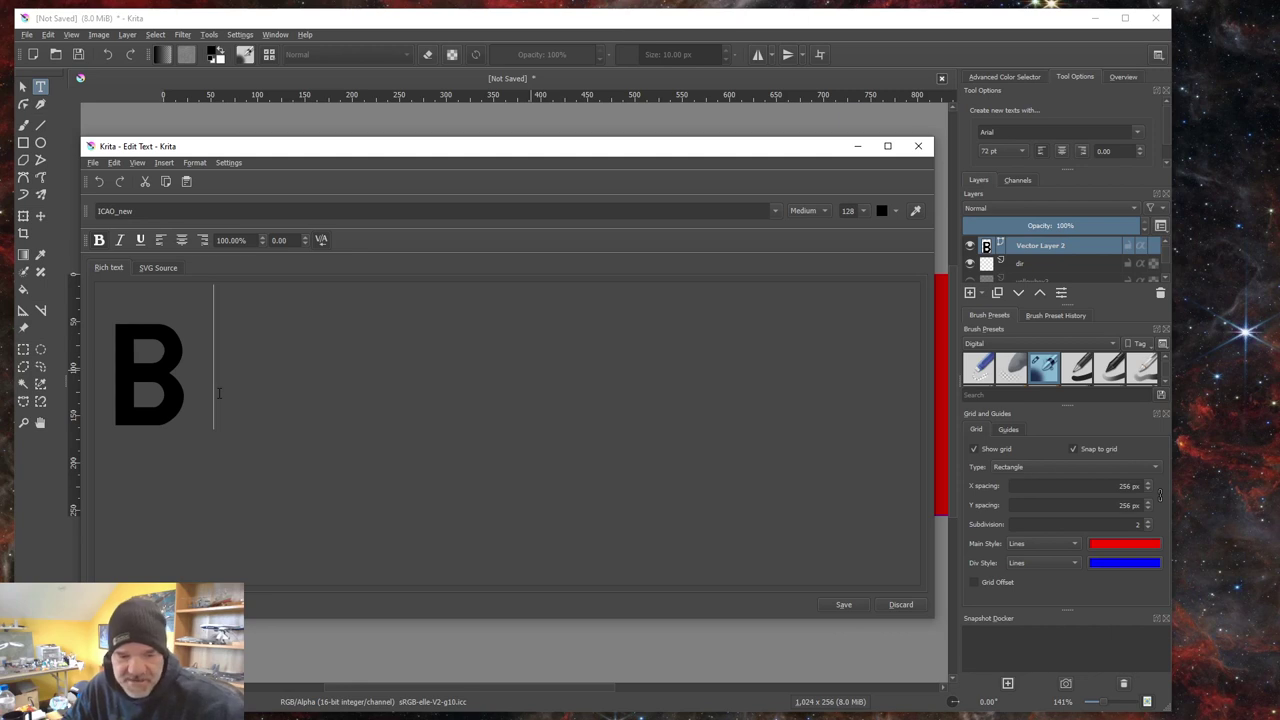
pyautogui.write('#')
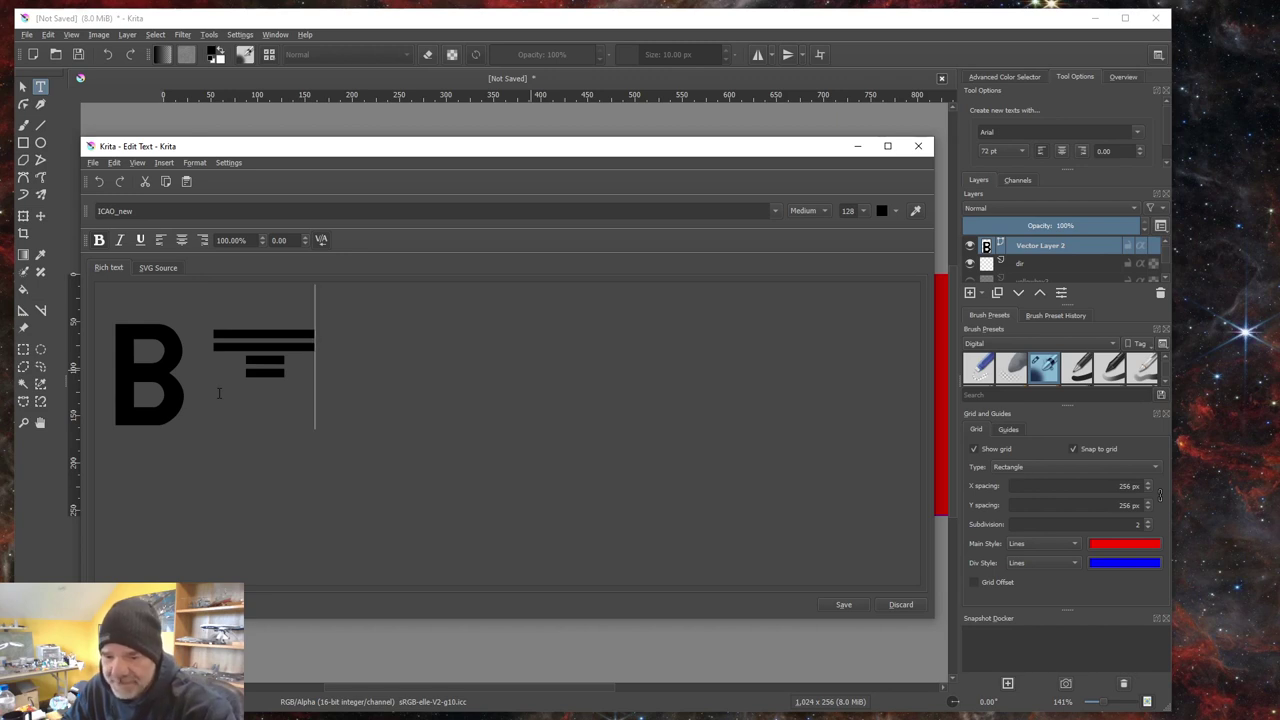
pyautogui.press('BackSpace')
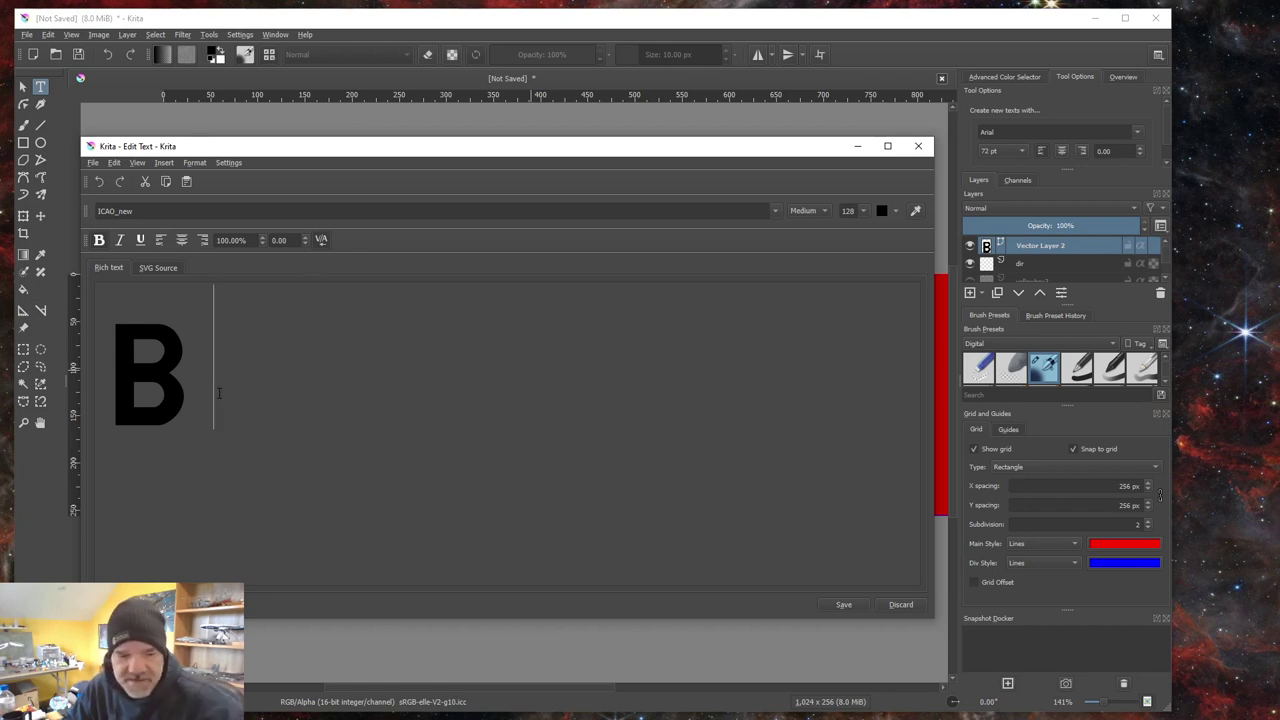
pyautogui.write('d')
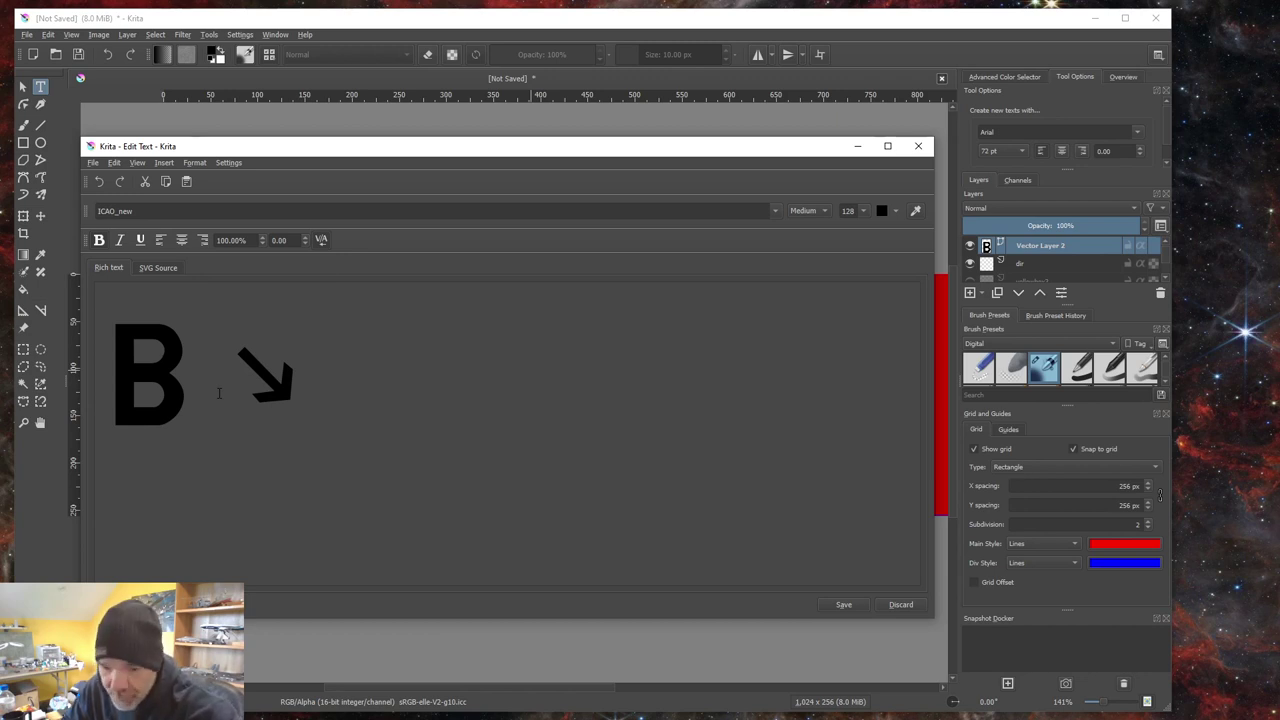
pyautogui.press('BackSpace')
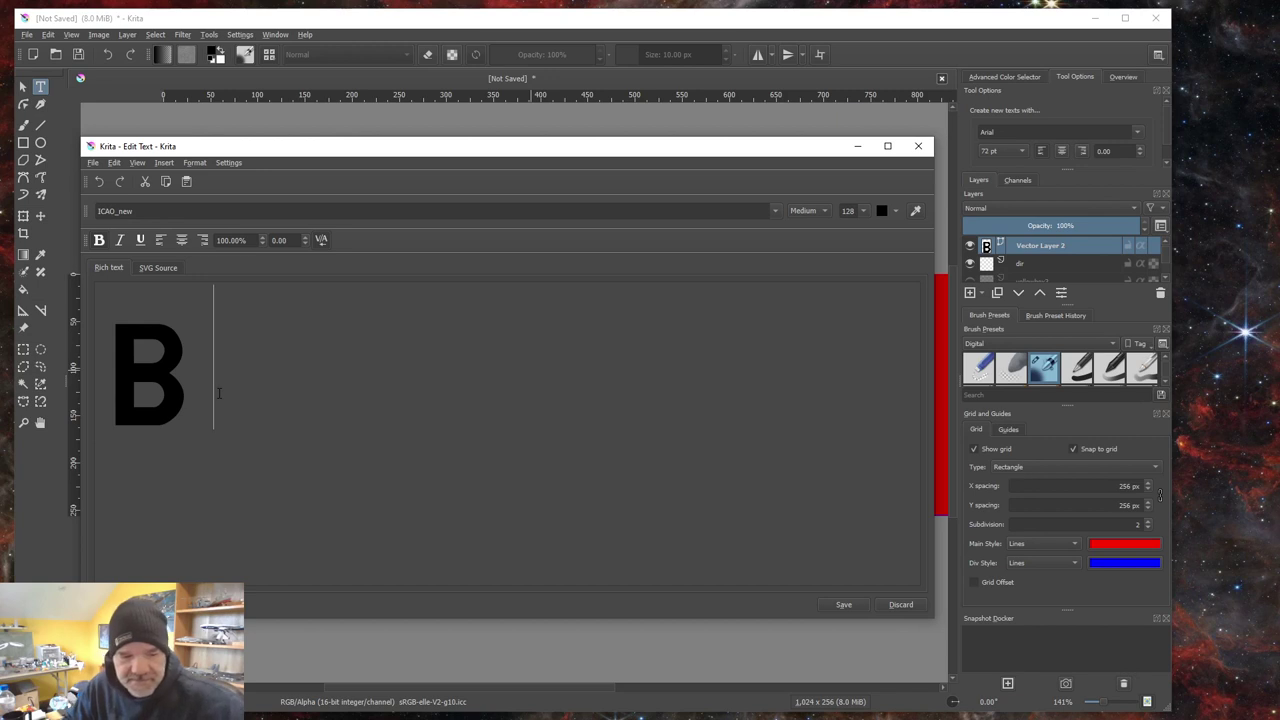
# Step: Append a right arrow after the B, save the text, and move it so the B starts about 15 px inside the yellow panel's left edge
pyautogui.write('→')
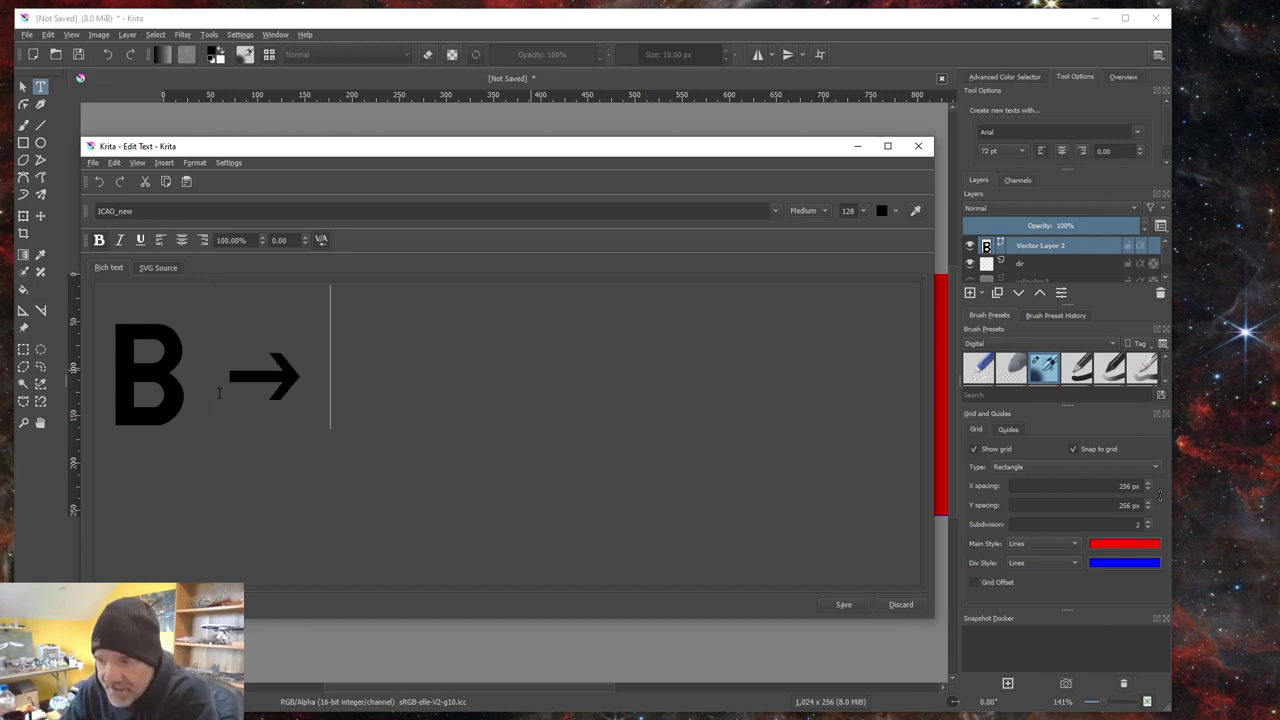
pyautogui.click(843, 607)
pyautogui.click(901, 606)
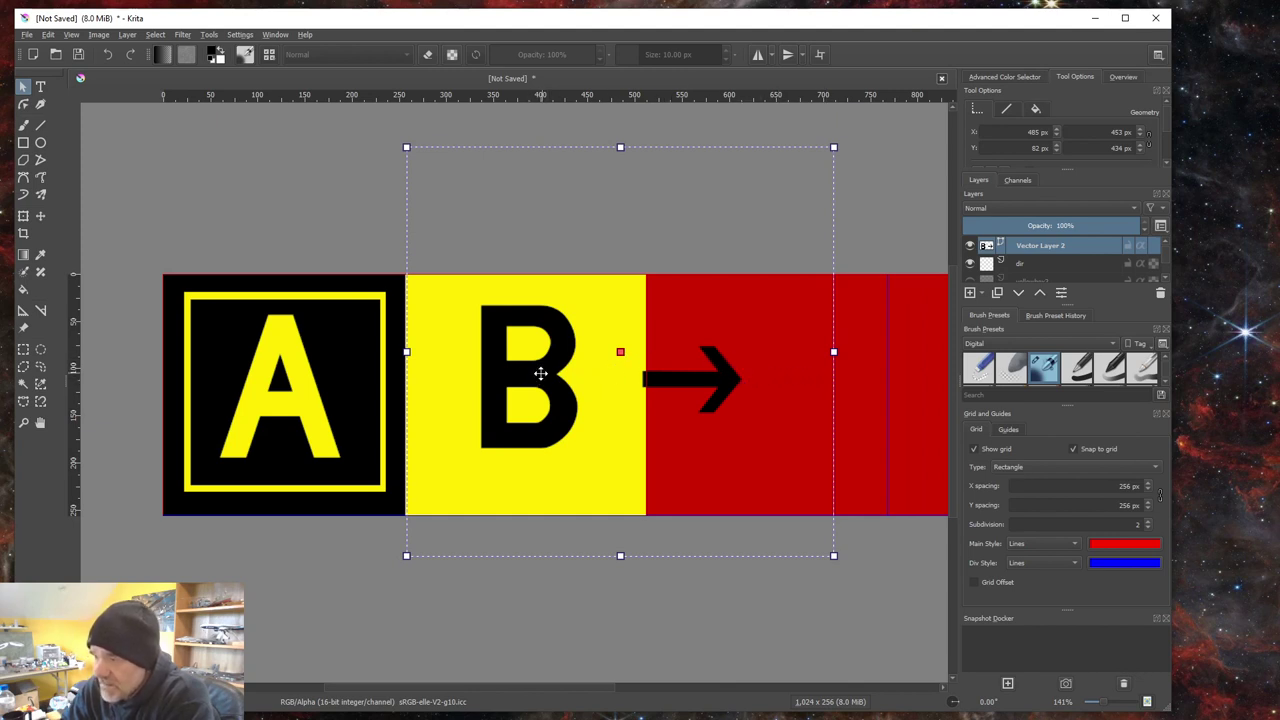
pyautogui.click(40, 216)
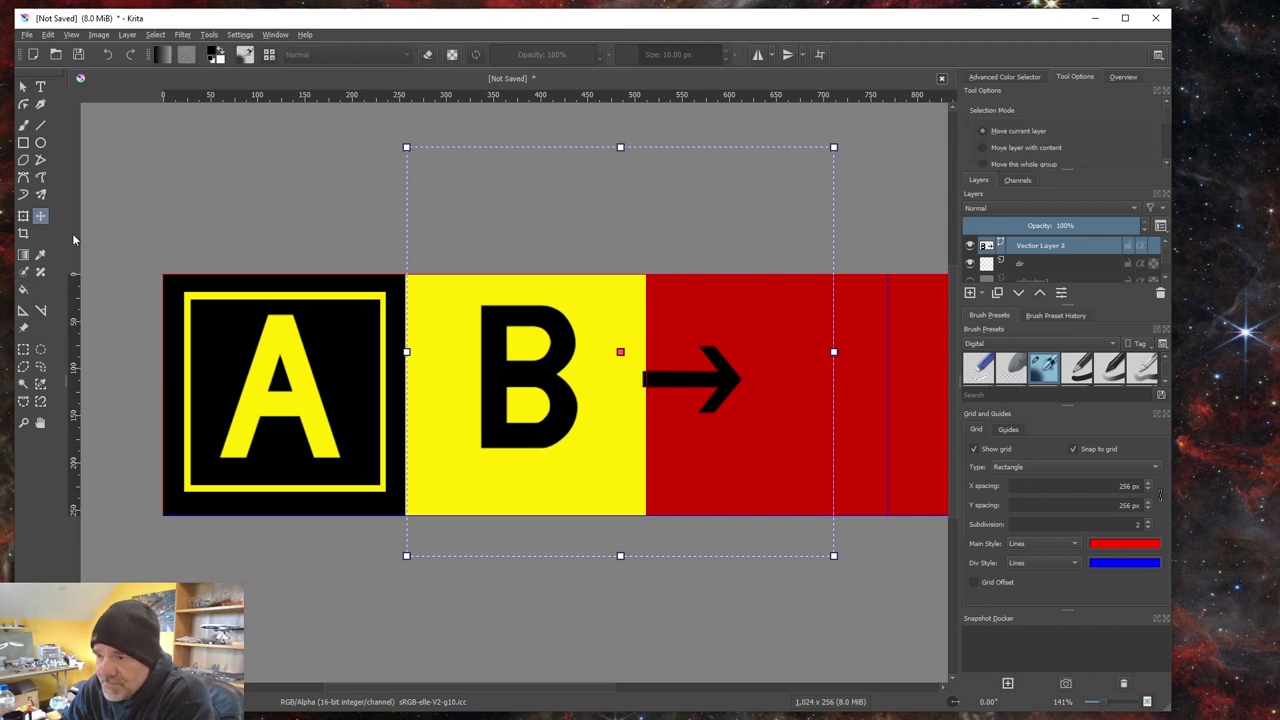
pyautogui.moveTo(520, 375); pyautogui.dragTo(468, 377)
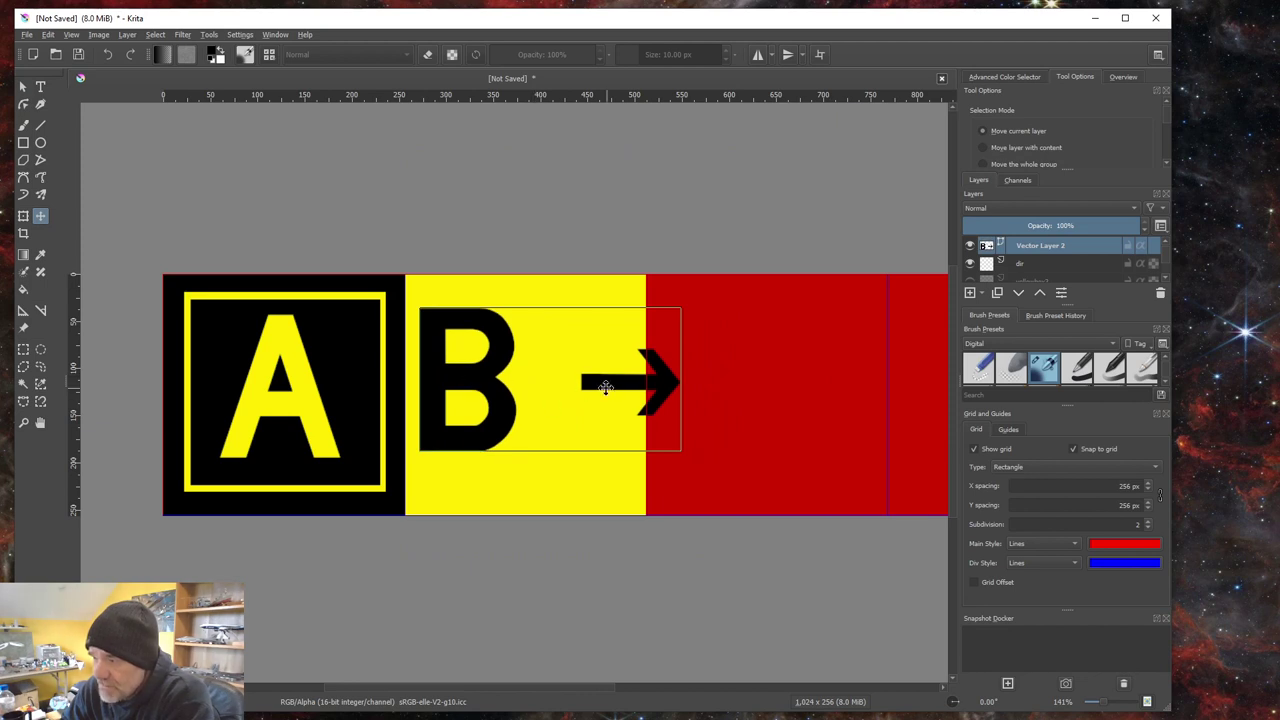
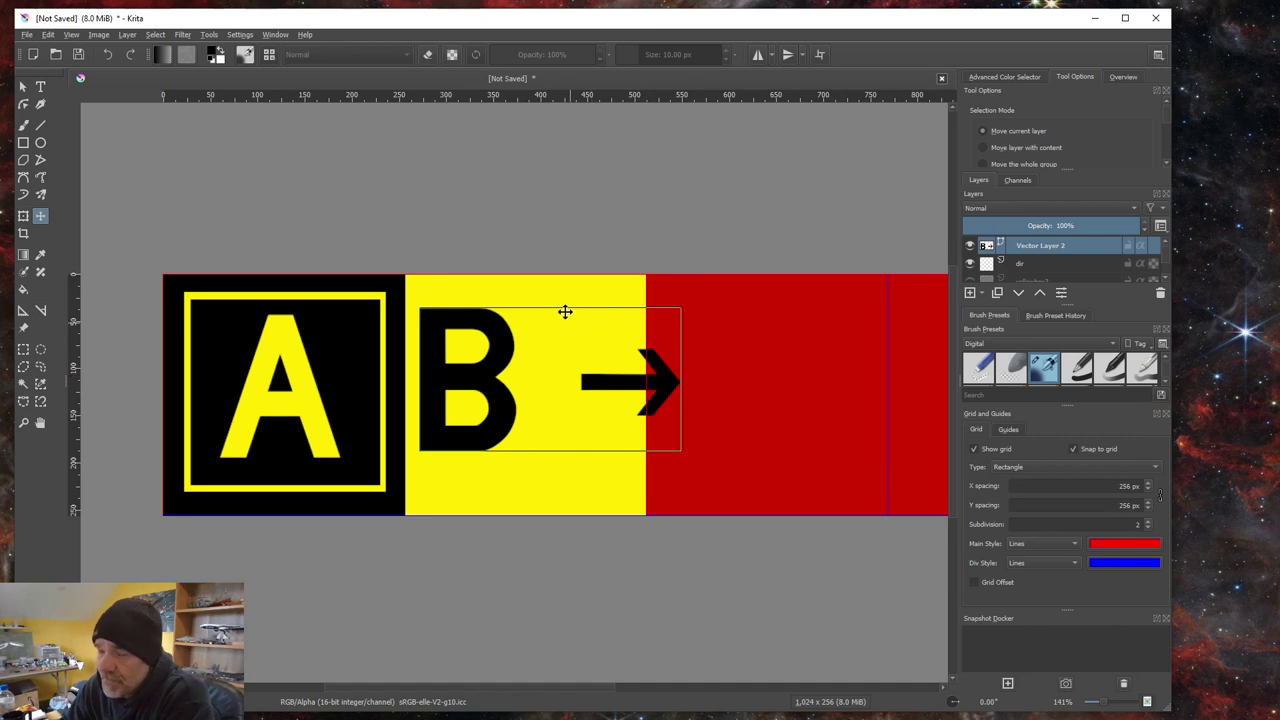
# Step: Reopen the B and arrow text, set the letter spacing of all its characters to -20, and save it
pyautogui.click(41, 88)
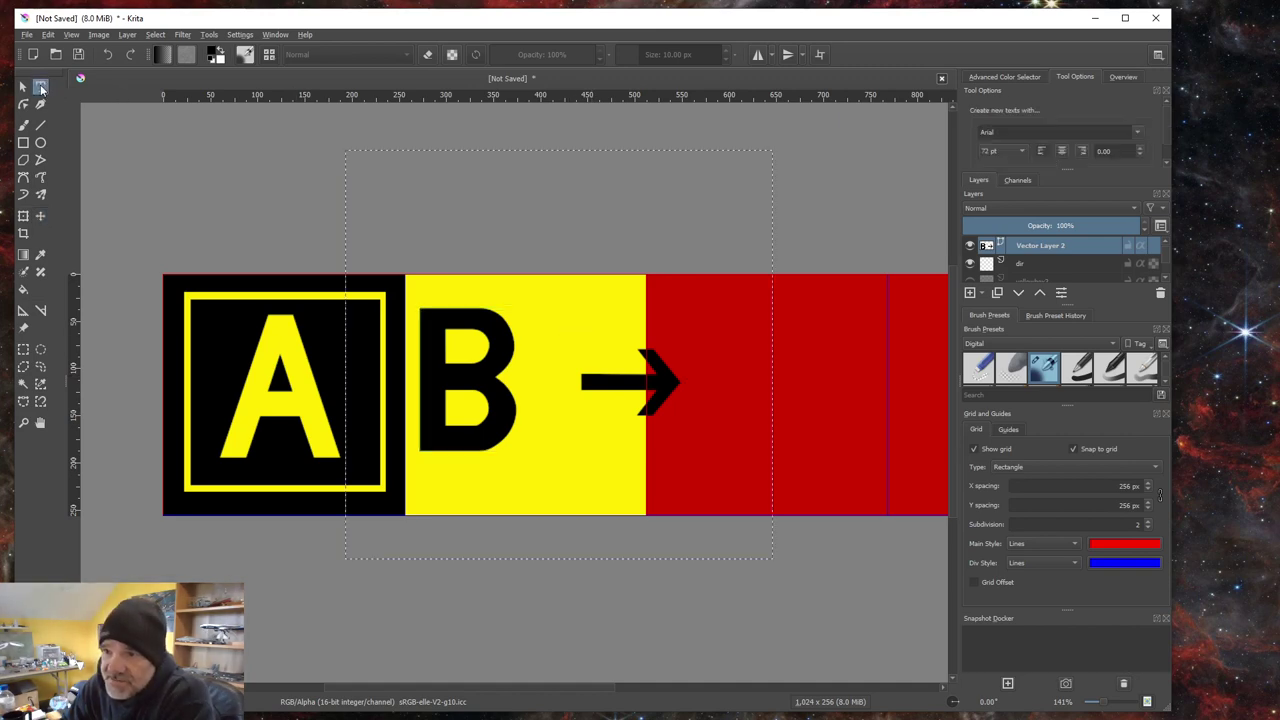
pyautogui.click(537, 398)
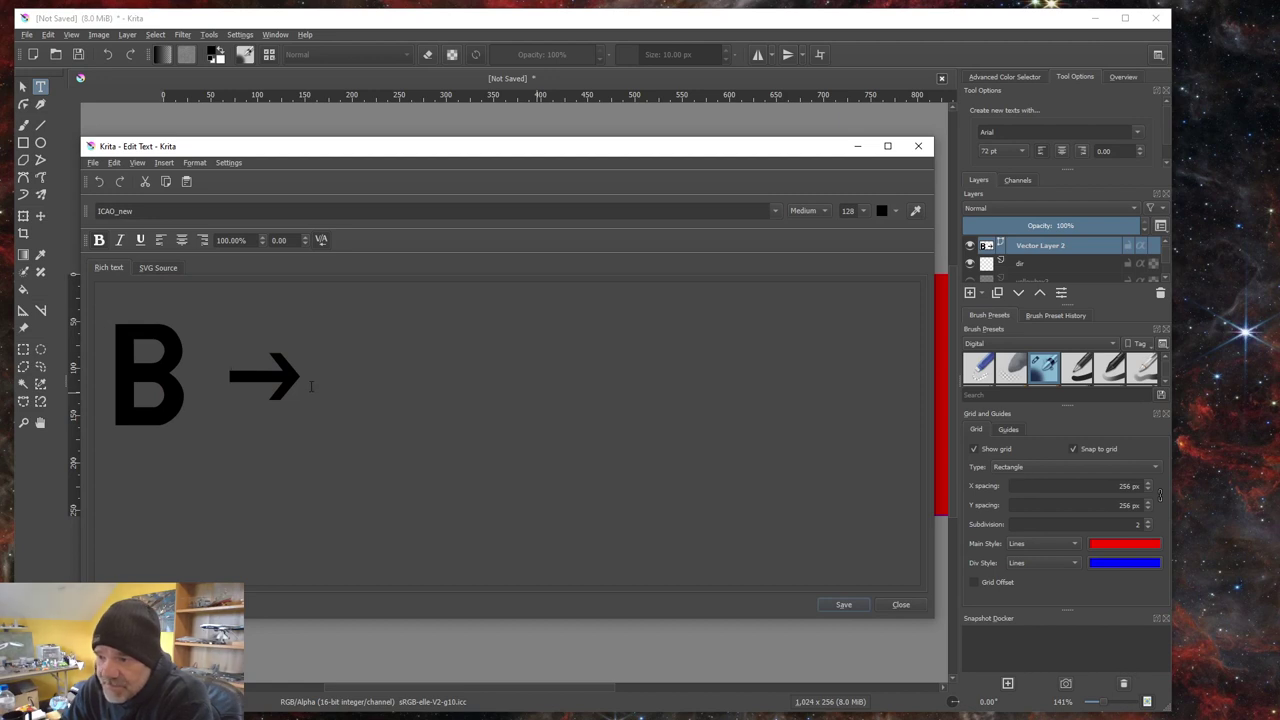
pyautogui.hotkey('shift', 'Left')
pyautogui.hotkey('shift', 'Left')
pyautogui.hotkey('shift', 'Left')
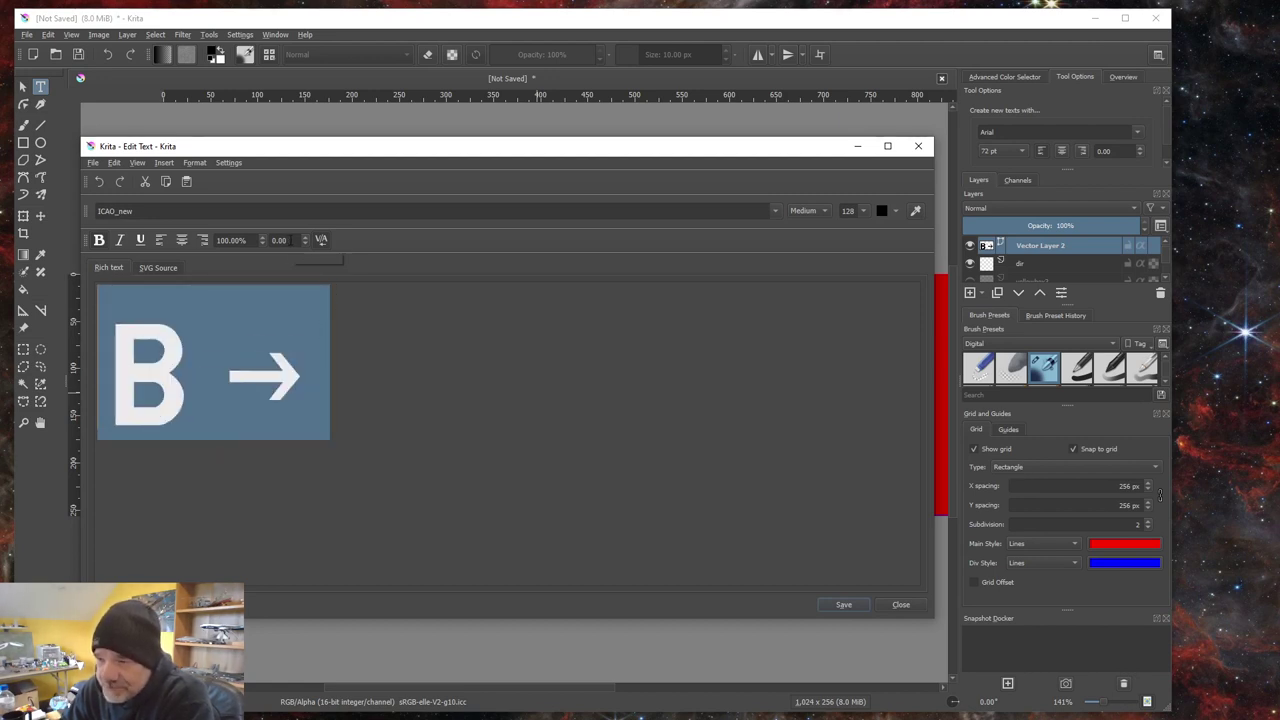
pyautogui.click(280, 240)
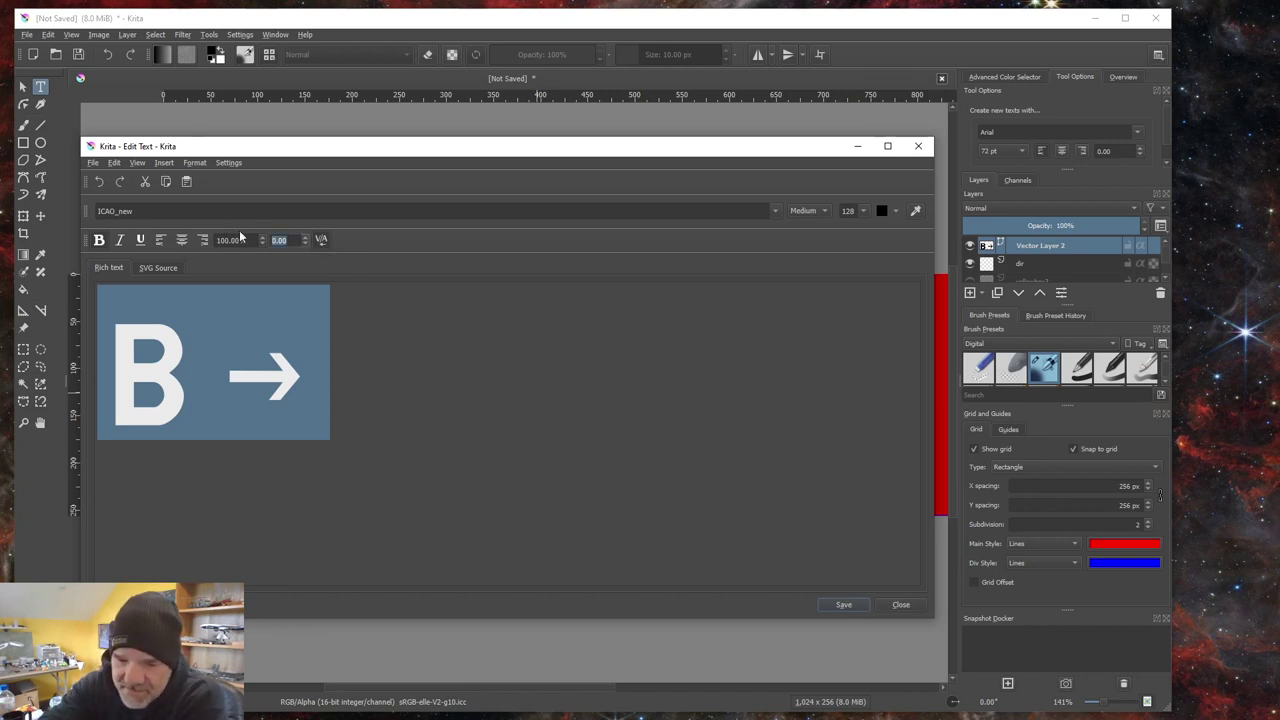
pyautogui.write('-20')
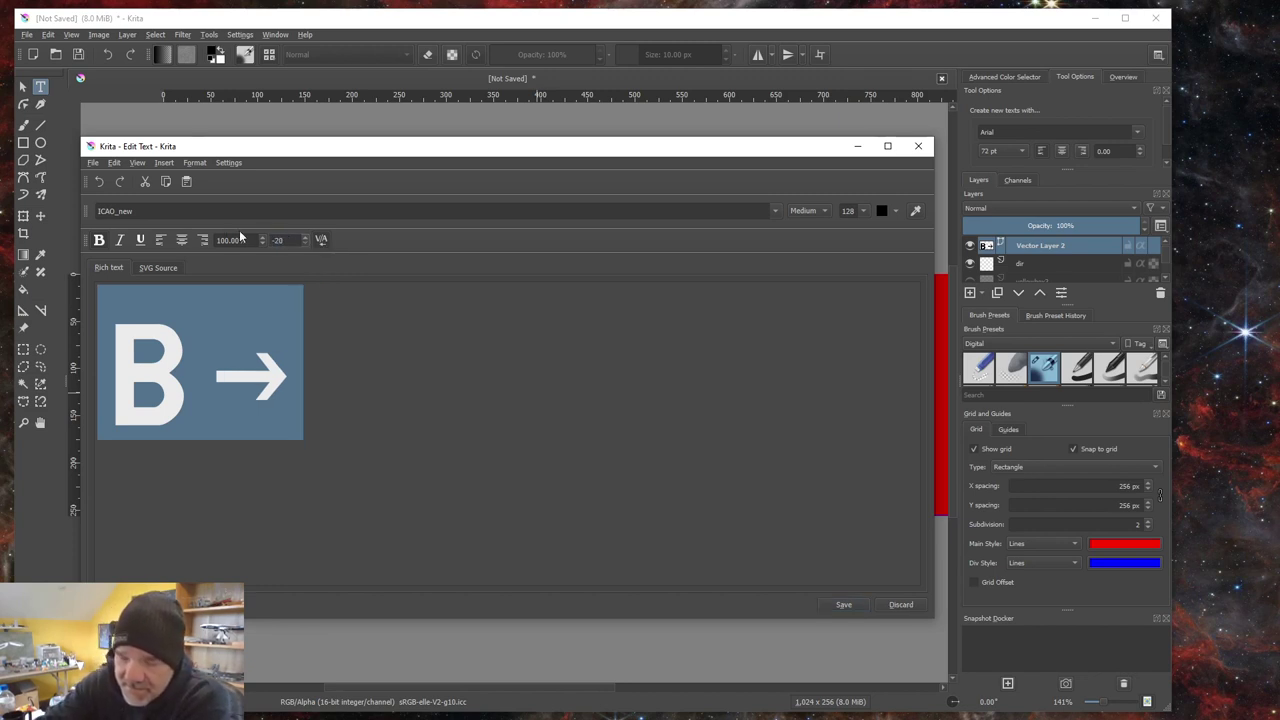
pyautogui.press('Return')
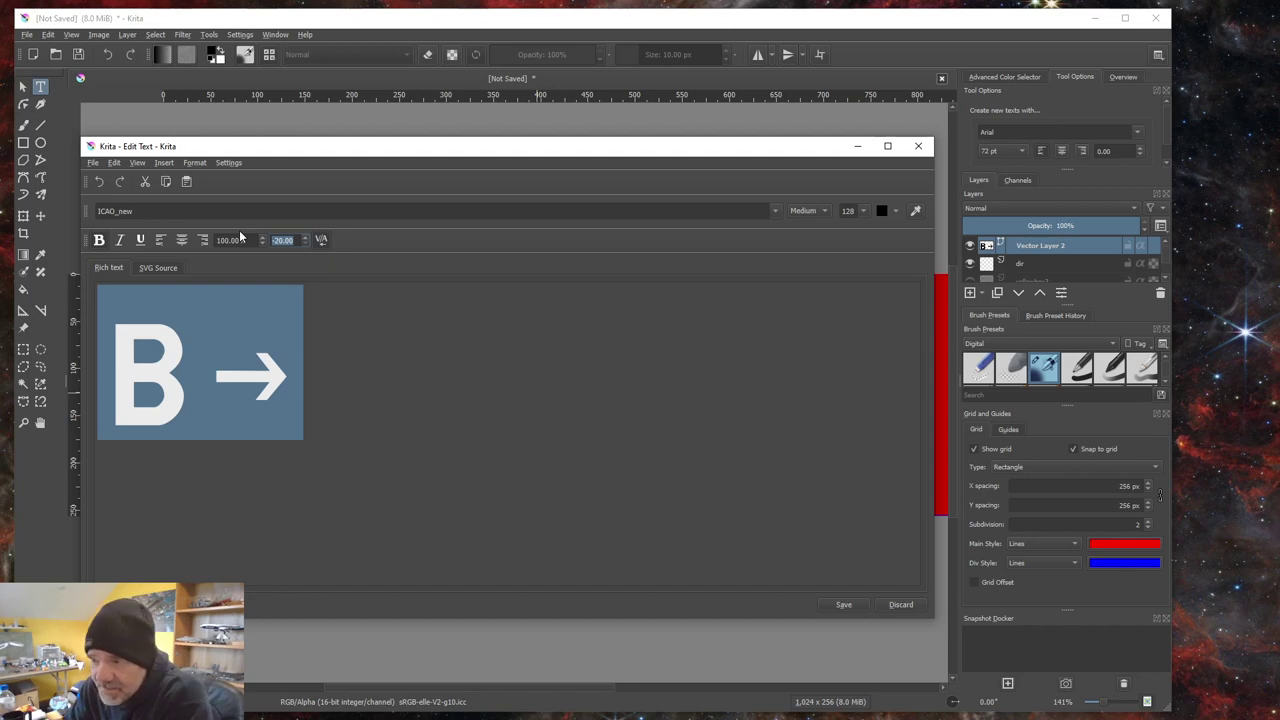
pyautogui.click(900, 604)
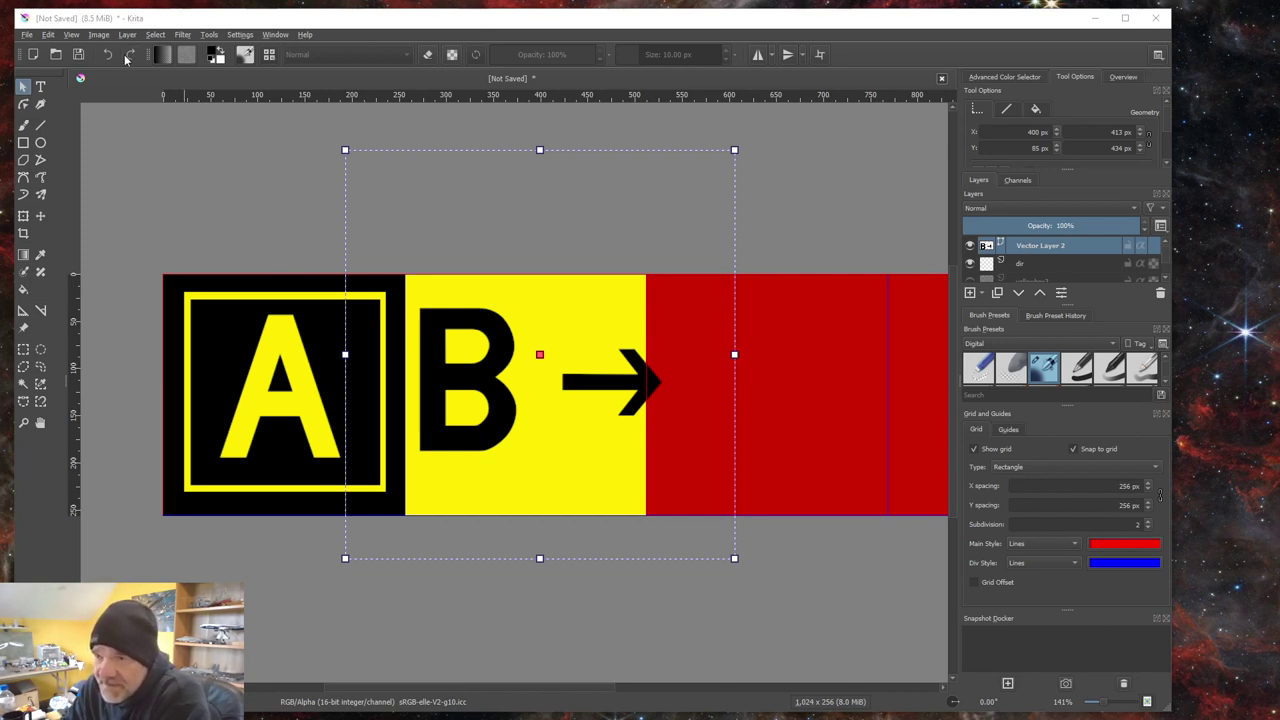
# Step: Reopen the B text, retry its letter spacing ending on -20, then erase the arrow after the B and save
pyautogui.click(40, 87)
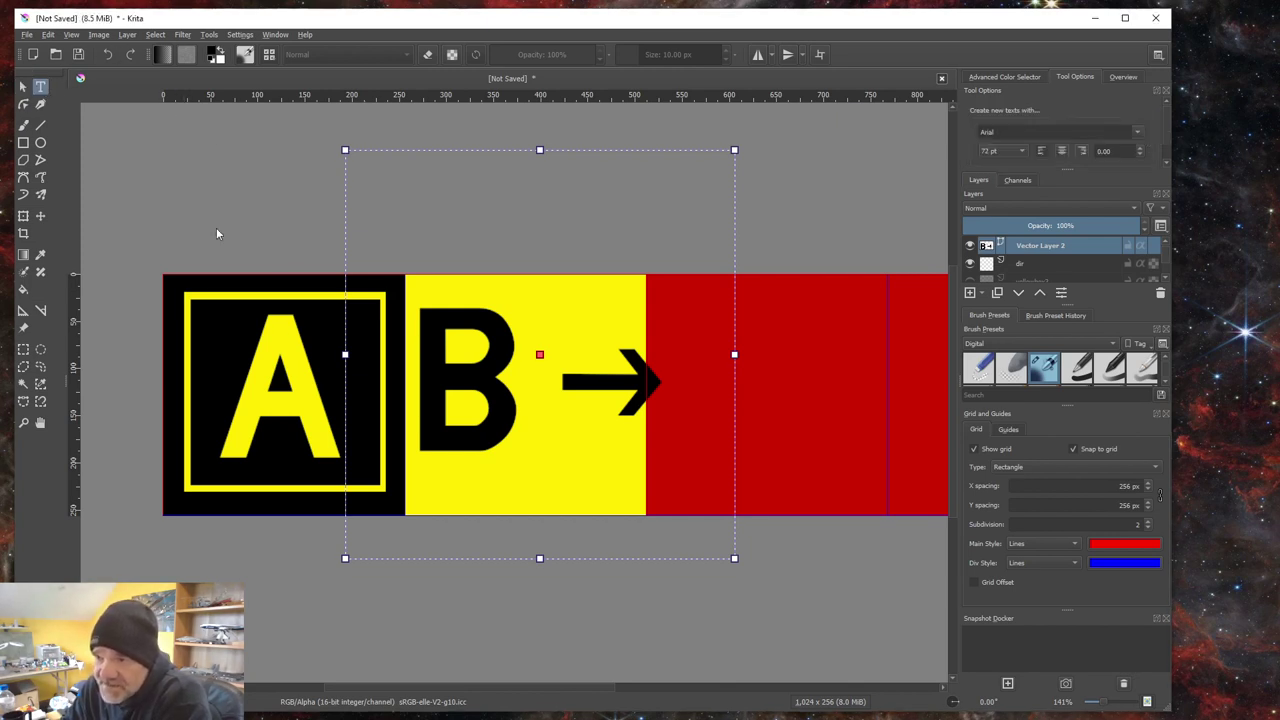
pyautogui.click(523, 392)
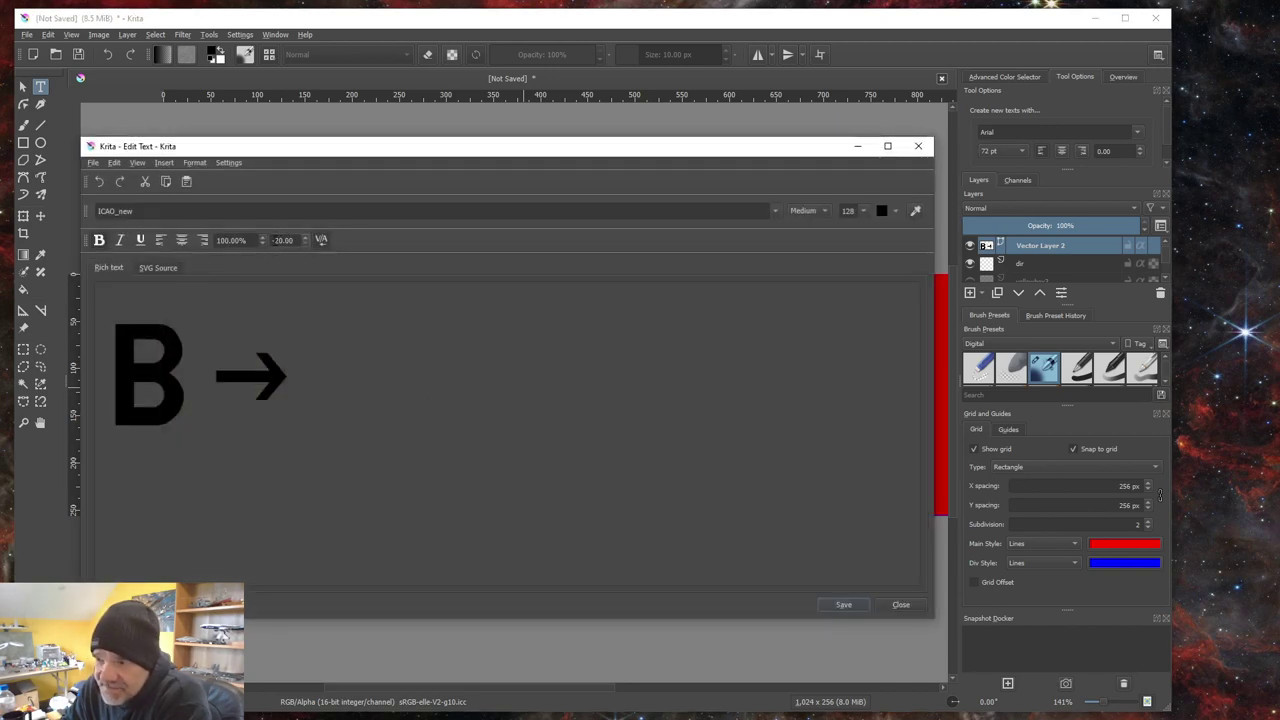
pyautogui.write('-')
pyautogui.press('Return')
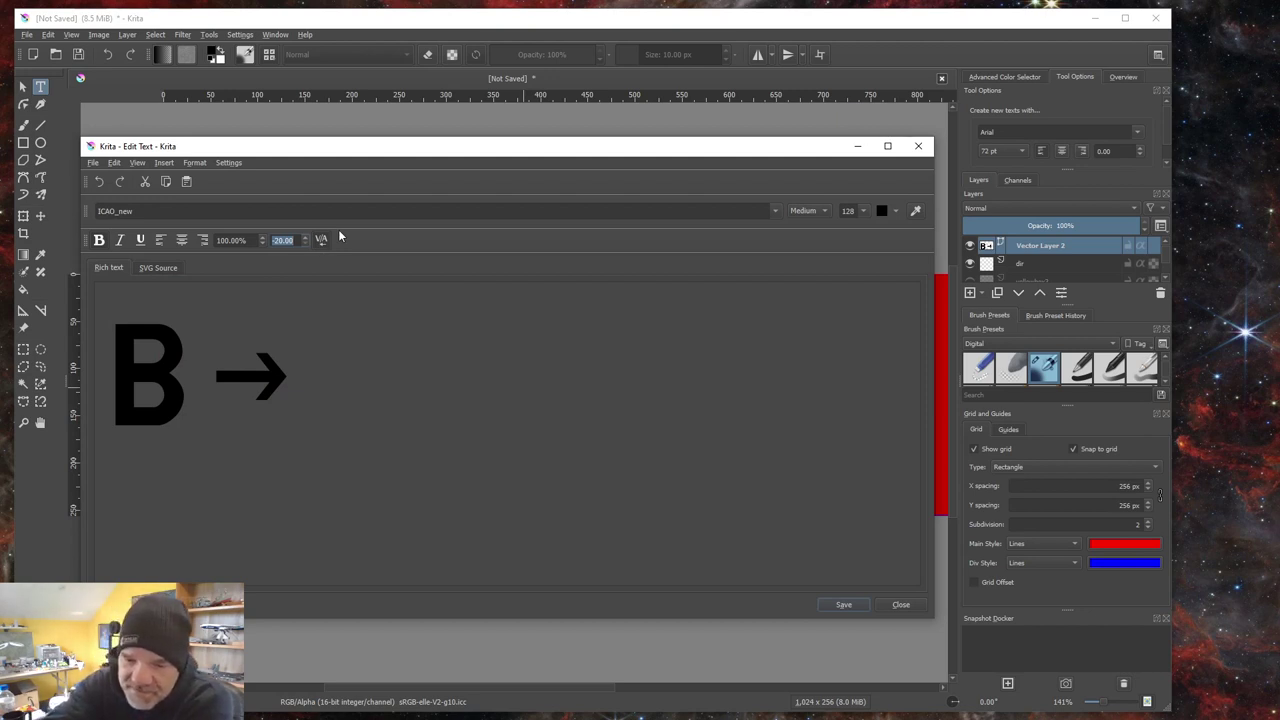
pyautogui.write('-4')
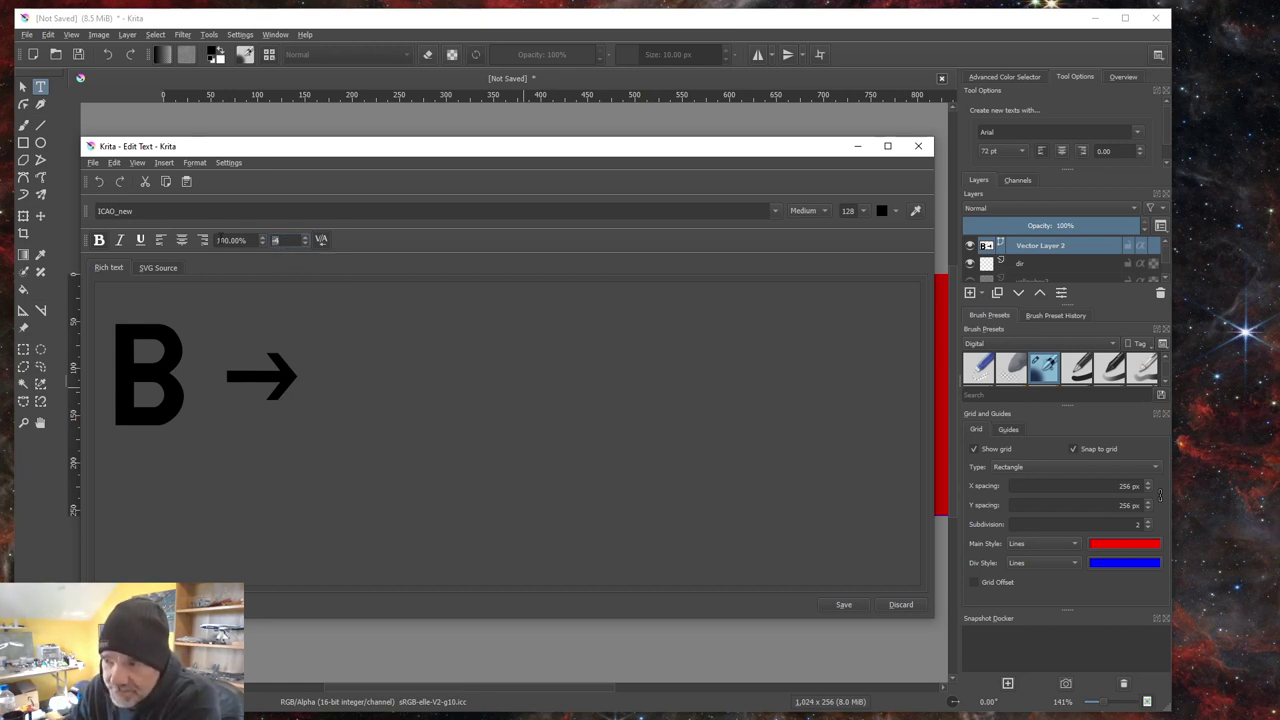
pyautogui.press('Up')
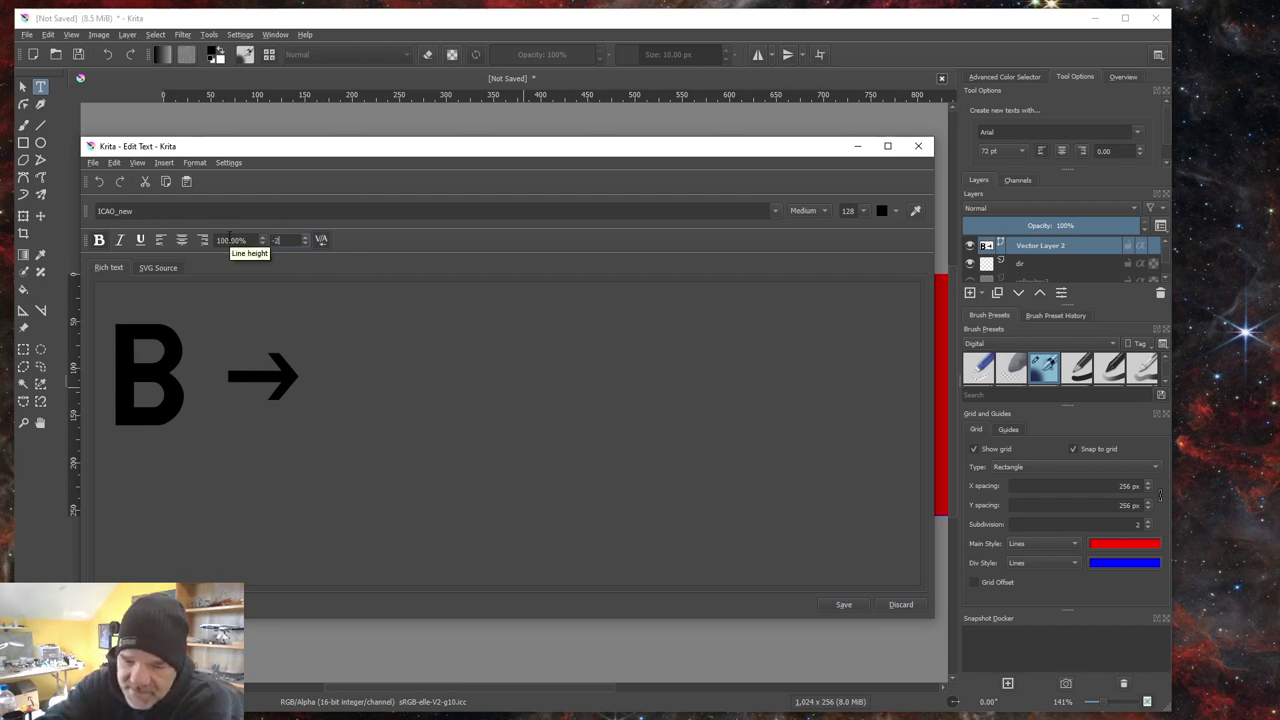
pyautogui.write('0')
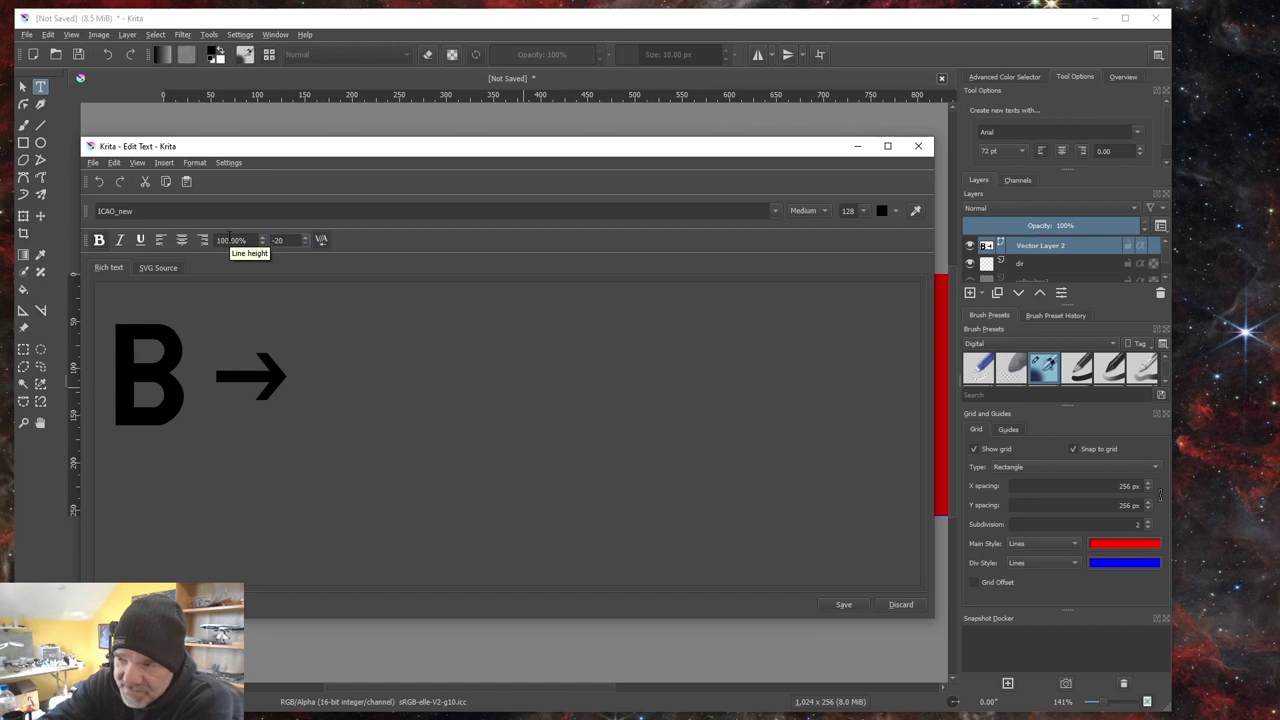
pyautogui.press('Return')
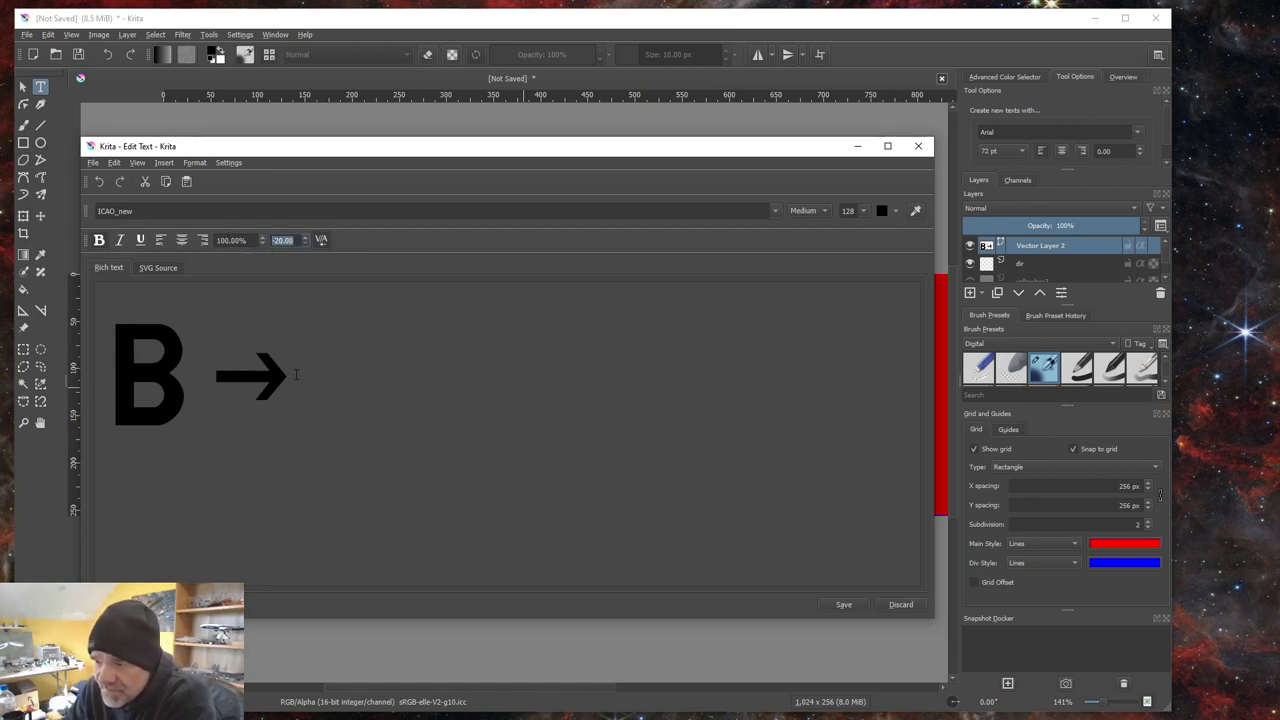
pyautogui.click(298, 379)
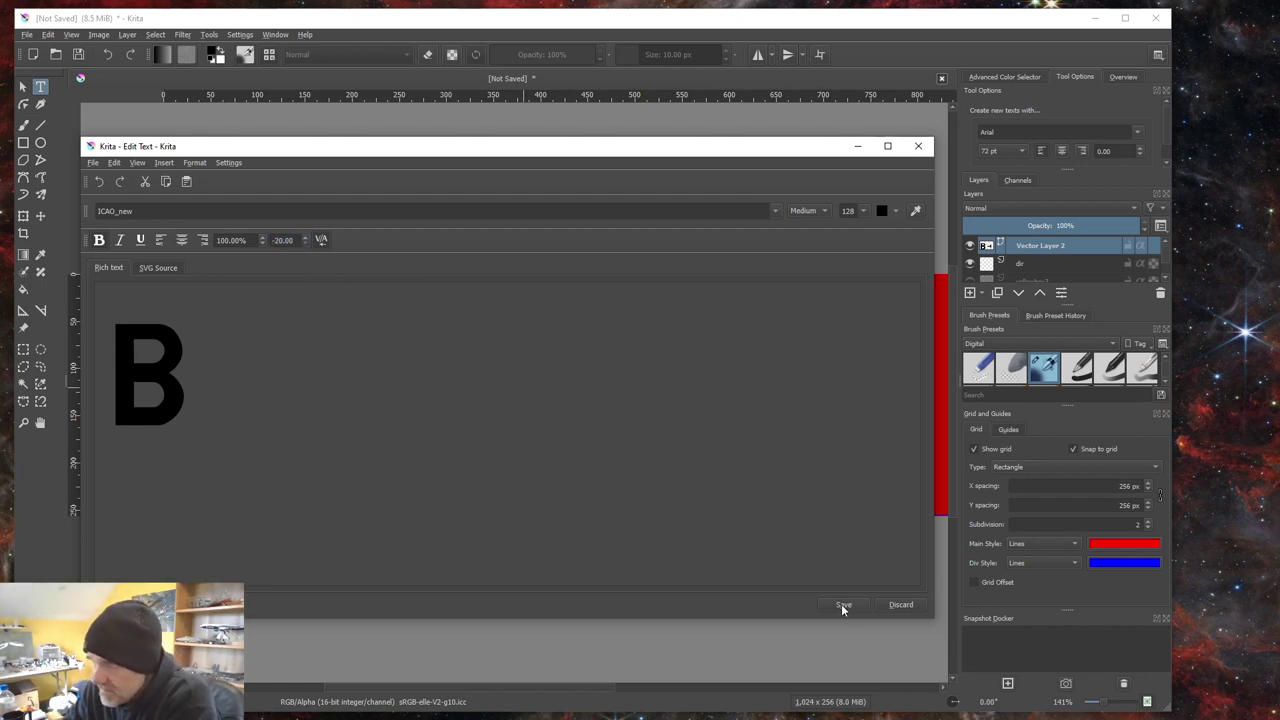
pyautogui.click(898, 606)
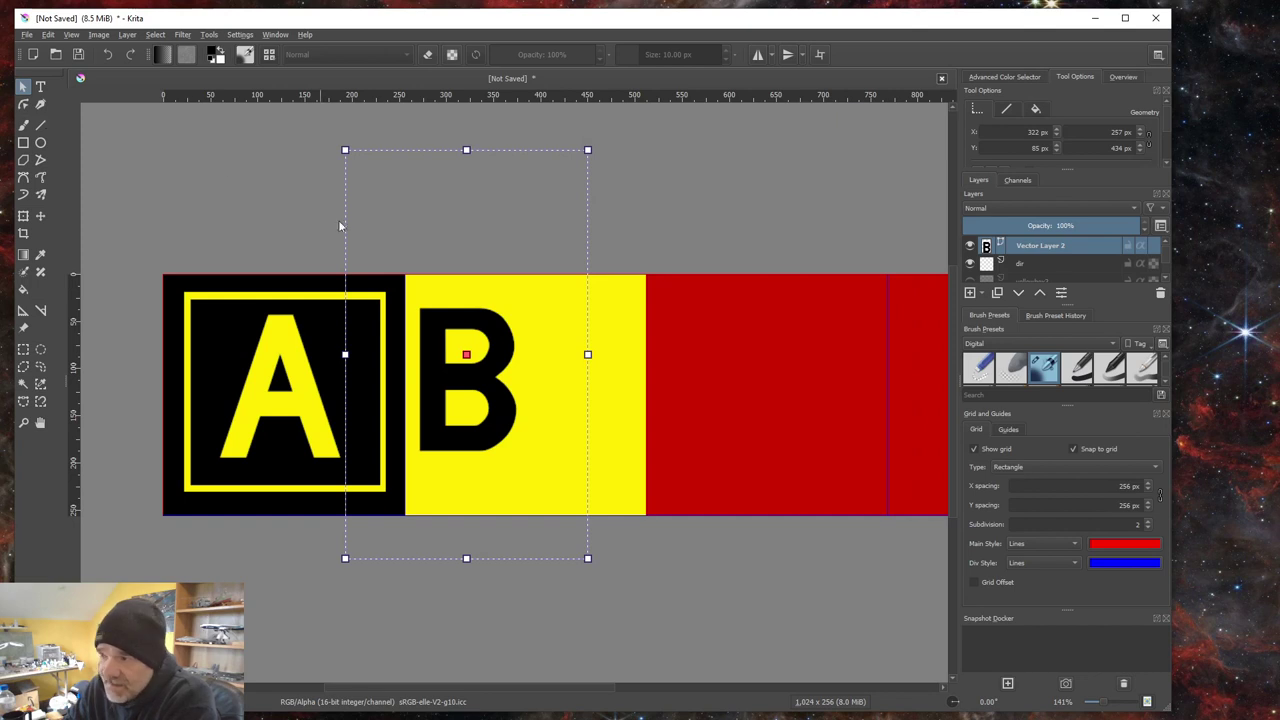
# Step: Add a new paint layer and draw a separate text object over the yellow panel
pyautogui.click(127, 35)
pyautogui.moveTo(290, 91)
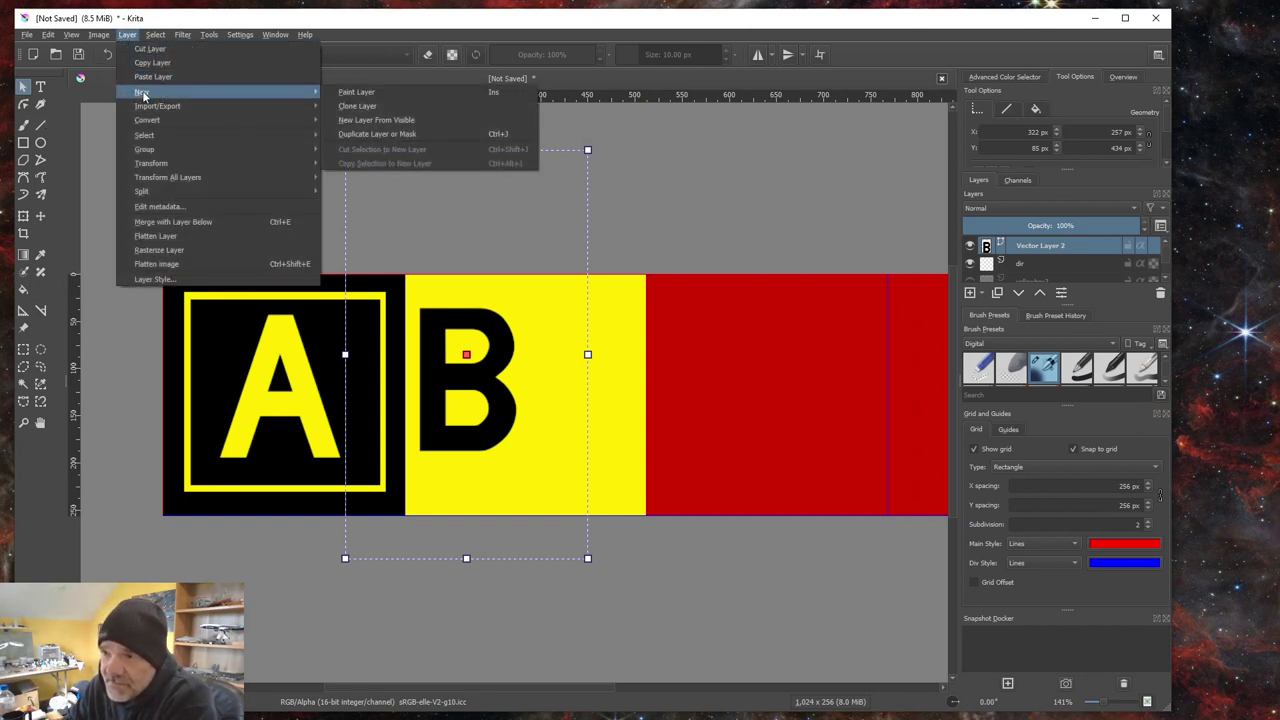
pyautogui.click(352, 91)
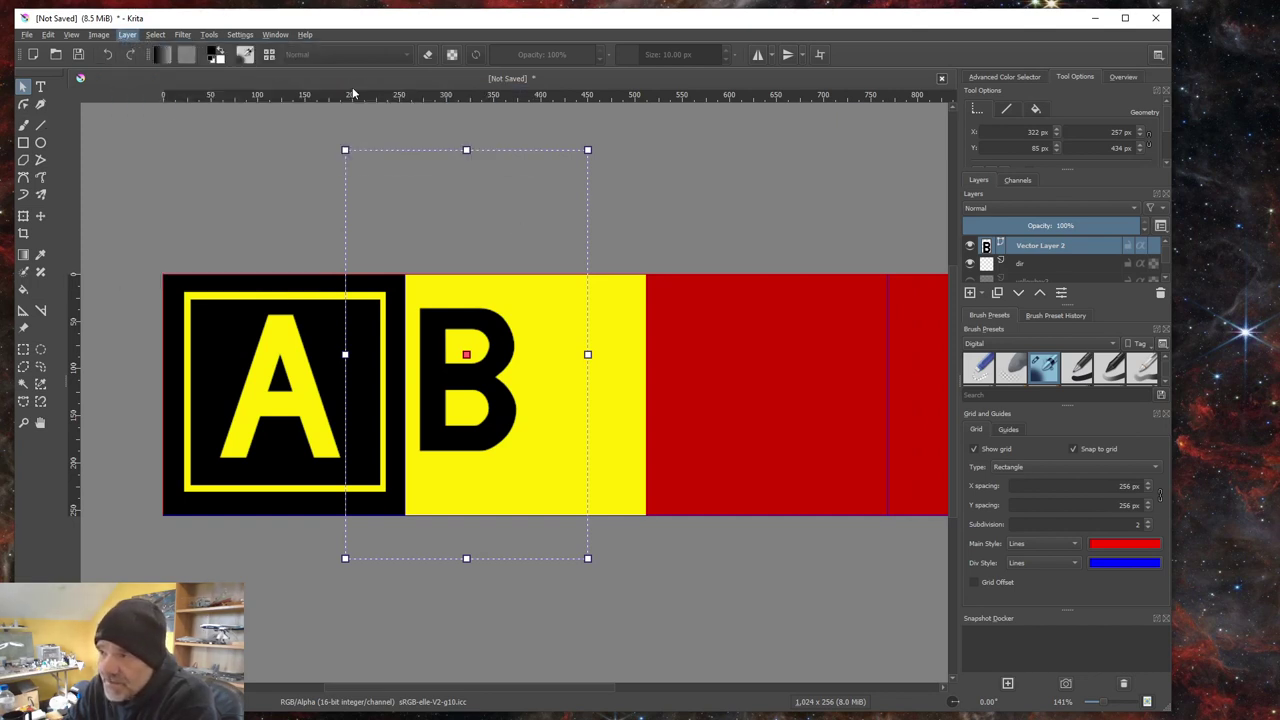
pyautogui.click(41, 89)
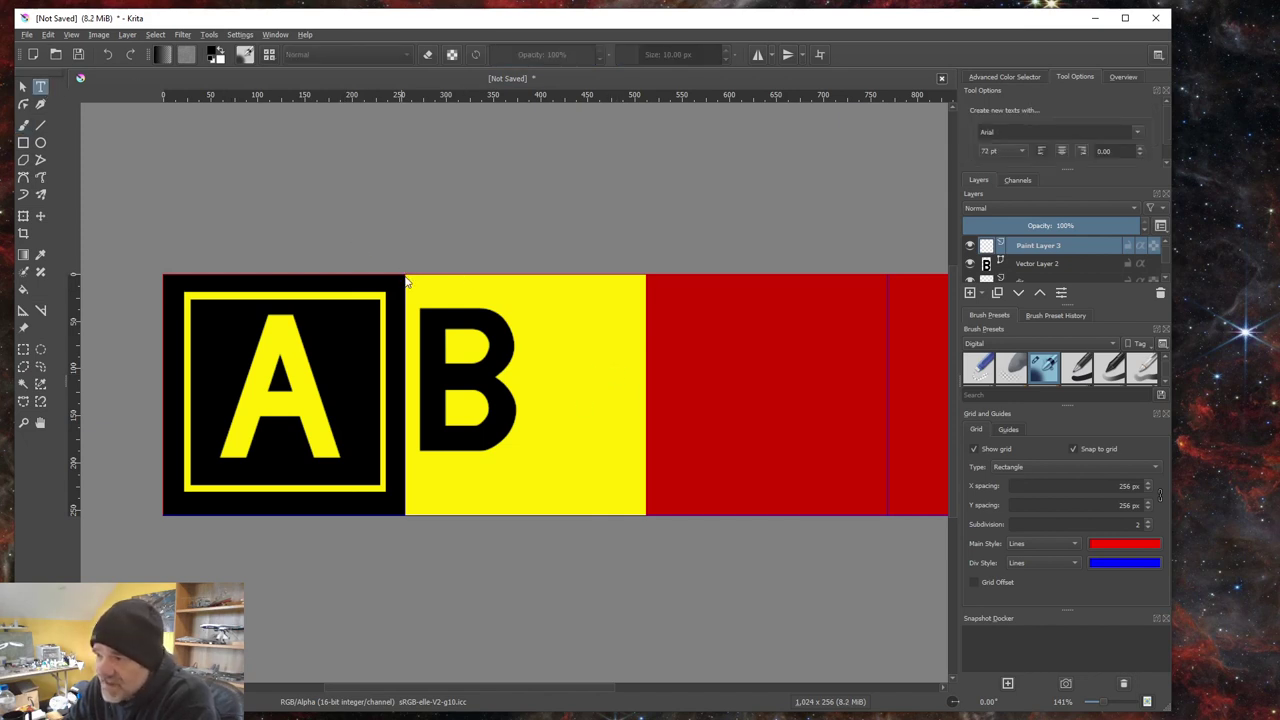
pyautogui.moveTo(453, 315); pyautogui.dragTo(644, 514)
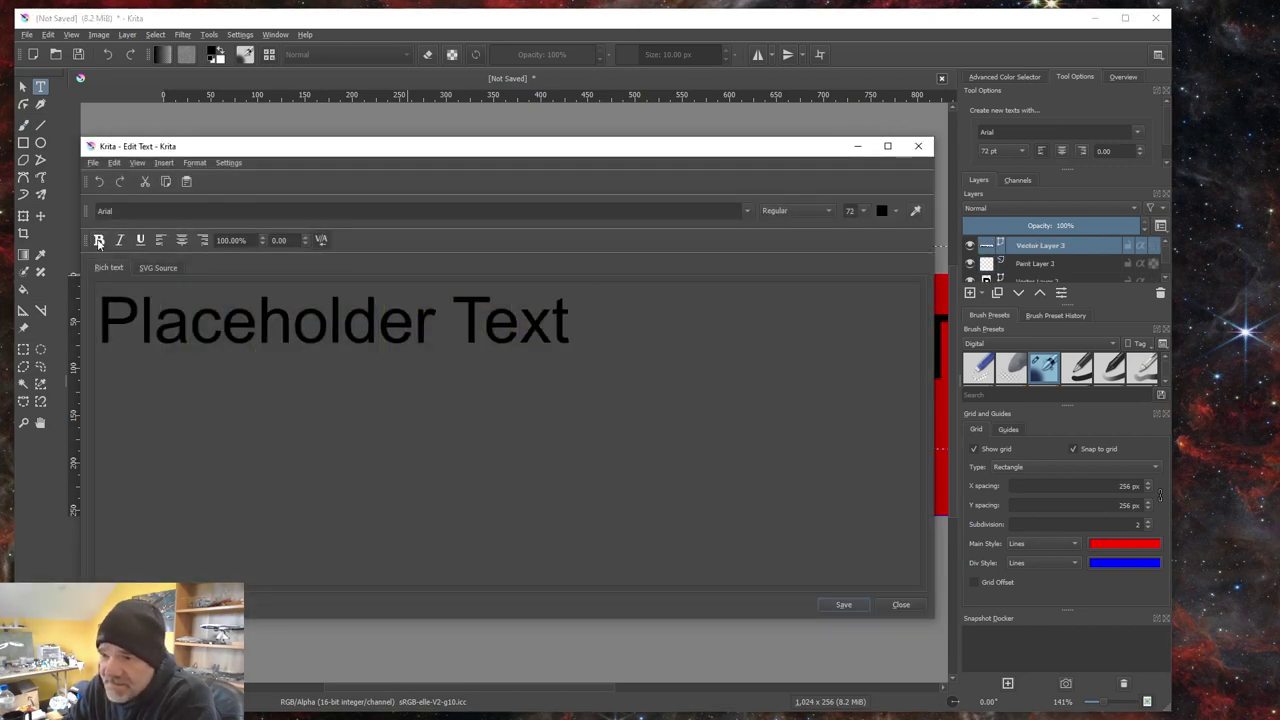
# Step: Make the placeholder text bold and set its font to ICAO_new
pyautogui.click(99, 241)
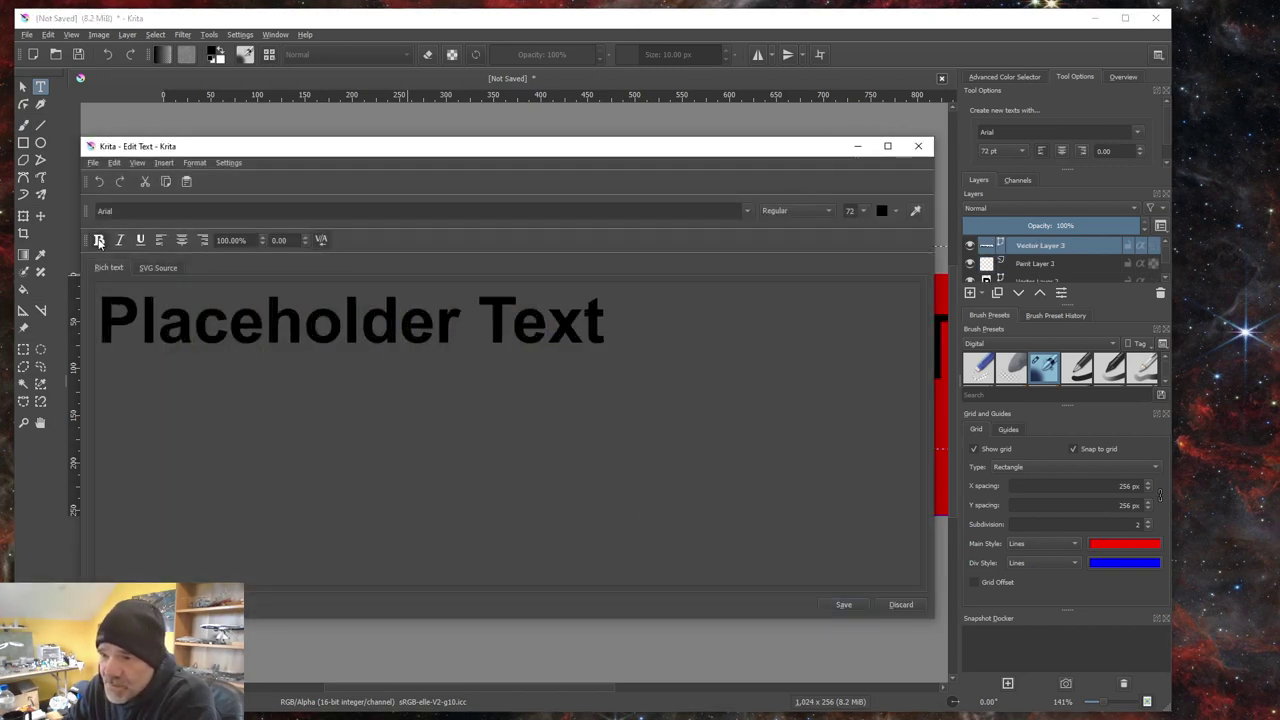
pyautogui.click(747, 210)
pyautogui.click(155, 230)
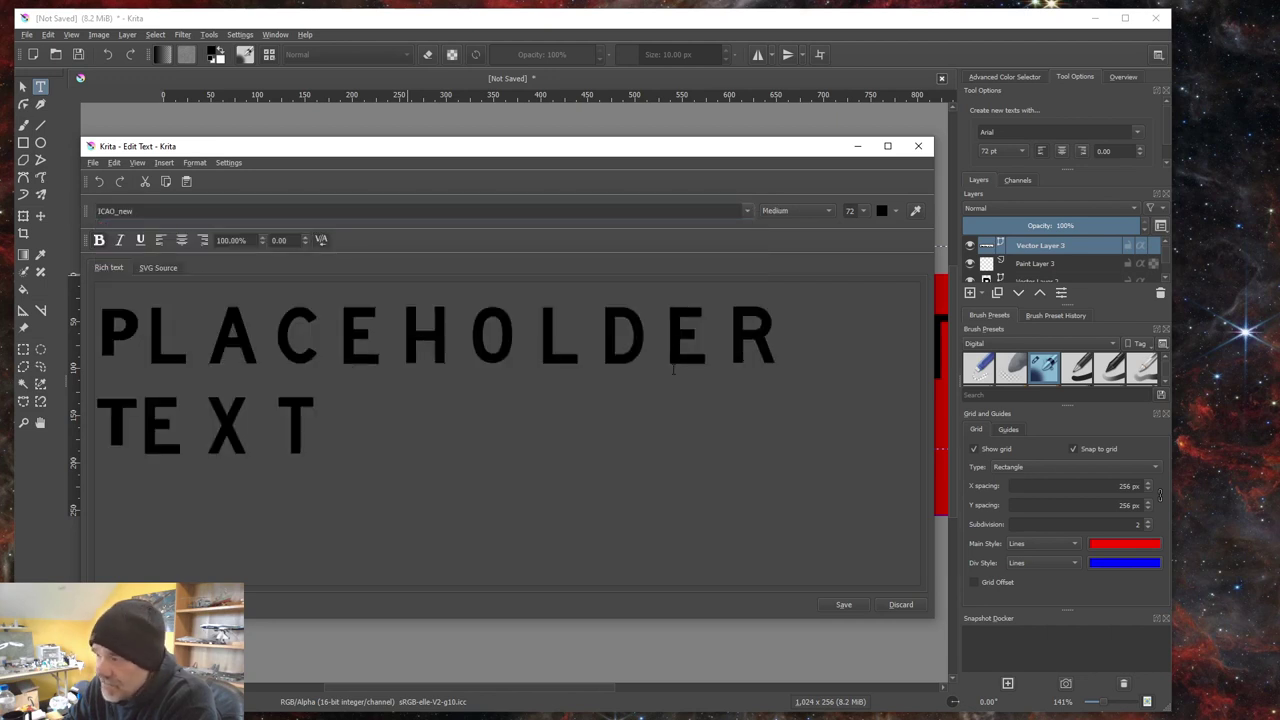
# Step: Replace the placeholder text with a right arrow, set its font size to 128, save it, and close the text editor
pyautogui.moveTo(390, 438); pyautogui.dragTo(64, 319)
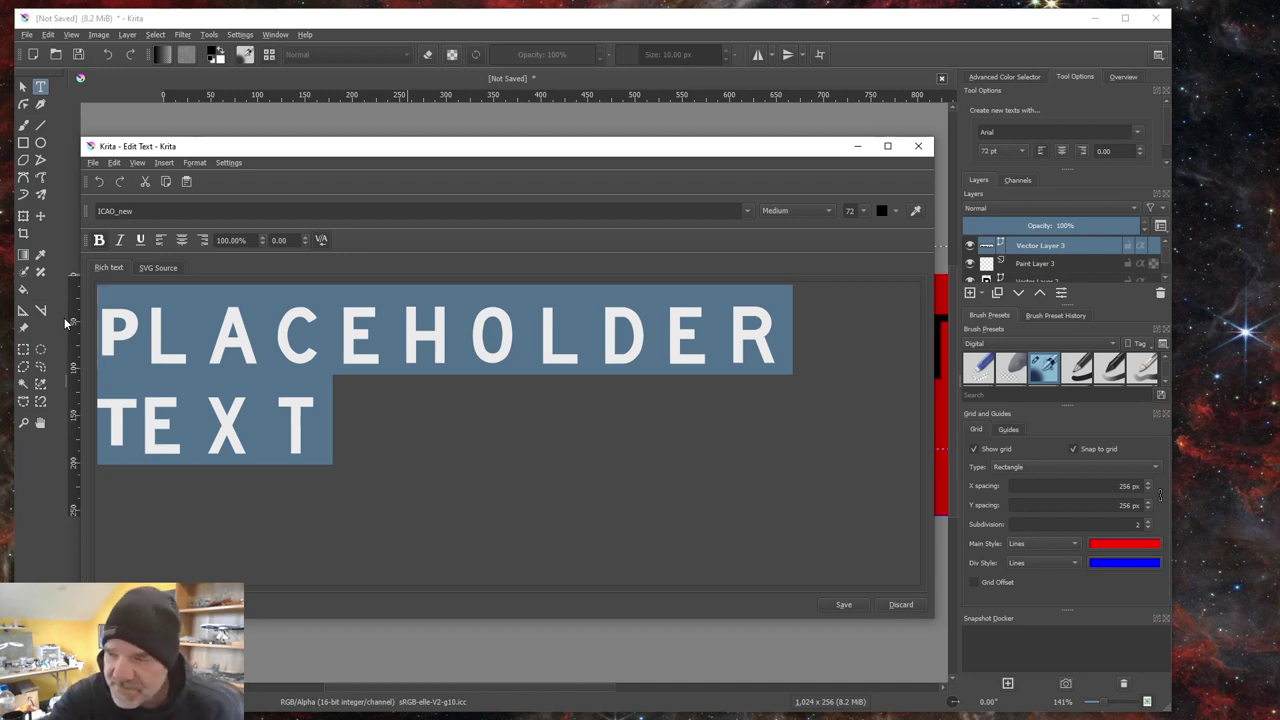
pyautogui.write('→')
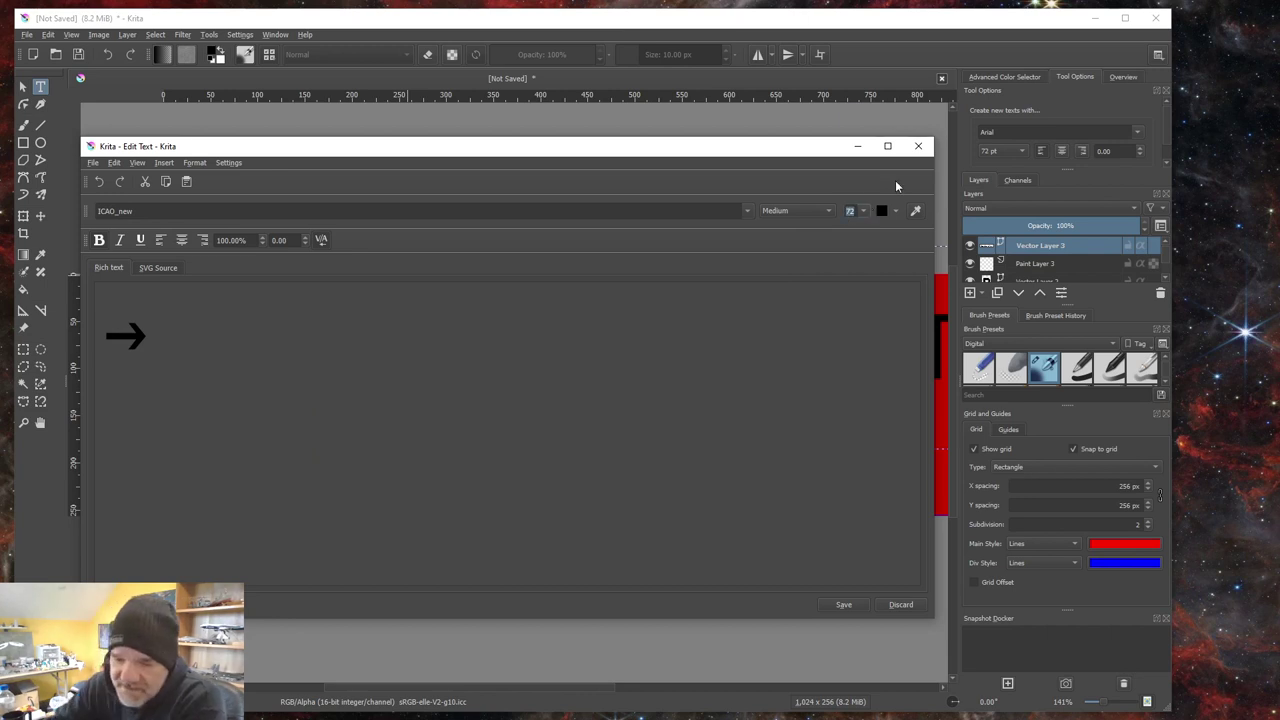
pyautogui.write('128')
pyautogui.press('Return')
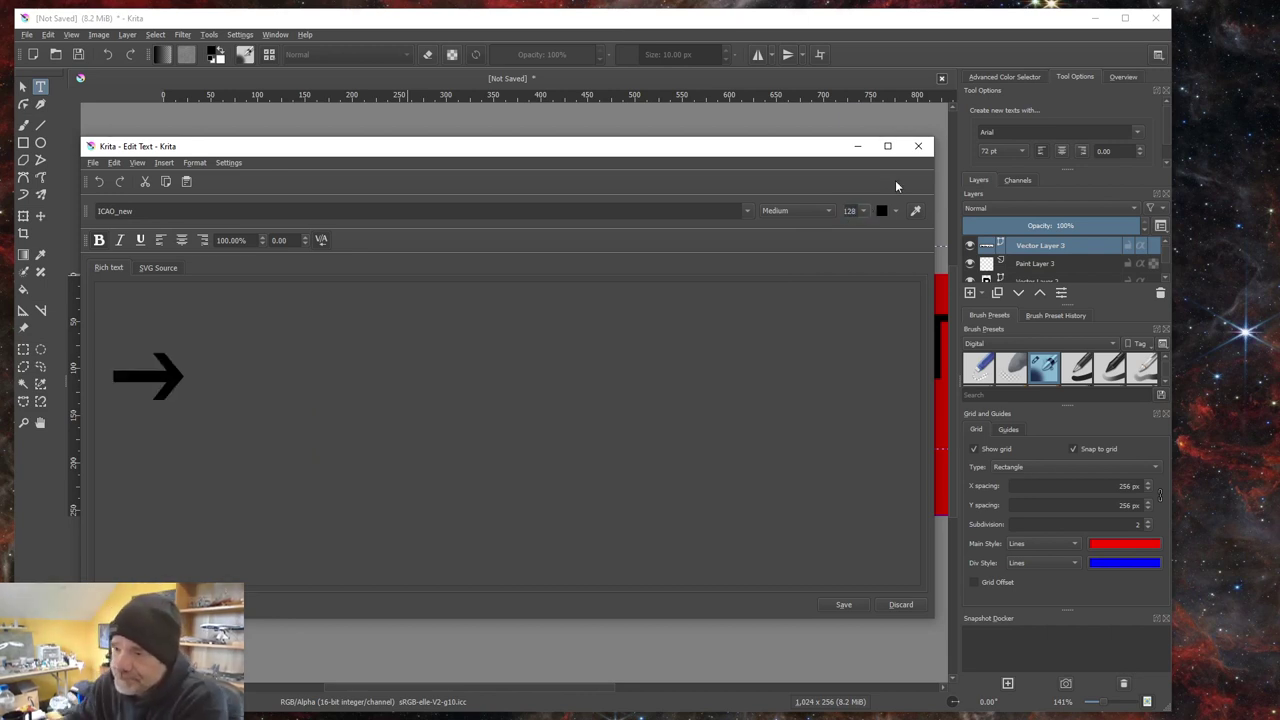
pyautogui.click(847, 605)
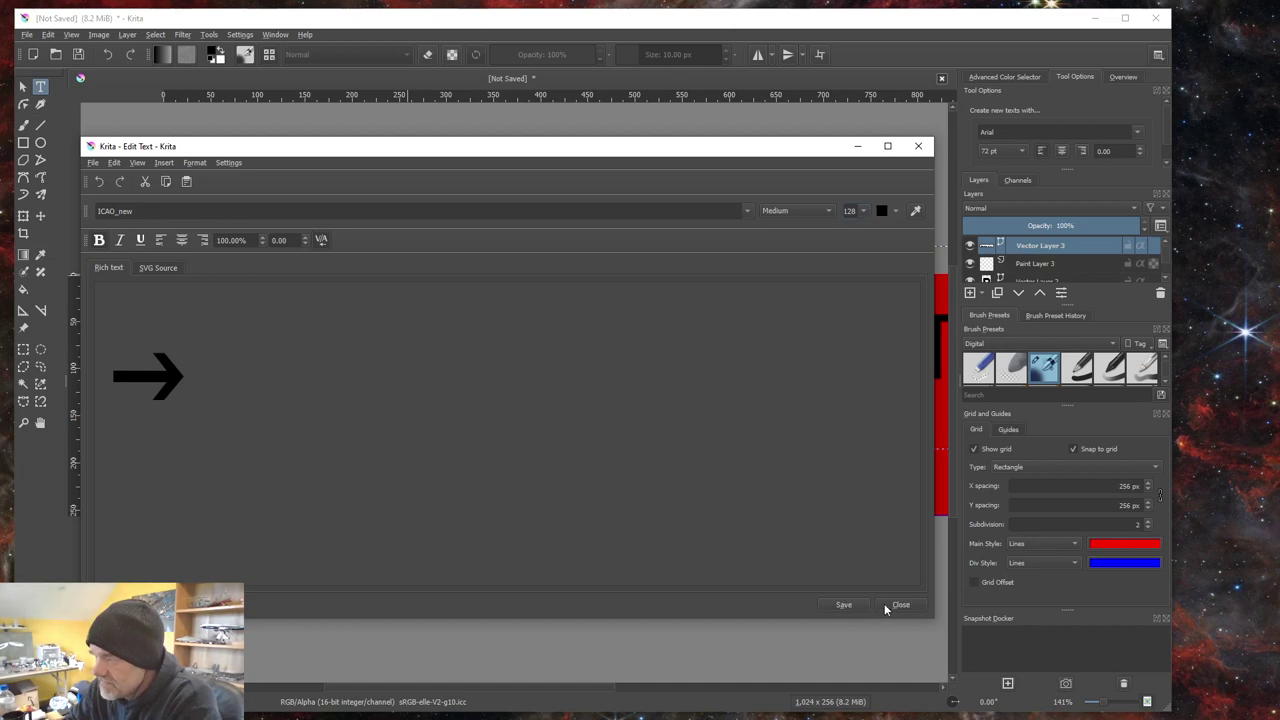
pyautogui.click(899, 604)
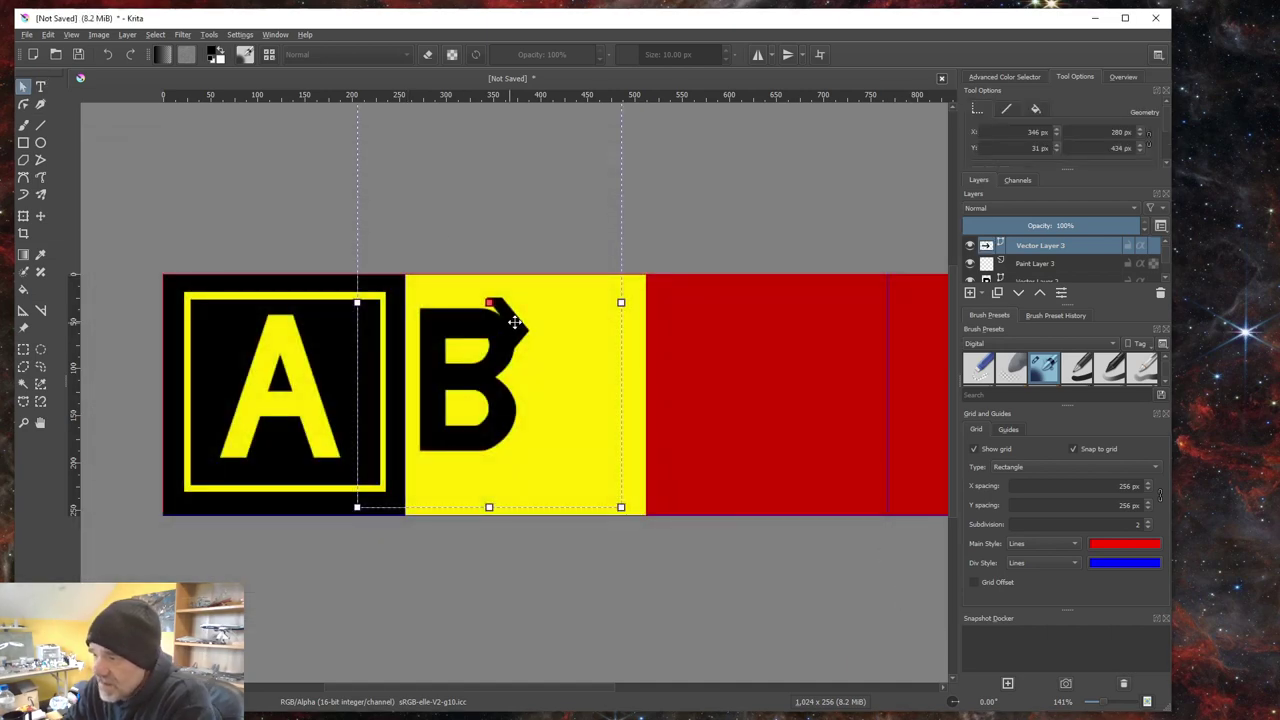
# Step: Move the arrow beside the B inside the yellow panel, to about X 446 px and Y 81 px, and deselect it
pyautogui.moveTo(520, 321); pyautogui.dragTo(609, 367)
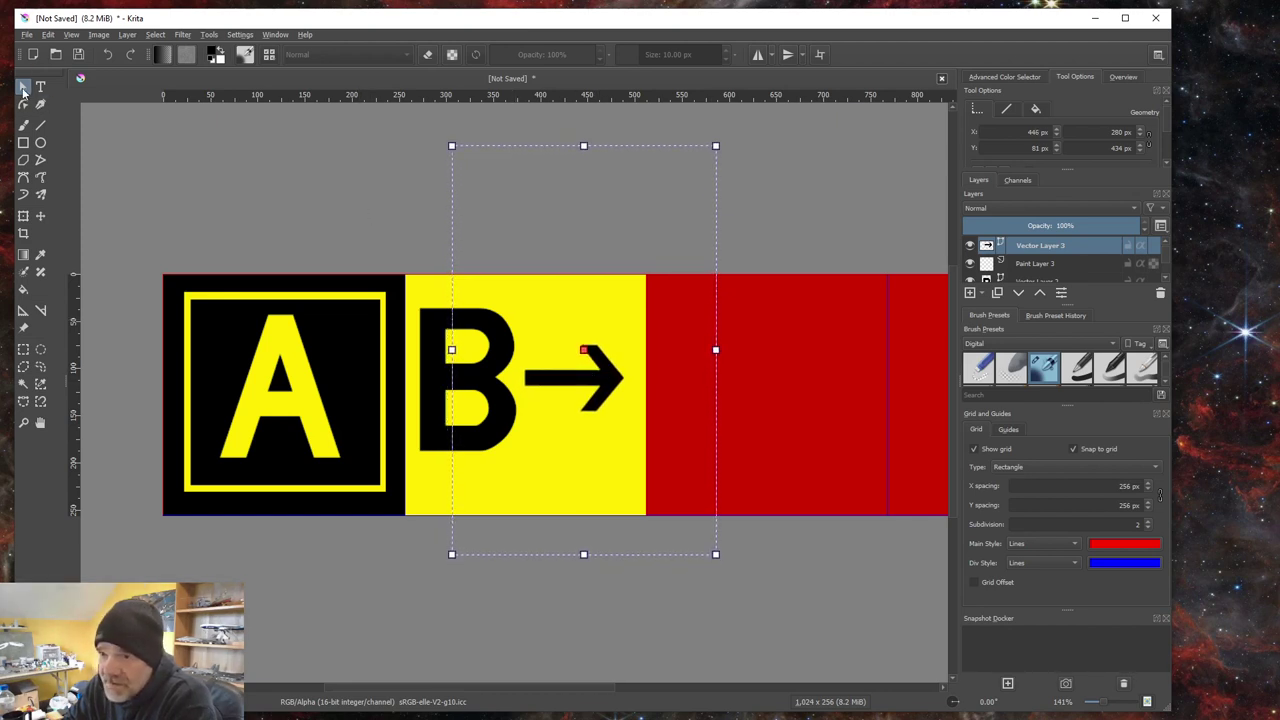
pyautogui.click(237, 210)
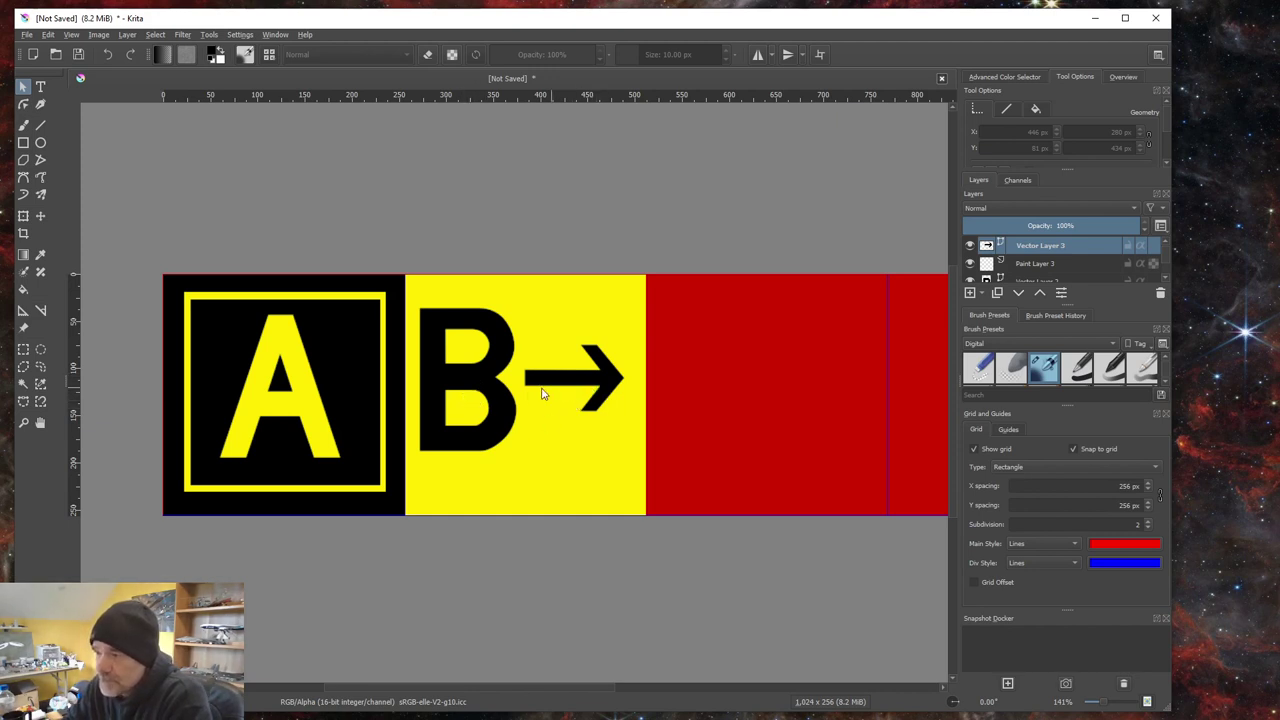
pyautogui.click(479, 384)
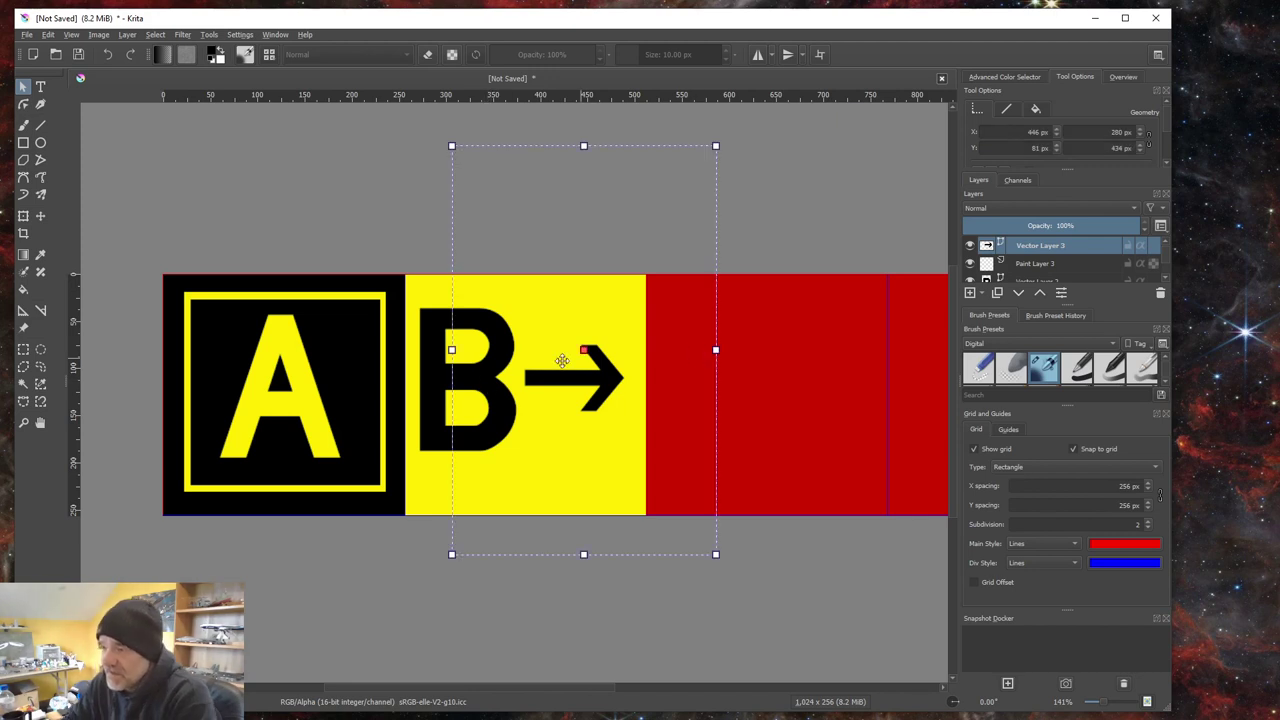
pyautogui.click(432, 380)
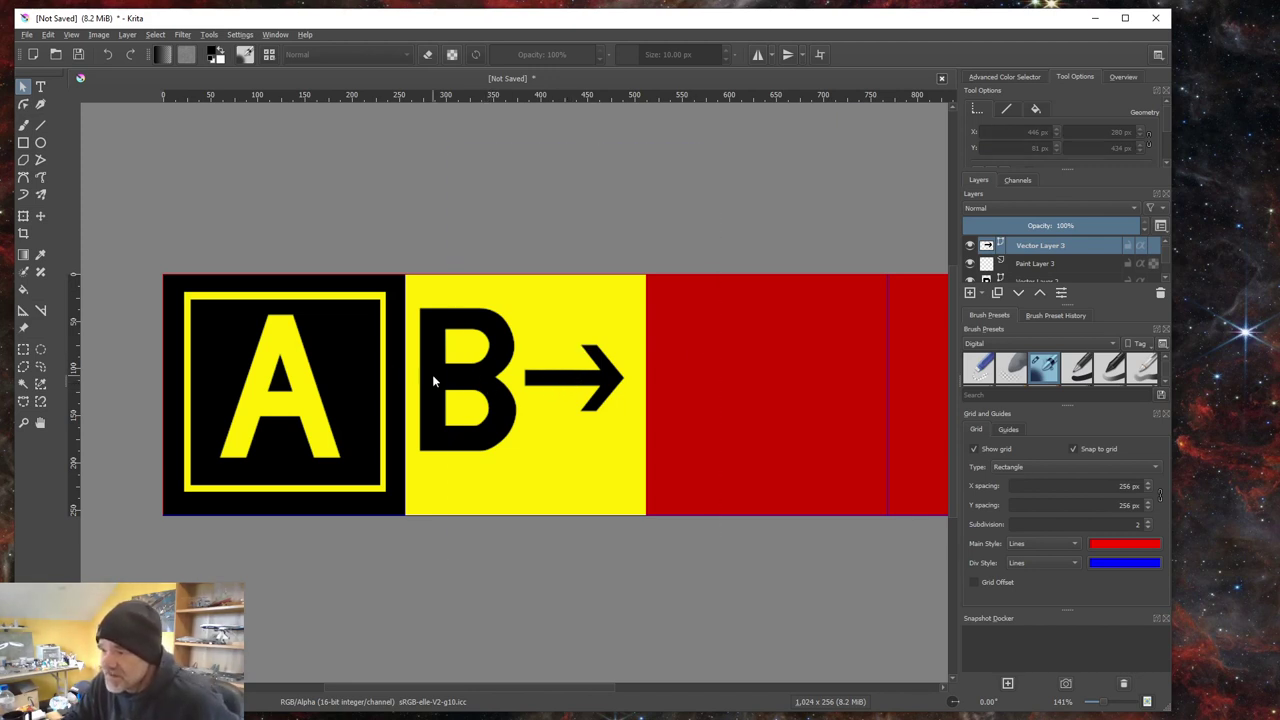
pyautogui.click(1038, 280)
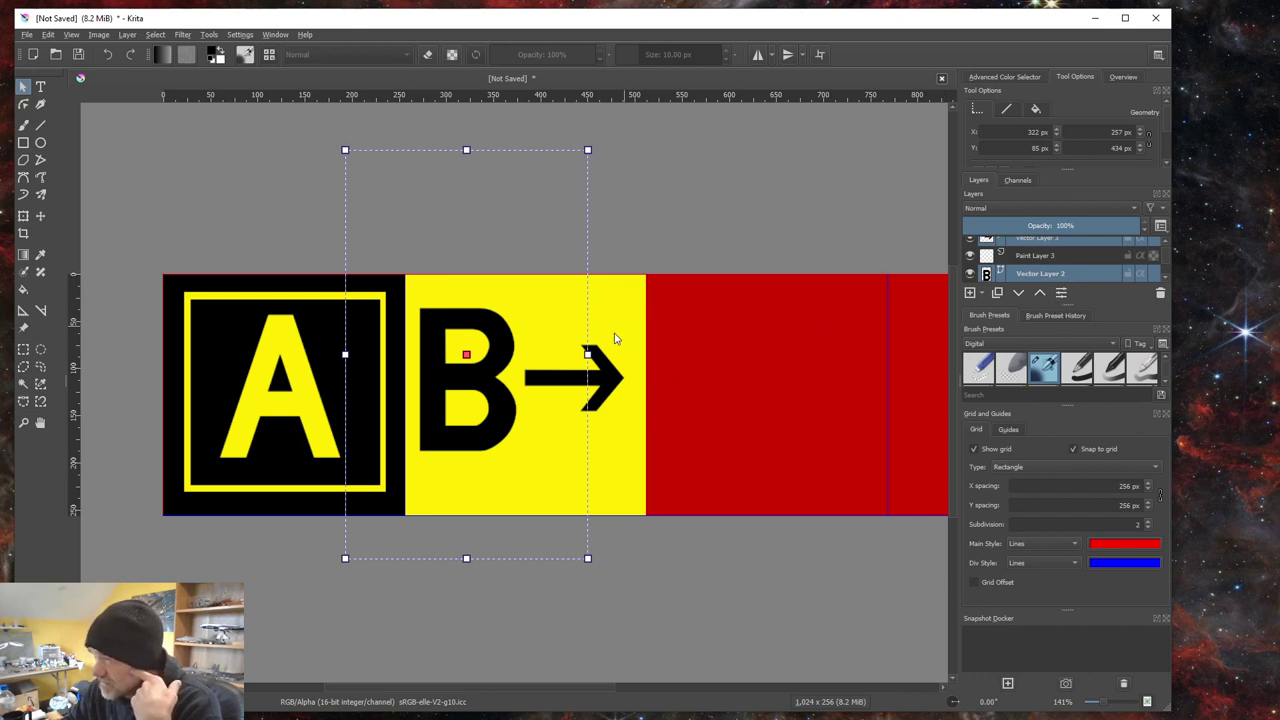
pyautogui.rightClick(551, 360)
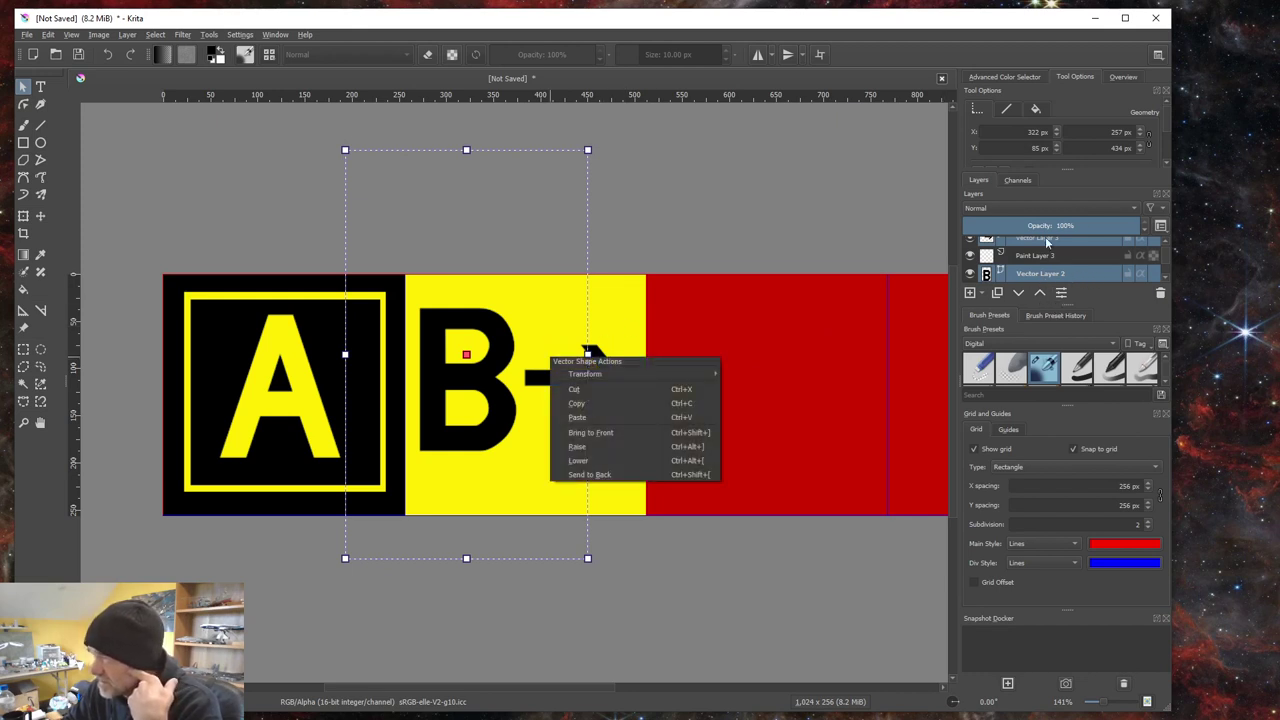
pyautogui.click(1037, 268)
pyautogui.rightClick(1038, 265)
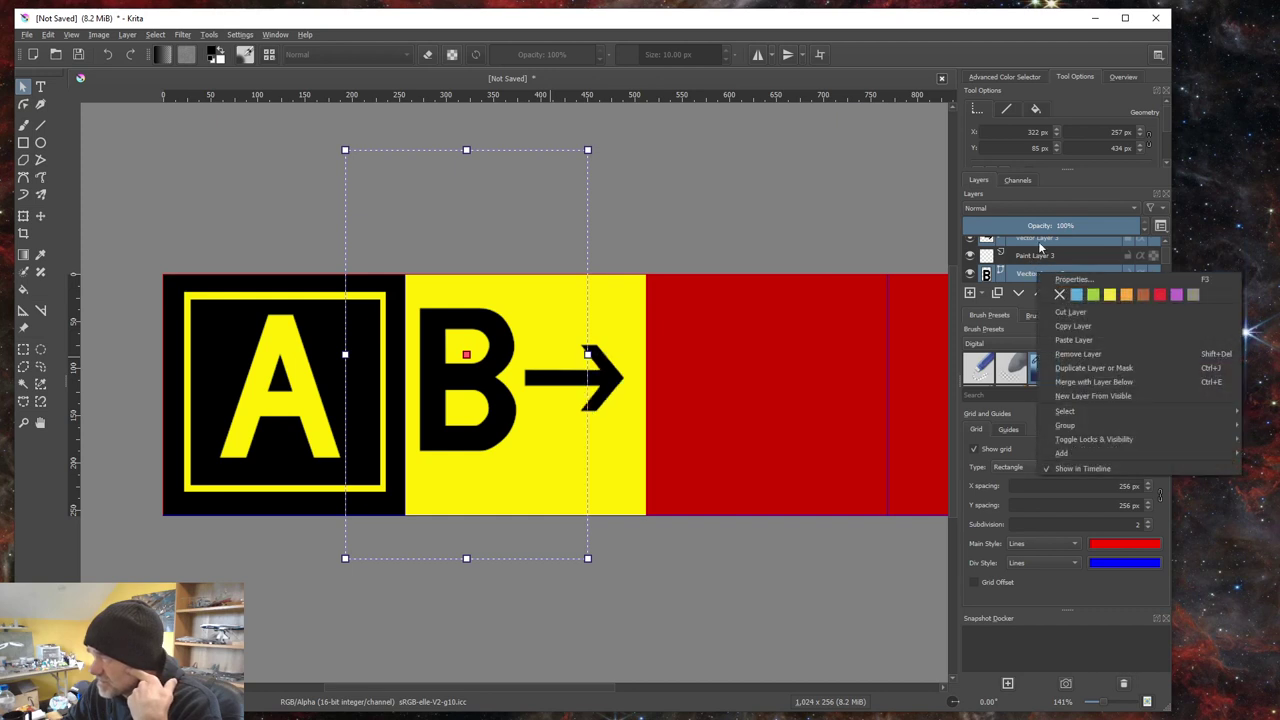
pyautogui.click(1039, 240)
pyautogui.rightClick(1039, 237)
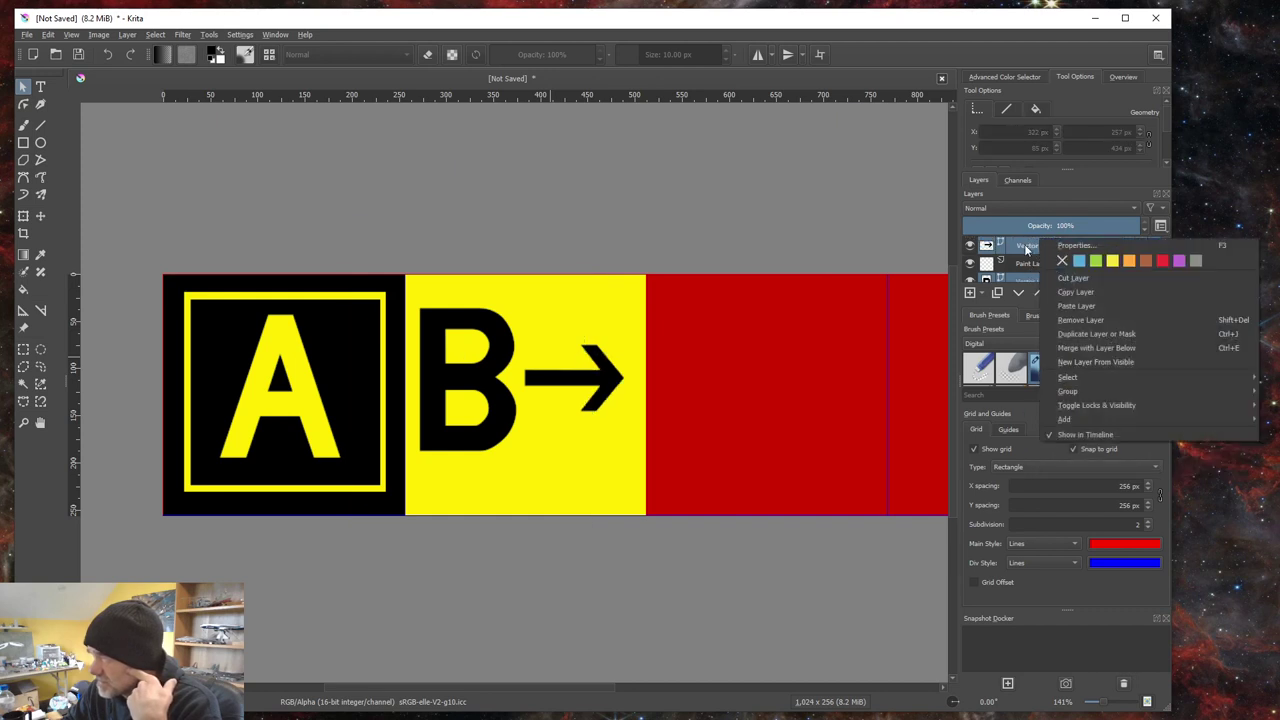
pyautogui.click(1034, 254)
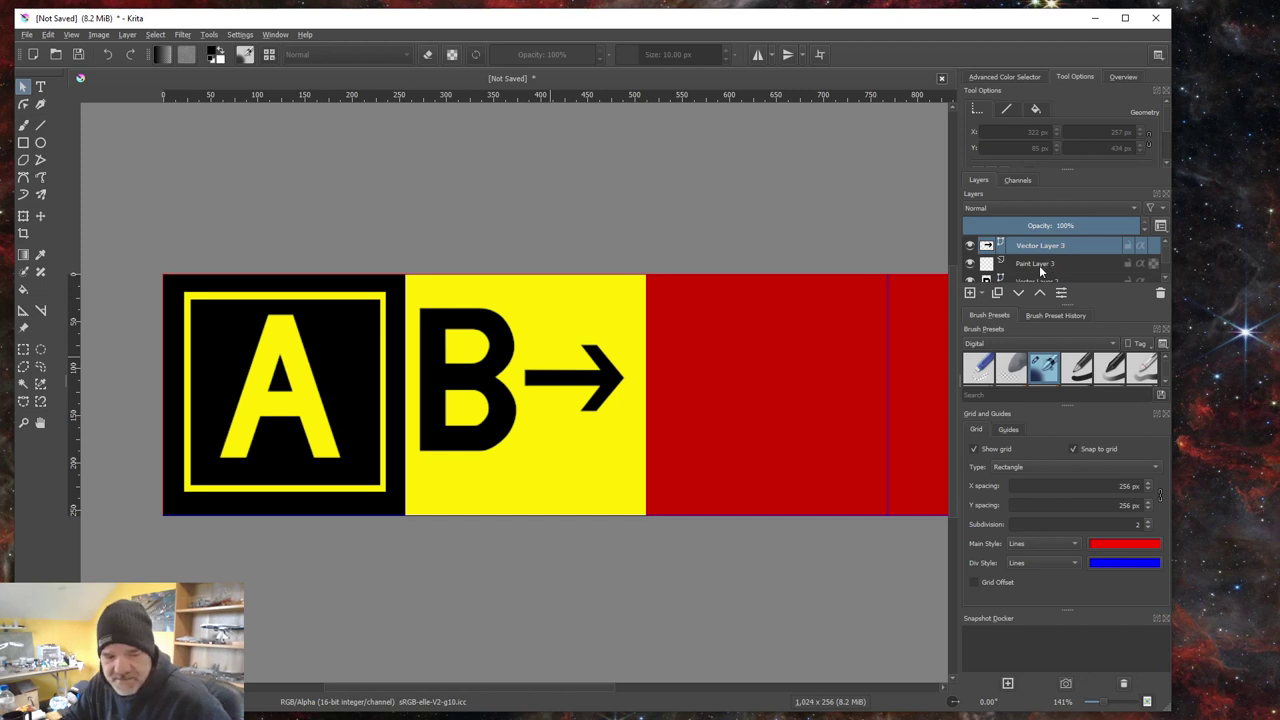
# Step: Select both the B and the arrow vector layers and merge them into a single layer
pyautogui.click(1040, 278)
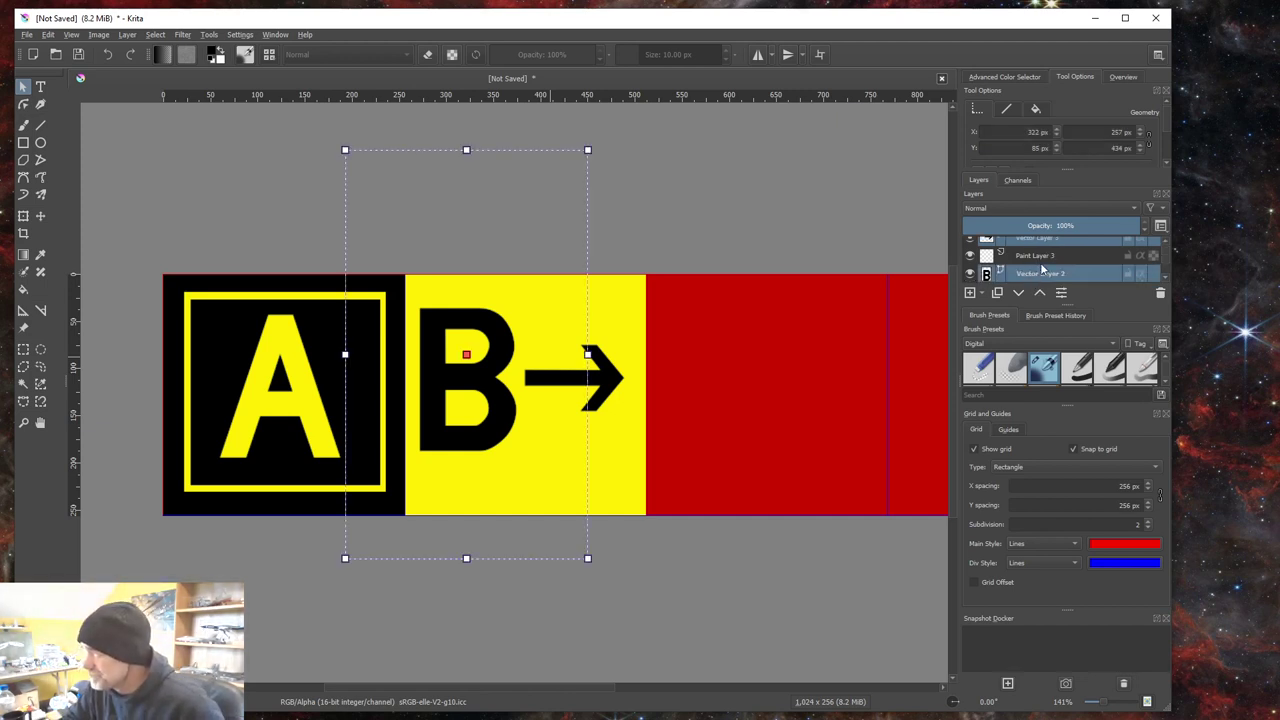
pyautogui.click(1045, 237)
pyautogui.rightClick(1045, 237)
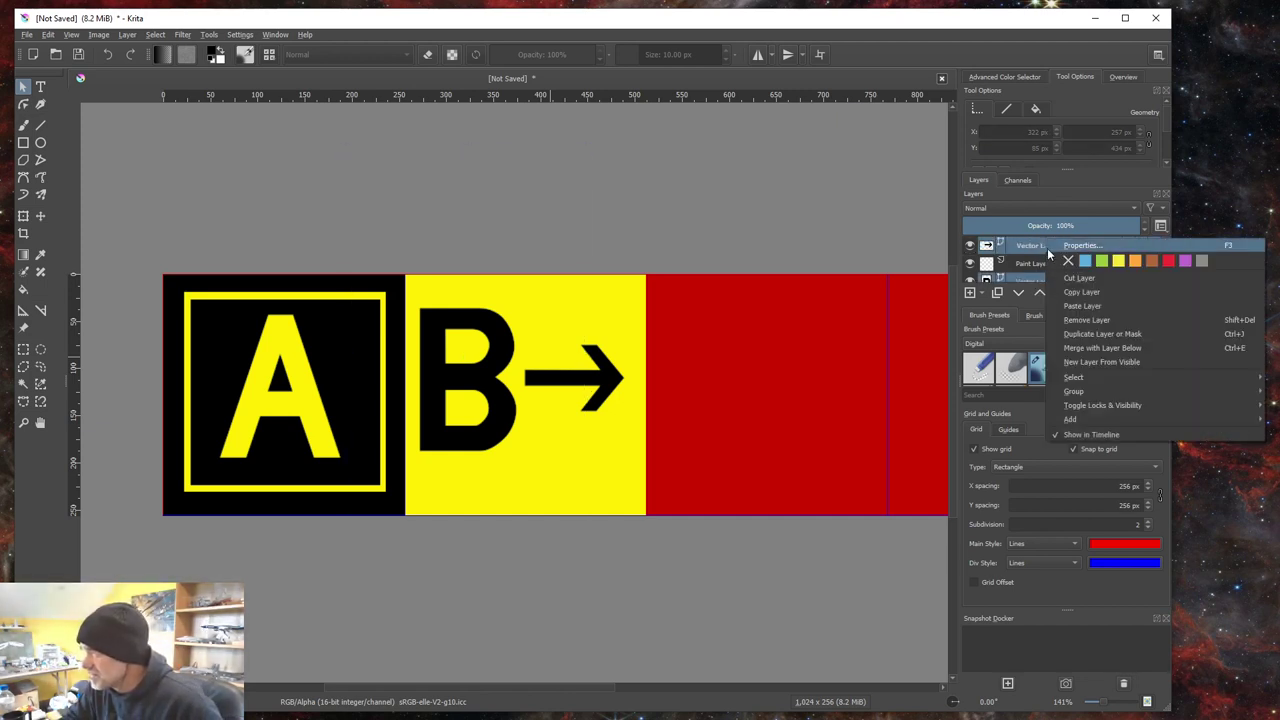
pyautogui.click(1095, 347)
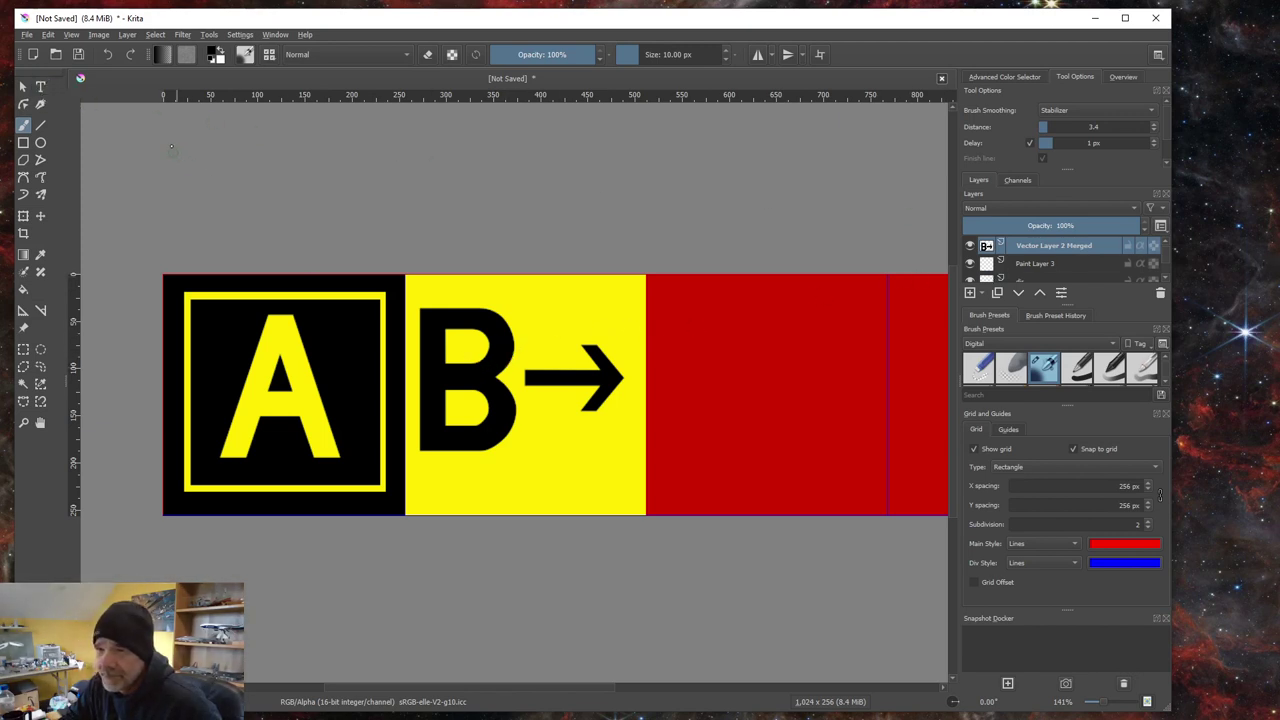
# Step: Move the merged B and arrow slightly down and to the right within the yellow panel
pyautogui.click(41, 90)
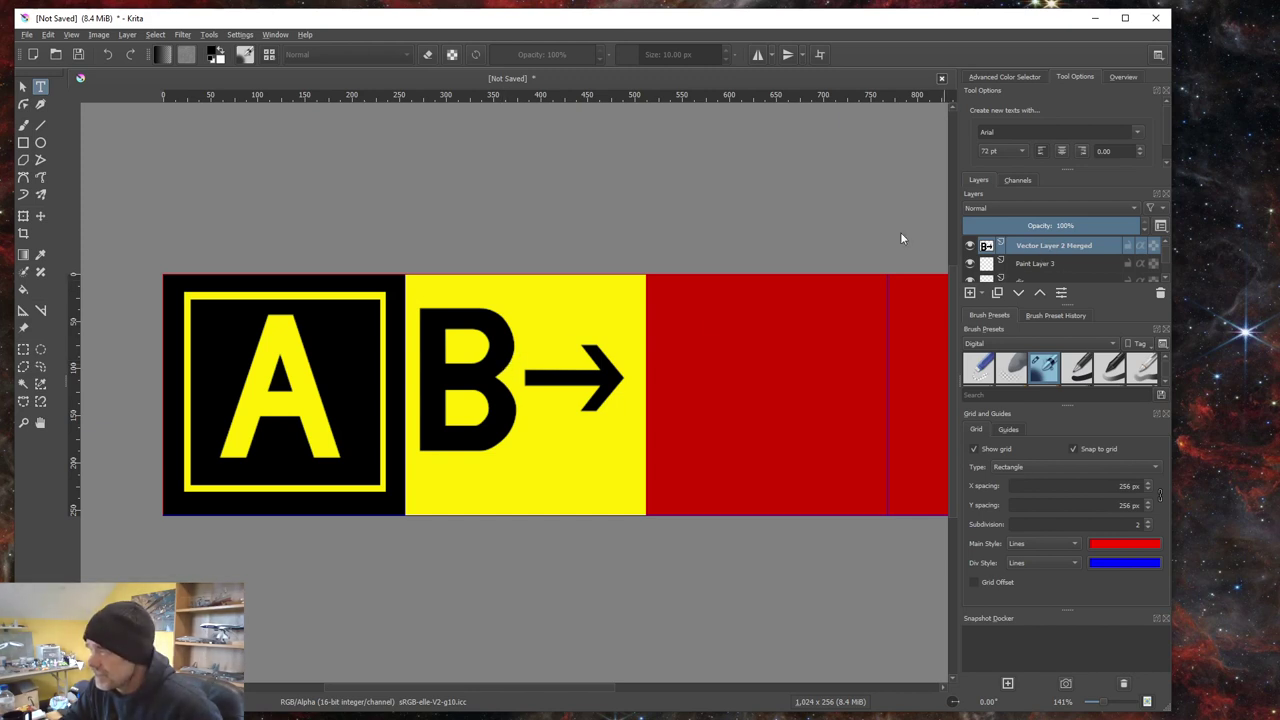
pyautogui.click(40, 216)
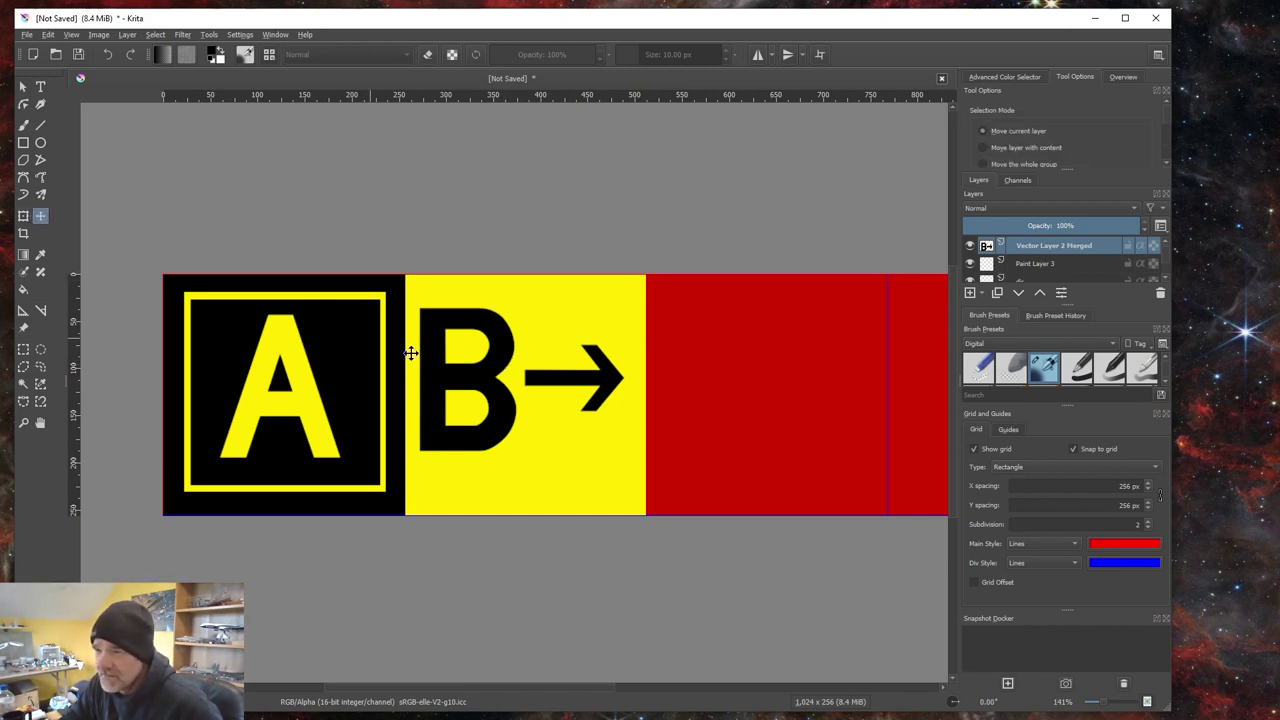
pyautogui.moveTo(506, 383); pyautogui.dragTo(512, 390)
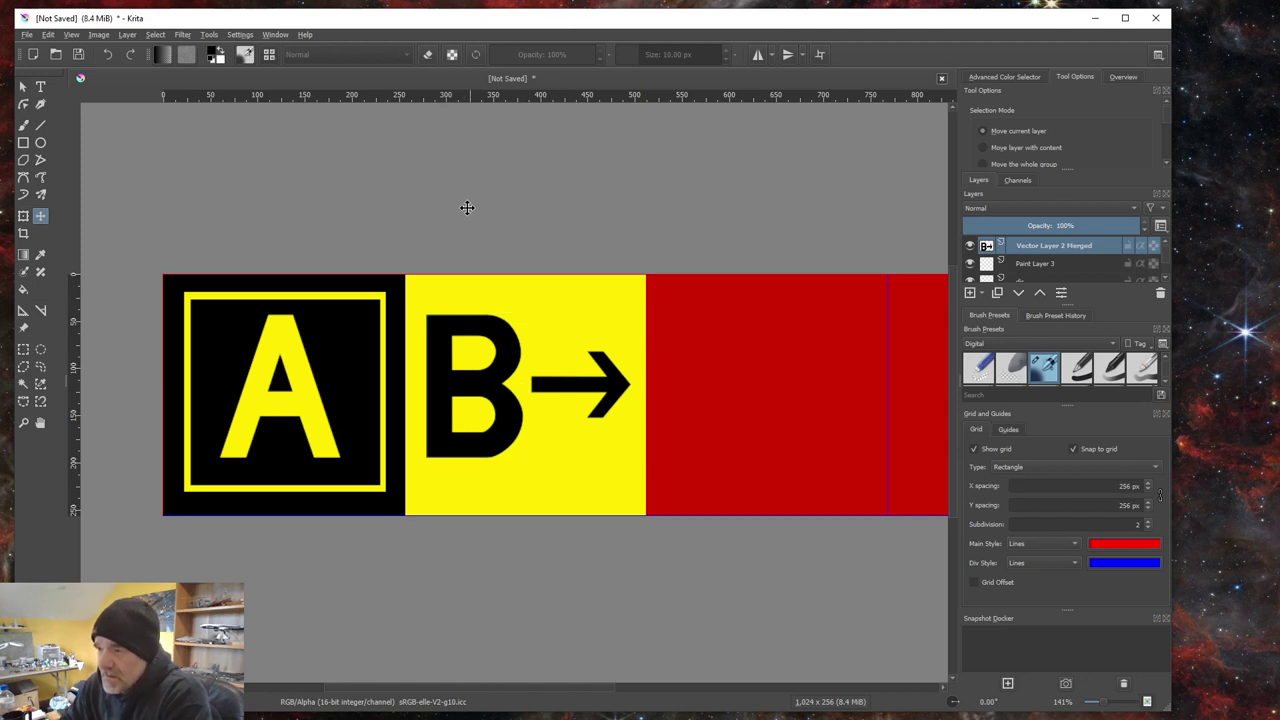
# Step: Start saving the document under a new name and browse to SceneryProjects > 5A1 > PackageSources > 5A1-modelLib > texture
pyautogui.click(28, 34)
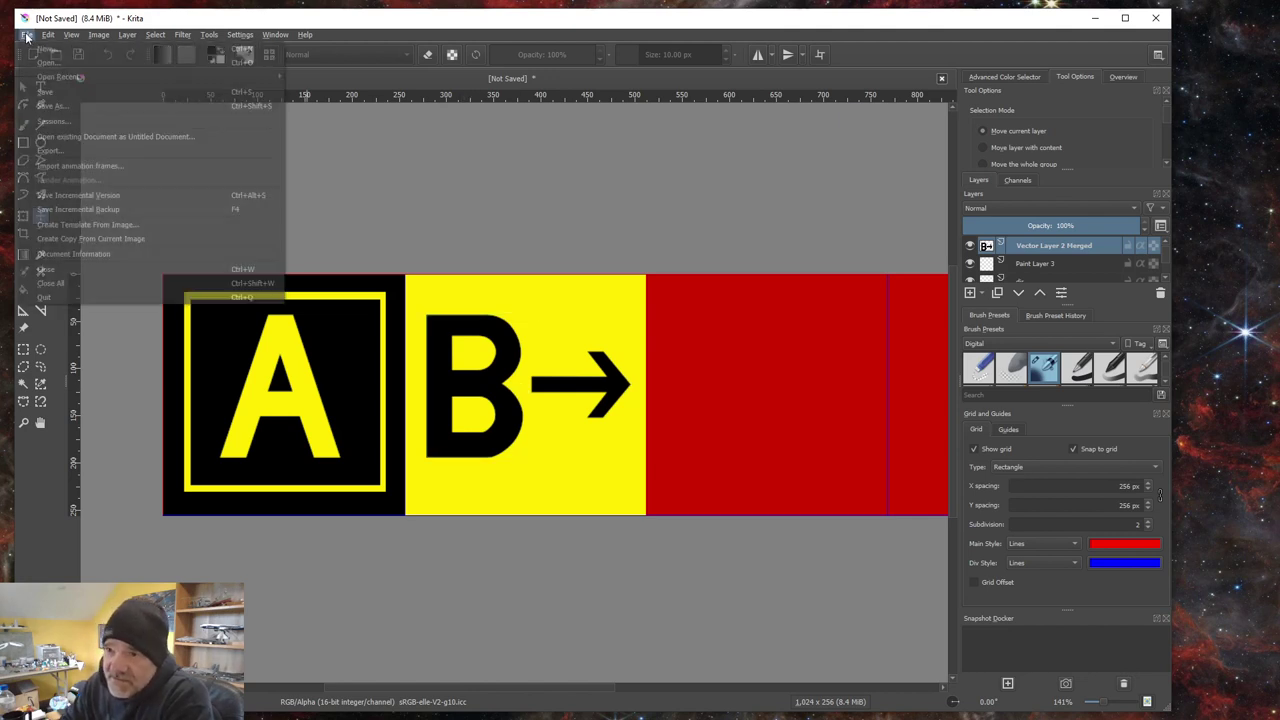
pyautogui.click(54, 106)
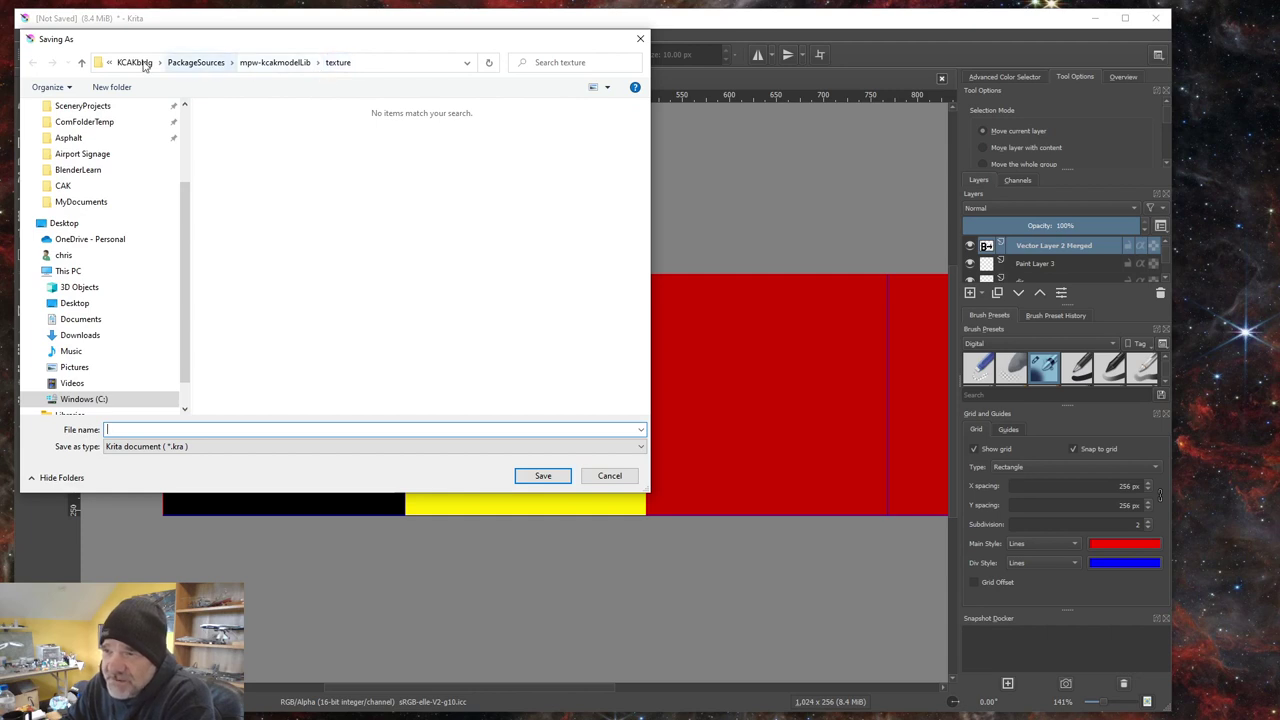
pyautogui.click(82, 63)
pyautogui.click(82, 63)
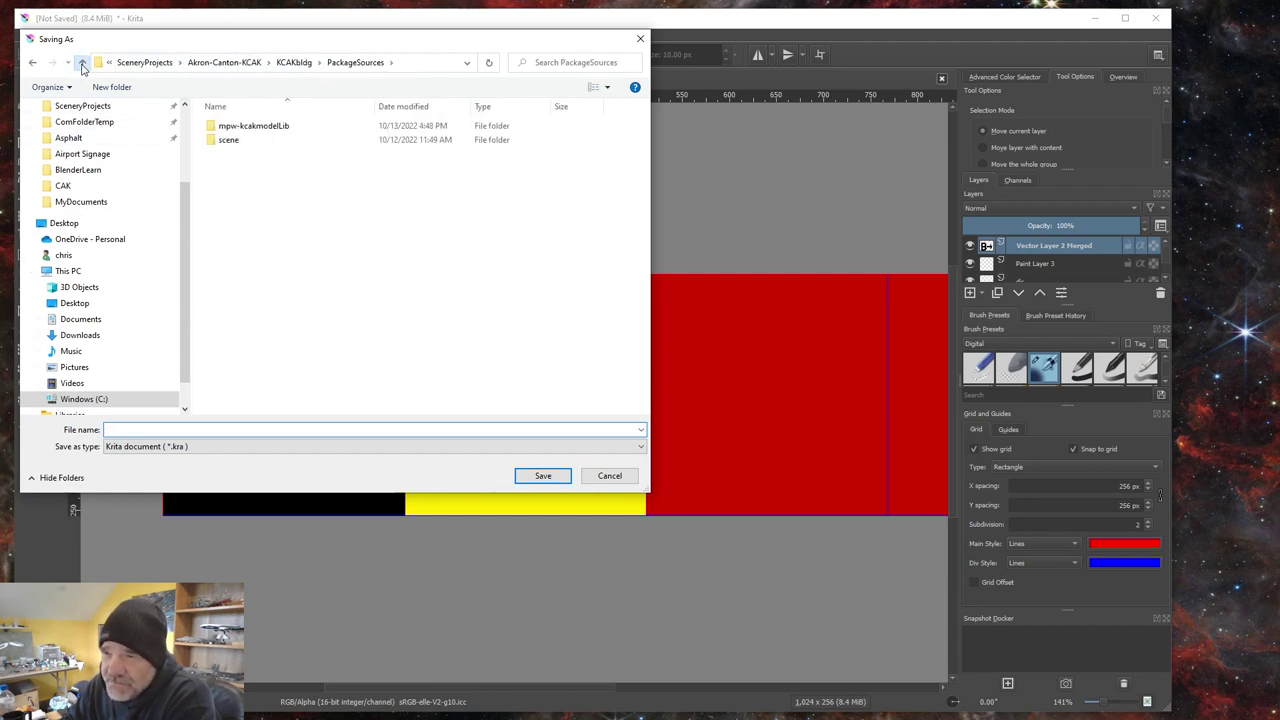
pyautogui.click(82, 63)
pyautogui.click(82, 63)
pyautogui.click(82, 64)
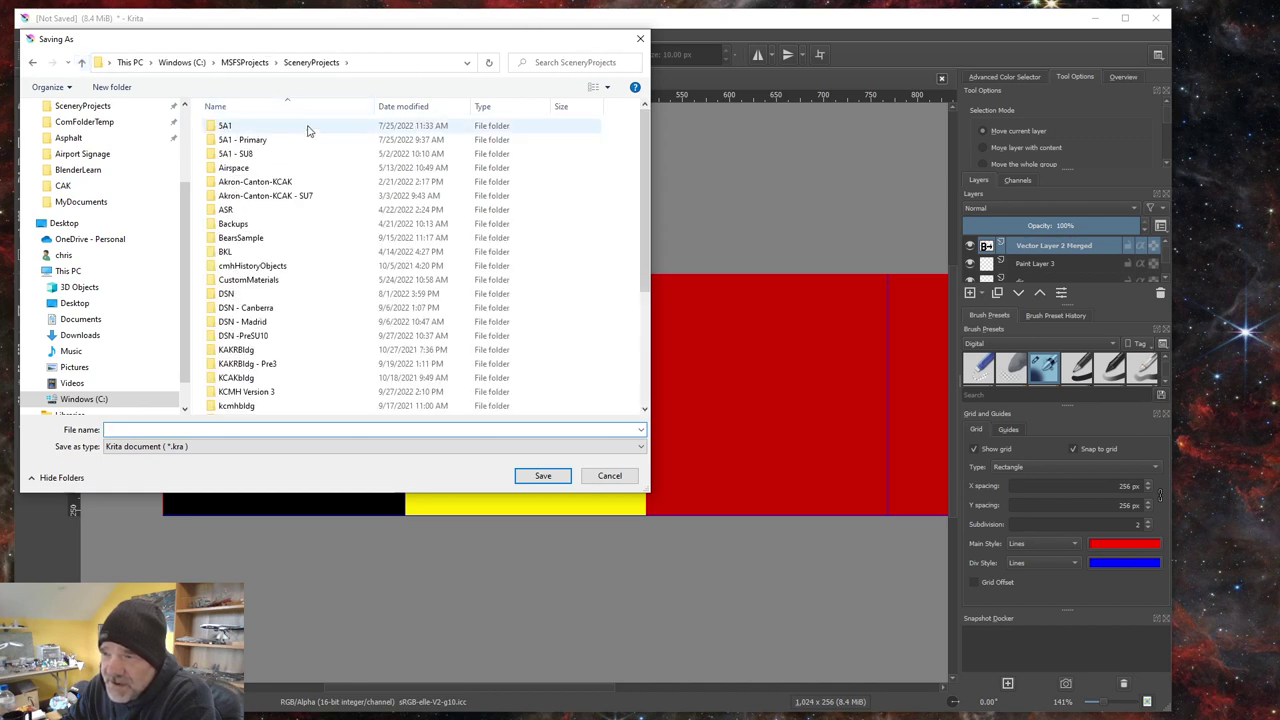
pyautogui.doubleClick(230, 127)
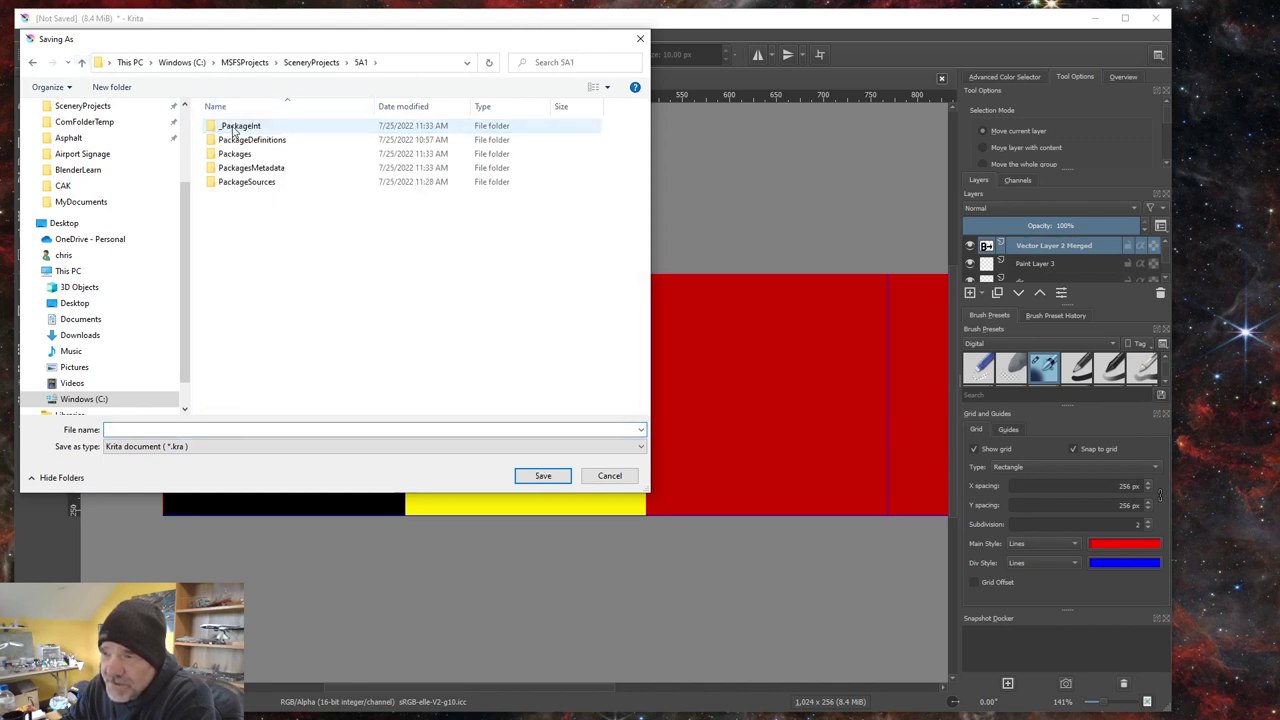
pyautogui.doubleClick(240, 184)
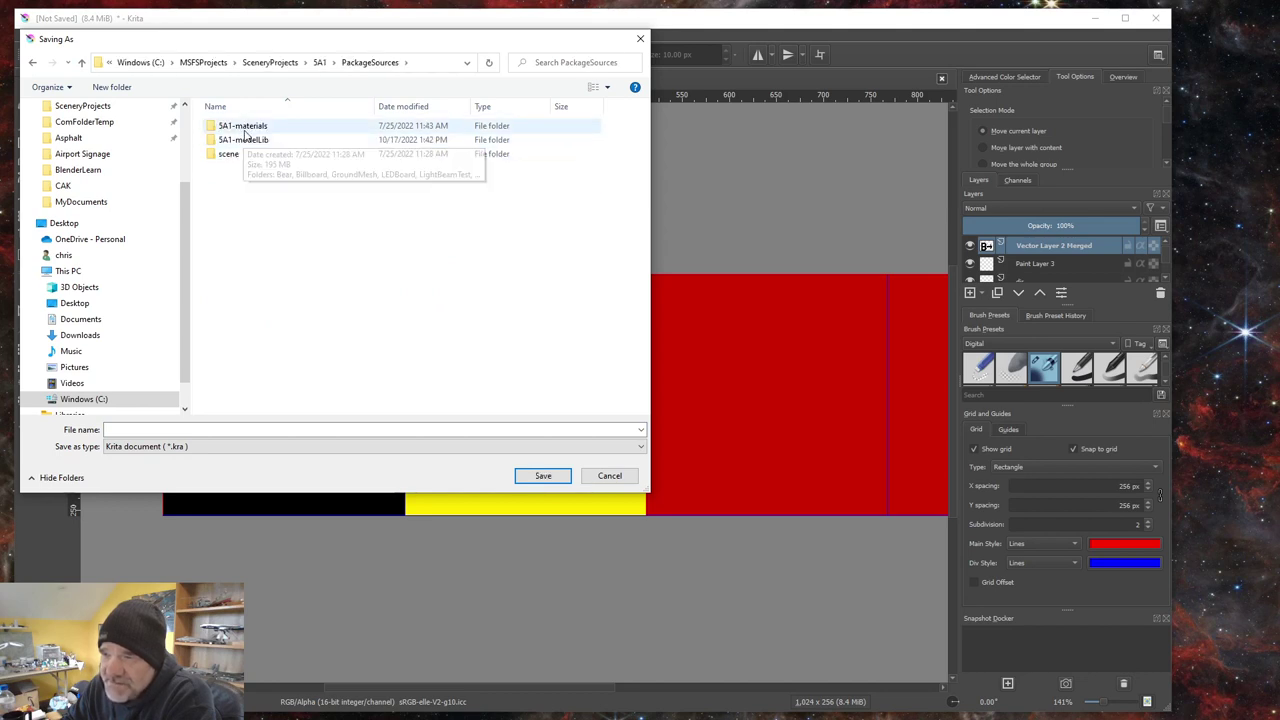
pyautogui.doubleClick(246, 141)
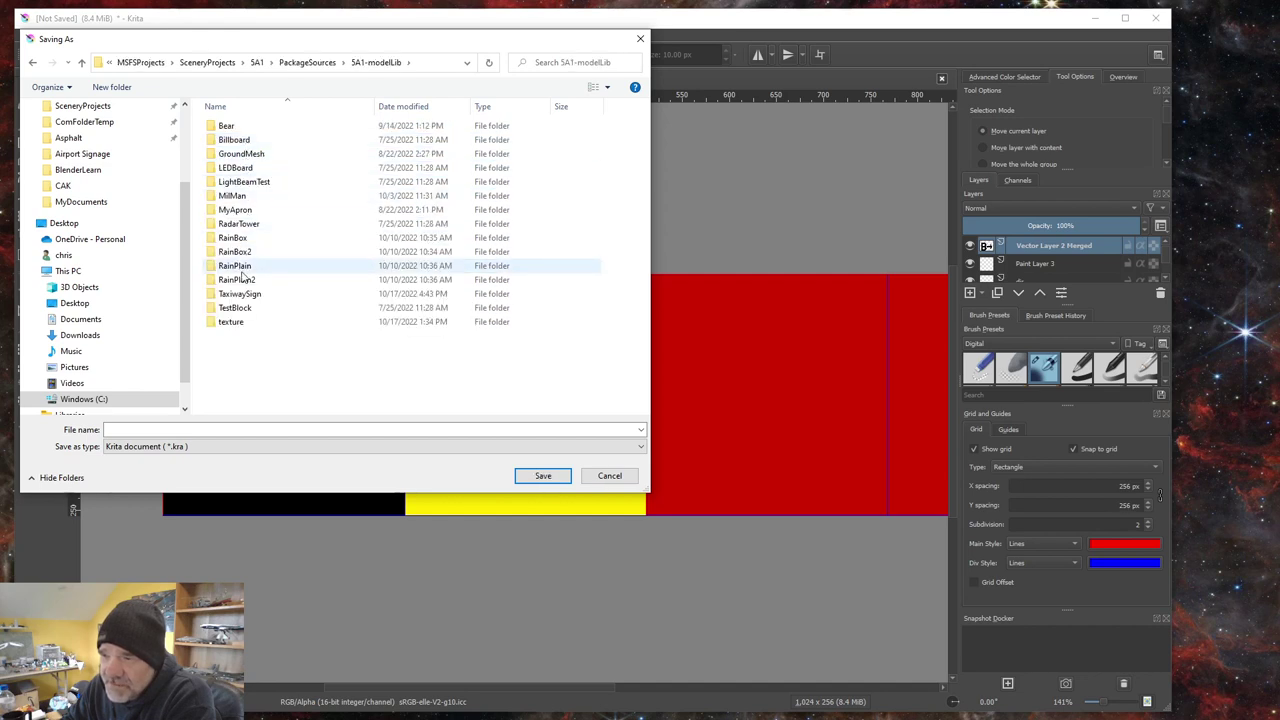
pyautogui.doubleClick(234, 323)
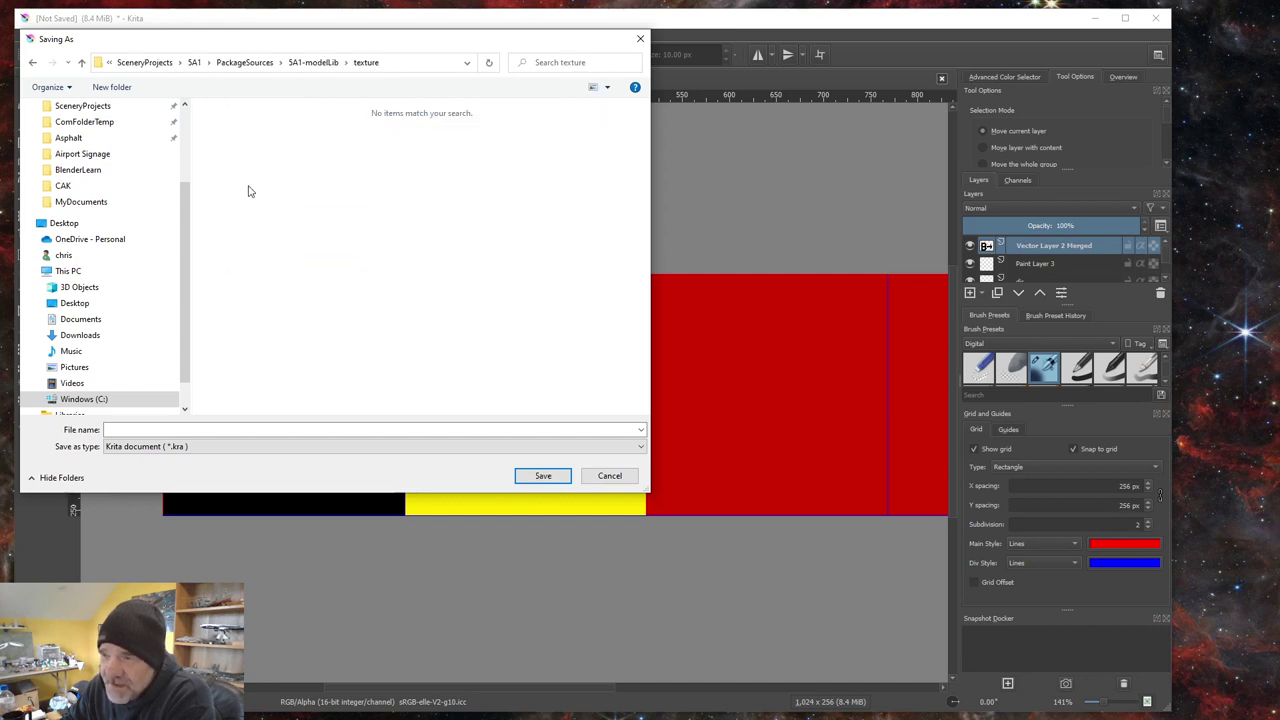
# Step: Name the Krita document txsign.kra and save it in the texture folder
pyautogui.click(134, 429)
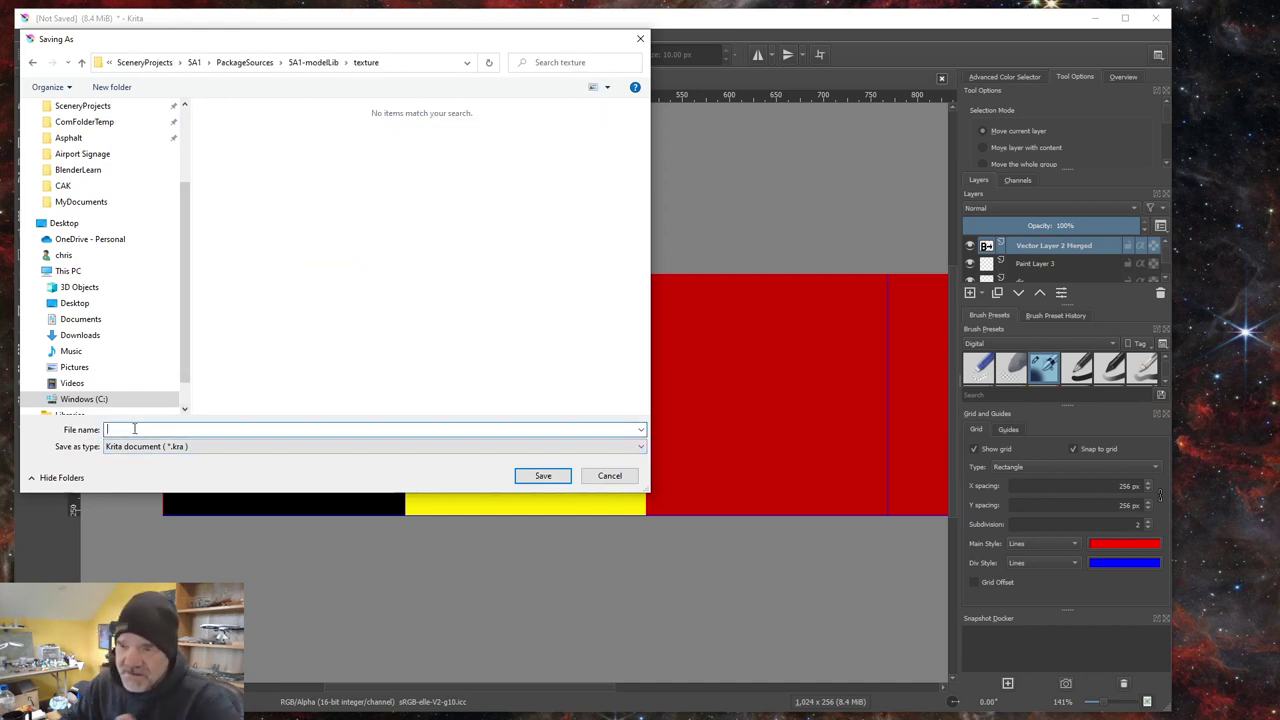
pyautogui.write('t')
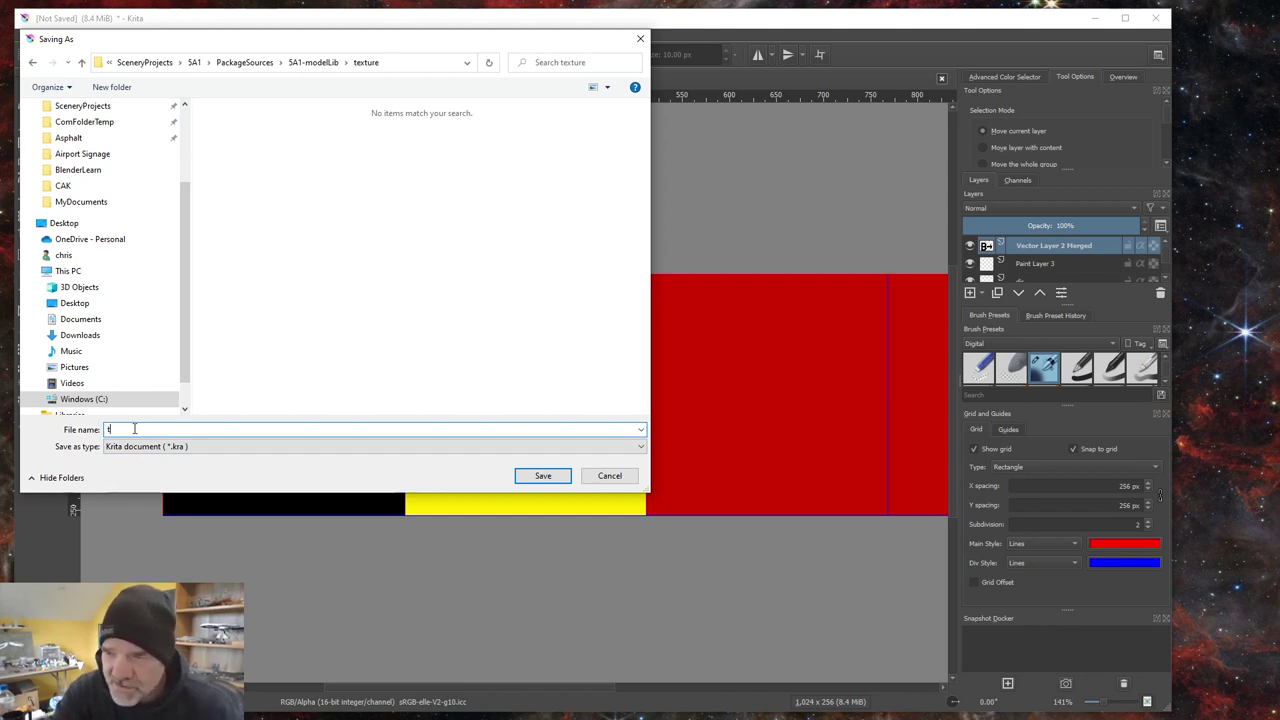
pyautogui.write('e')
pyautogui.write('sign.kra')
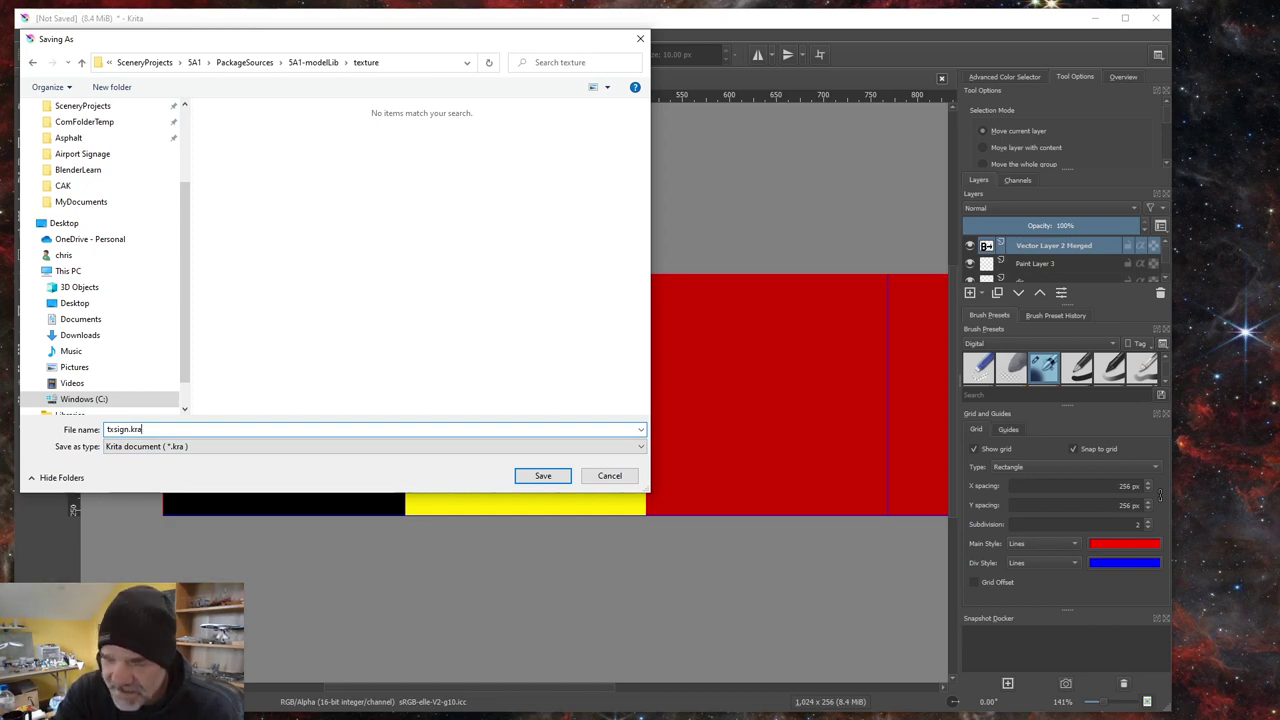
pyautogui.press('Return')
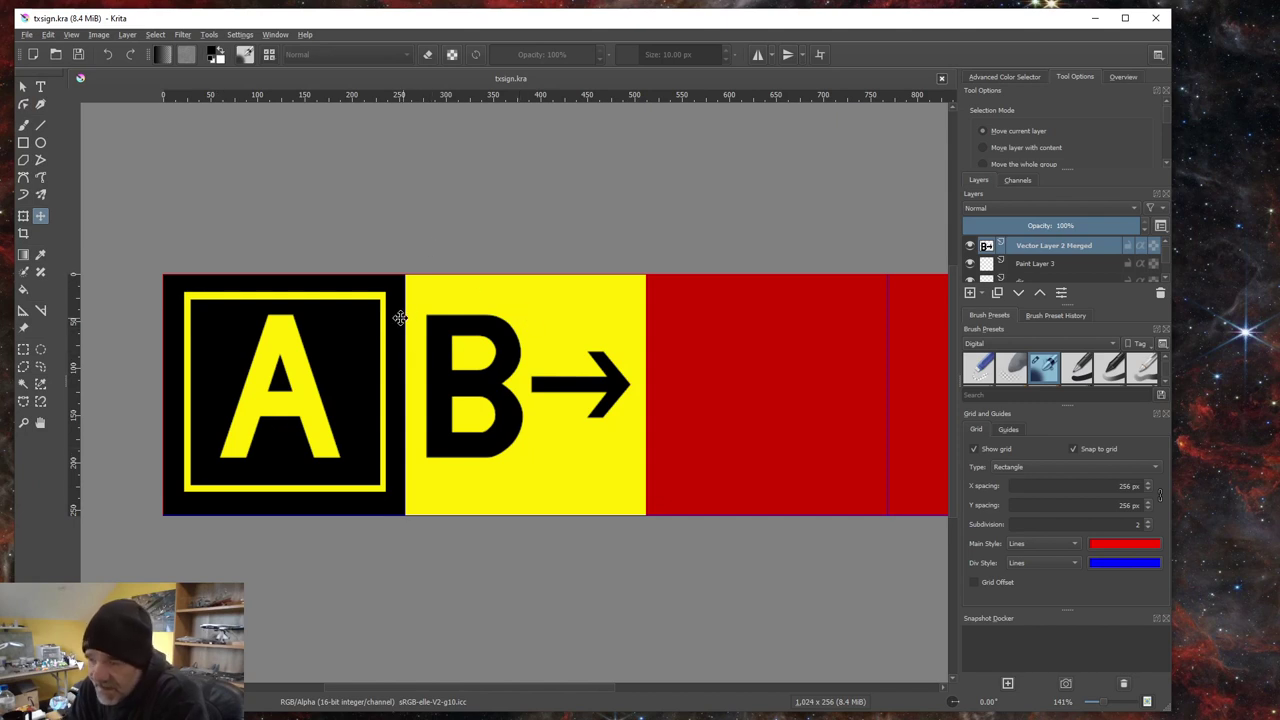
pyautogui.scroll(-1, 391, 295)
pyautogui.scroll(-1, 338, 290)
pyautogui.scroll(1, 660, 255)
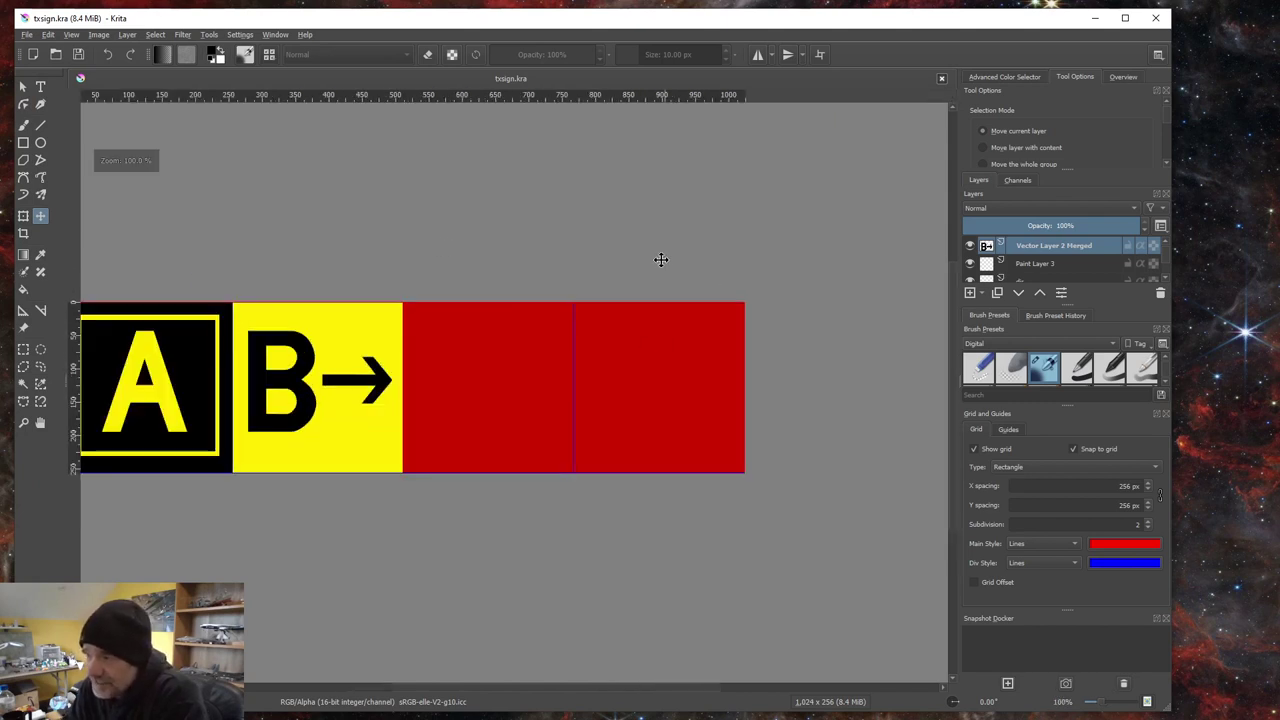
pyautogui.scroll(-1, 379, 377)
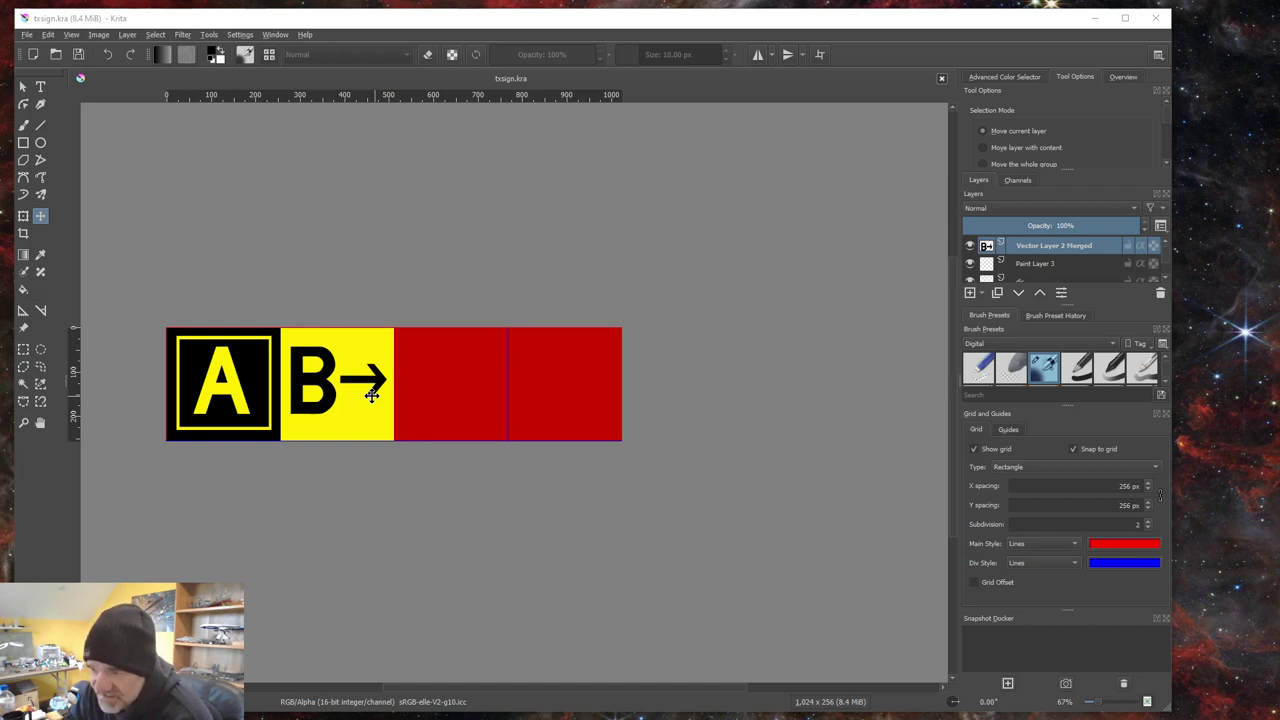
pyautogui.scroll(2, 510, 380)
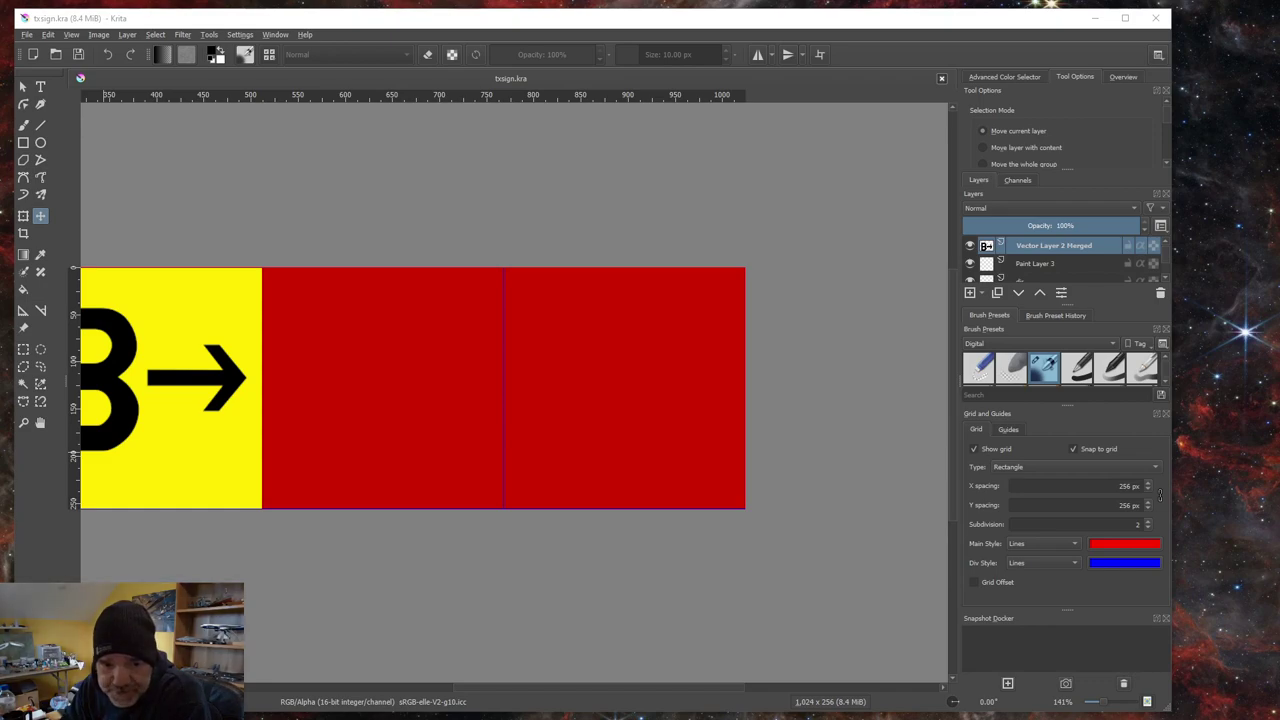
# Step: Switch to the browser, look through the airport taxiway sign image results for red runway sign lettering examples, and return to Krita
pyautogui.hotkey('alt', 'Tab')
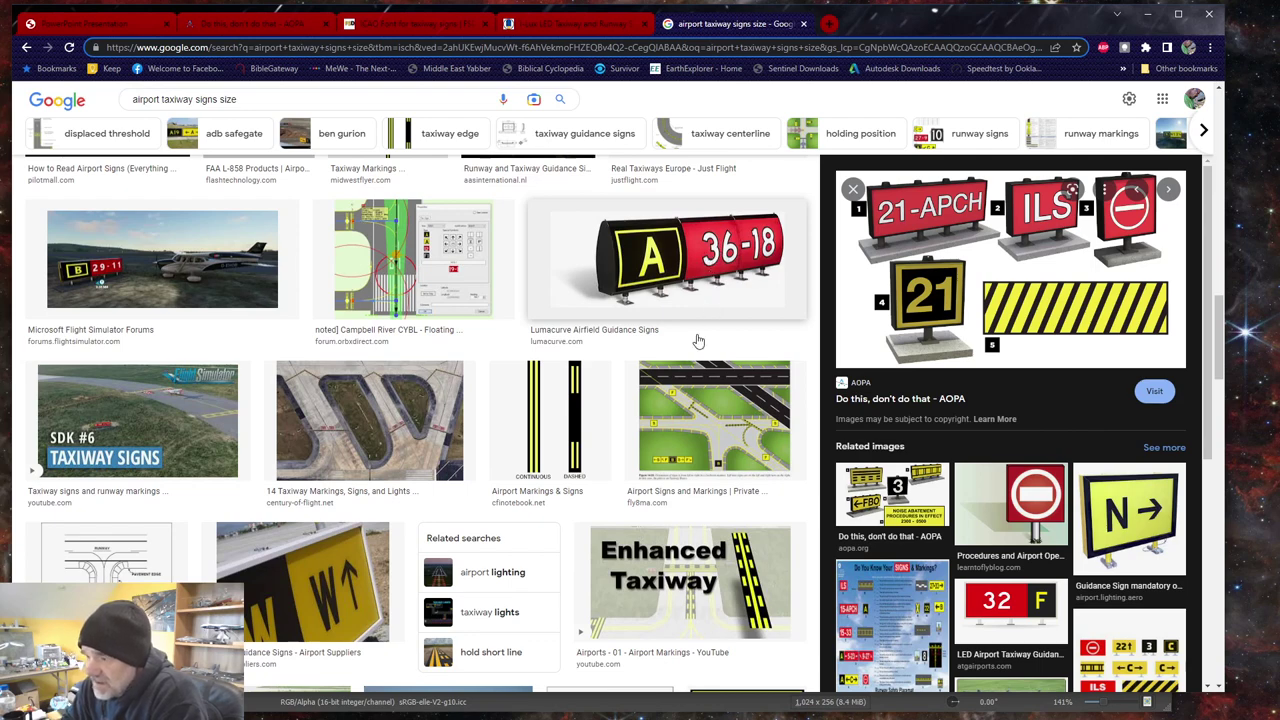
pyautogui.scroll(-6, 296, 594)
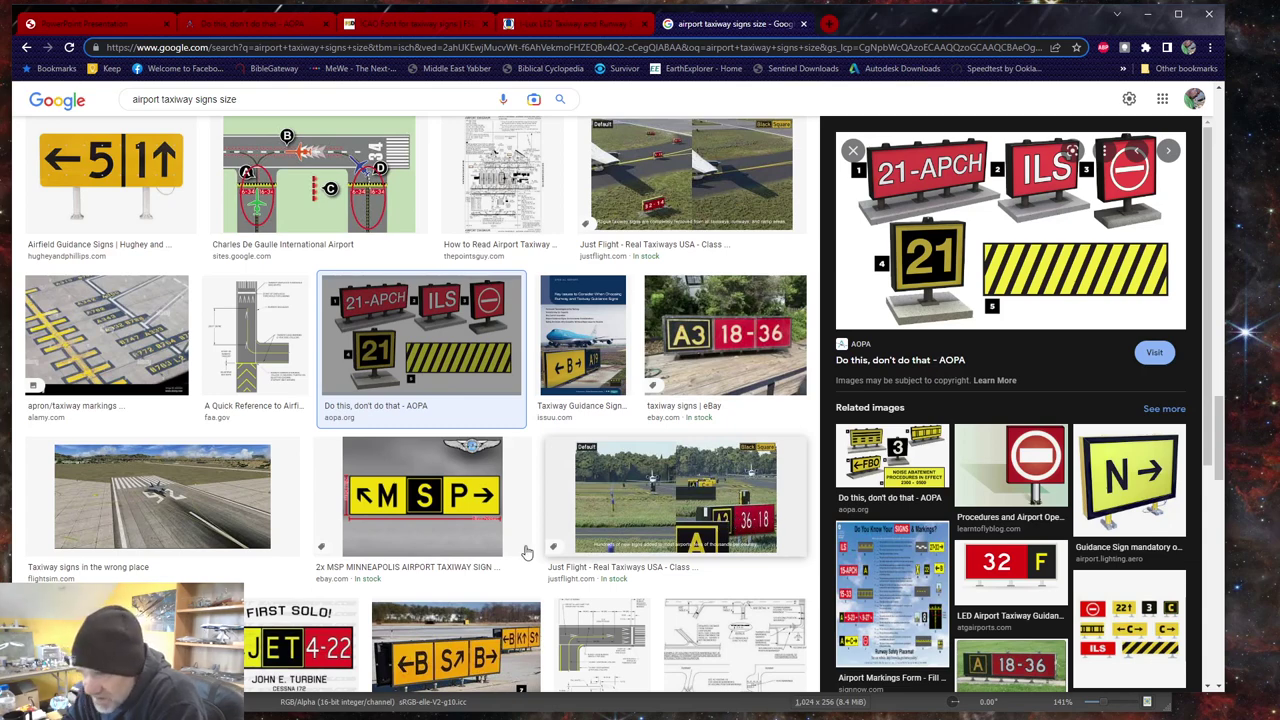
pyautogui.scroll(-3, 532, 549)
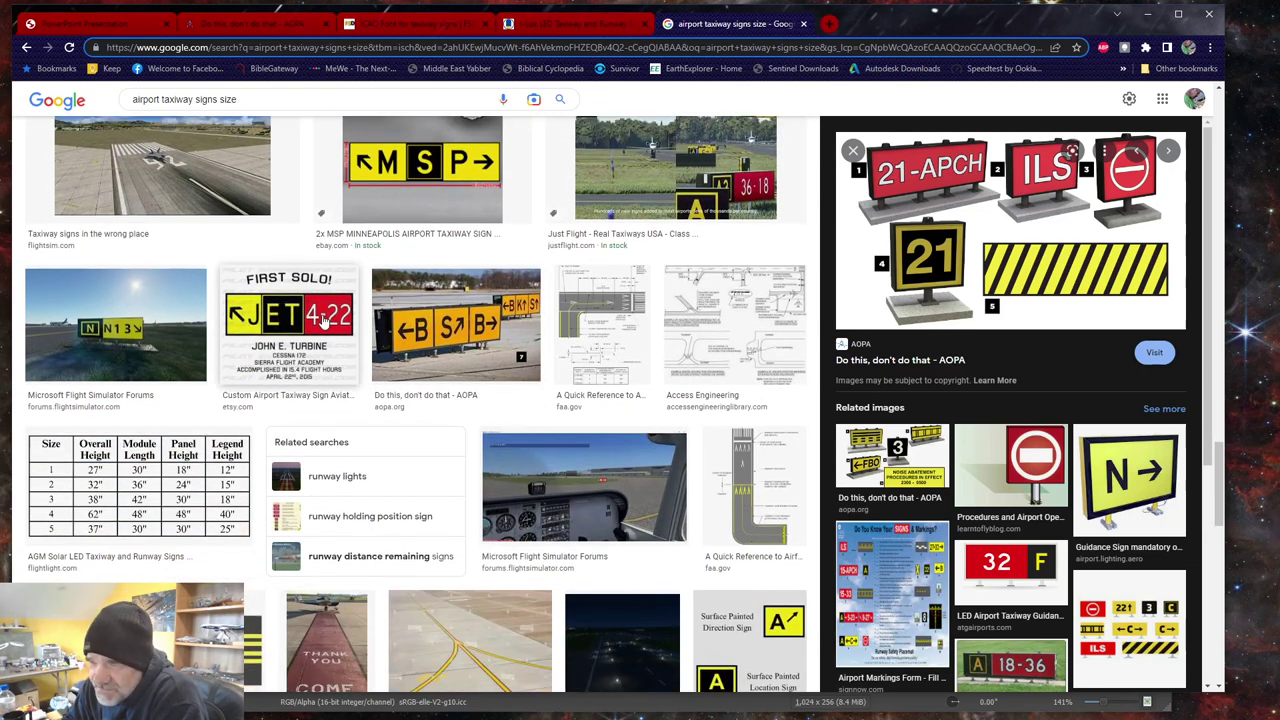
pyautogui.scroll(-3, 465, 474)
pyautogui.scroll(-2, 465, 474)
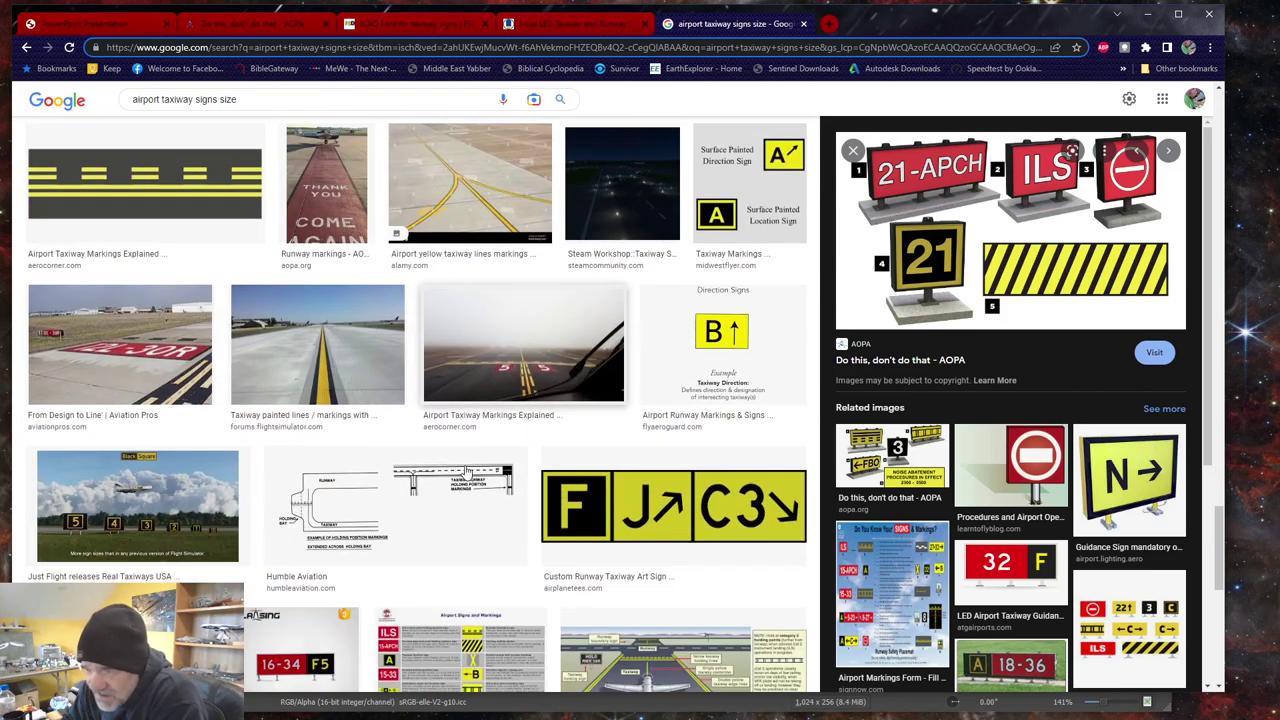
pyautogui.scroll(-2, 412, 522)
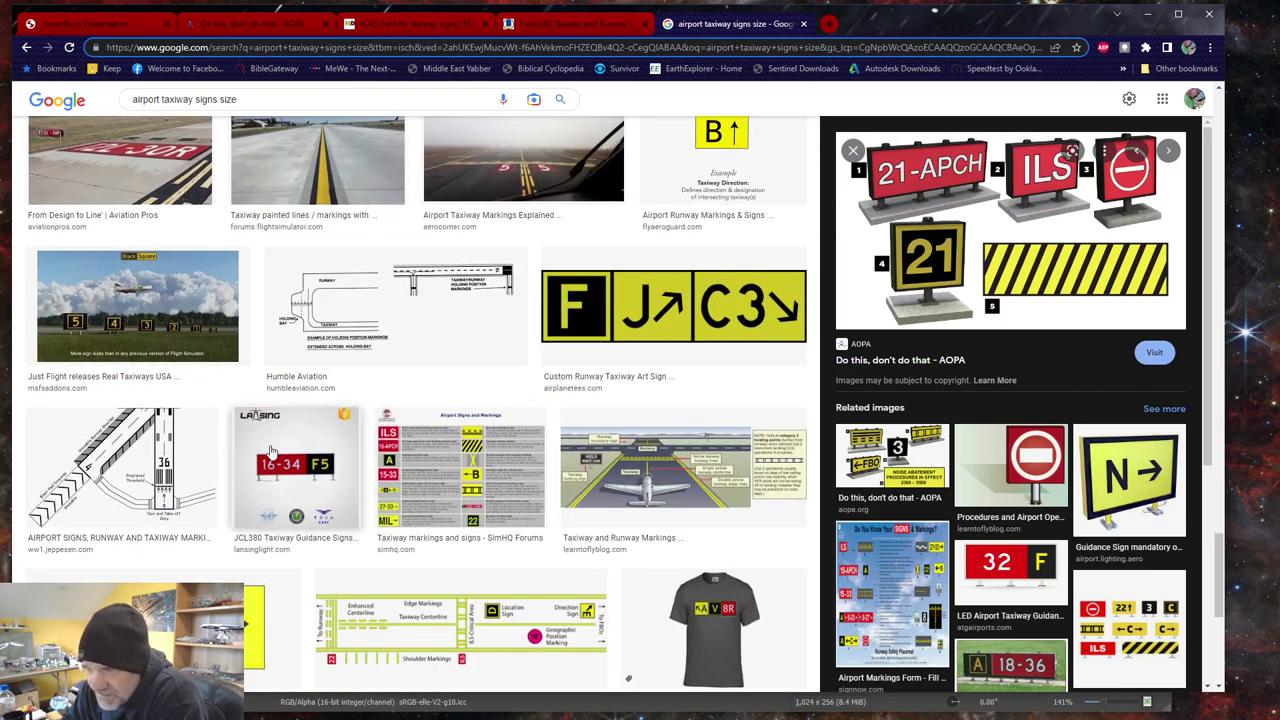
pyautogui.scroll(-1, 358, 464)
pyautogui.scroll(-4, 360, 464)
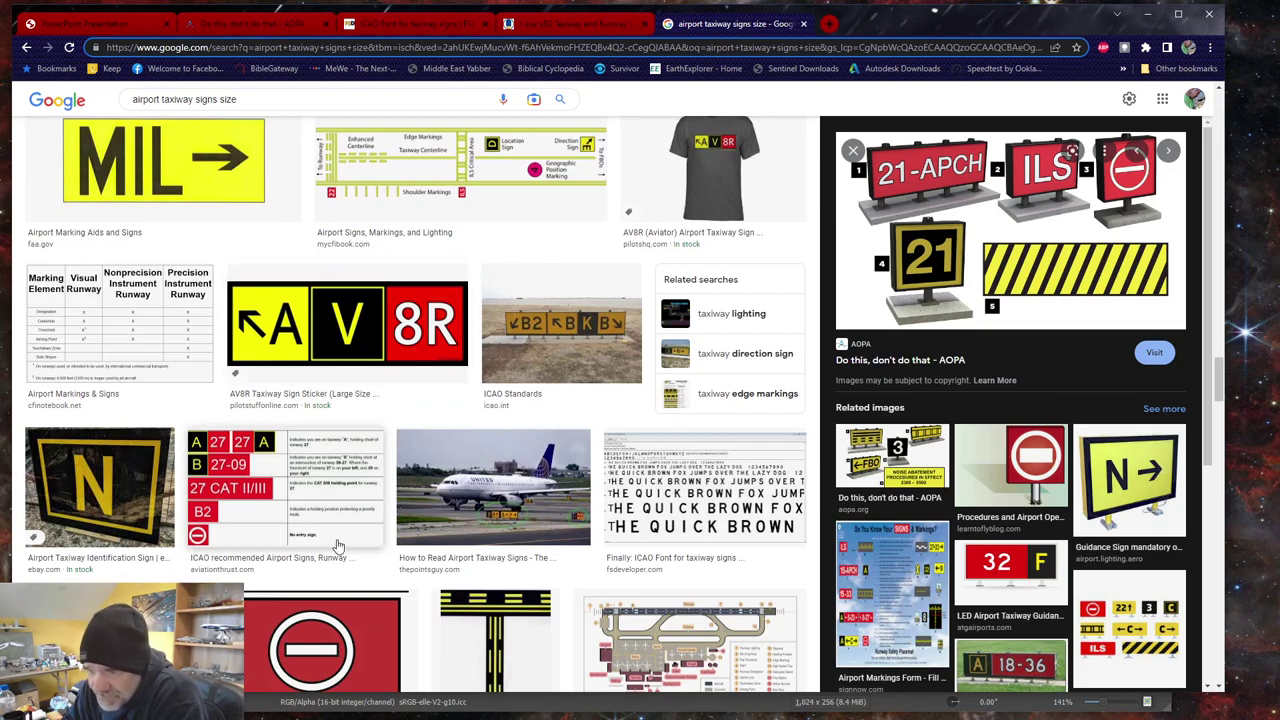
pyautogui.scroll(-7, 340, 543)
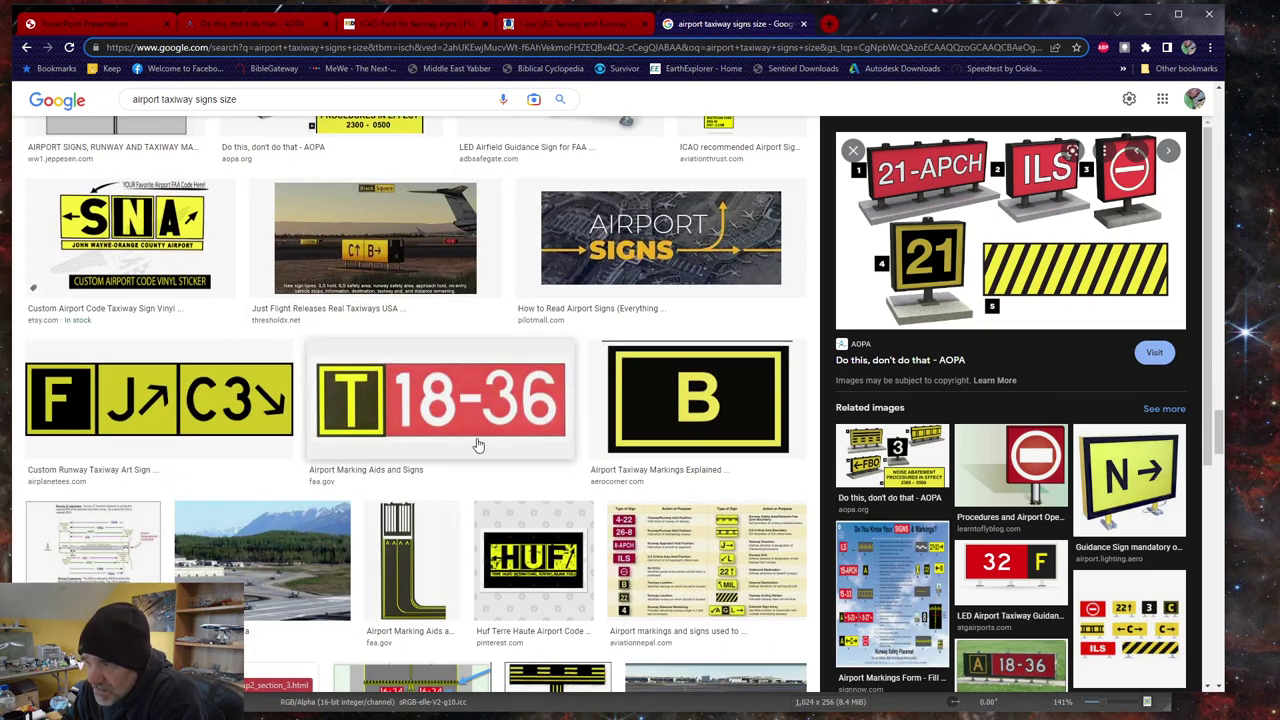
pyautogui.scroll(-5, 476, 460)
pyautogui.scroll(-4, 478, 485)
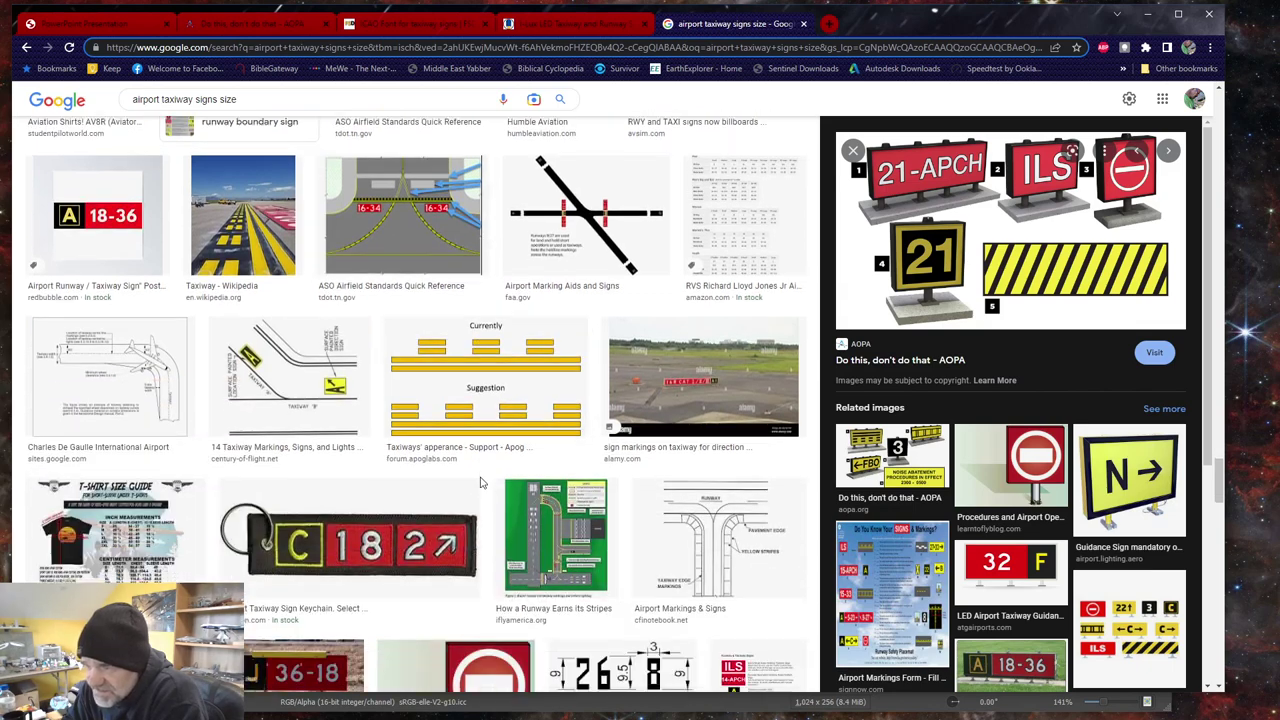
pyautogui.scroll(-4, 549, 566)
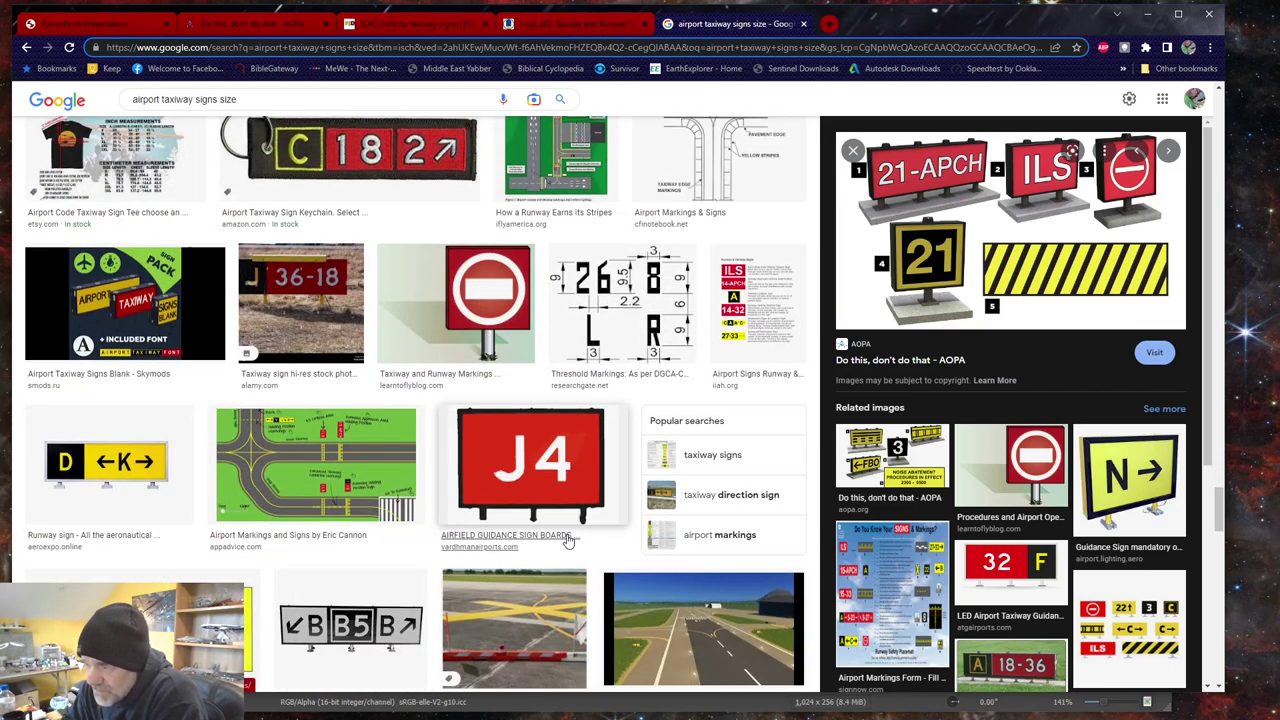
pyautogui.scroll(-2, 540, 541)
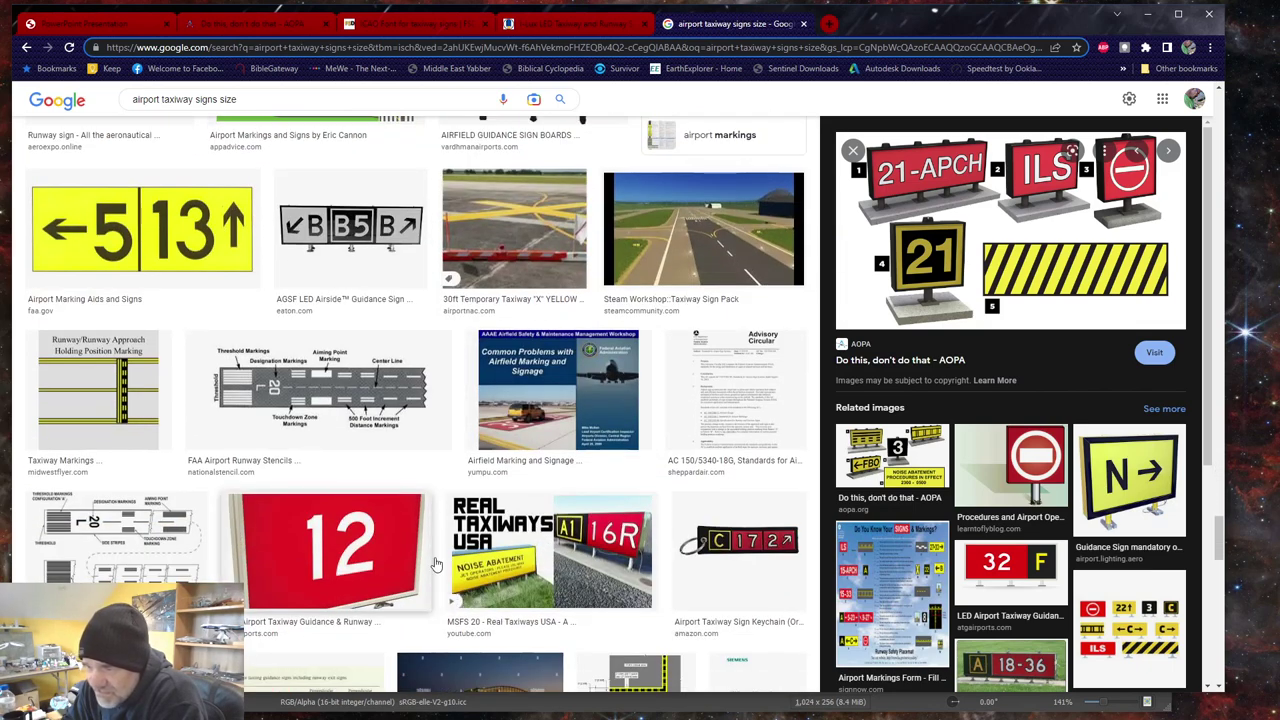
pyautogui.scroll(-2, 585, 570)
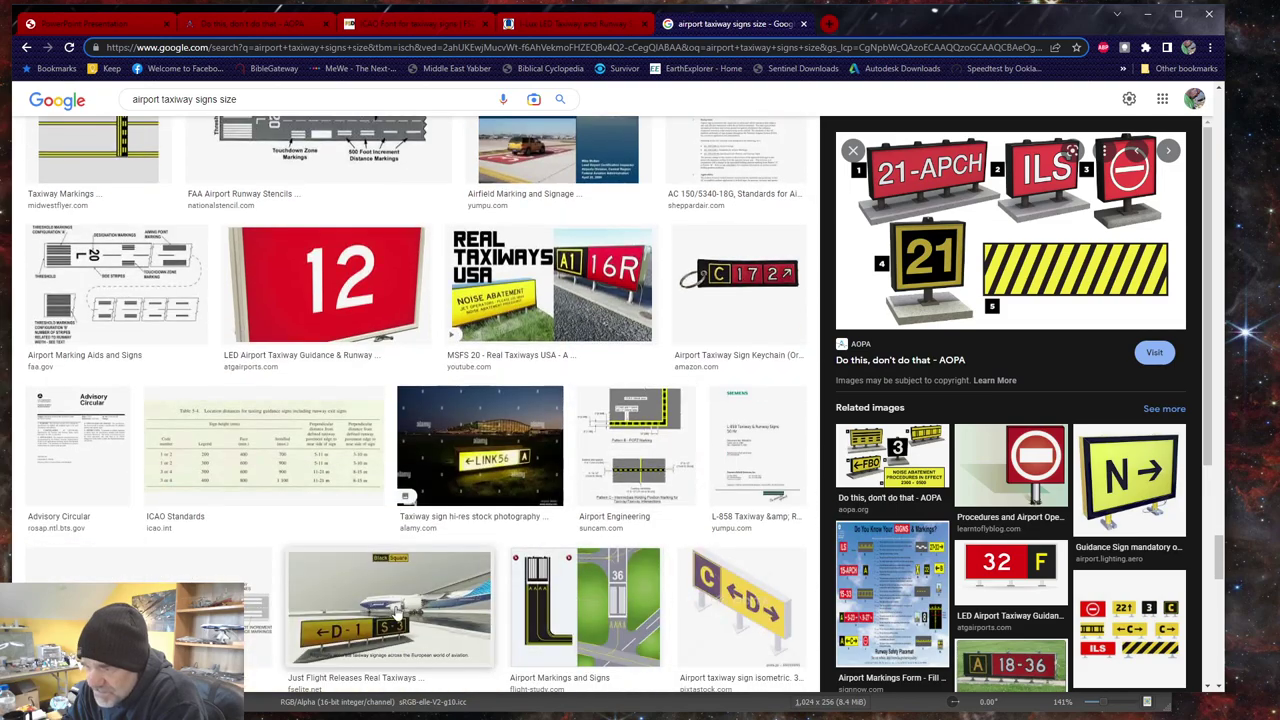
pyautogui.scroll(10, 540, 393)
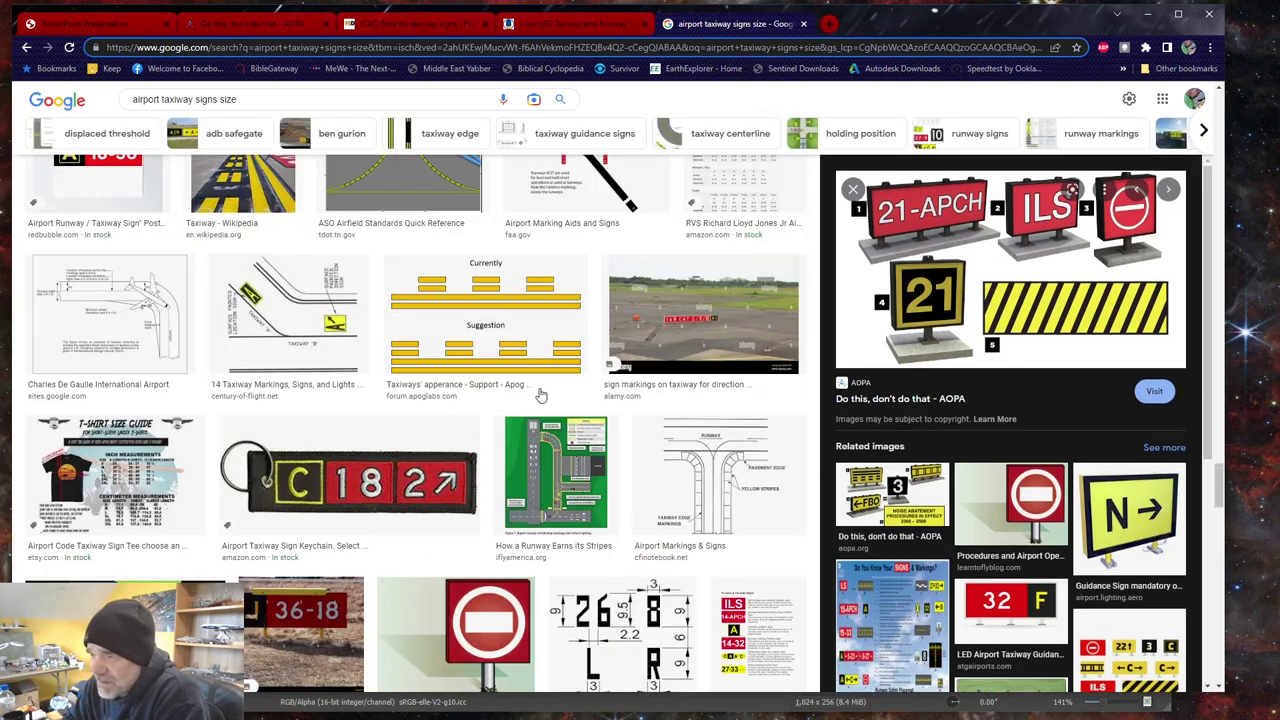
pyautogui.scroll(10, 540, 395)
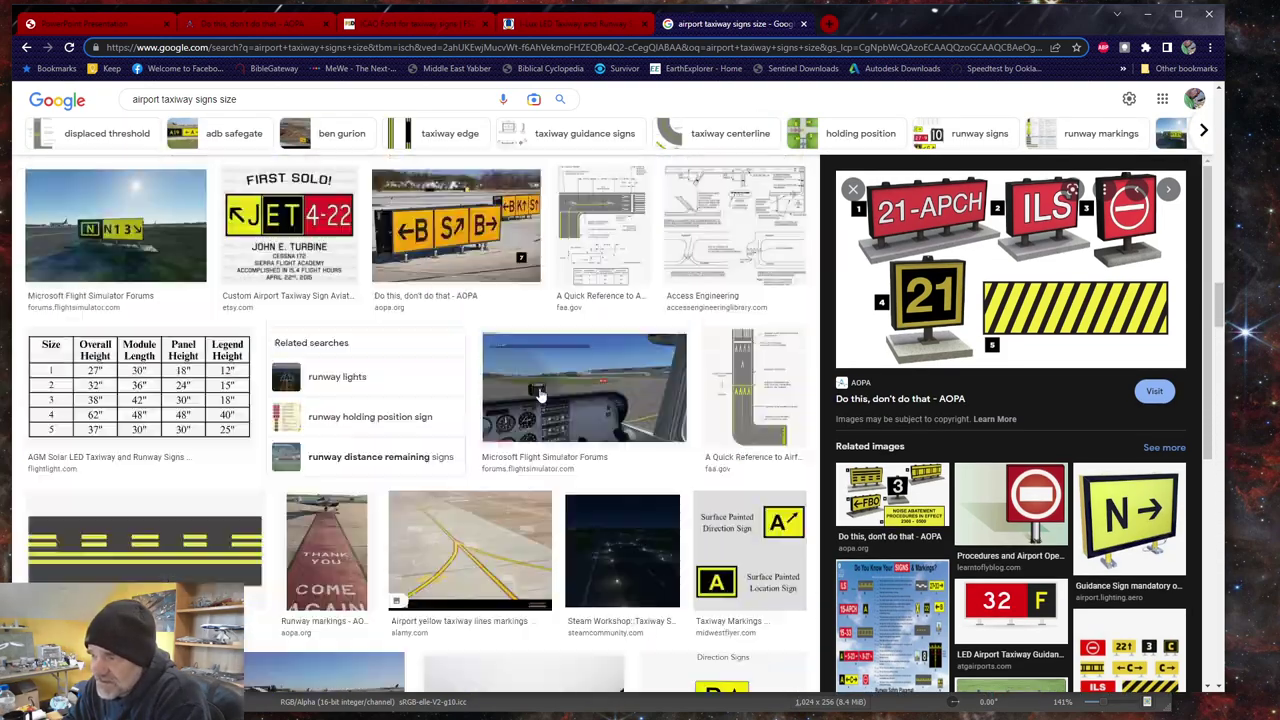
pyautogui.scroll(8, 540, 395)
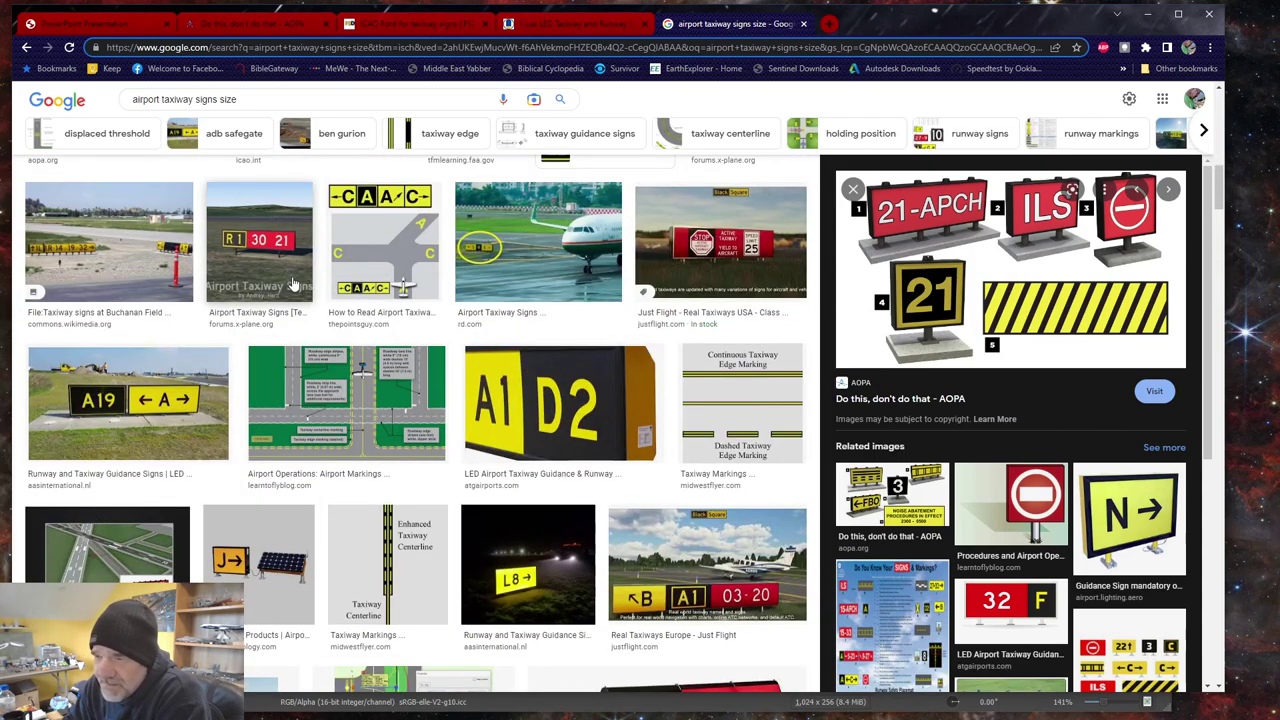
pyautogui.scroll(10, 432, 410)
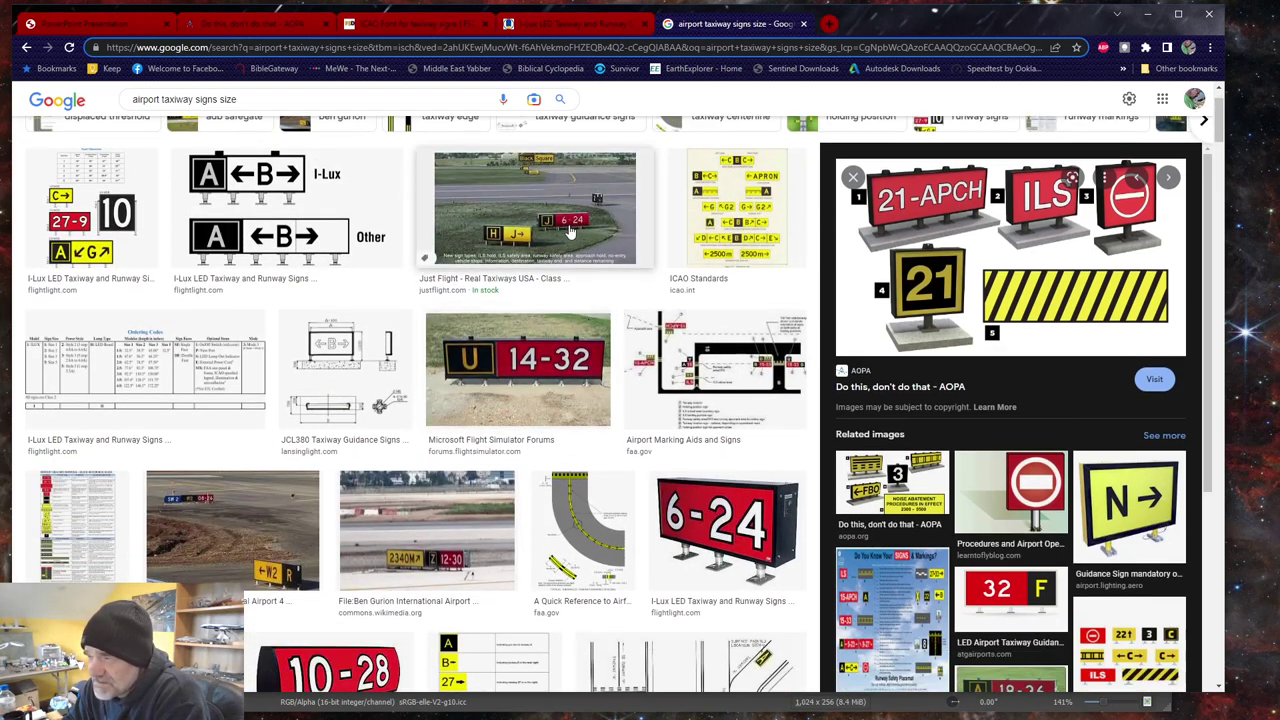
pyautogui.scroll(-3, 598, 283)
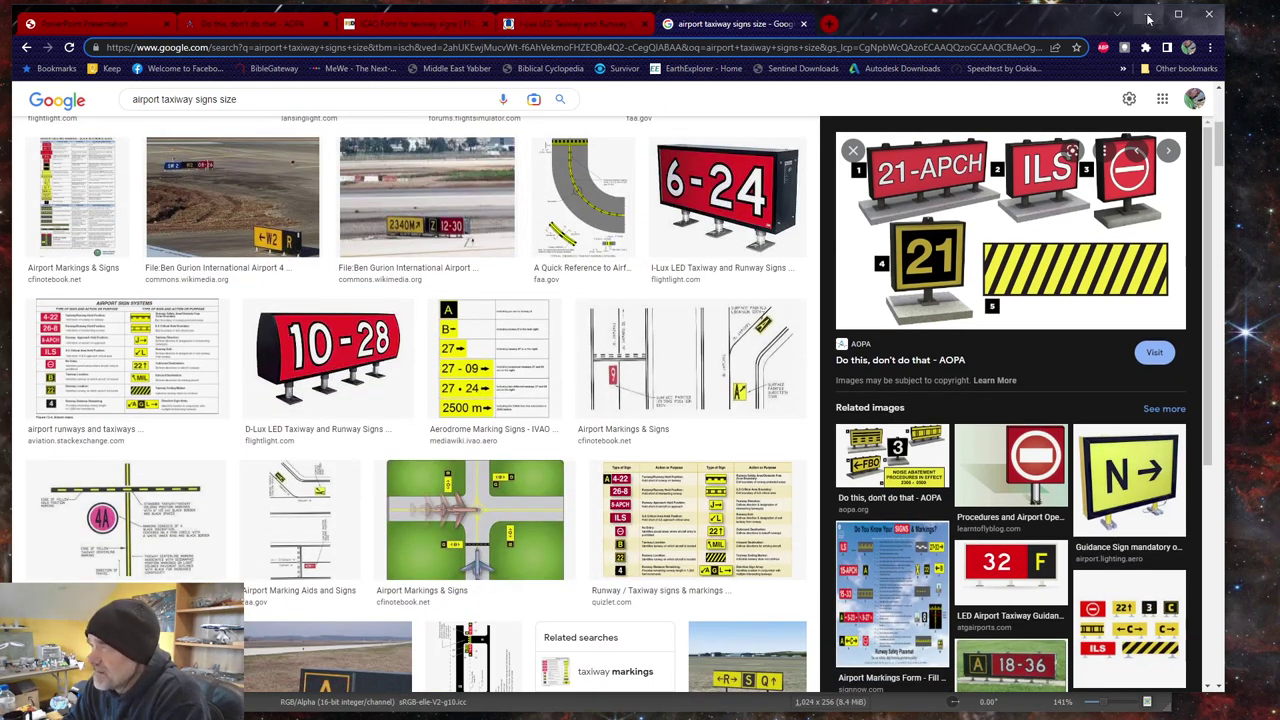
pyautogui.click(1117, 14)
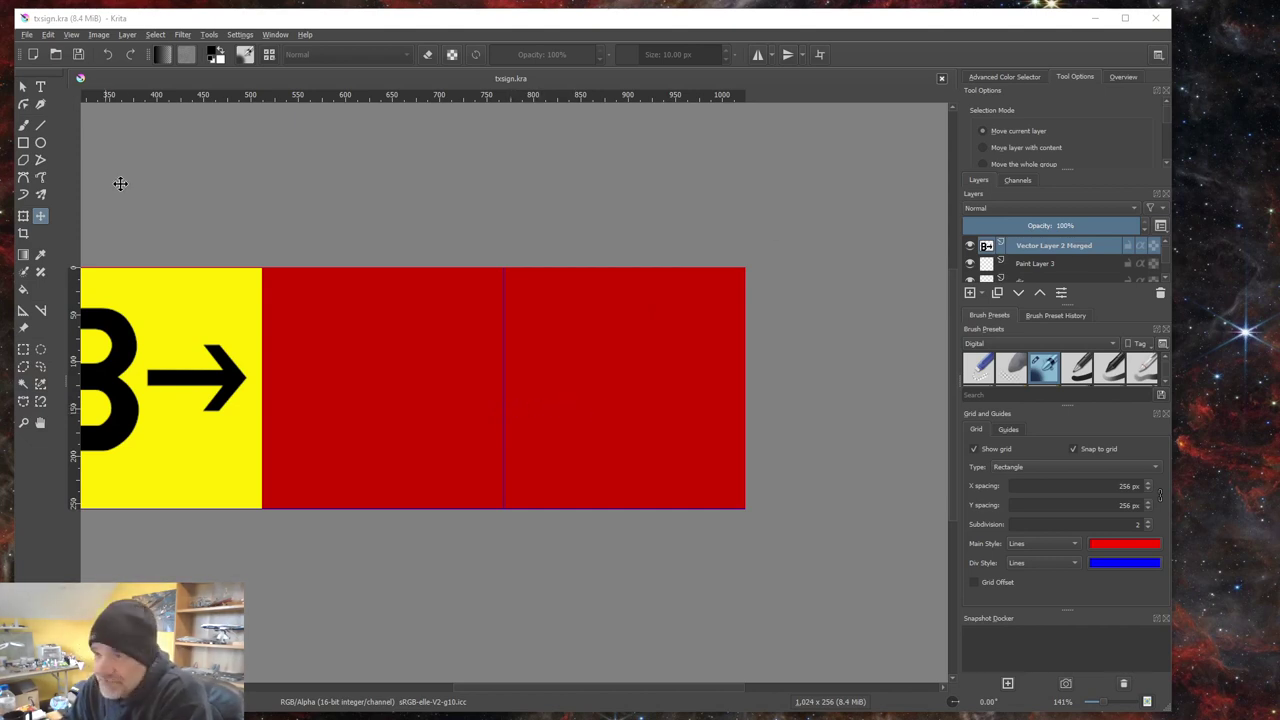
# Step: Add a new paint layer above the merged B and arrow layer and swap the drawing colours so the foreground is white
pyautogui.click(127, 35)
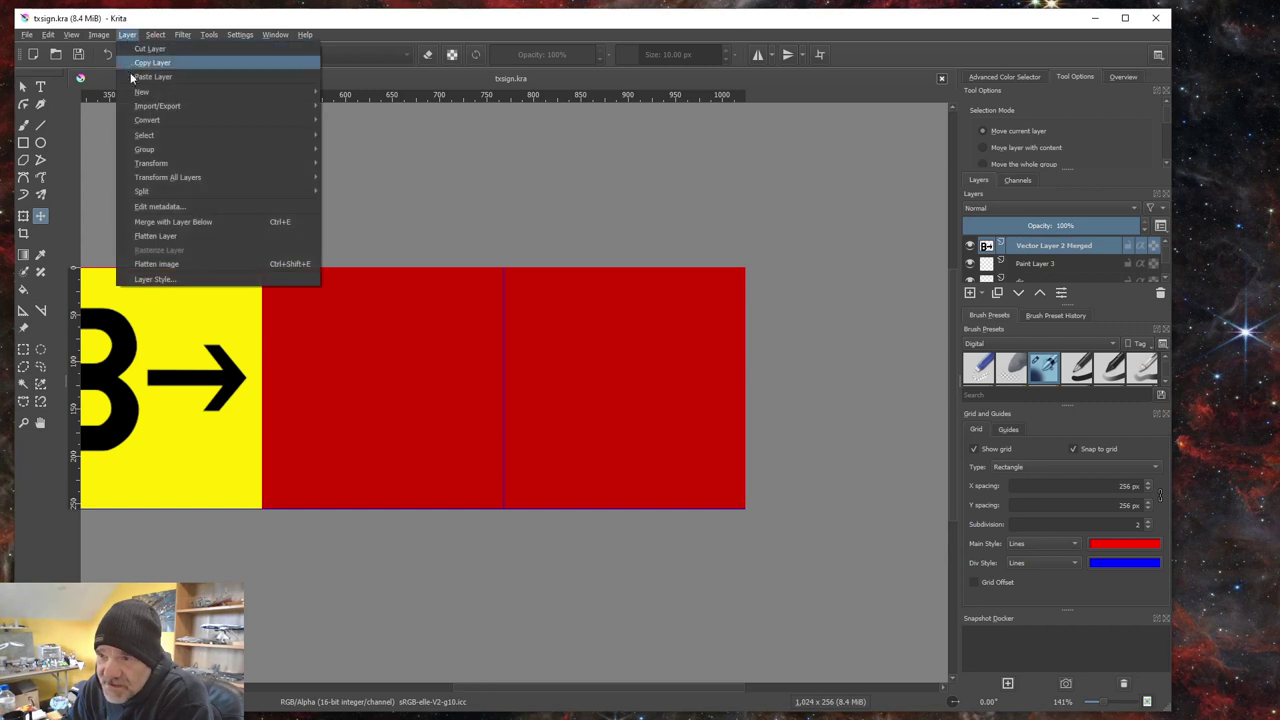
pyautogui.moveTo(151, 92)
pyautogui.click(361, 92)
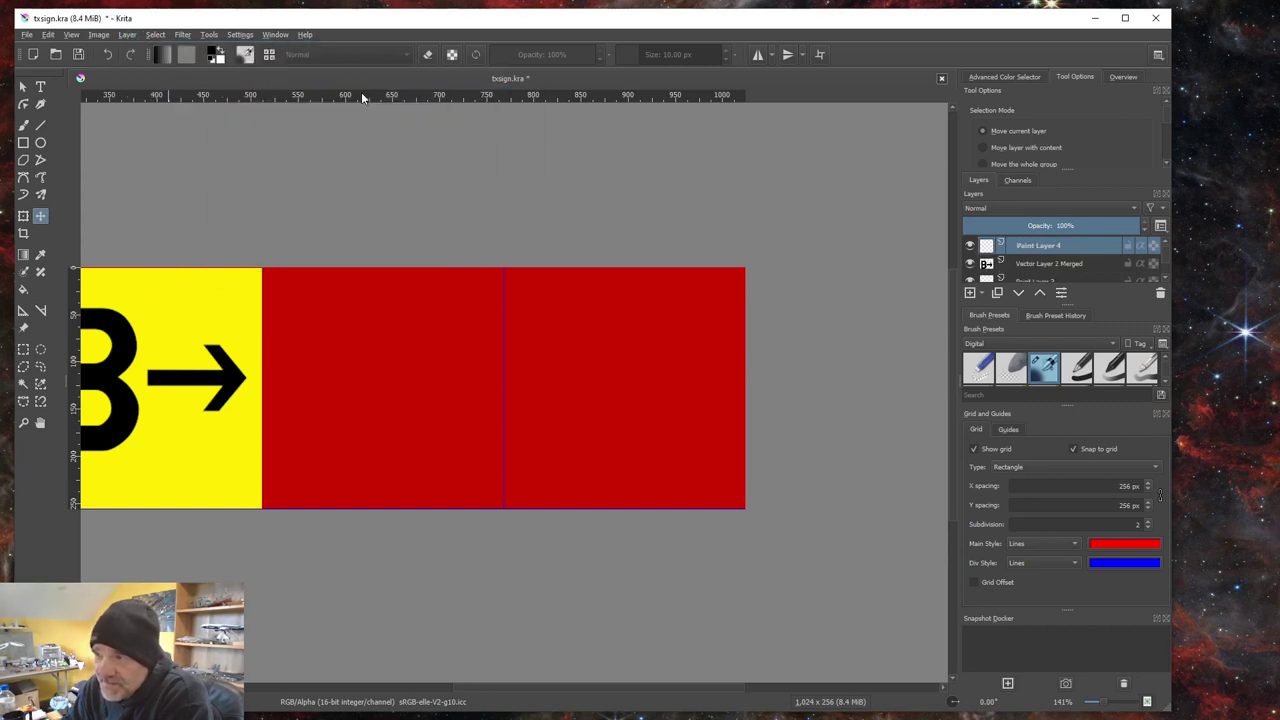
pyautogui.click(220, 52)
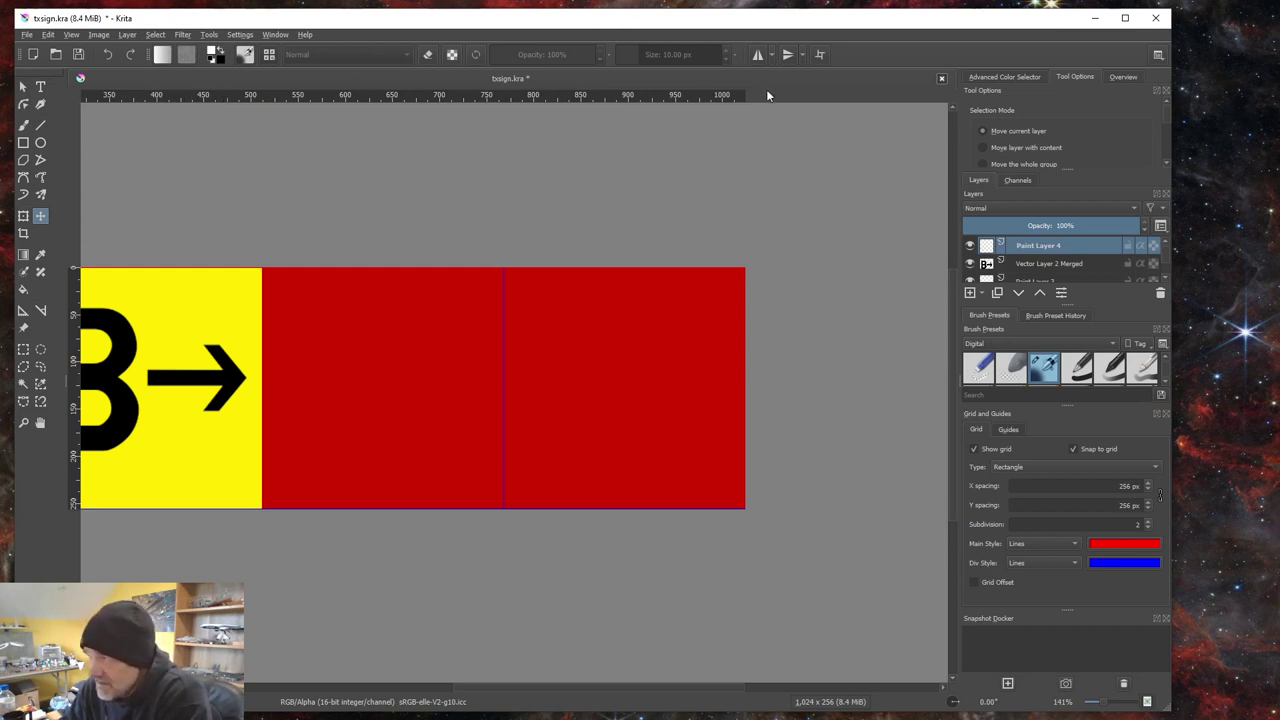
# Step: Create a text box across the whole red panel and format its placeholder text as bold in the ICAO_new font
pyautogui.click(40, 88)
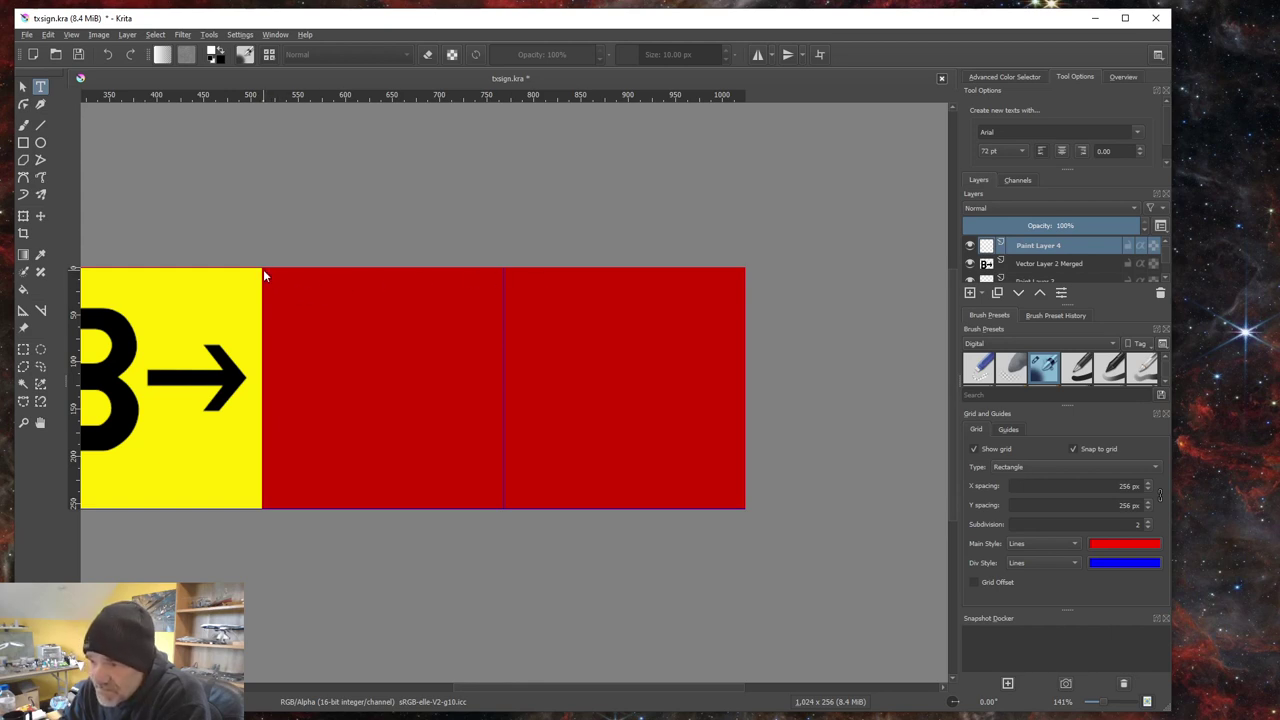
pyautogui.moveTo(263, 269); pyautogui.dragTo(744, 507)
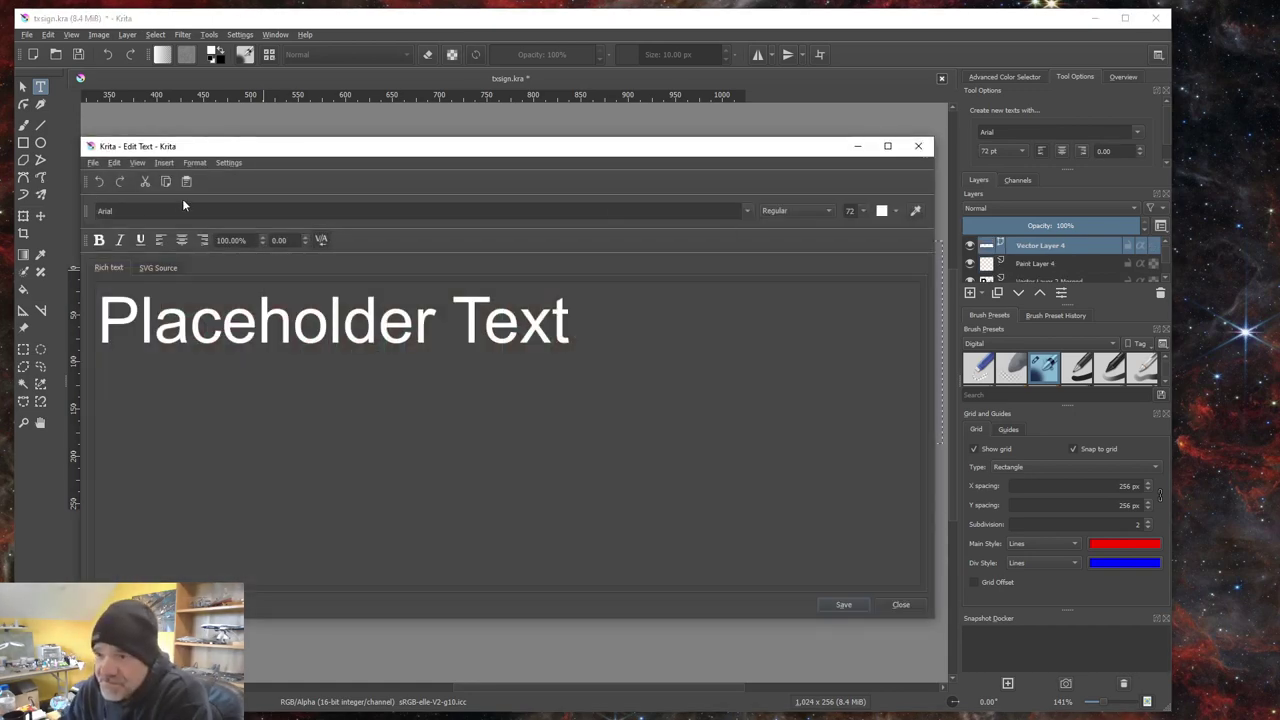
pyautogui.click(99, 240)
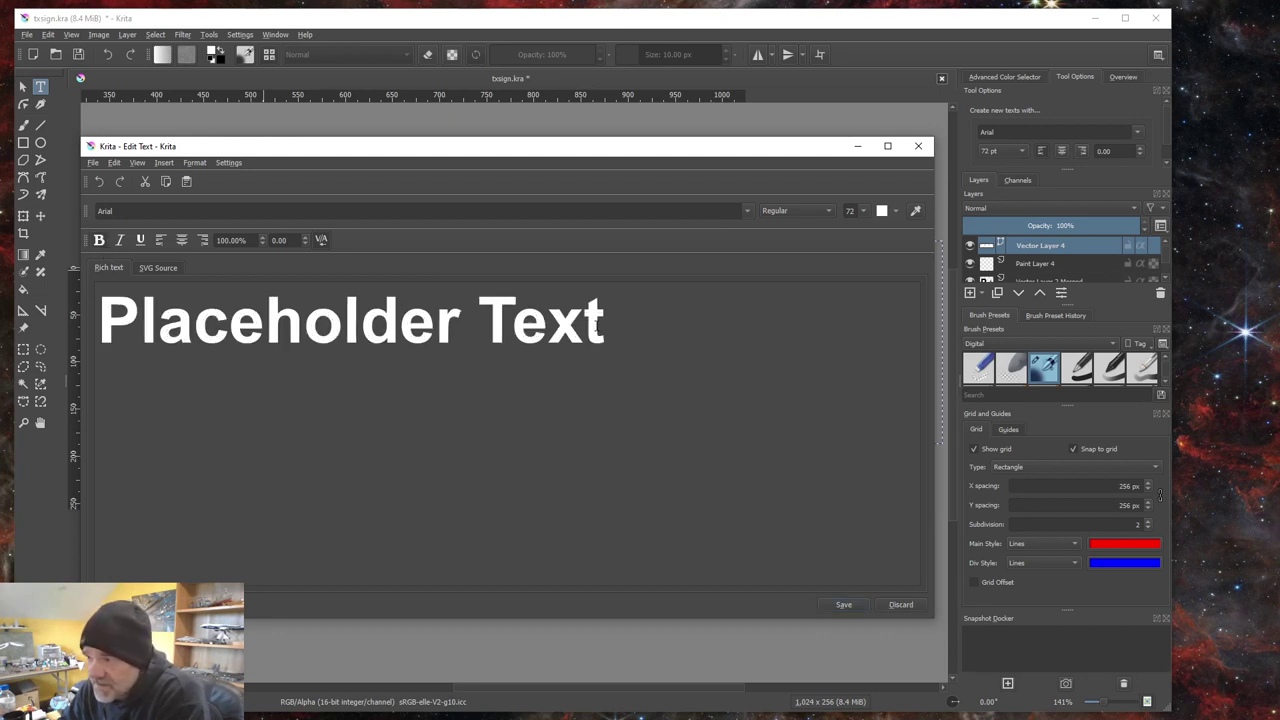
pyautogui.moveTo(620, 323); pyautogui.dragTo(107, 318)
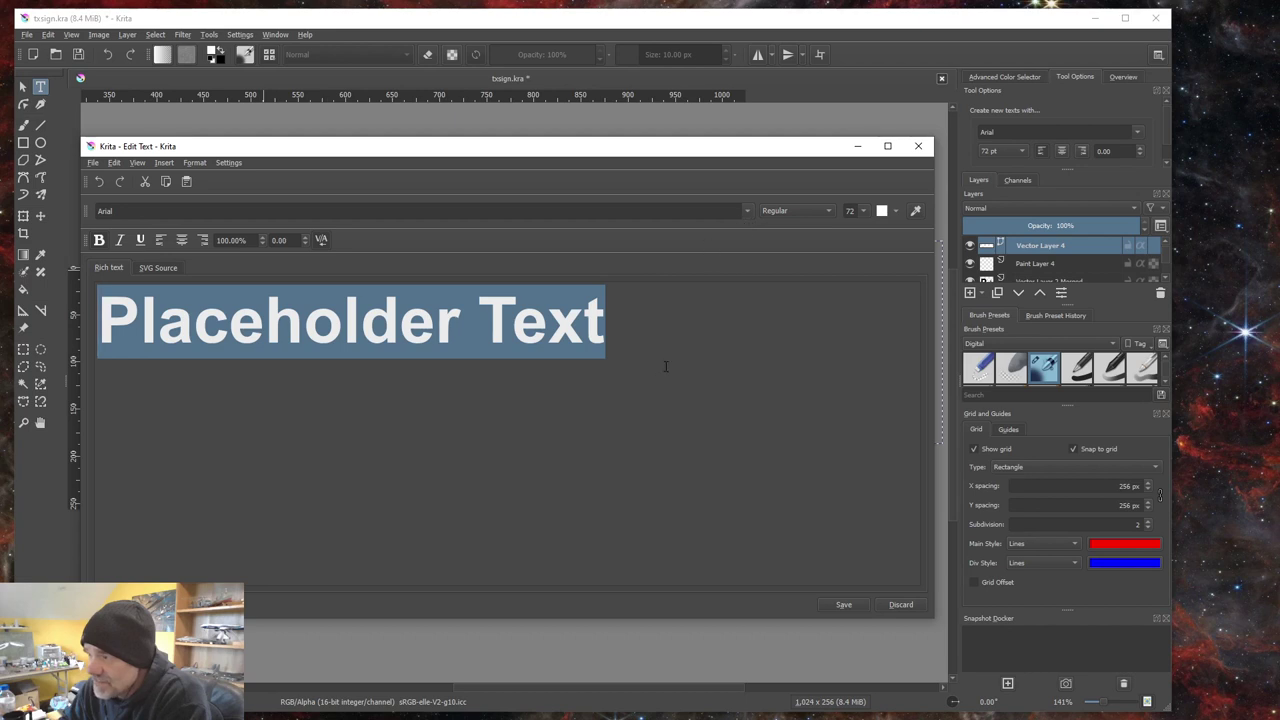
pyautogui.press('Right')
pyautogui.click(748, 210)
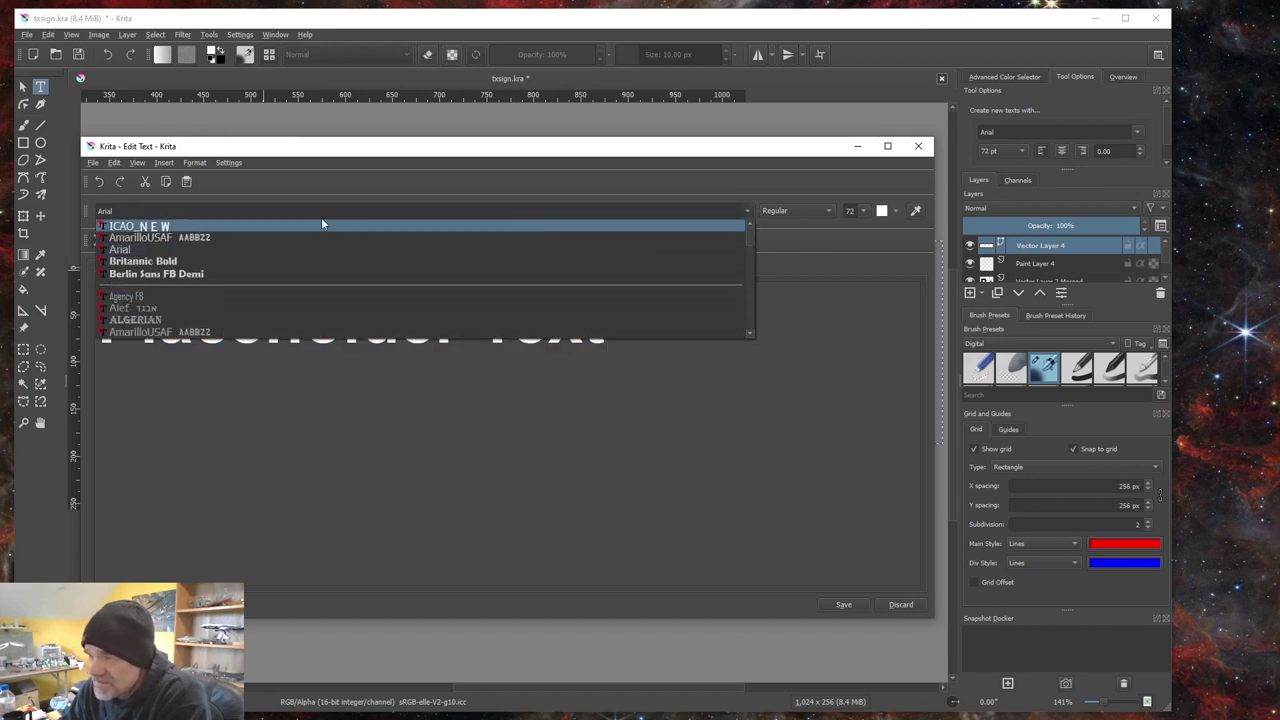
pyautogui.click(141, 222)
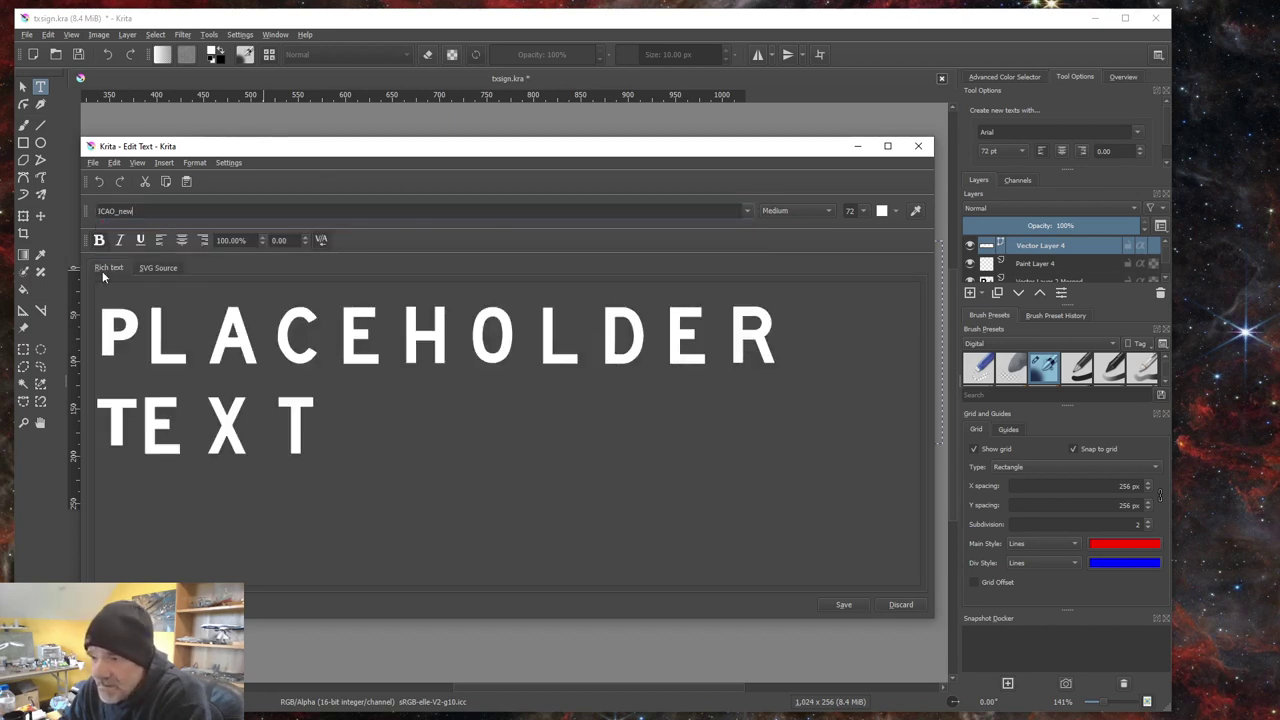
# Step: Replace all the placeholder text with the runway designation 27L-09R
pyautogui.click(393, 457)
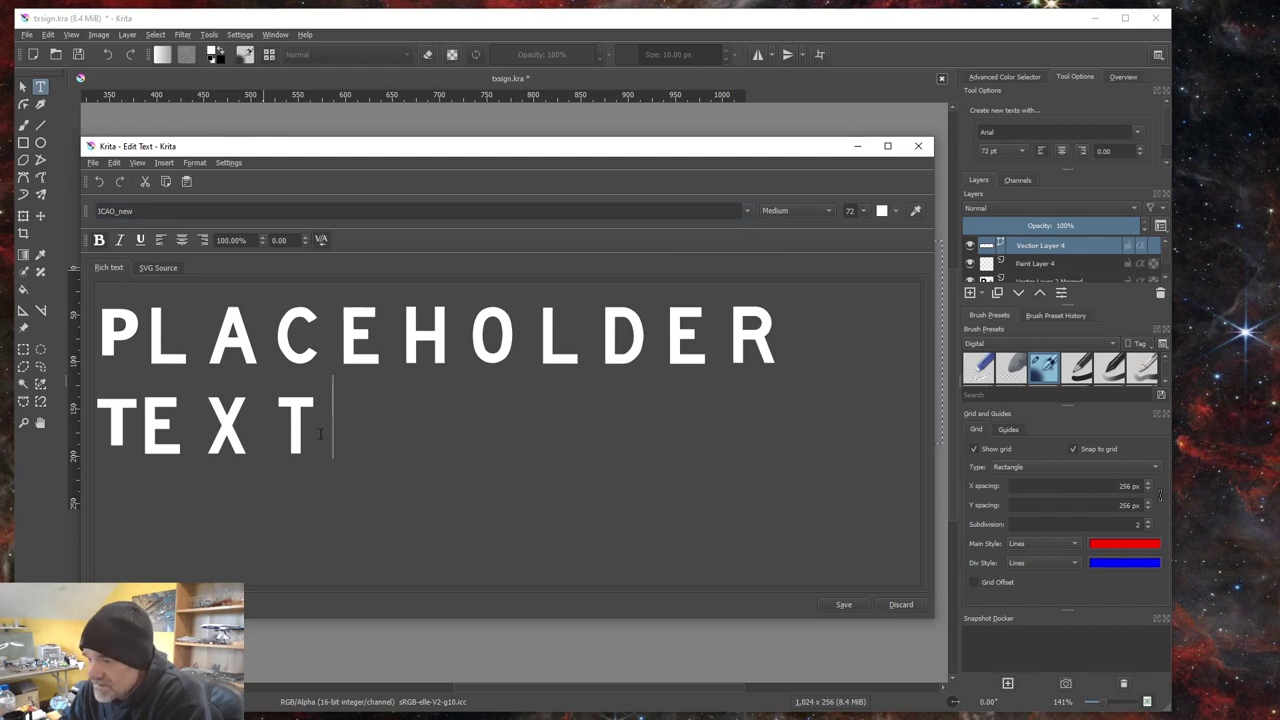
pyautogui.hotkey('ctrl', 'a')
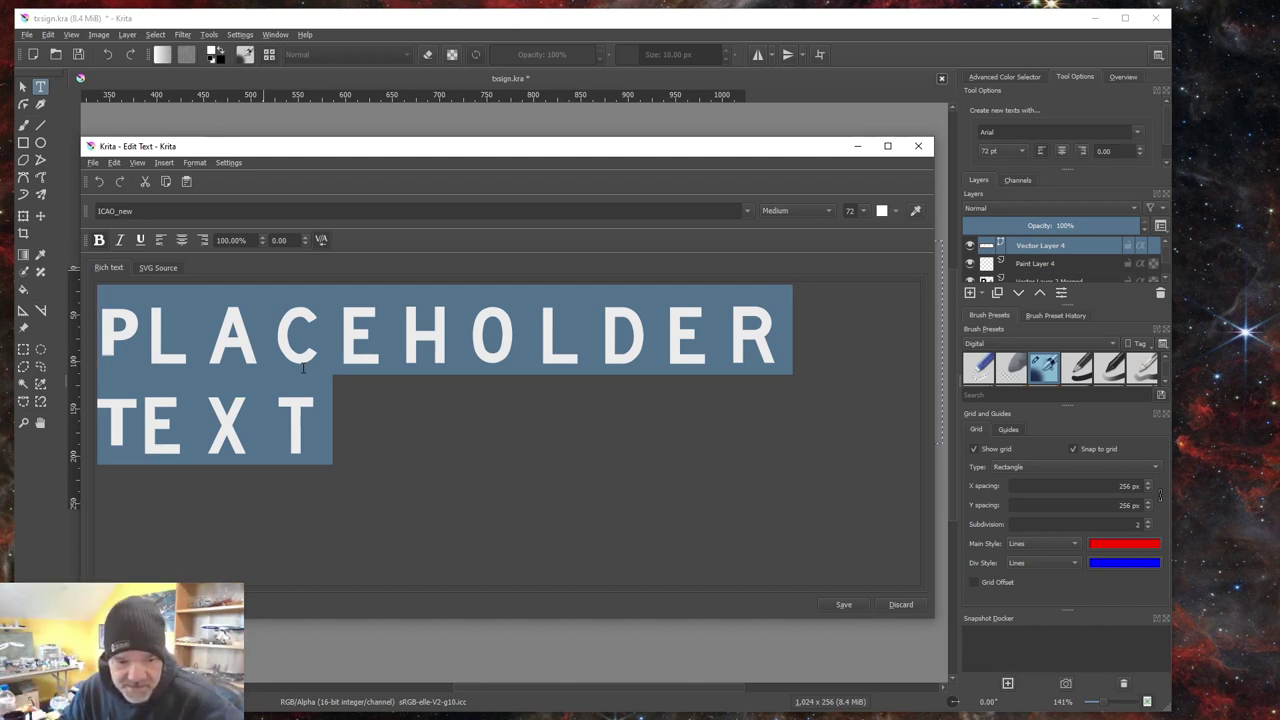
pyautogui.write('27')
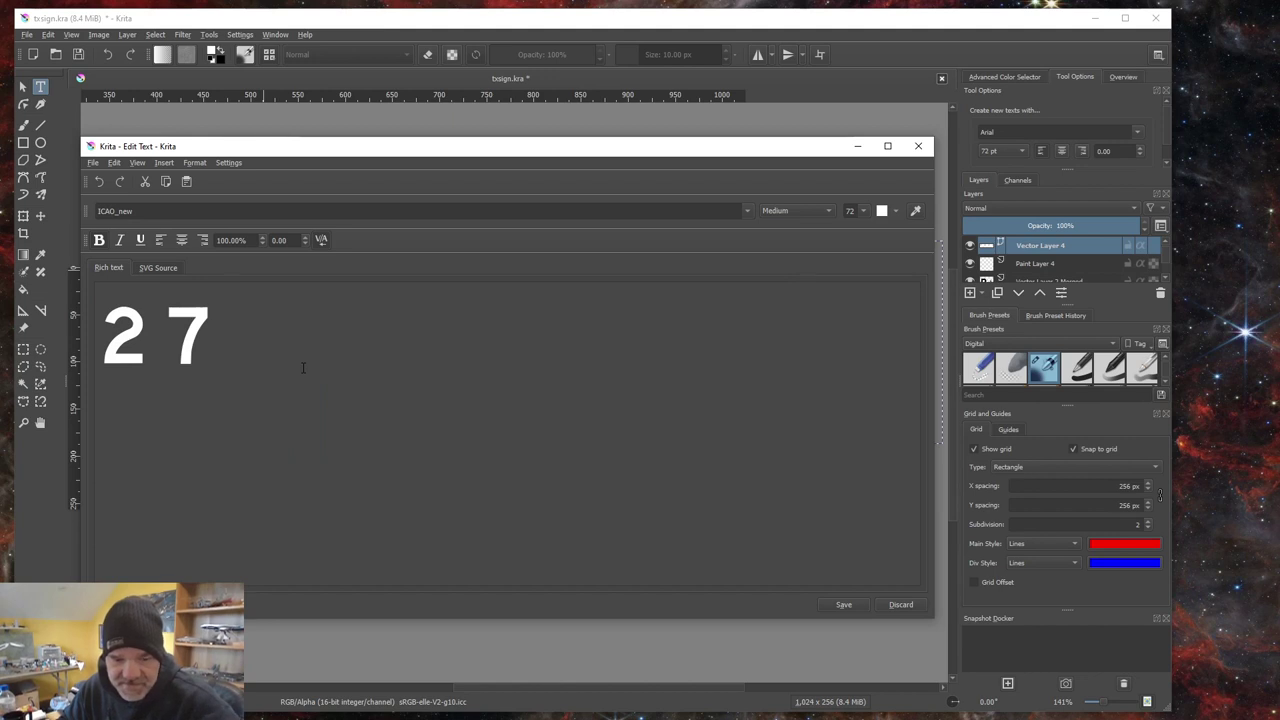
pyautogui.write('L')
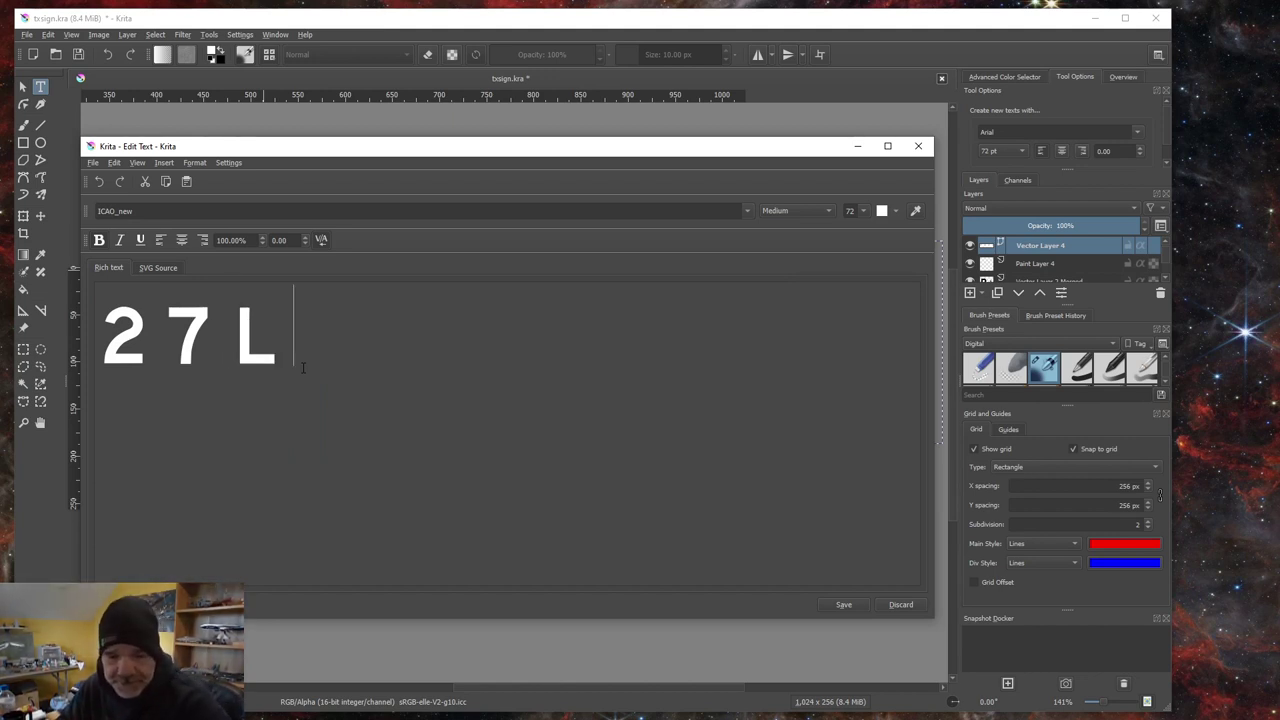
pyautogui.write('-')
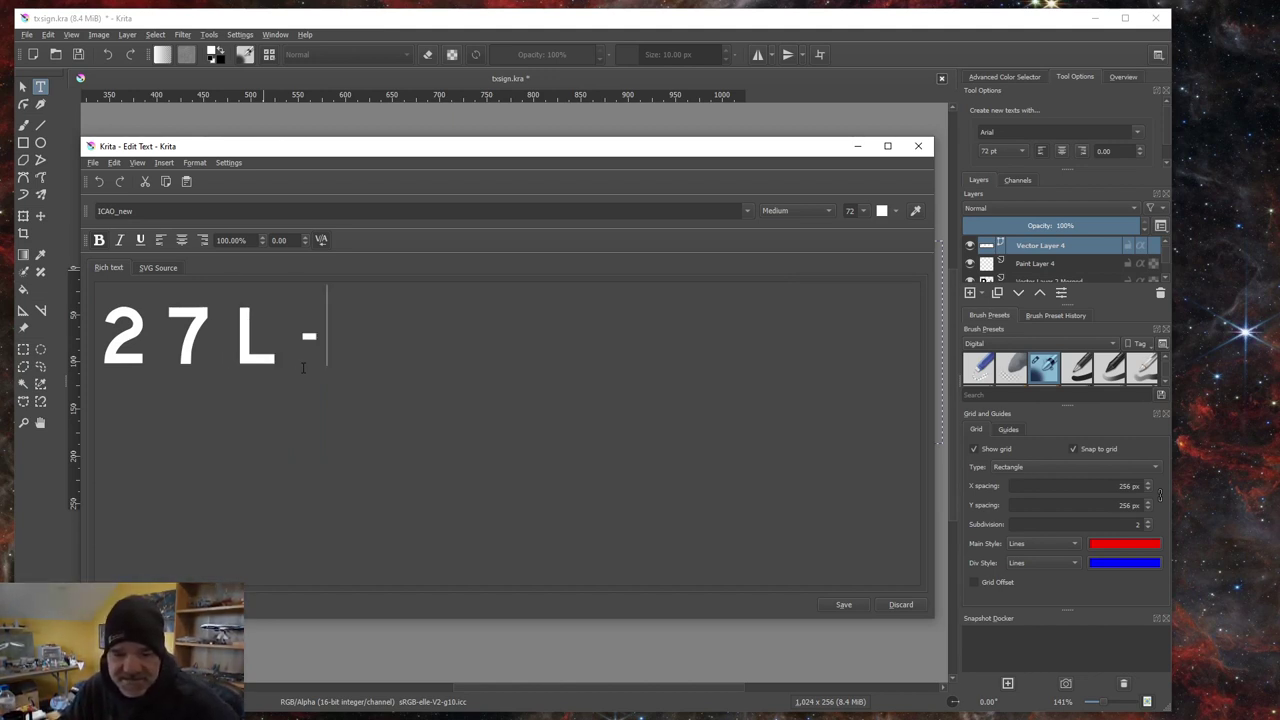
pyautogui.write('09R')
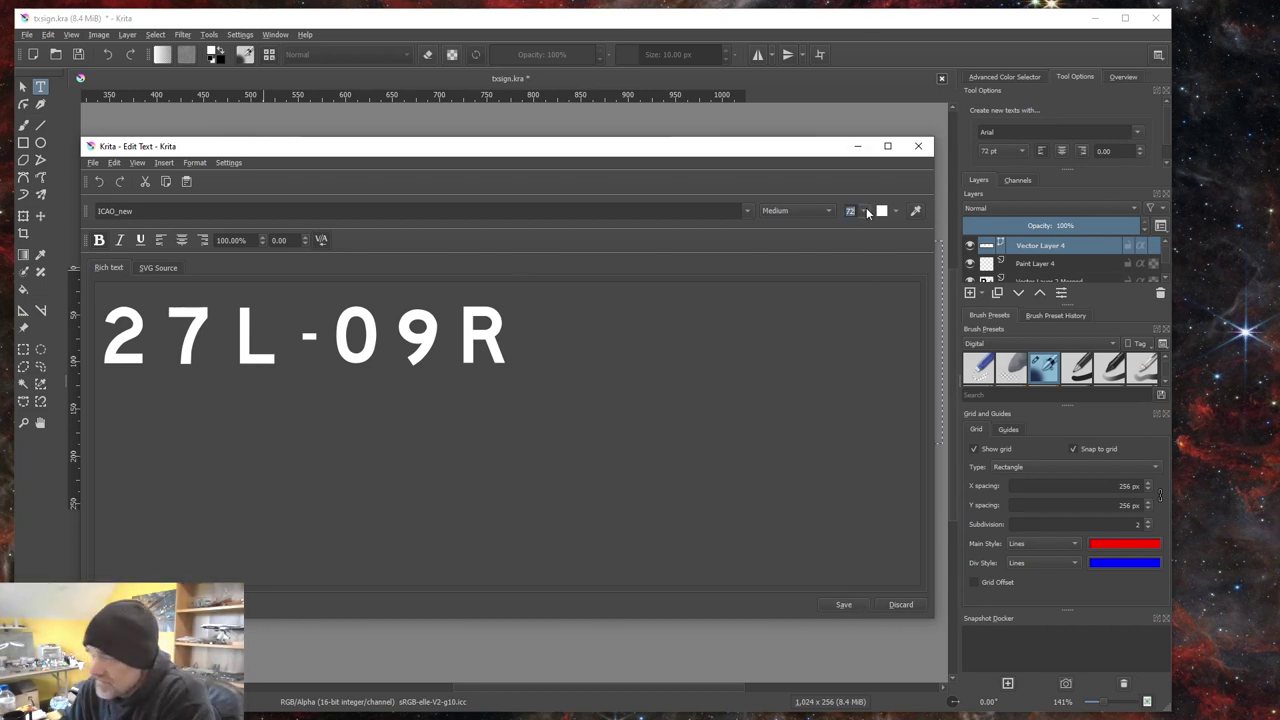
# Step: Set the runway lettering's font size to 128 and save the text to the canvas
pyautogui.write('128')
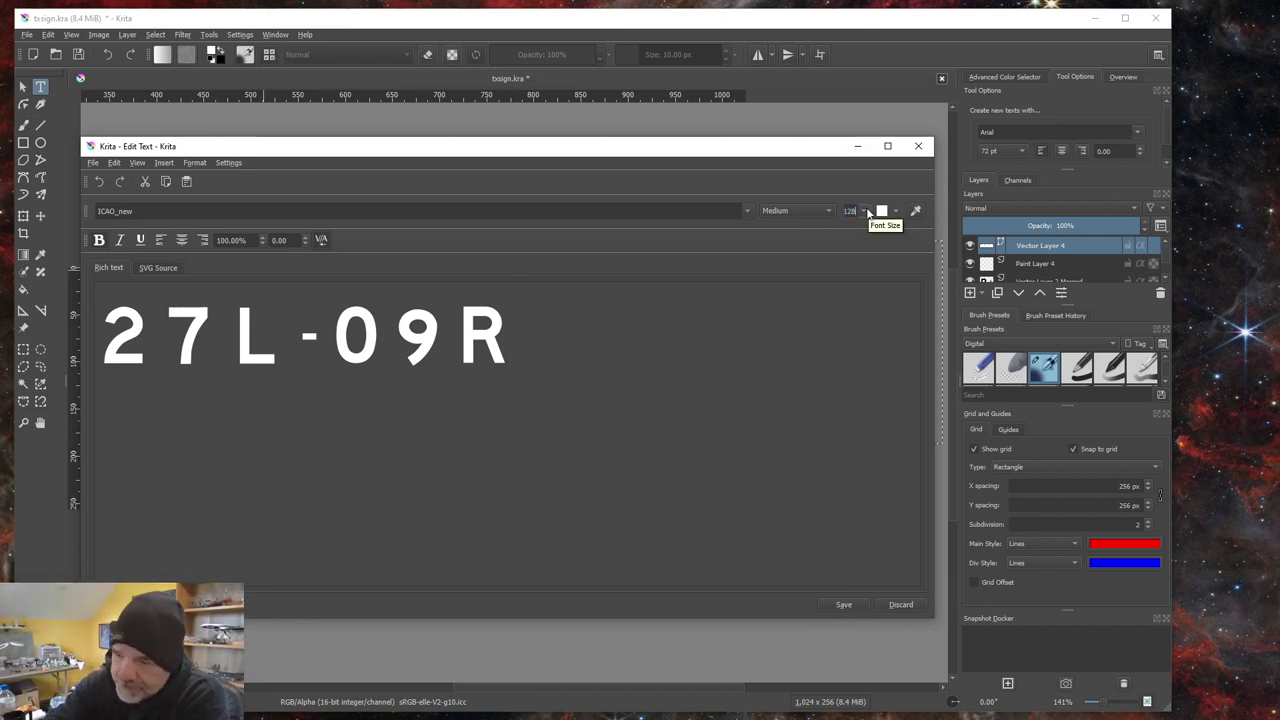
pyautogui.press('Return')
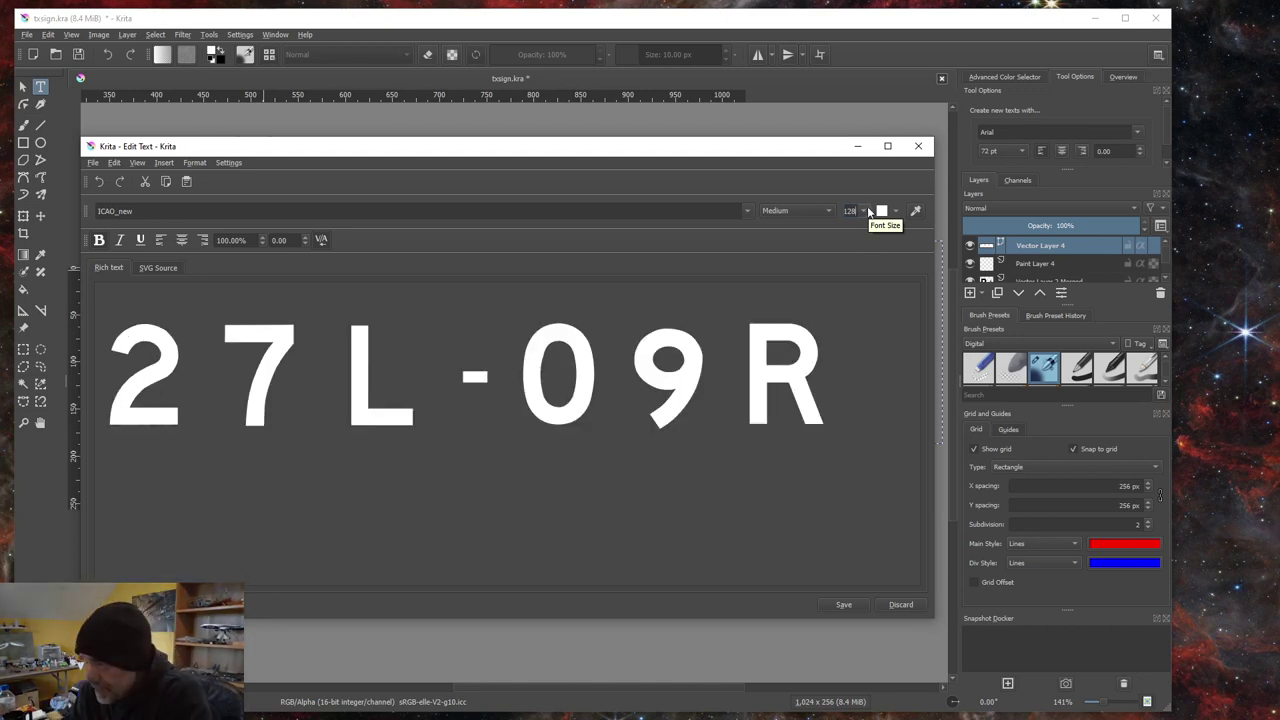
pyautogui.click(840, 605)
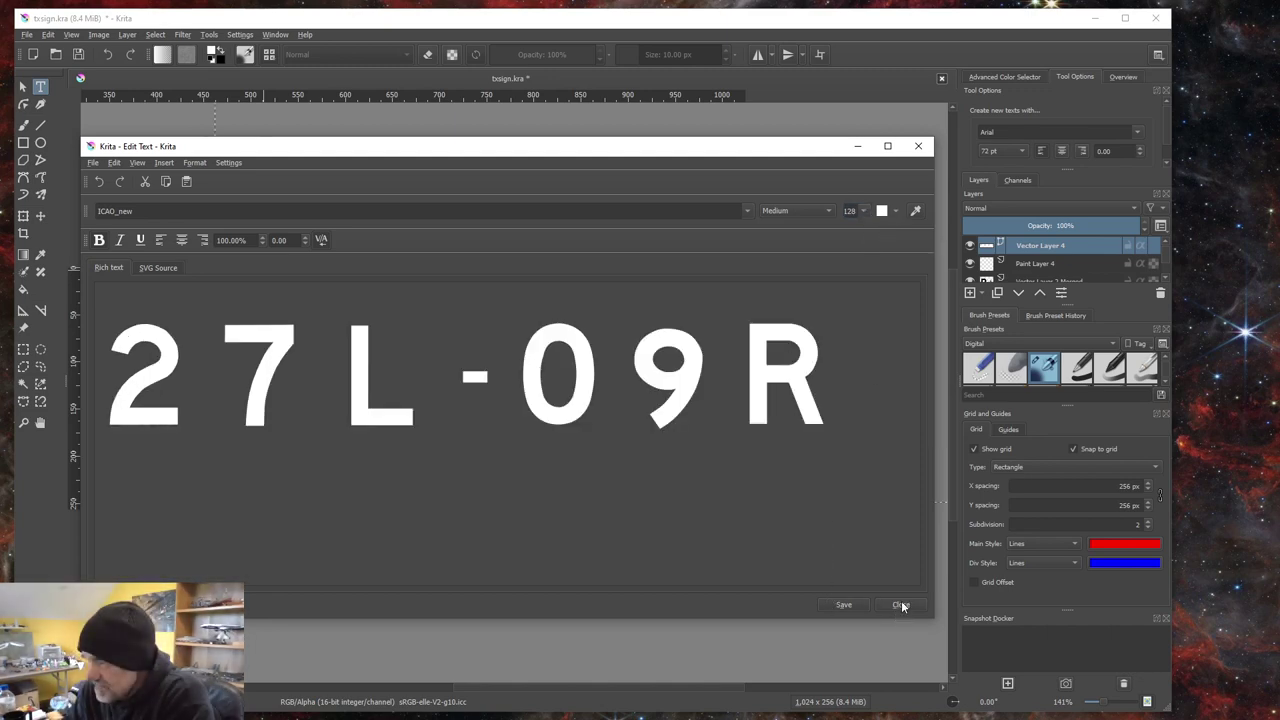
# Step: Close the text editor, then narrow the runway lettering to the red panel's width and move it down to centre it vertically in the panel
pyautogui.click(899, 602)
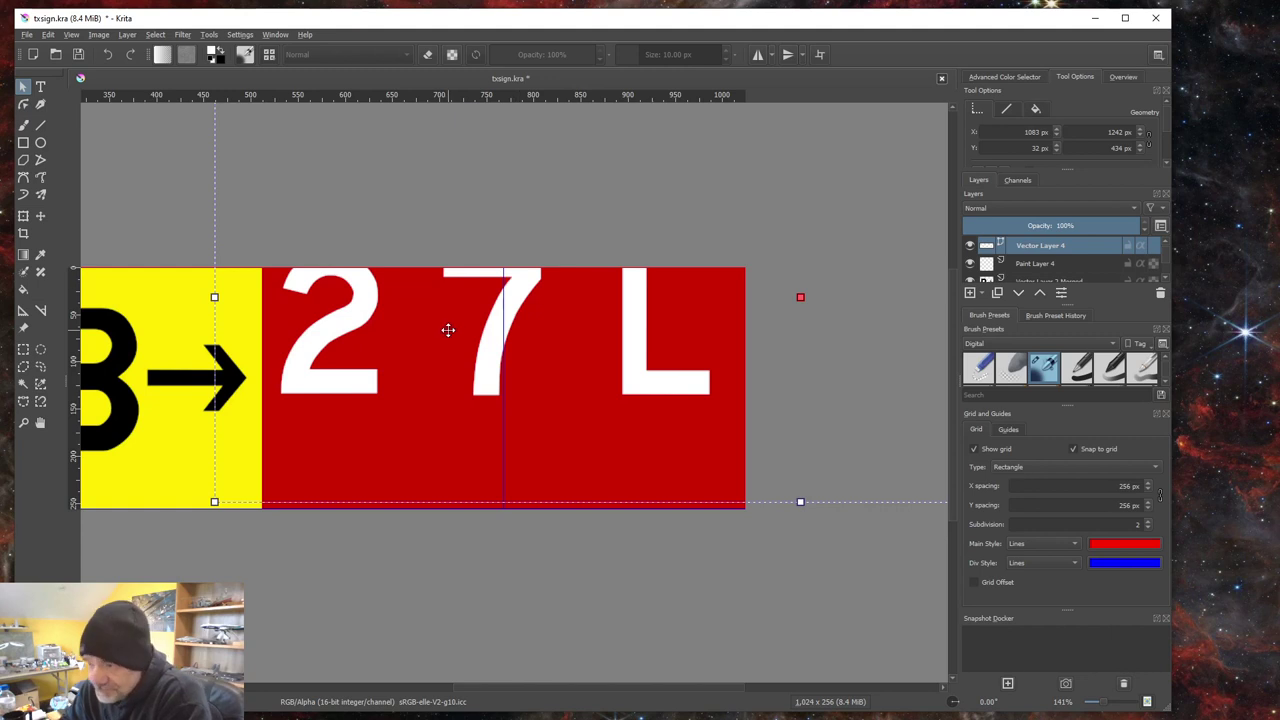
pyautogui.scroll(-3, 449, 331)
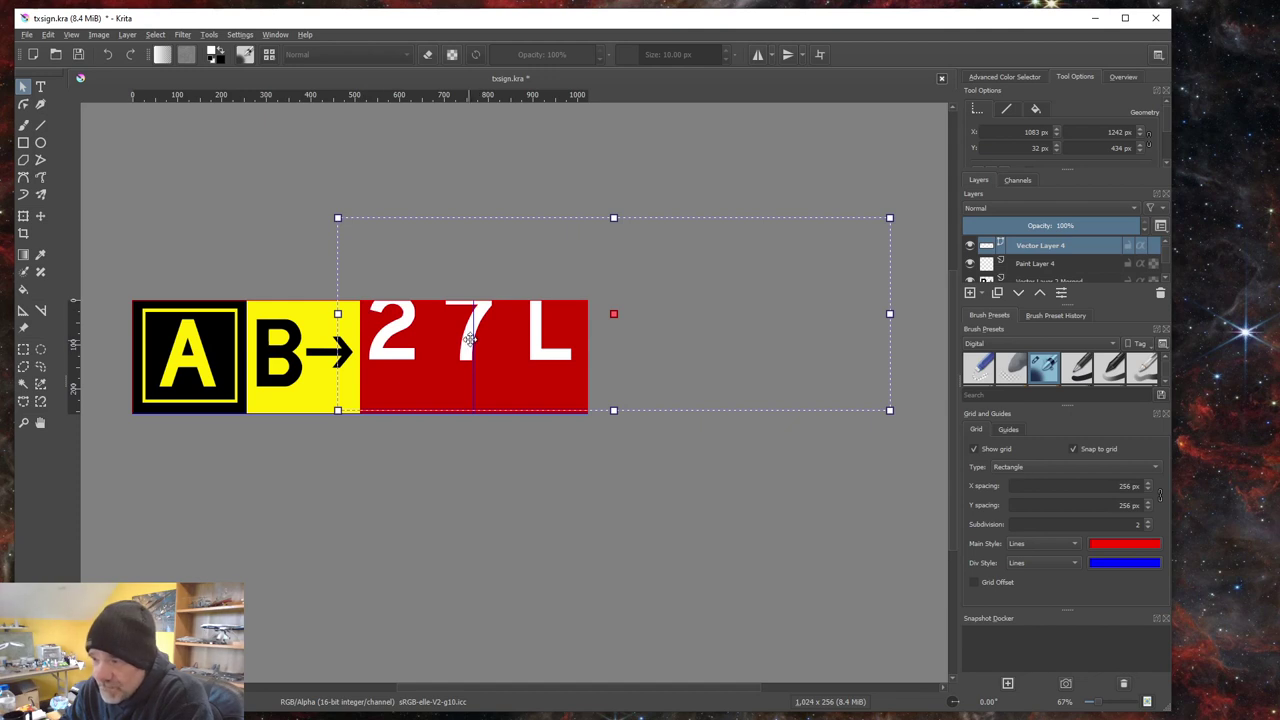
pyautogui.click(24, 217)
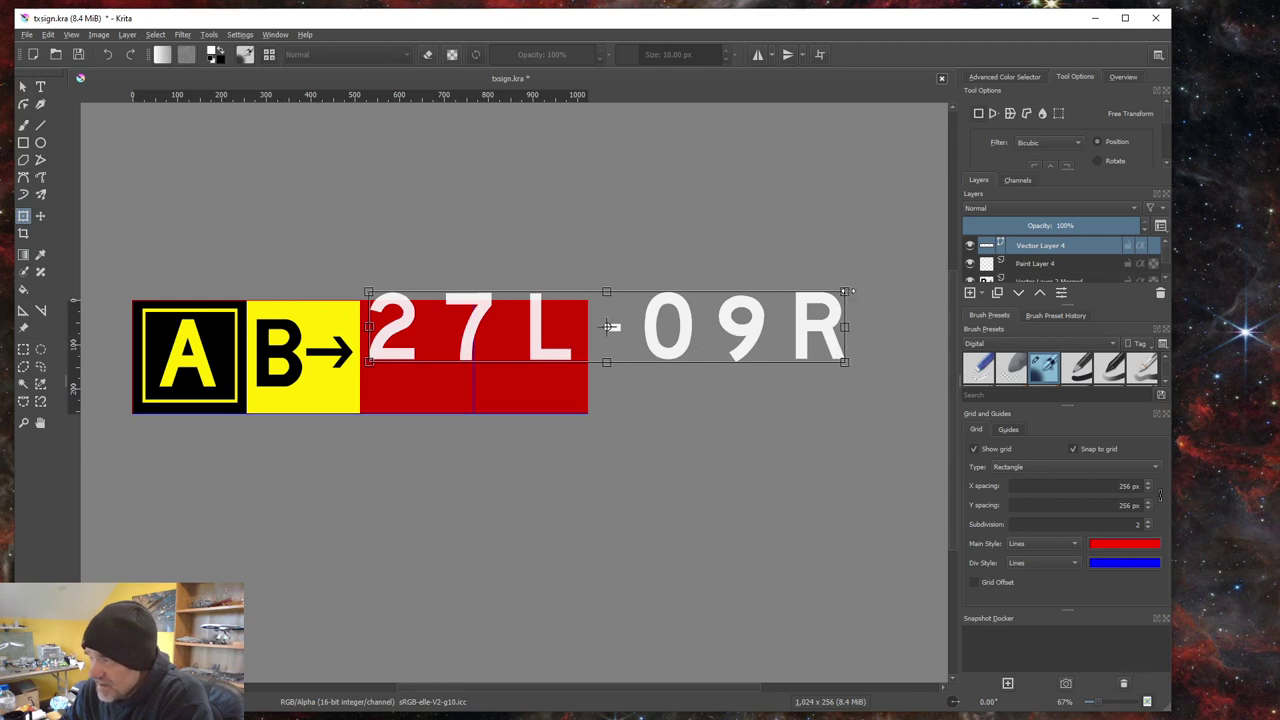
pyautogui.moveTo(848, 292); pyautogui.dragTo(580, 334)
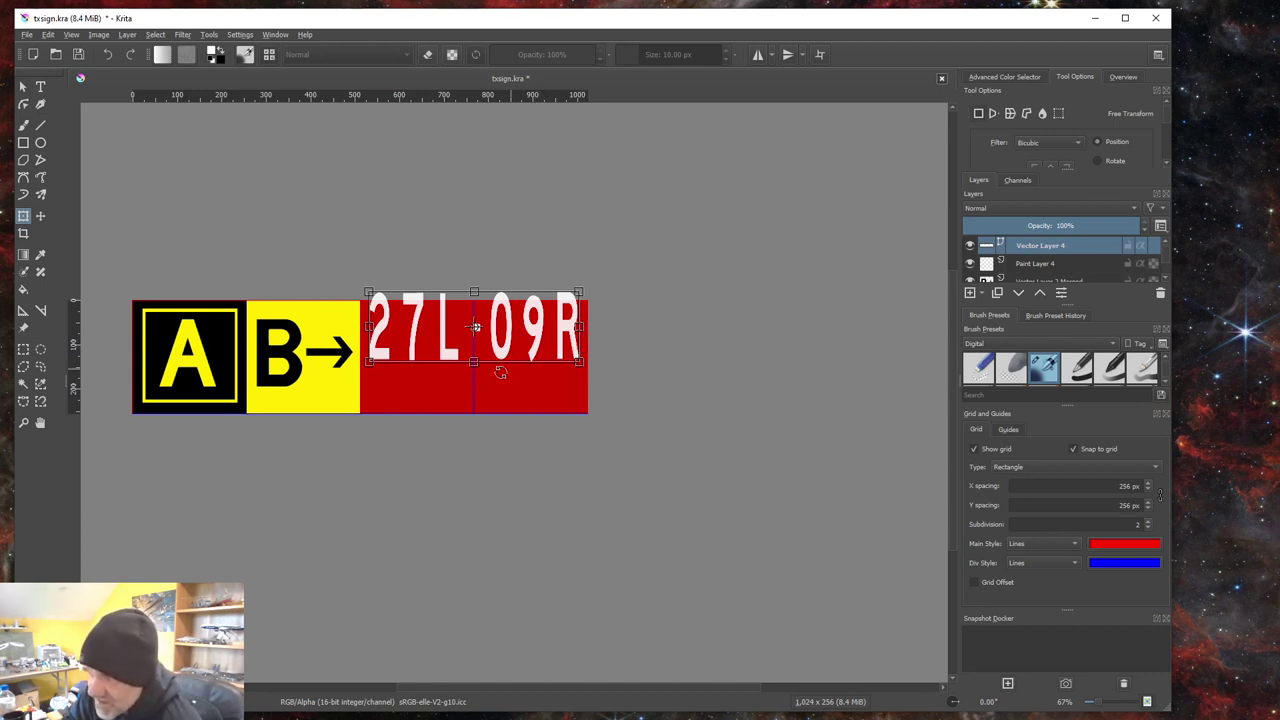
pyautogui.moveTo(512, 337); pyautogui.dragTo(512, 362)
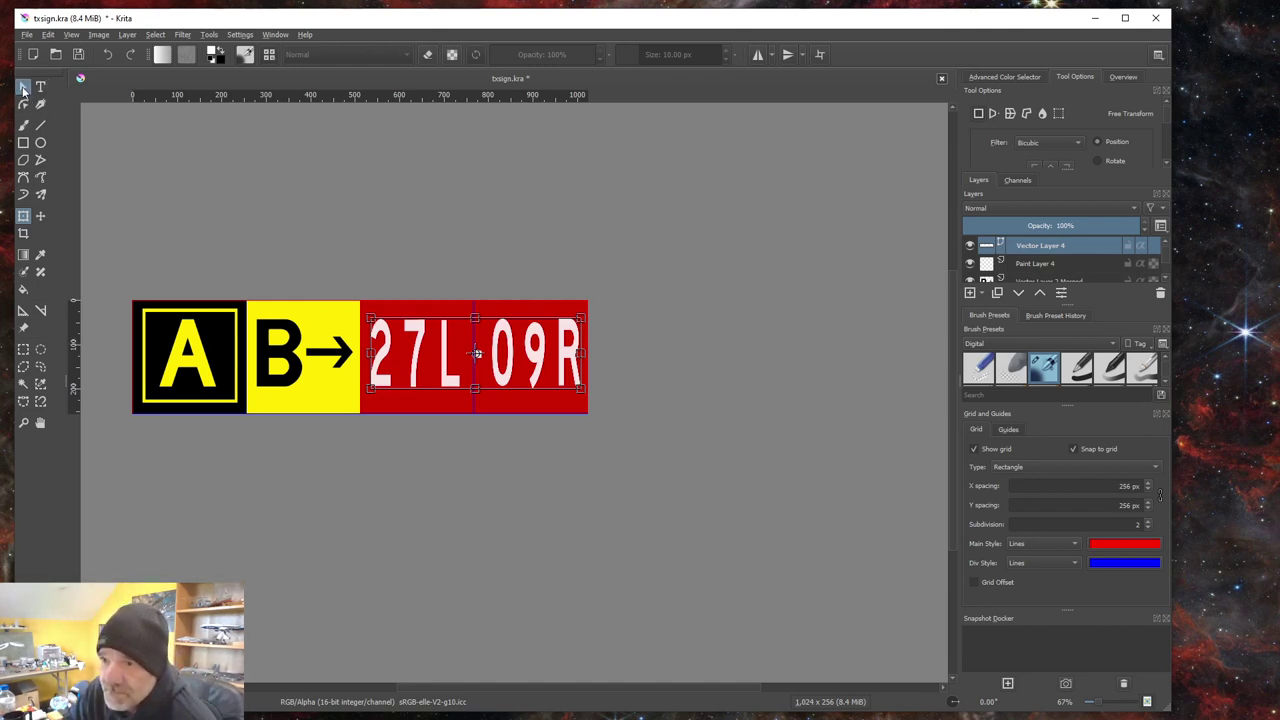
pyautogui.click(24, 90)
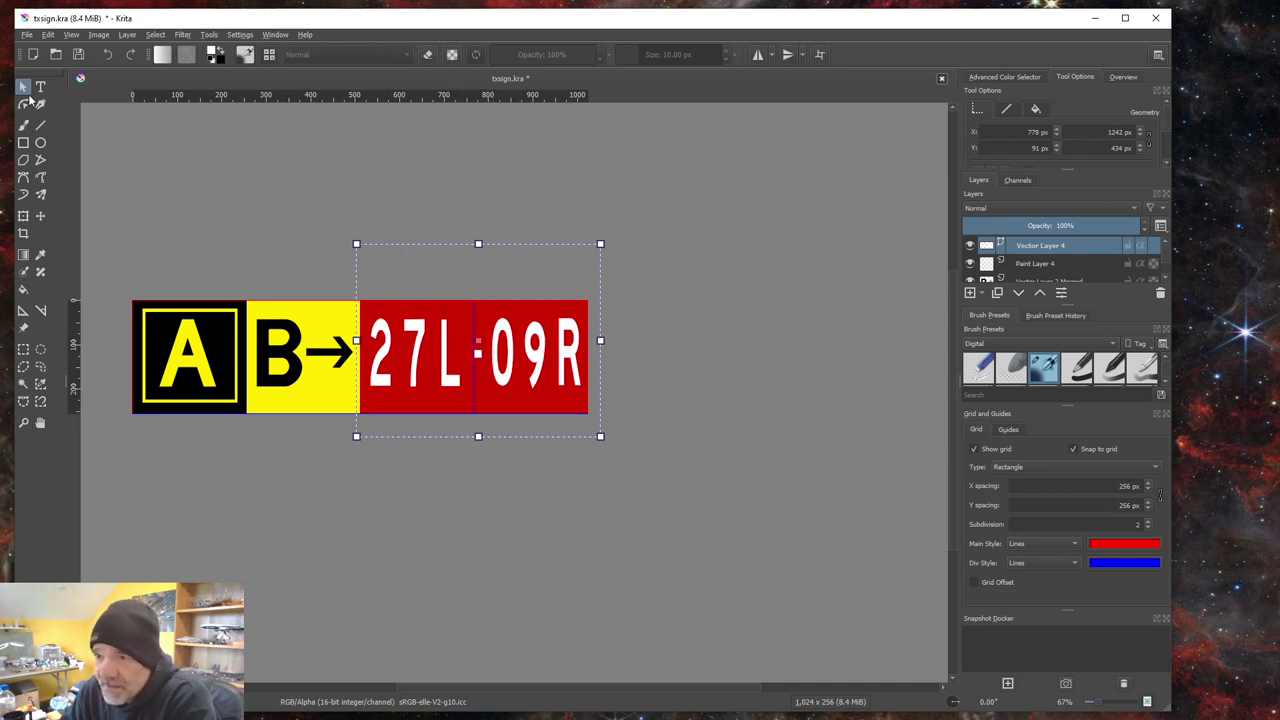
pyautogui.scroll(2, 410, 385)
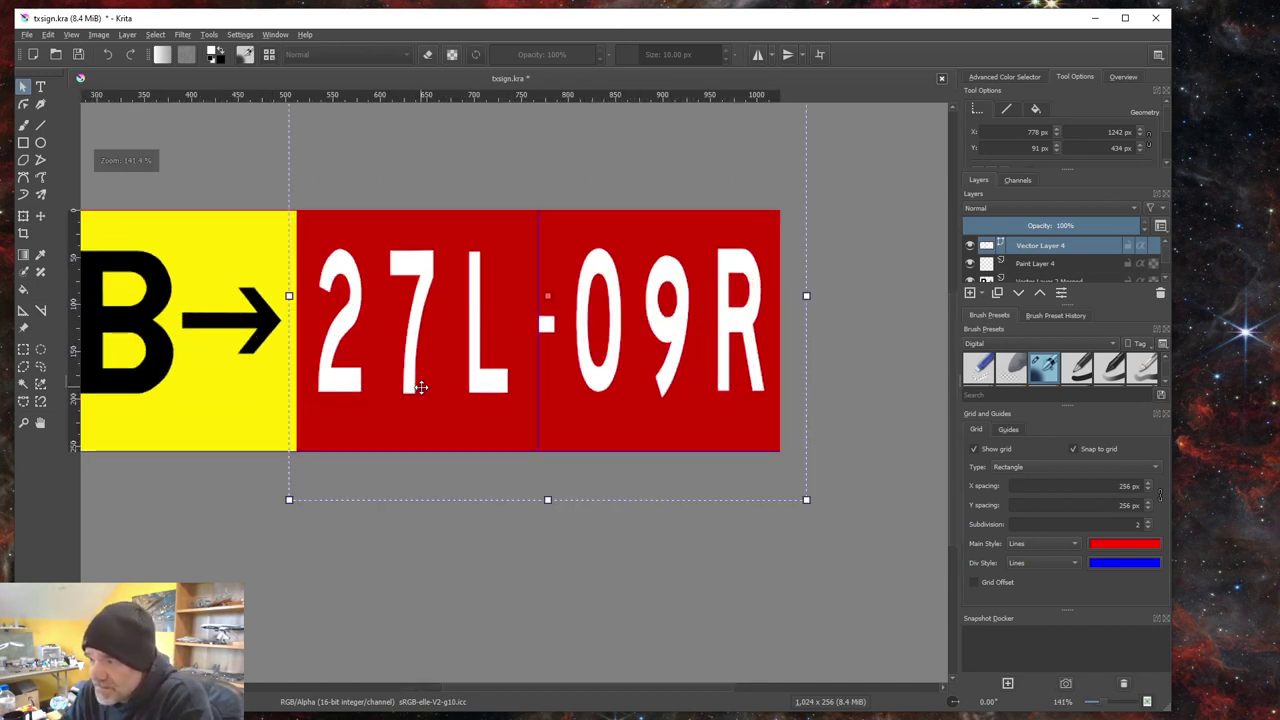
pyautogui.scroll(-1, 421, 387)
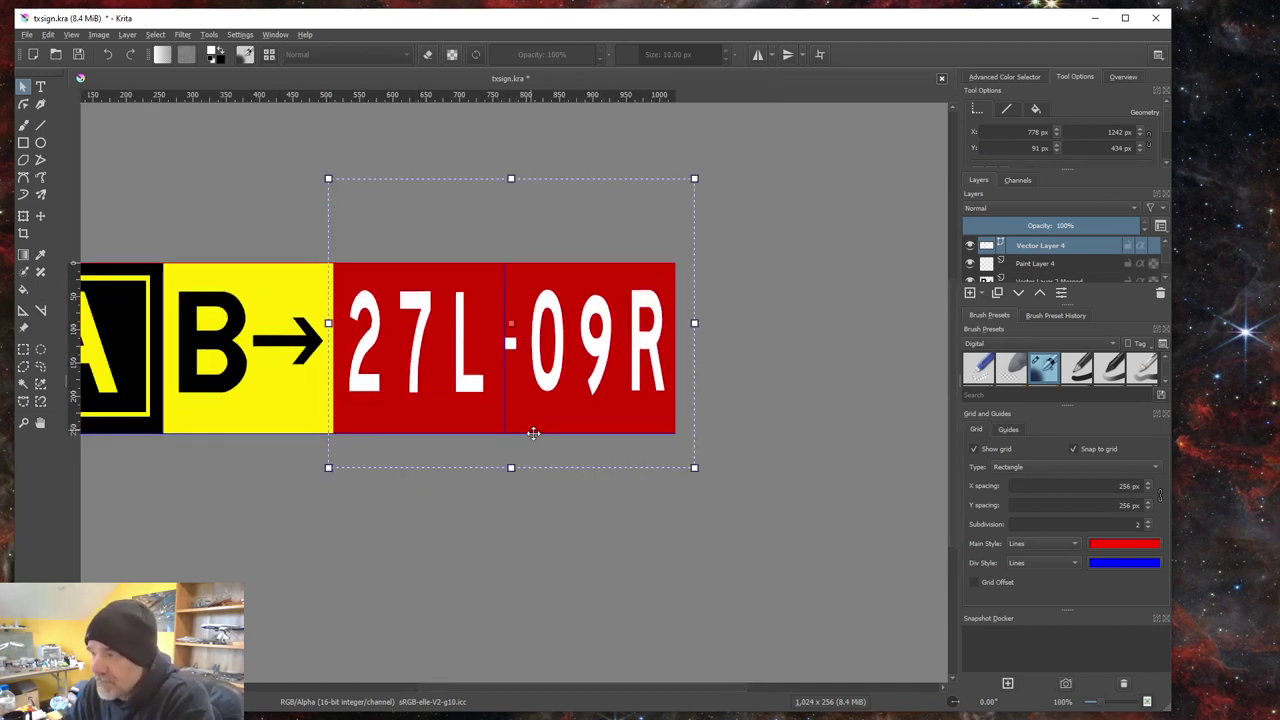
pyautogui.scroll(-1, 533, 432)
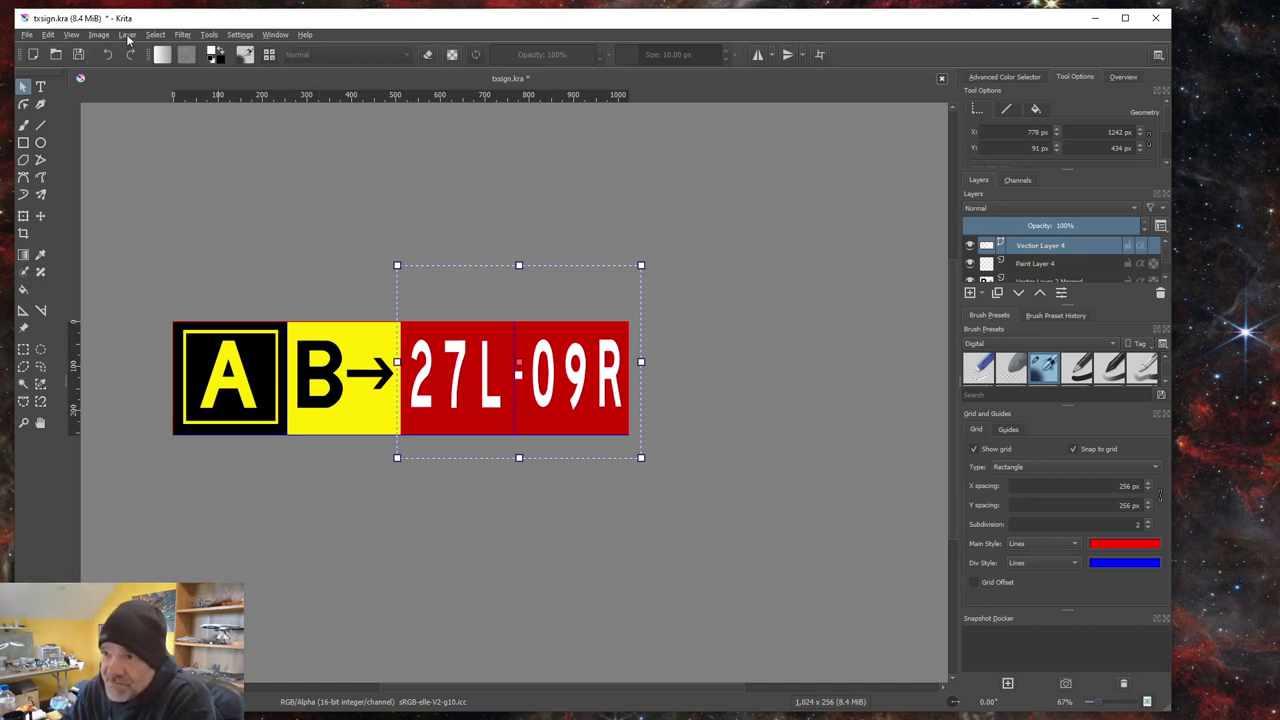
pyautogui.click(224, 204)
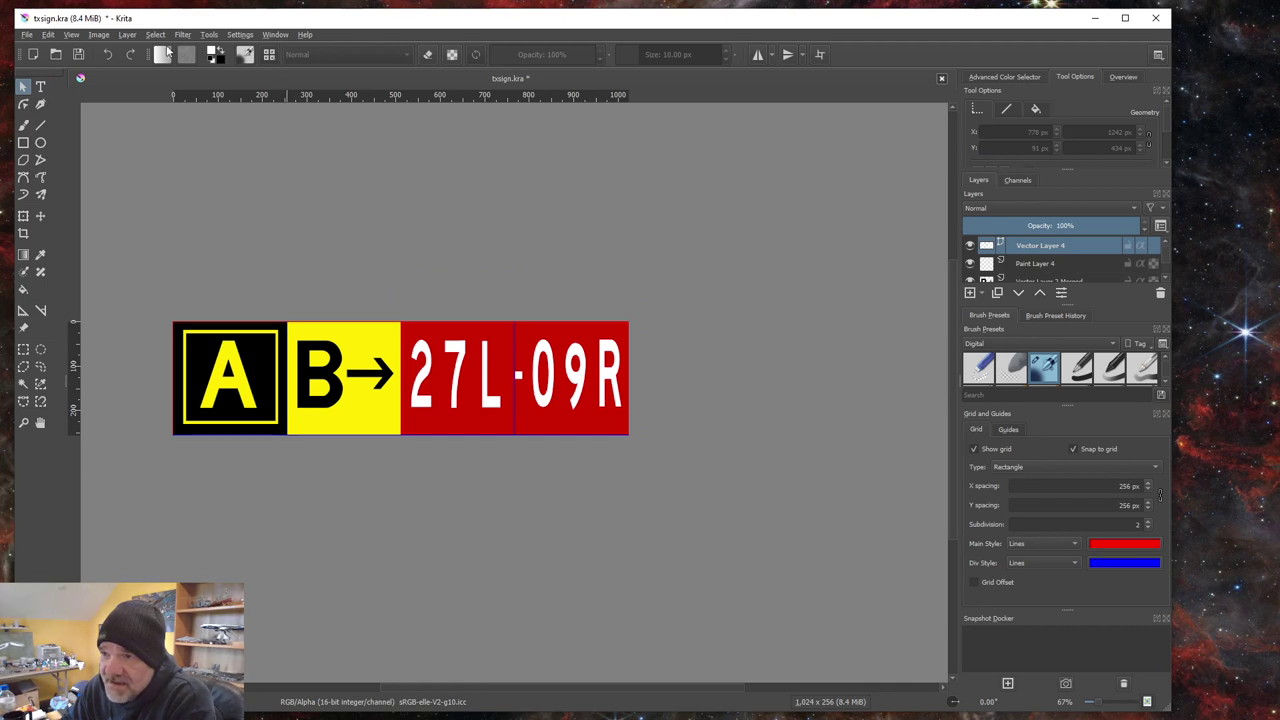
# Step: Add a new paint layer named letterol above the runway text layer, then make the runway text's vector layer active
pyautogui.click(127, 34)
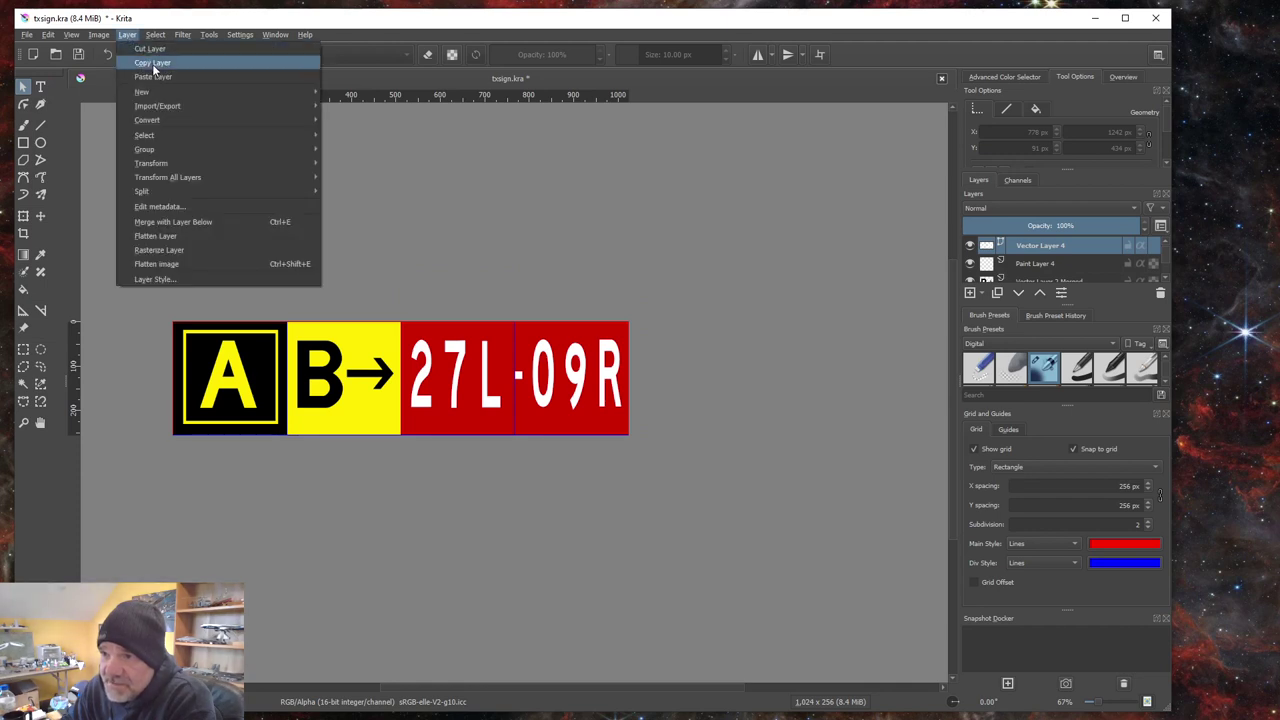
pyautogui.moveTo(149, 88)
pyautogui.click(378, 93)
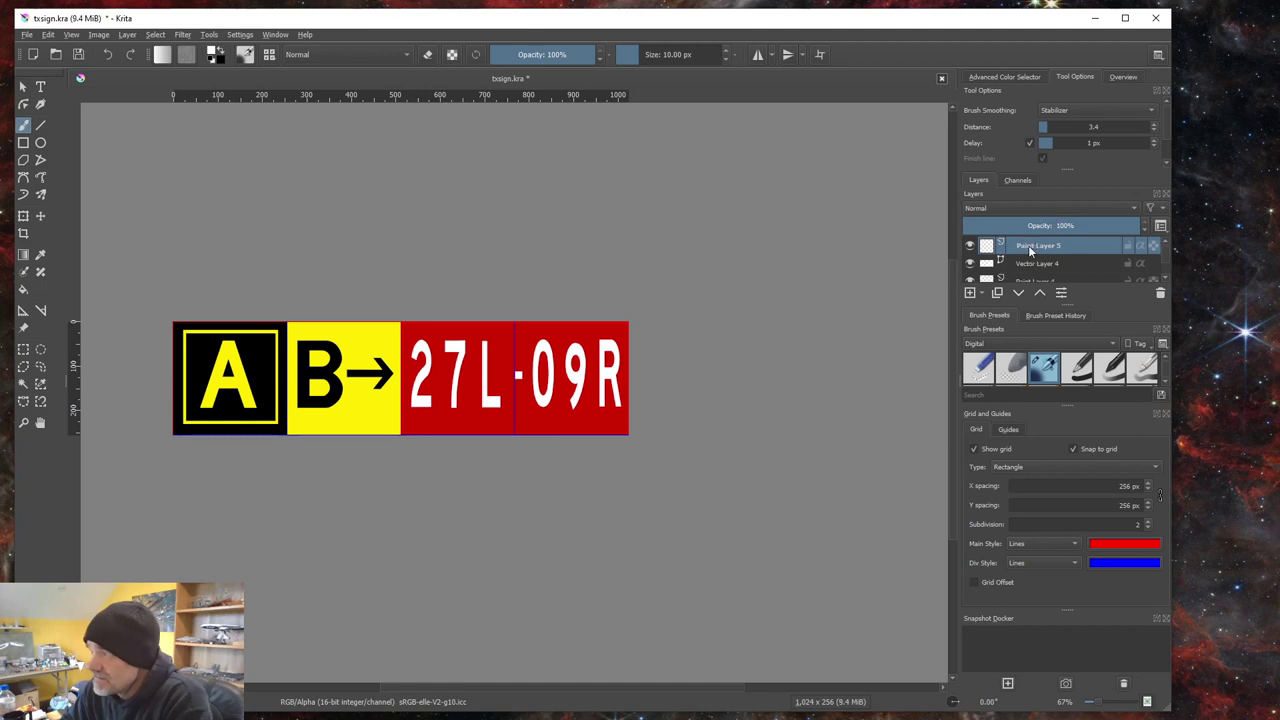
pyautogui.doubleClick(1035, 247)
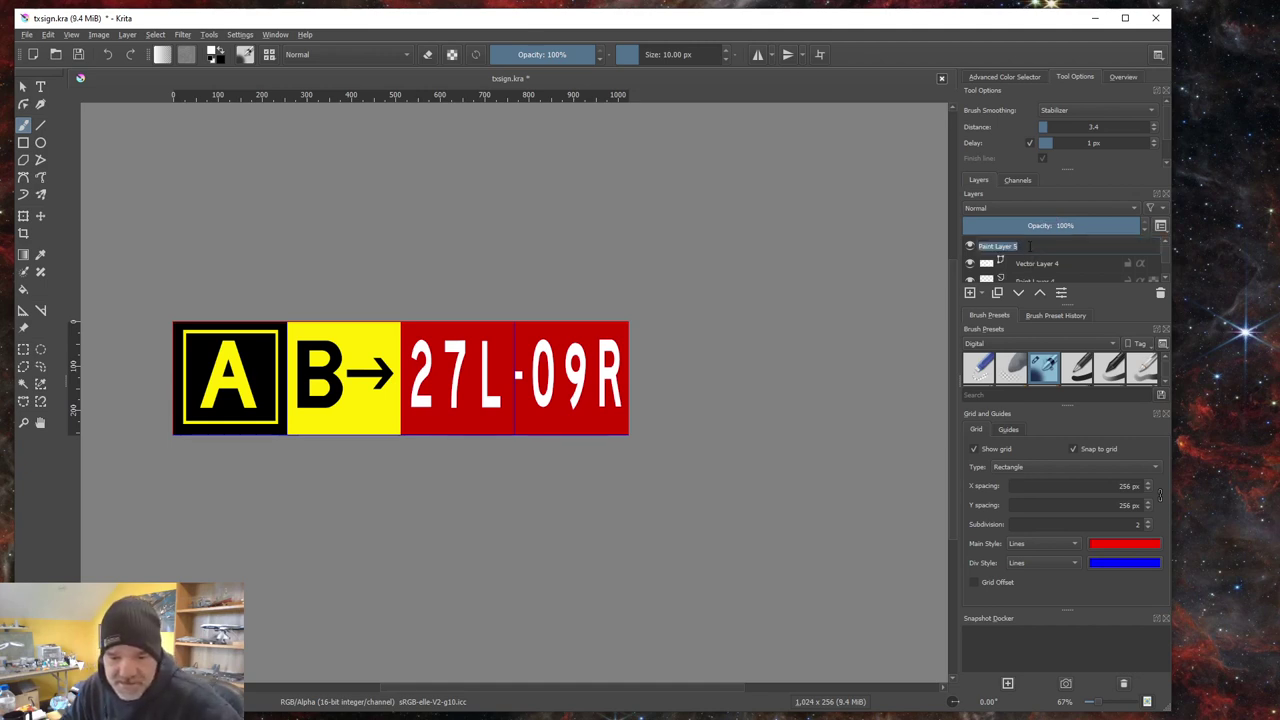
pyautogui.press('BackSpace')
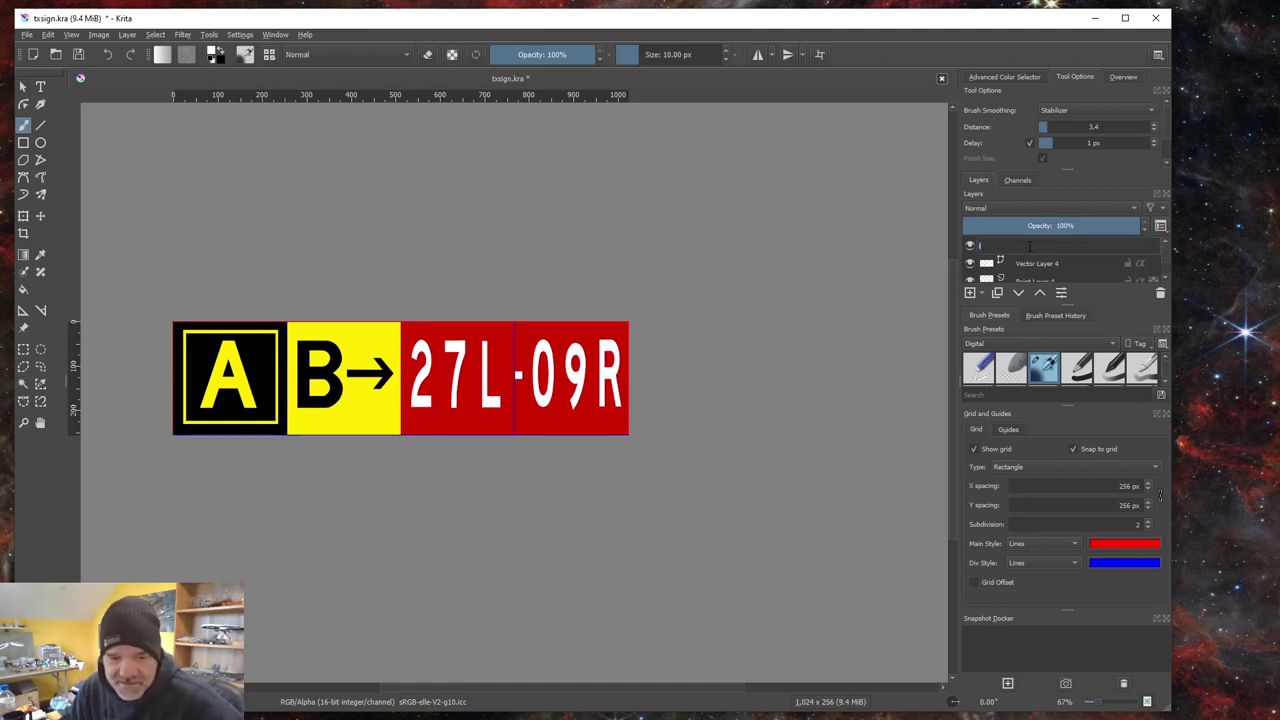
pyautogui.write('lette')
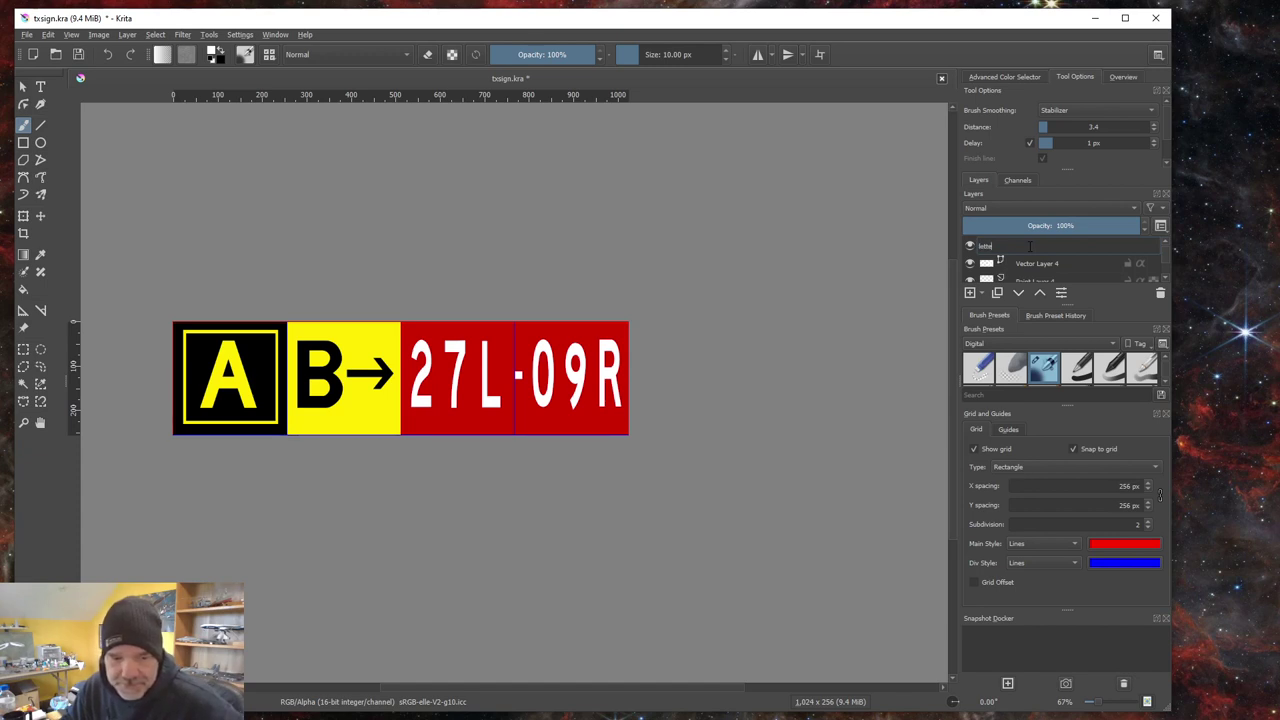
pyautogui.write('ro')
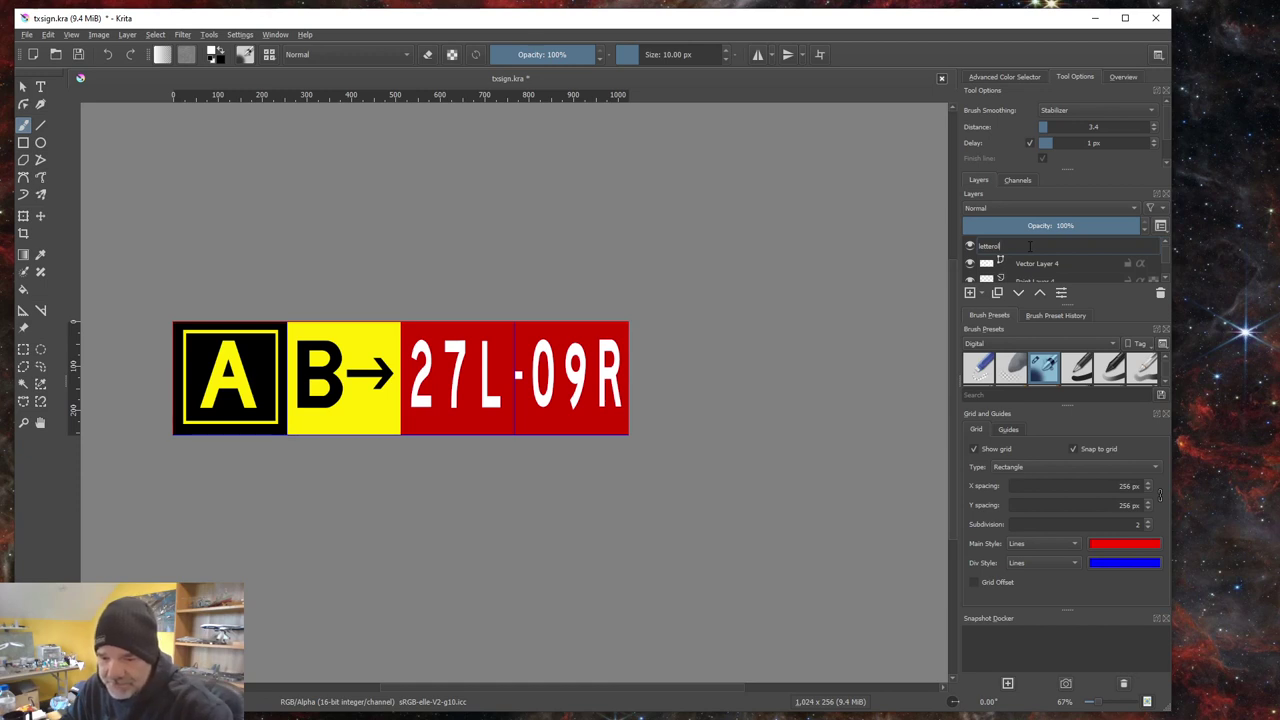
pyautogui.press('Return')
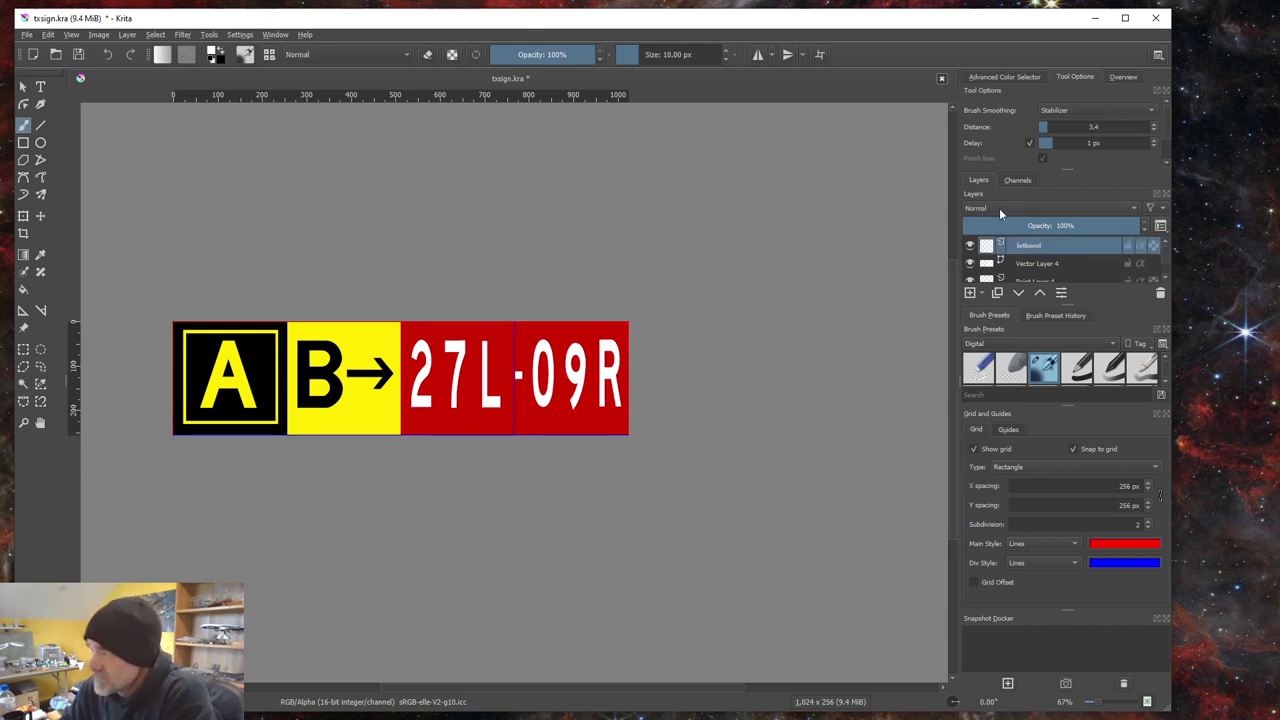
pyautogui.click(1037, 264)
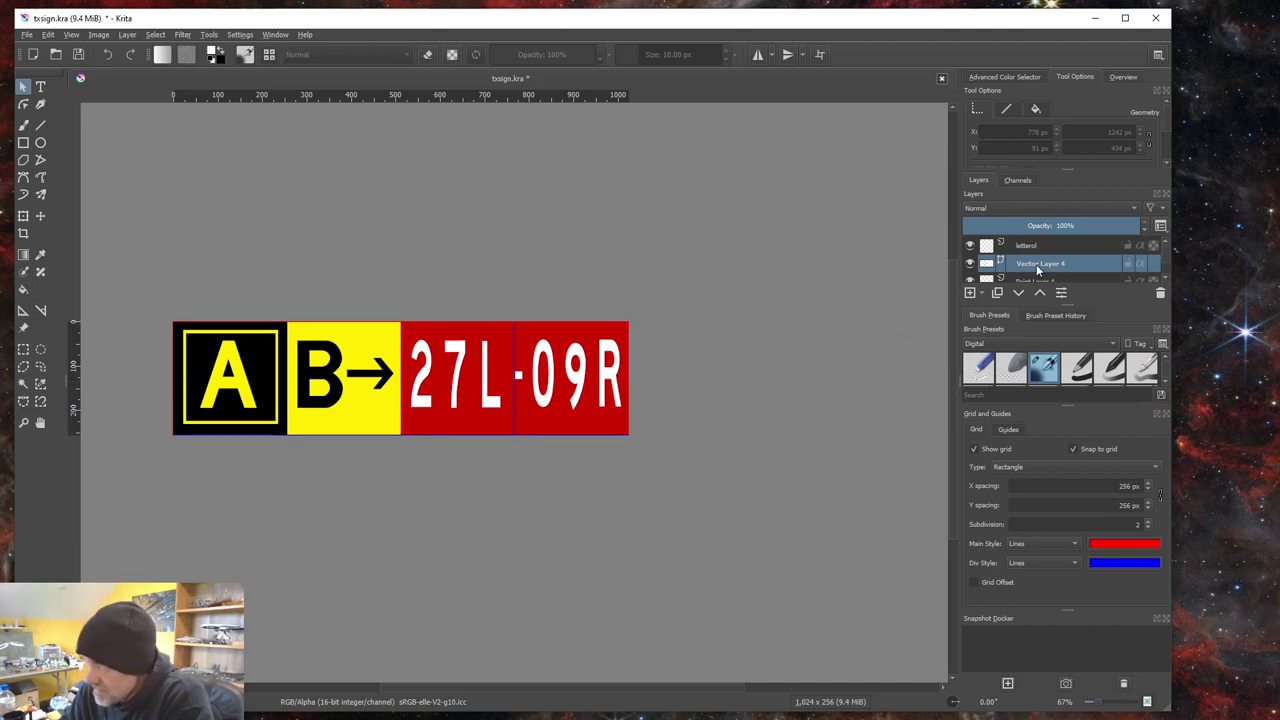
pyautogui.moveTo(1031, 265)
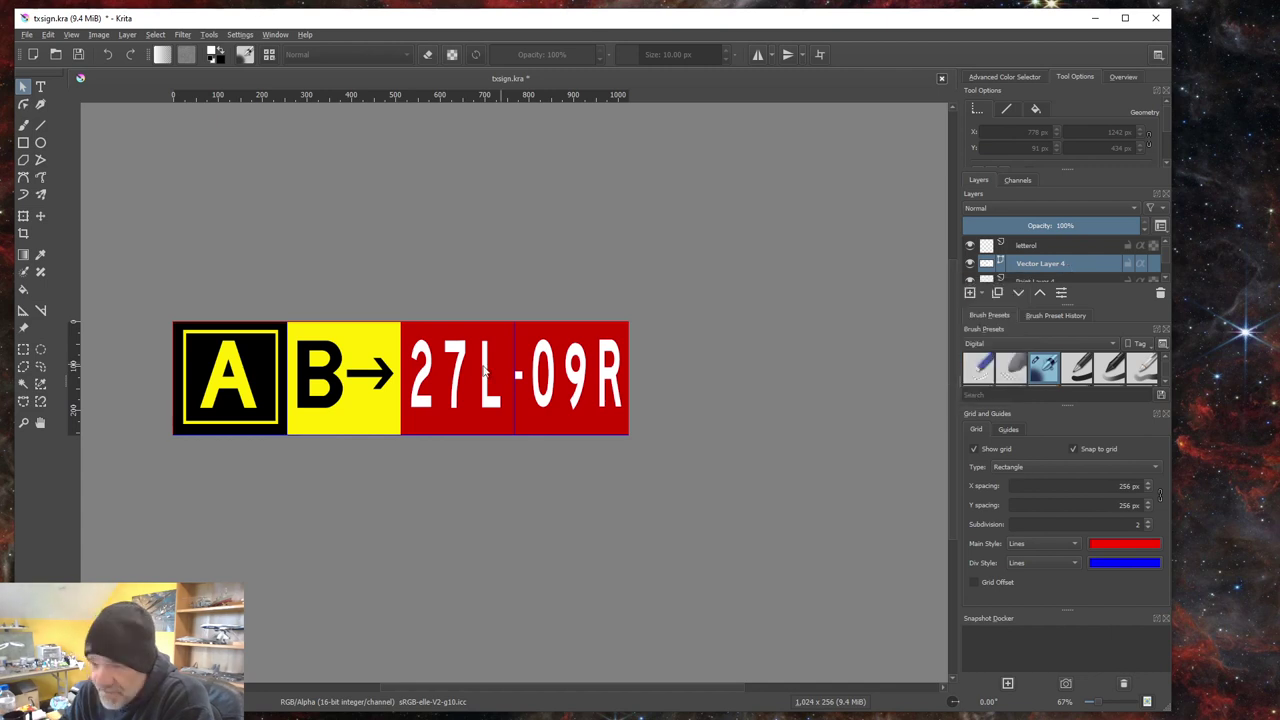
pyautogui.click(23, 386)
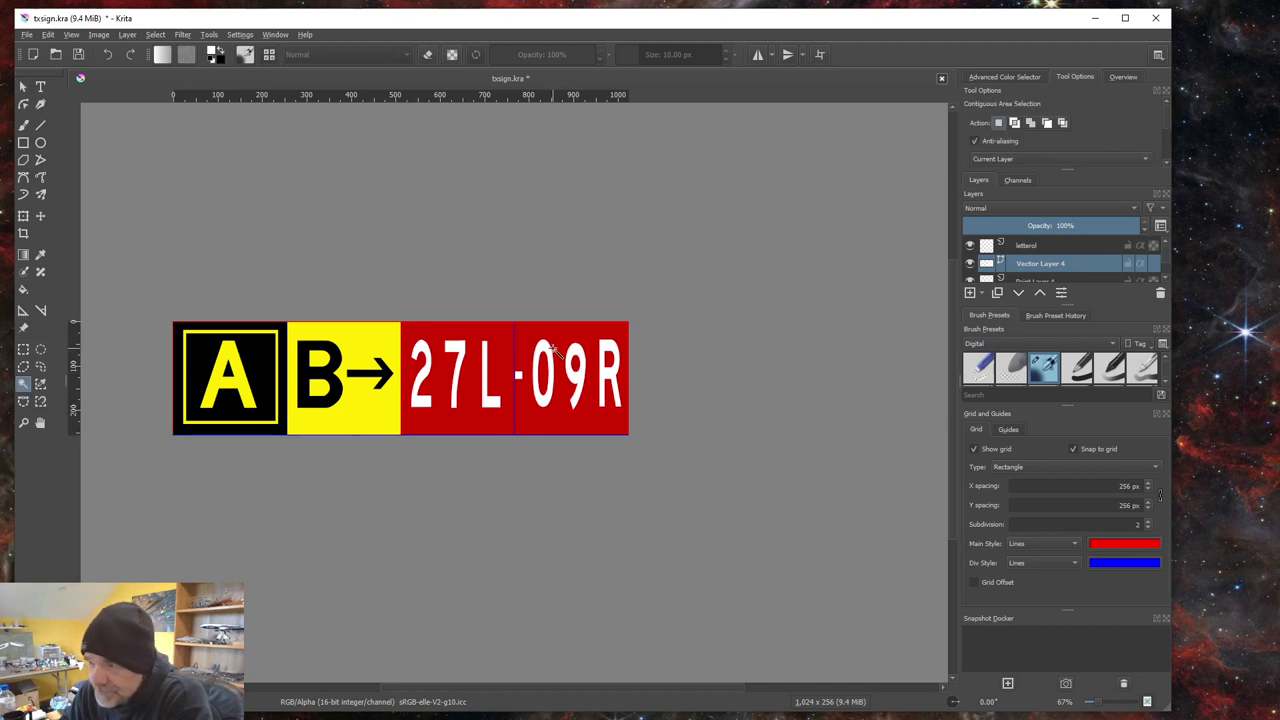
pyautogui.click(424, 373)
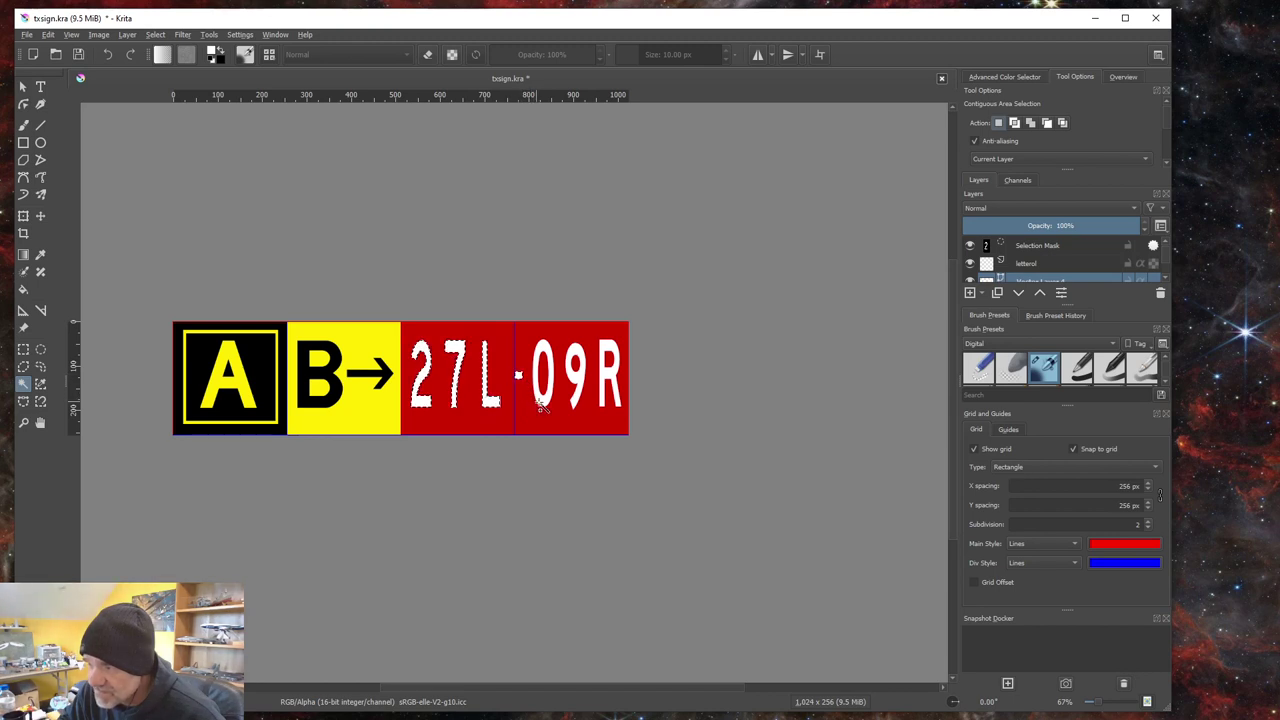
pyautogui.keyDown('shift'); pyautogui.click(577, 385); pyautogui.keyUp('shift')
pyautogui.keyDown('shift'); pyautogui.click(605, 375); pyautogui.keyUp('shift')
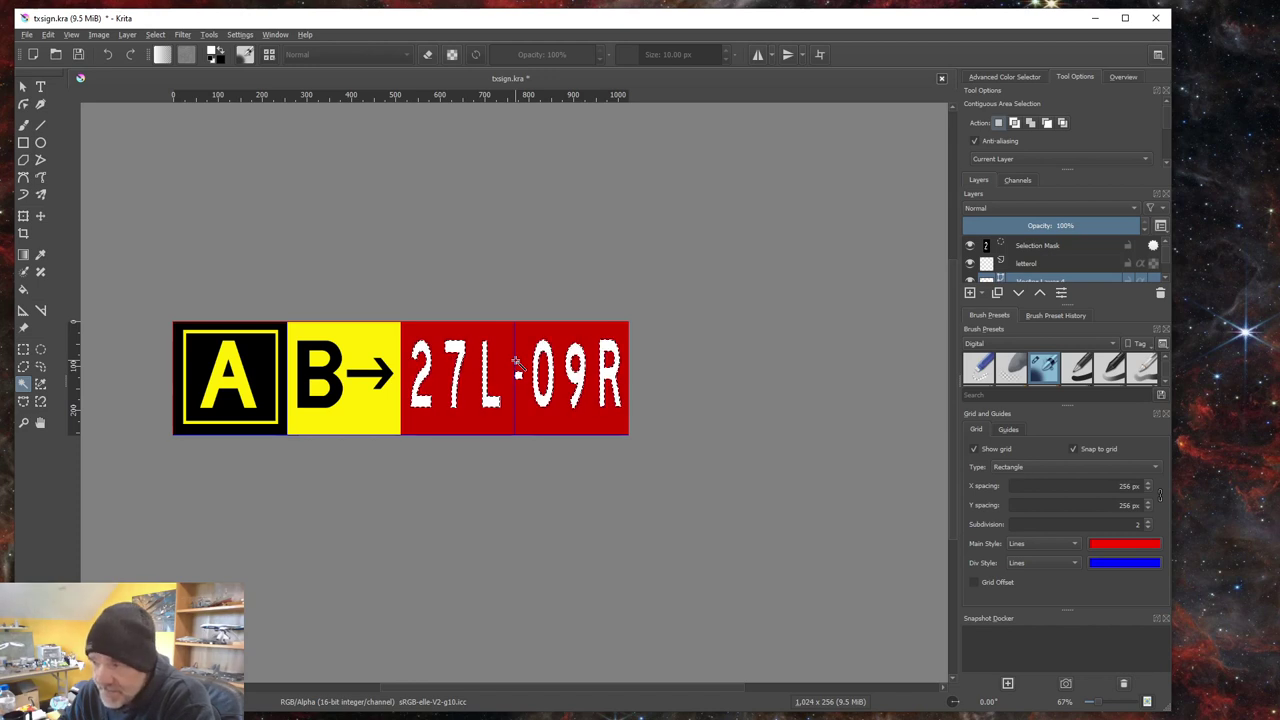
pyautogui.click(155, 35)
pyautogui.click(170, 63)
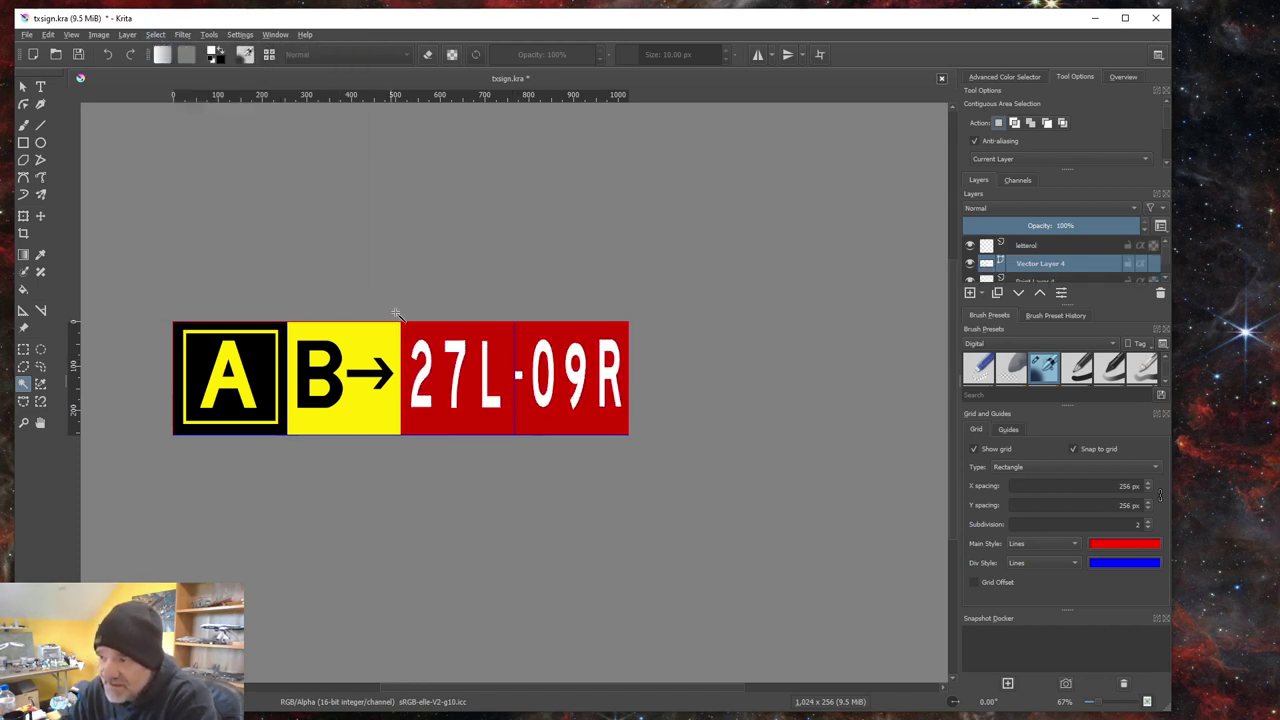
# Step: Select all the white runway characters at once with Similar Color Selection and grow the selection by 5 px
pyautogui.click(40, 385)
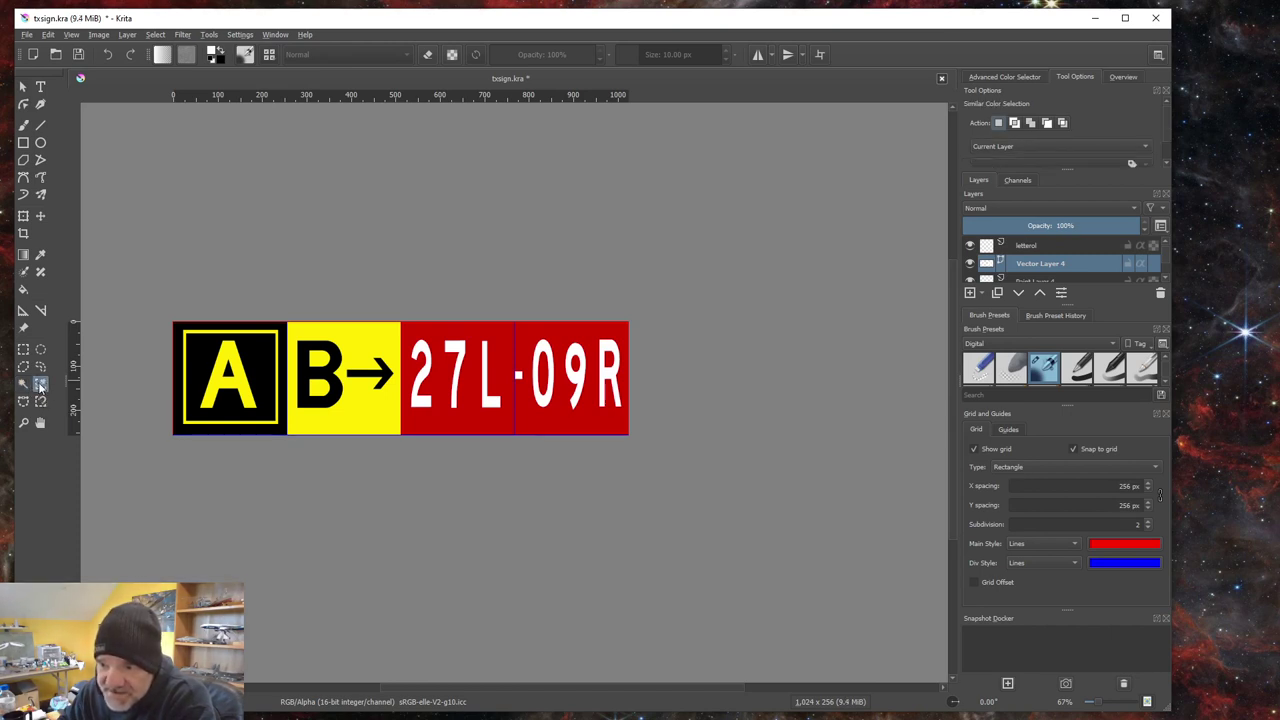
pyautogui.click(428, 378)
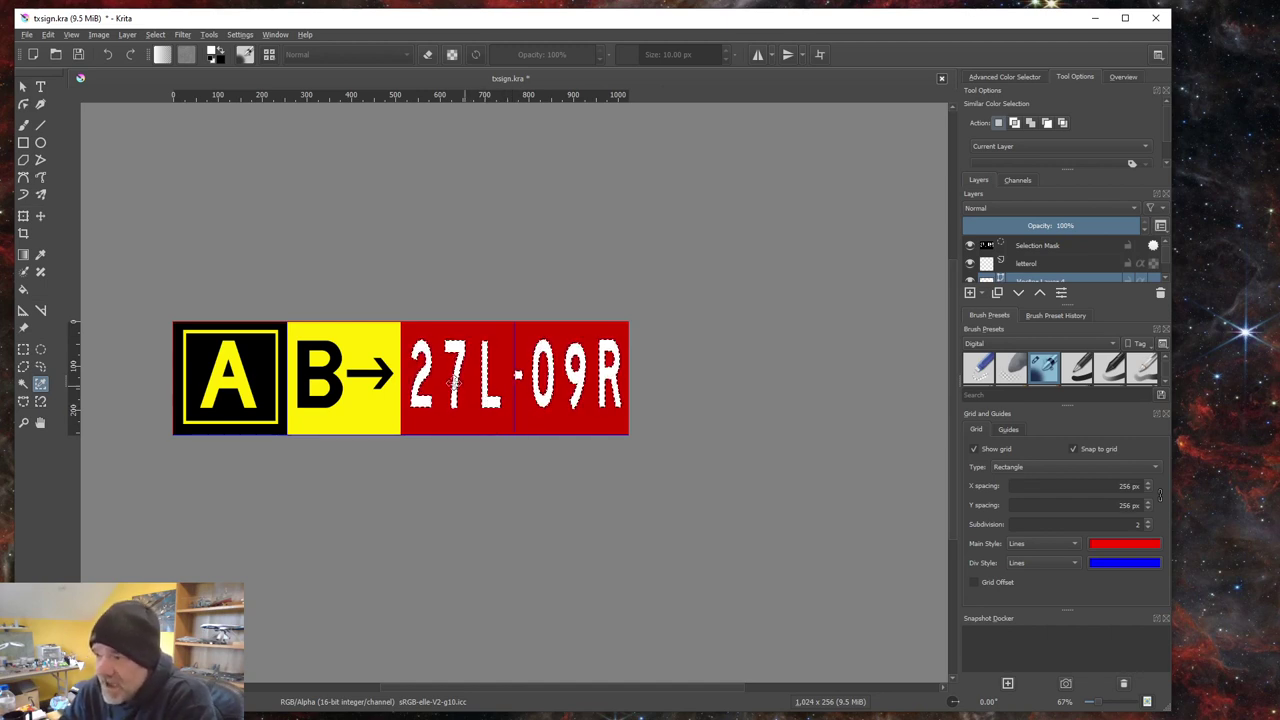
pyautogui.scroll(3, 476, 382)
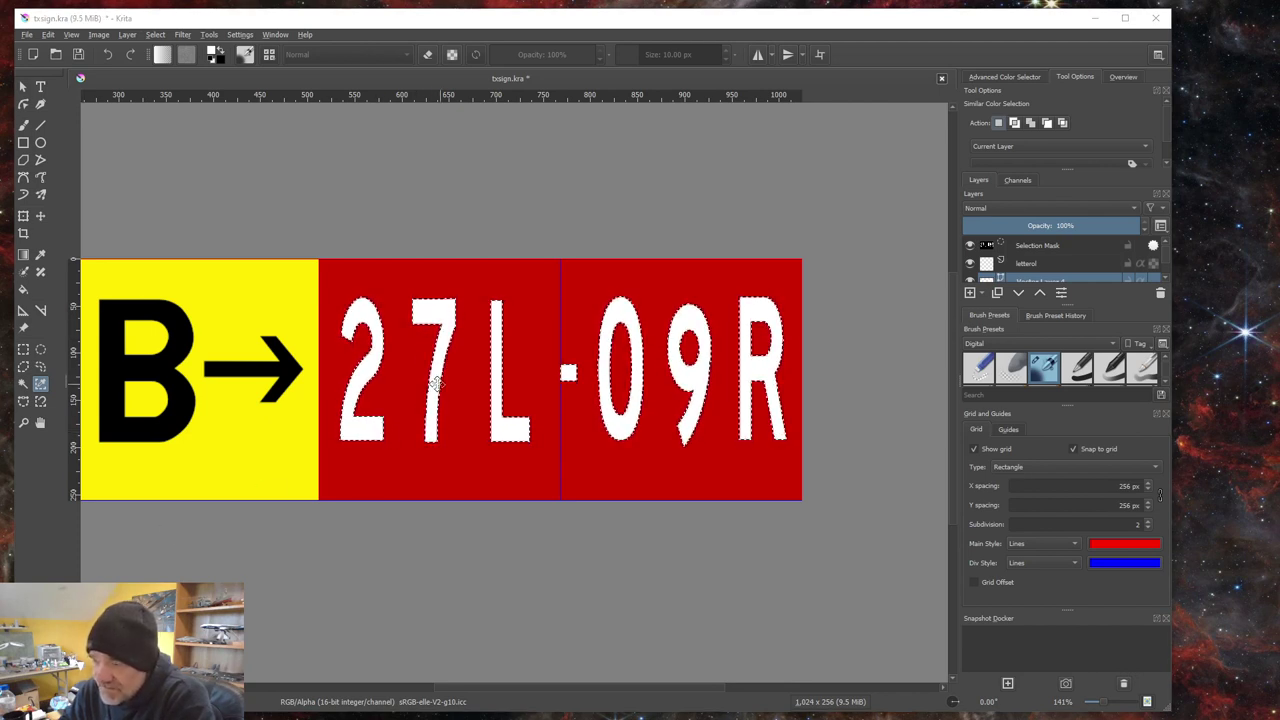
pyautogui.click(155, 36)
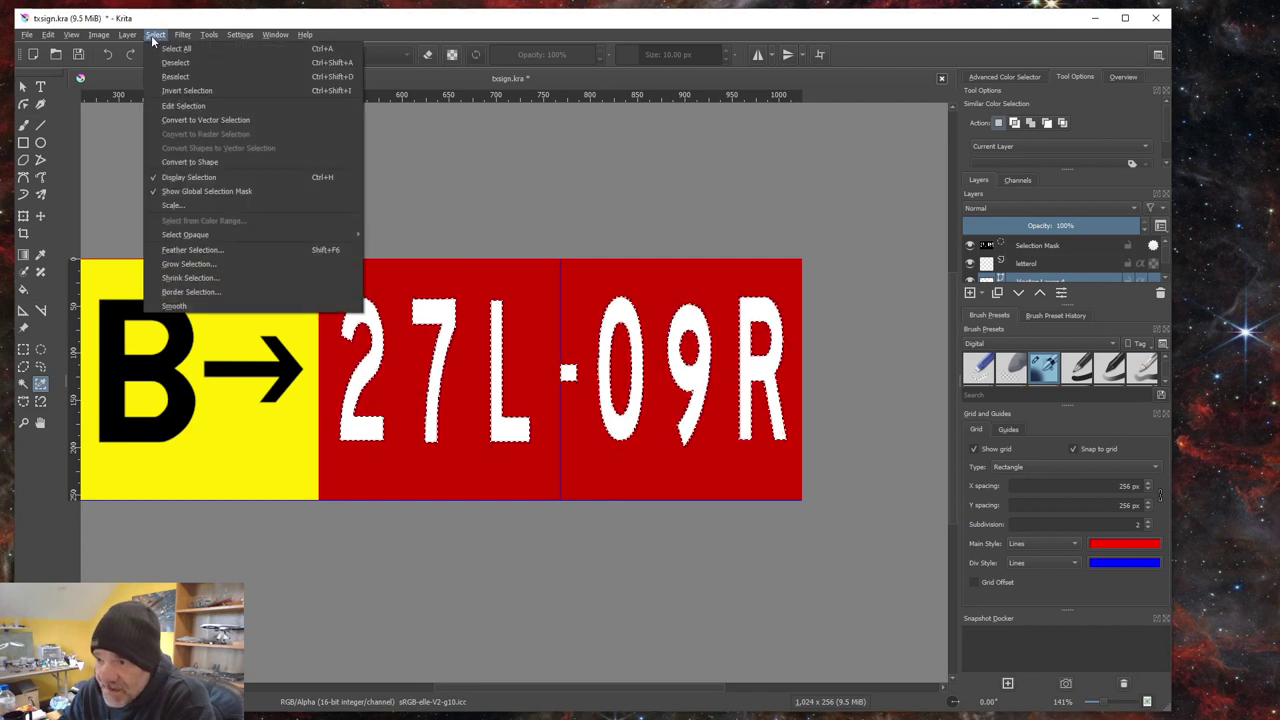
pyautogui.click(190, 264)
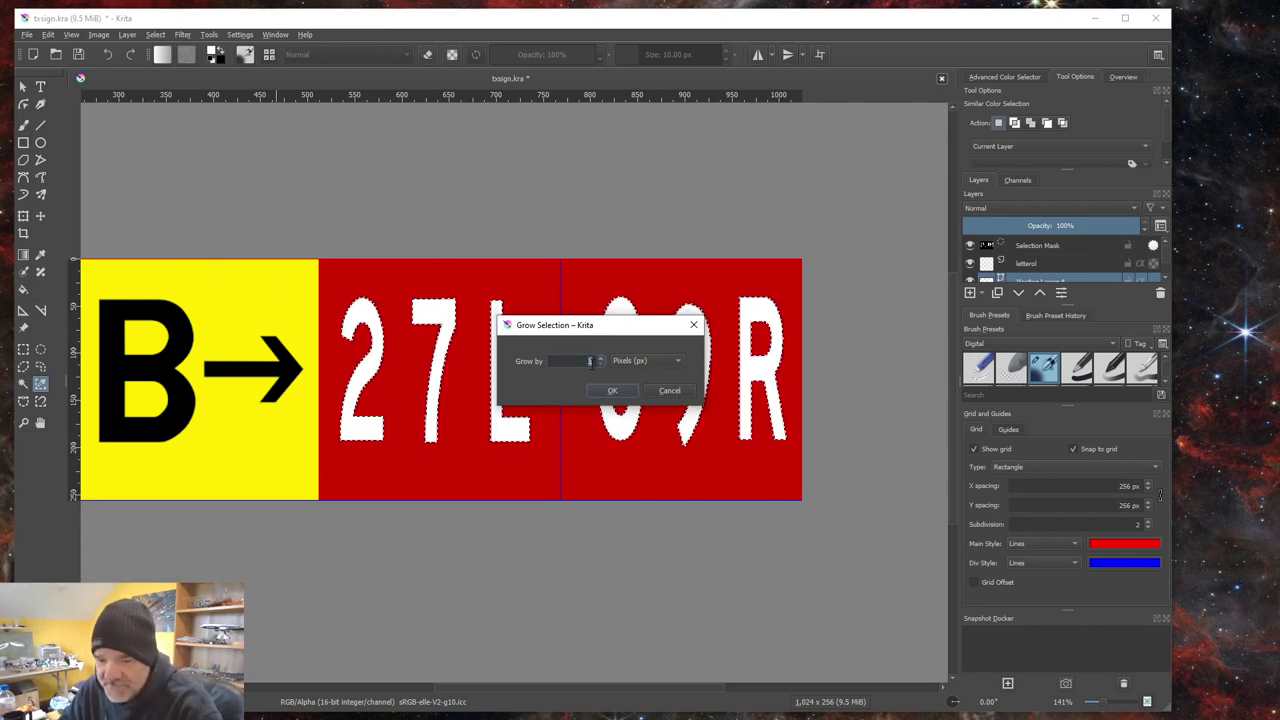
pyautogui.doubleClick(590, 361)
pyautogui.write('5')
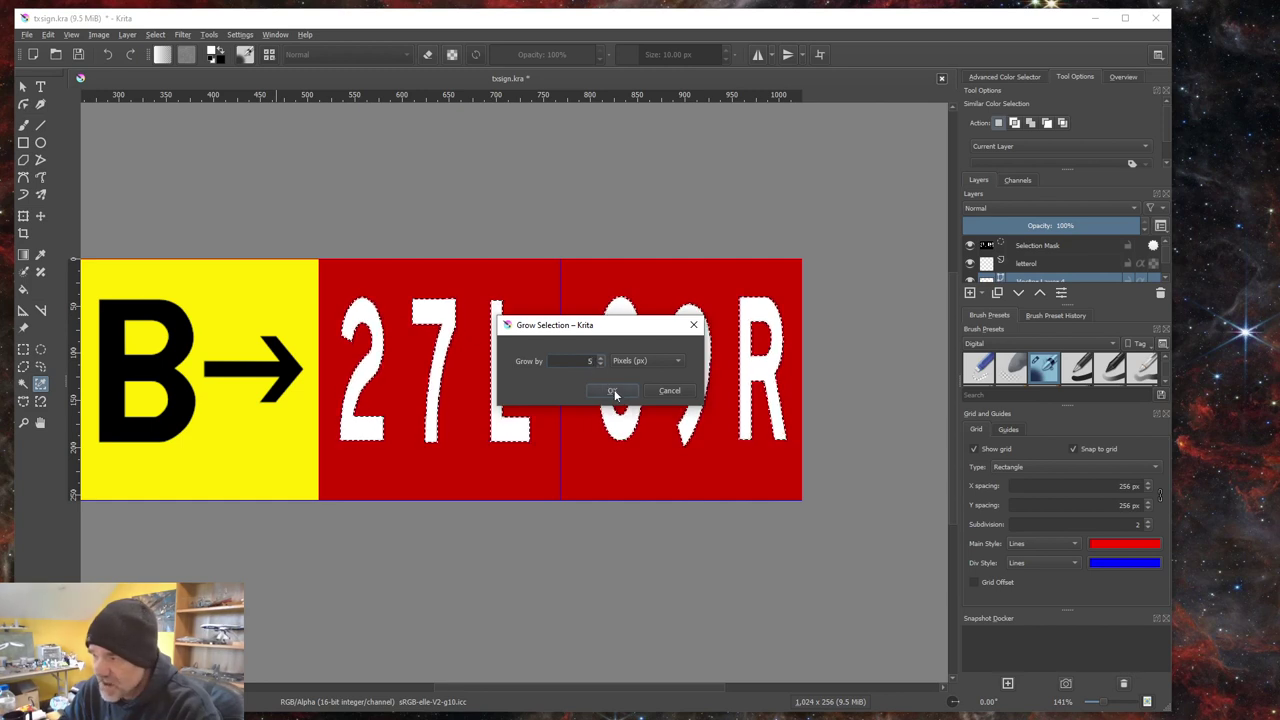
pyautogui.click(614, 391)
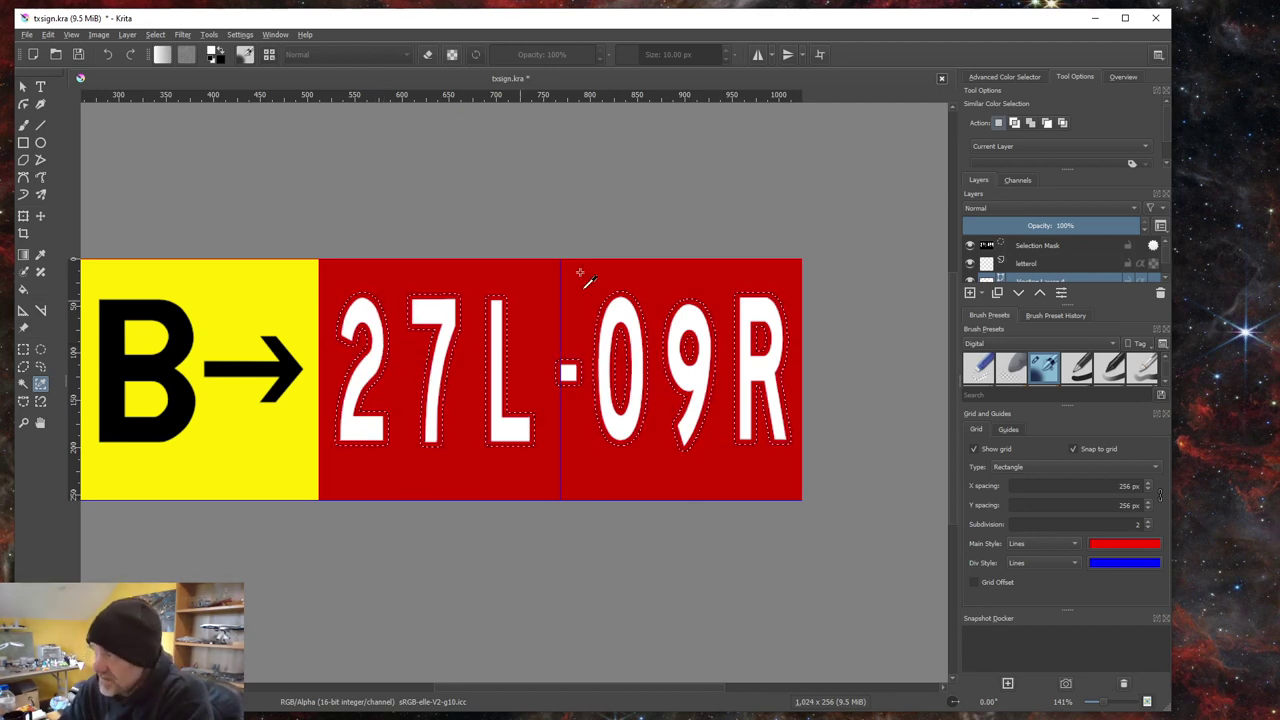
# Step: Swap the foreground colour to black and fill the enlarged character selection on the letterol layer
pyautogui.click(1027, 266)
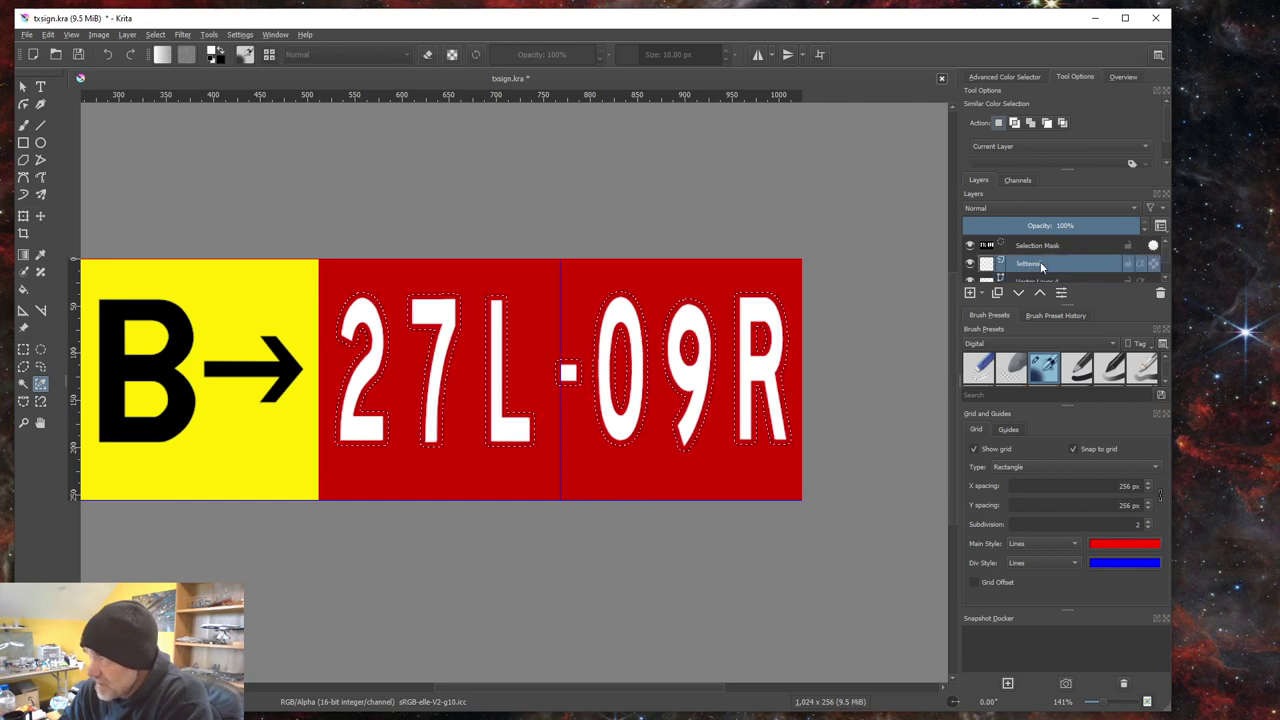
pyautogui.moveTo(1046, 268)
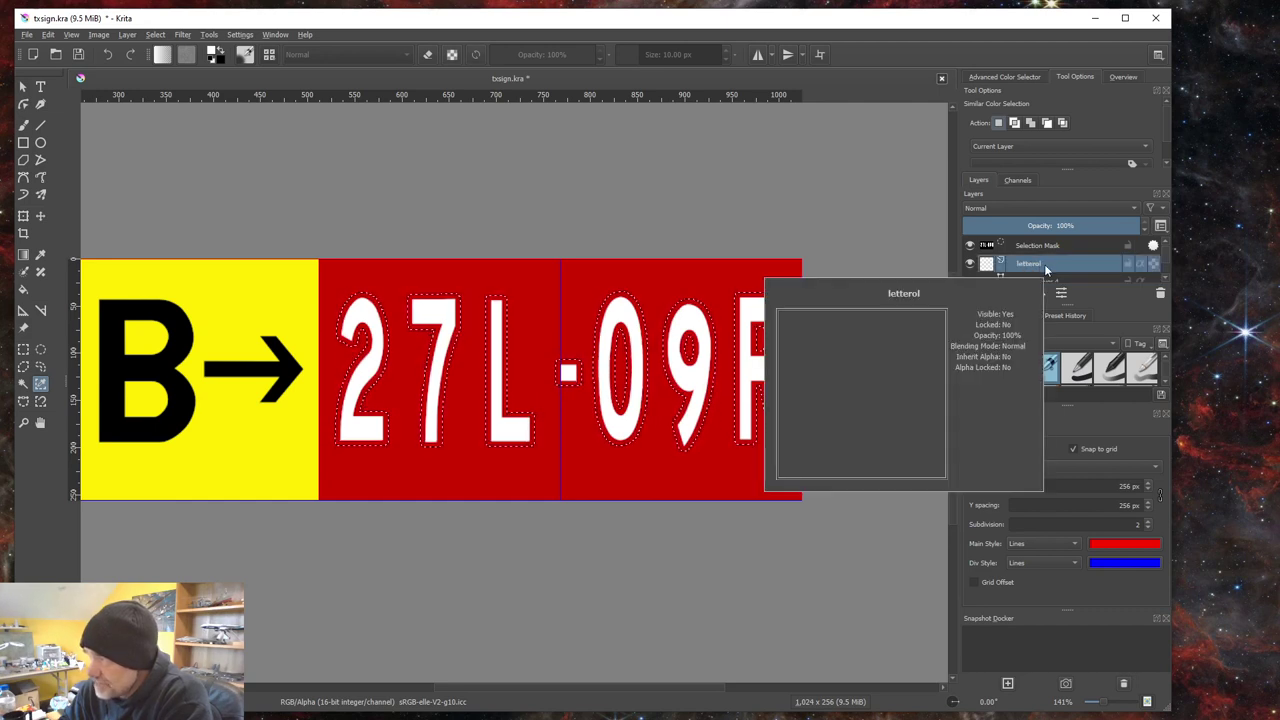
pyautogui.click(215, 57)
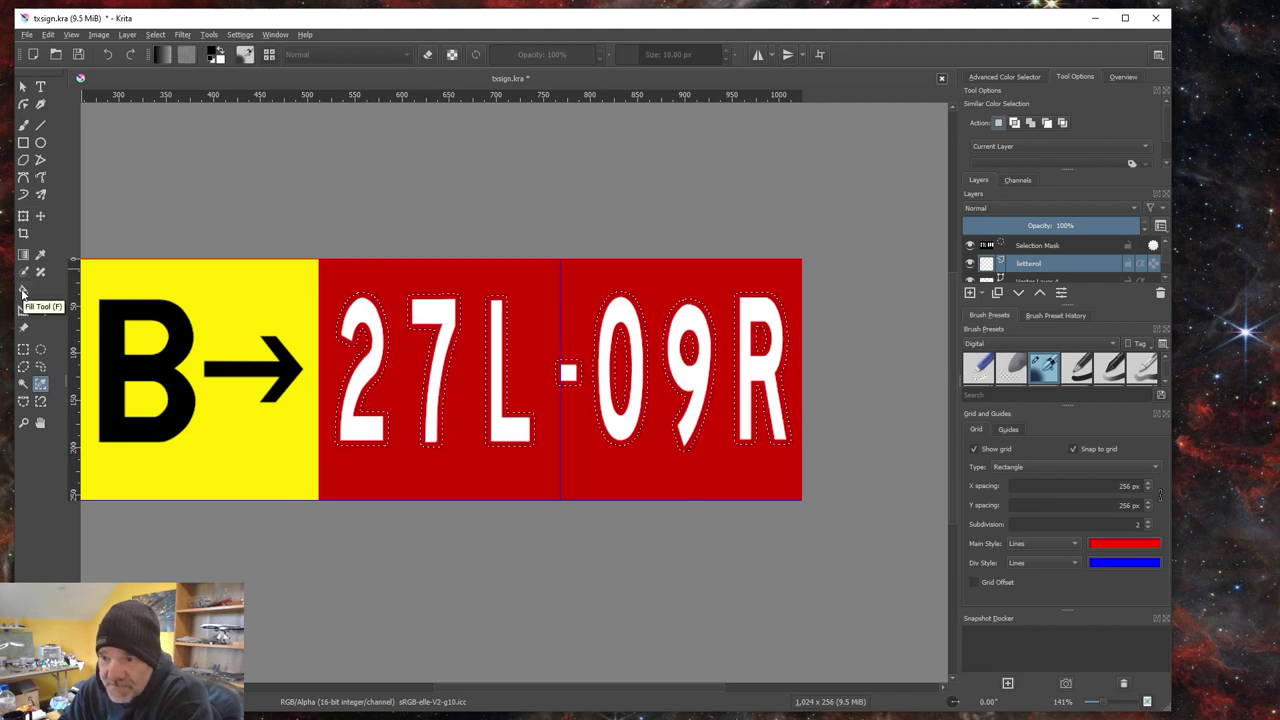
pyautogui.click(22, 291)
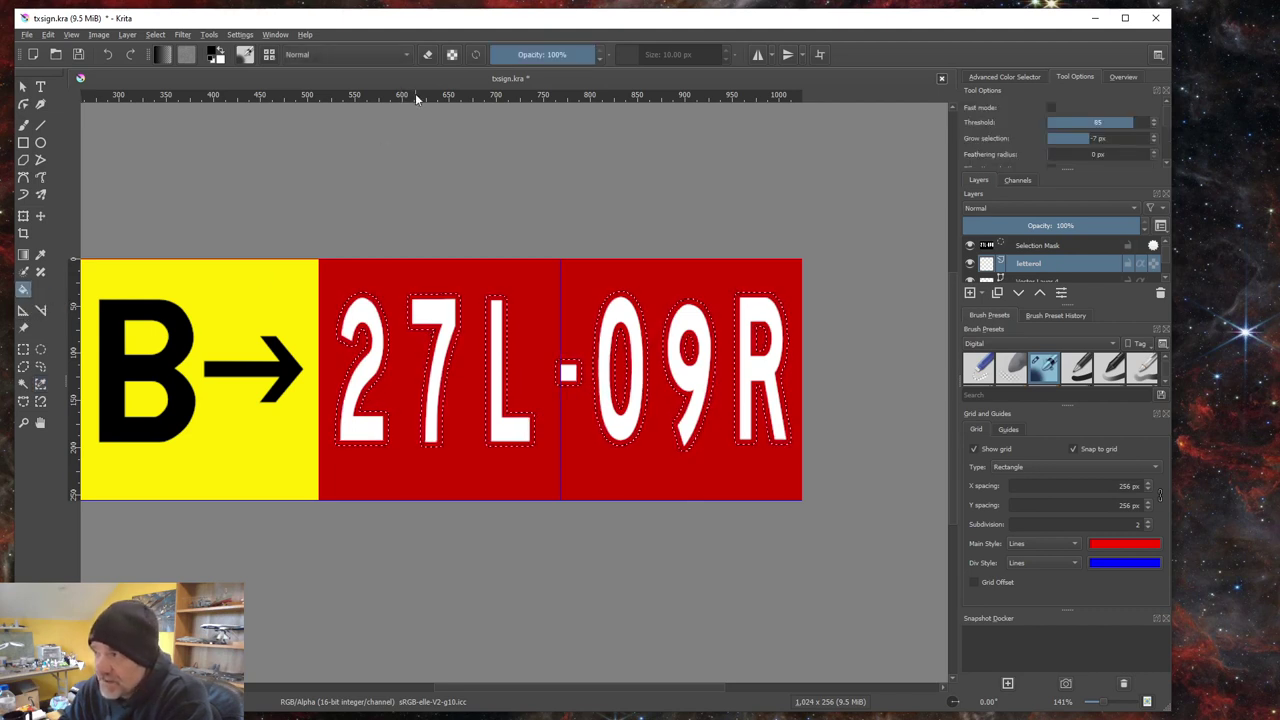
pyautogui.click(378, 305)
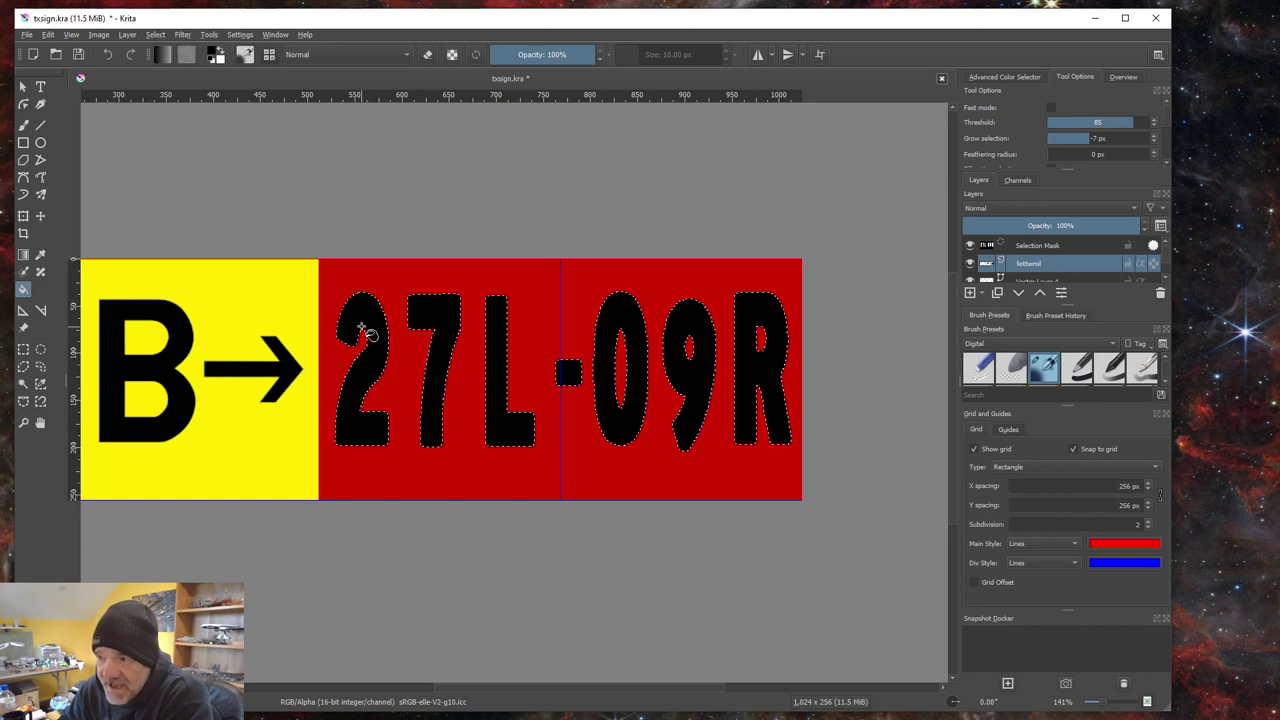
# Step: Move the black-filled letterol layer below the runway text's vector layer and clear the selection
pyautogui.click(1020, 295)
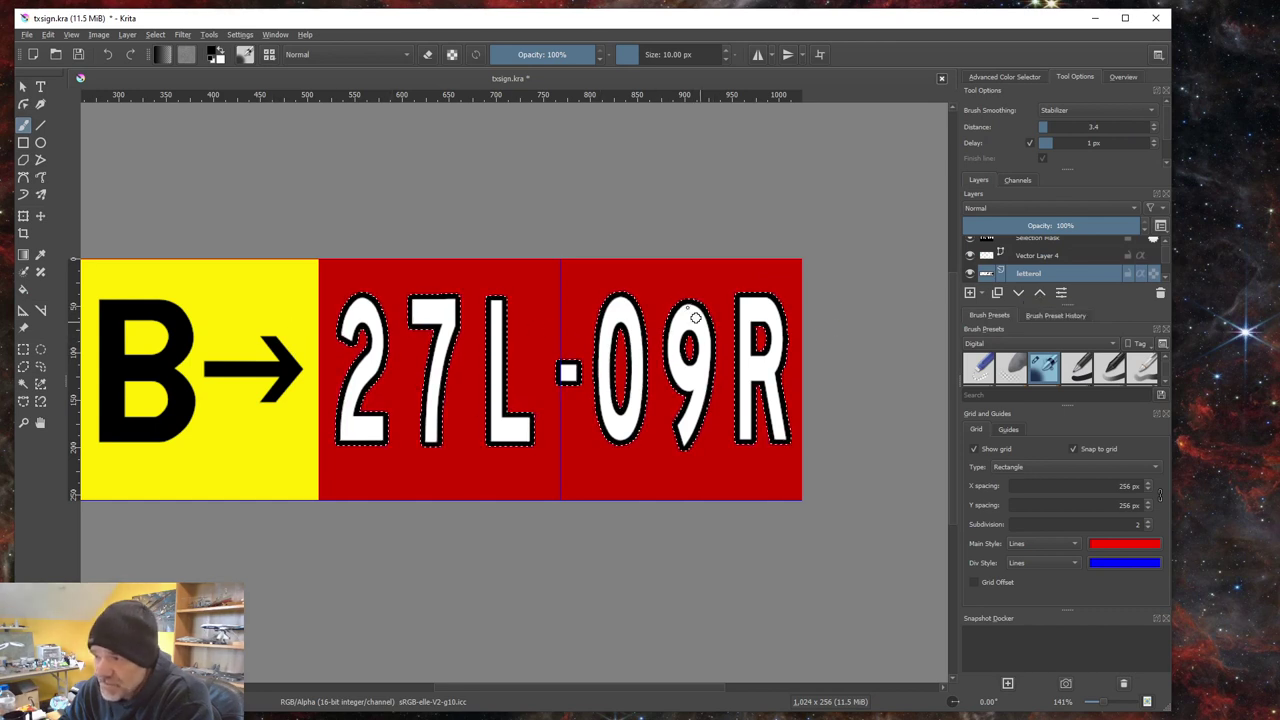
pyautogui.click(155, 37)
pyautogui.click(172, 61)
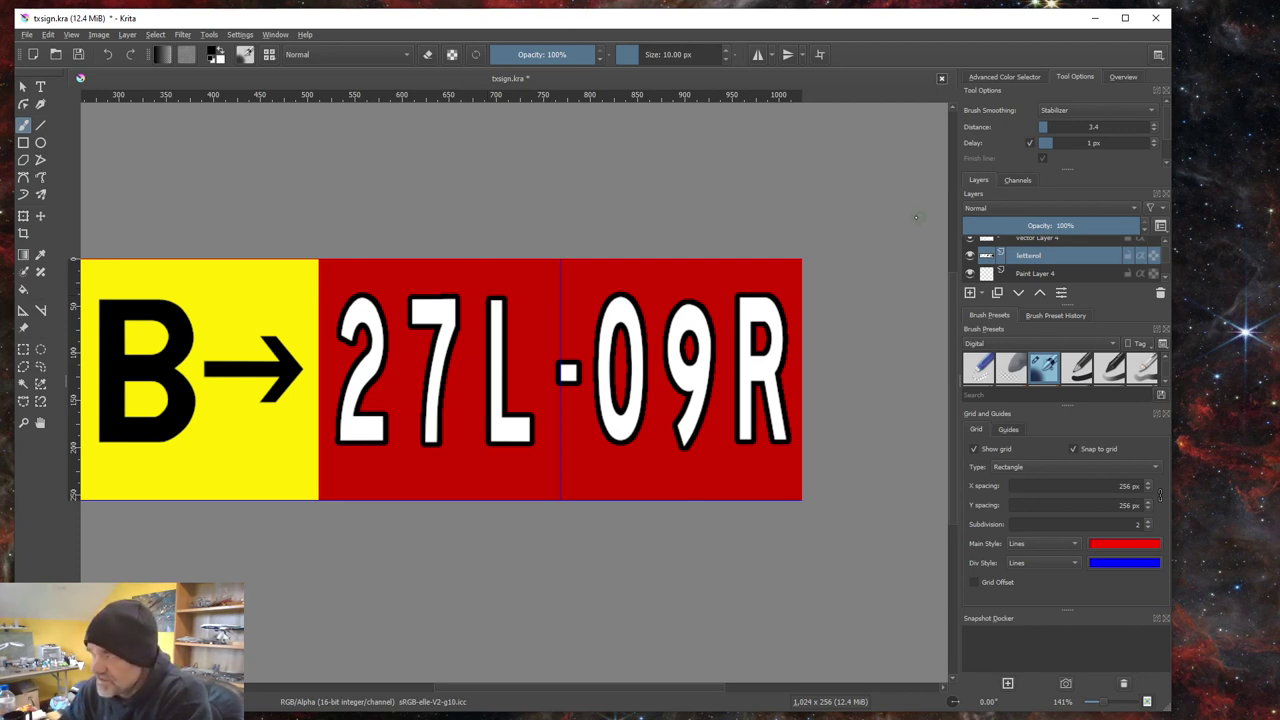
# Step: Remove the unused Paint Layer 4 from beneath the letterol layer
pyautogui.click(1025, 274)
pyautogui.rightClick(1032, 278)
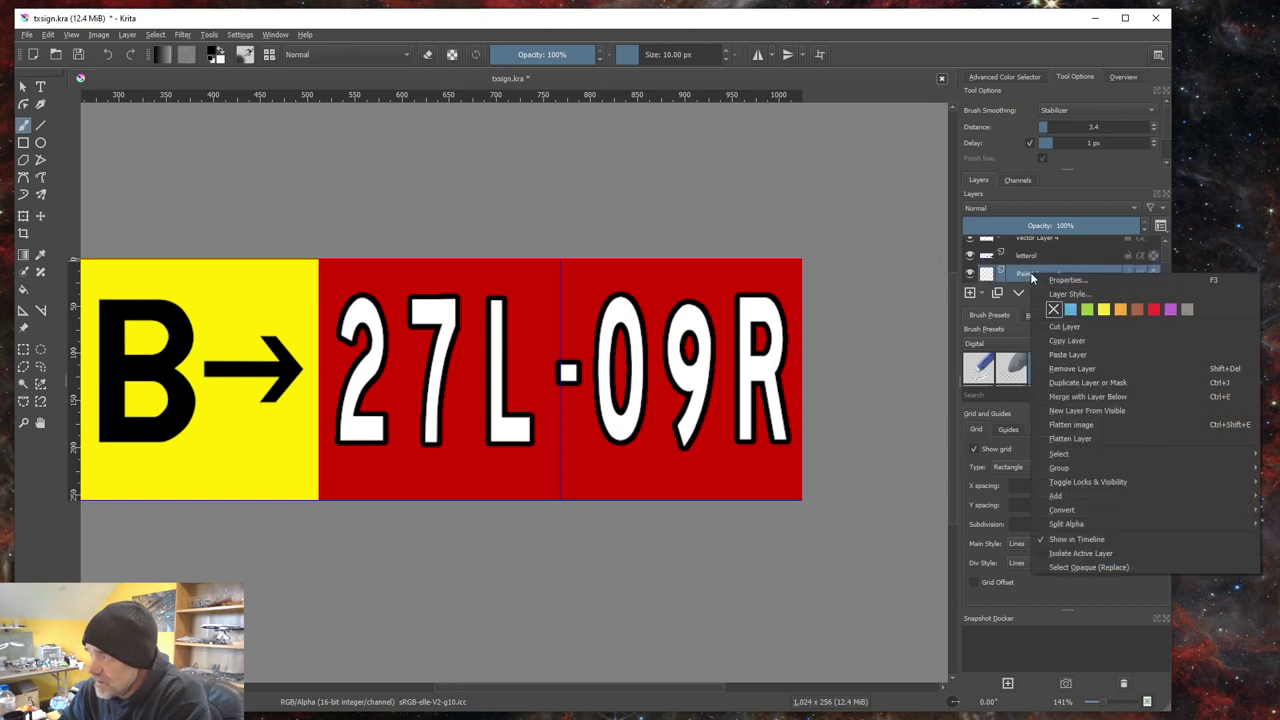
pyautogui.click(1052, 372)
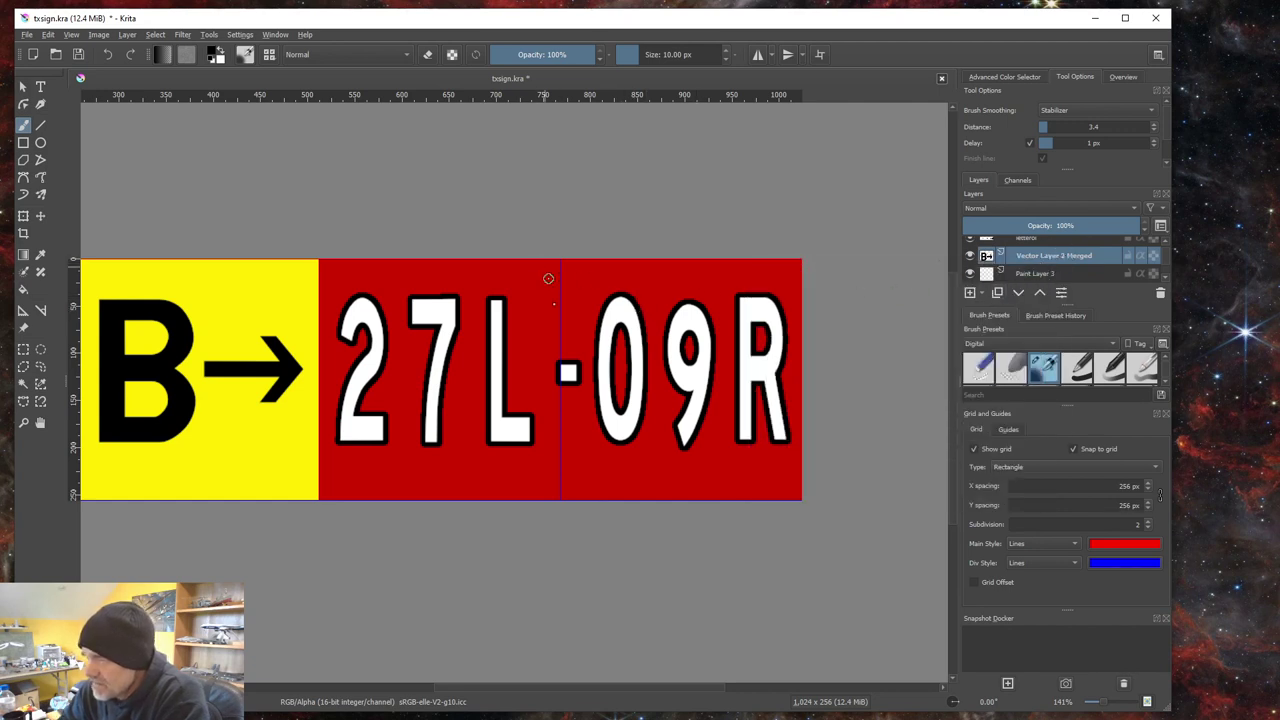
pyautogui.scroll(-1, 550, 297)
pyautogui.scroll(2, 550, 299)
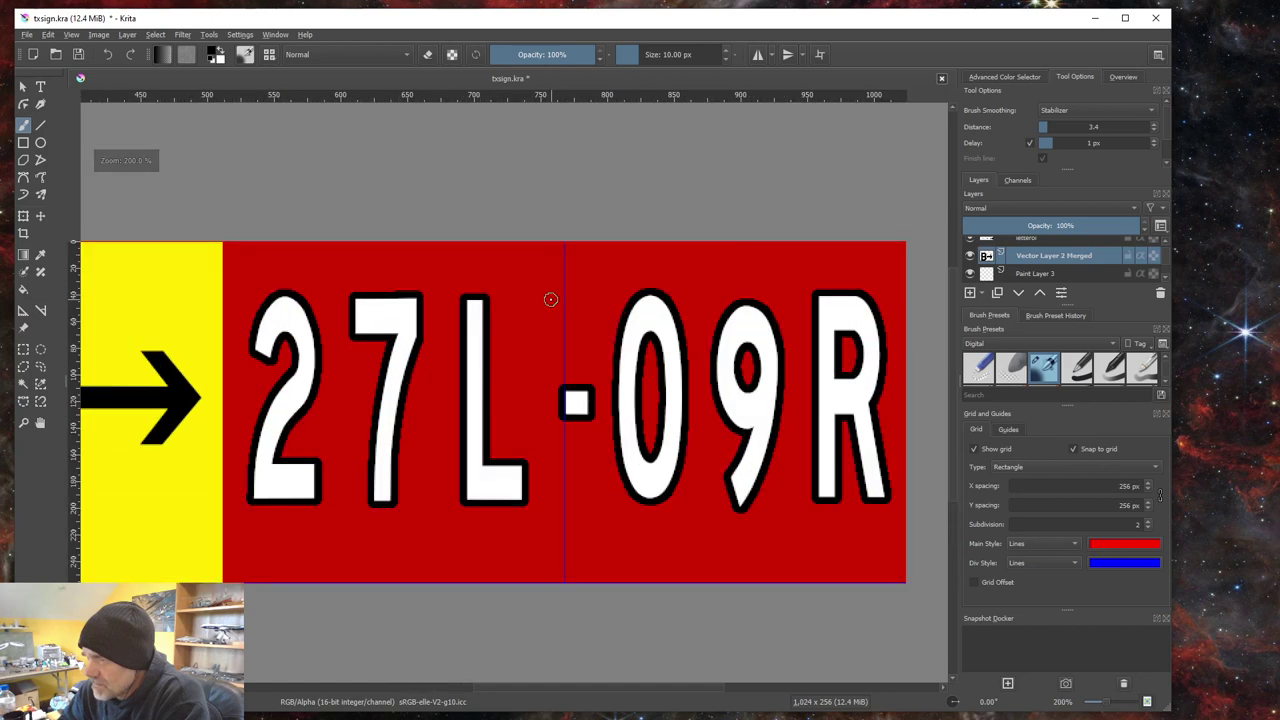
pyautogui.scroll(2, 1034, 264)
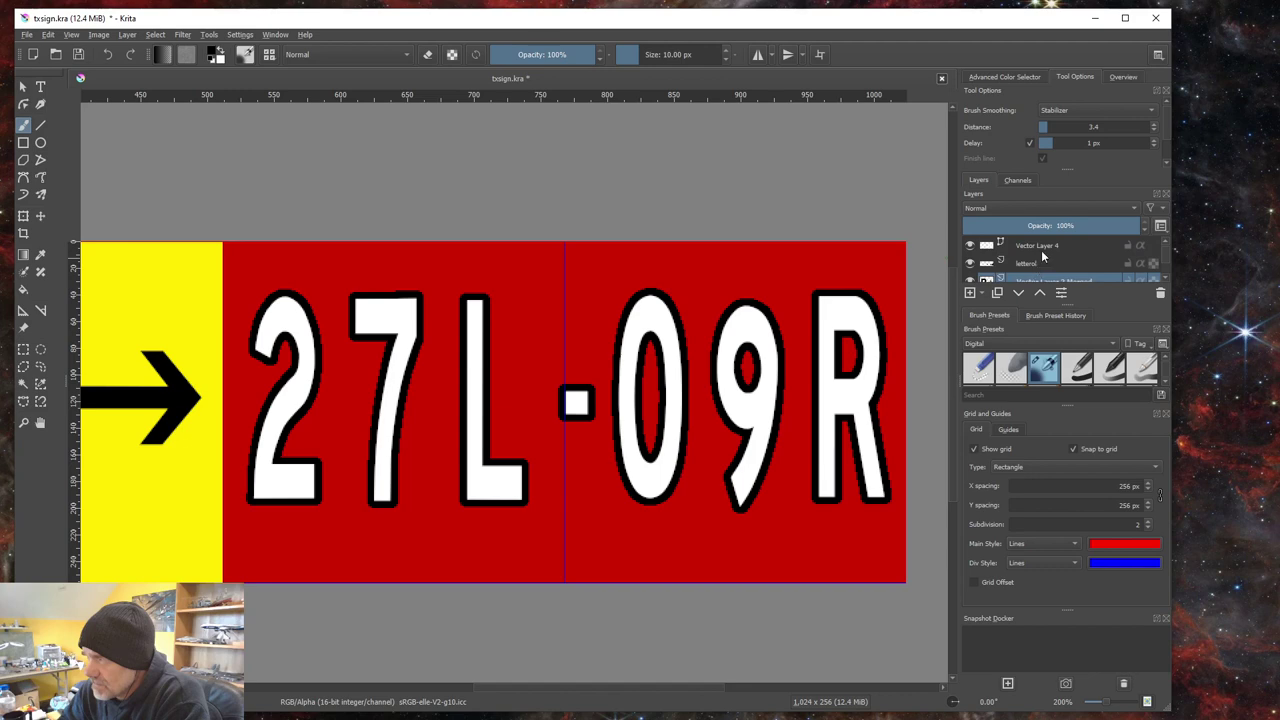
pyautogui.click(1031, 246)
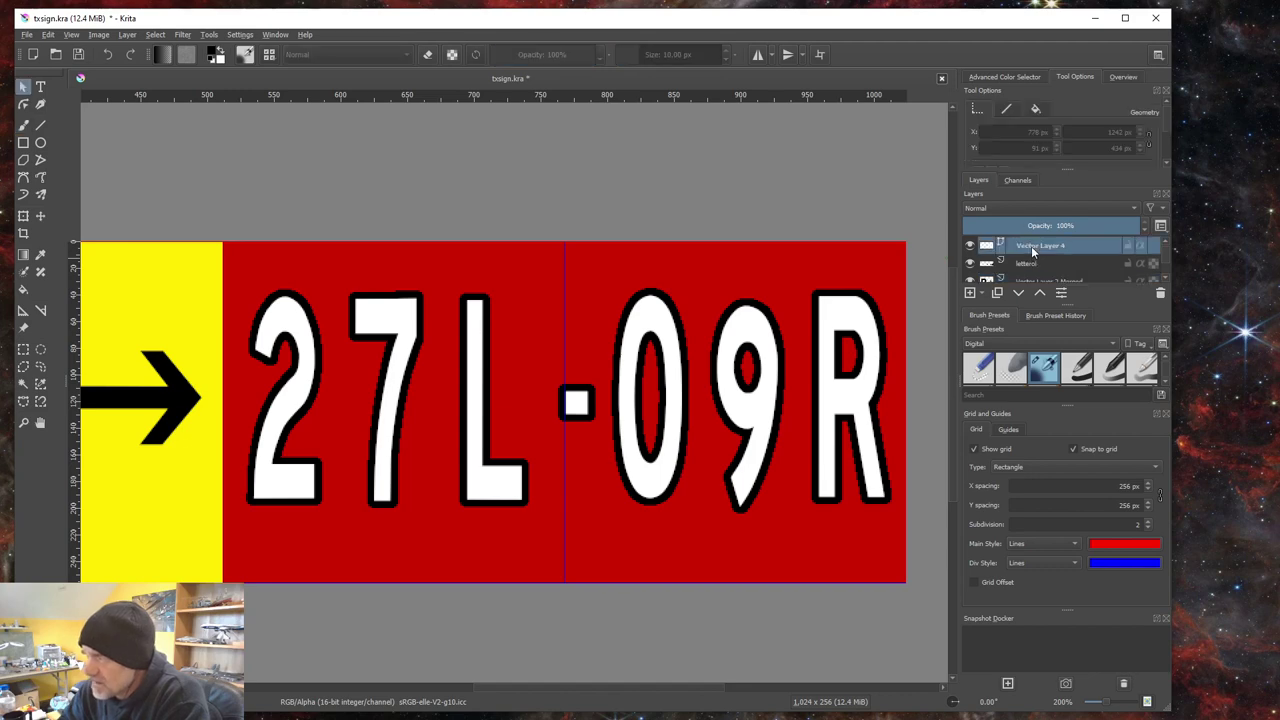
pyautogui.rightClick(1034, 249)
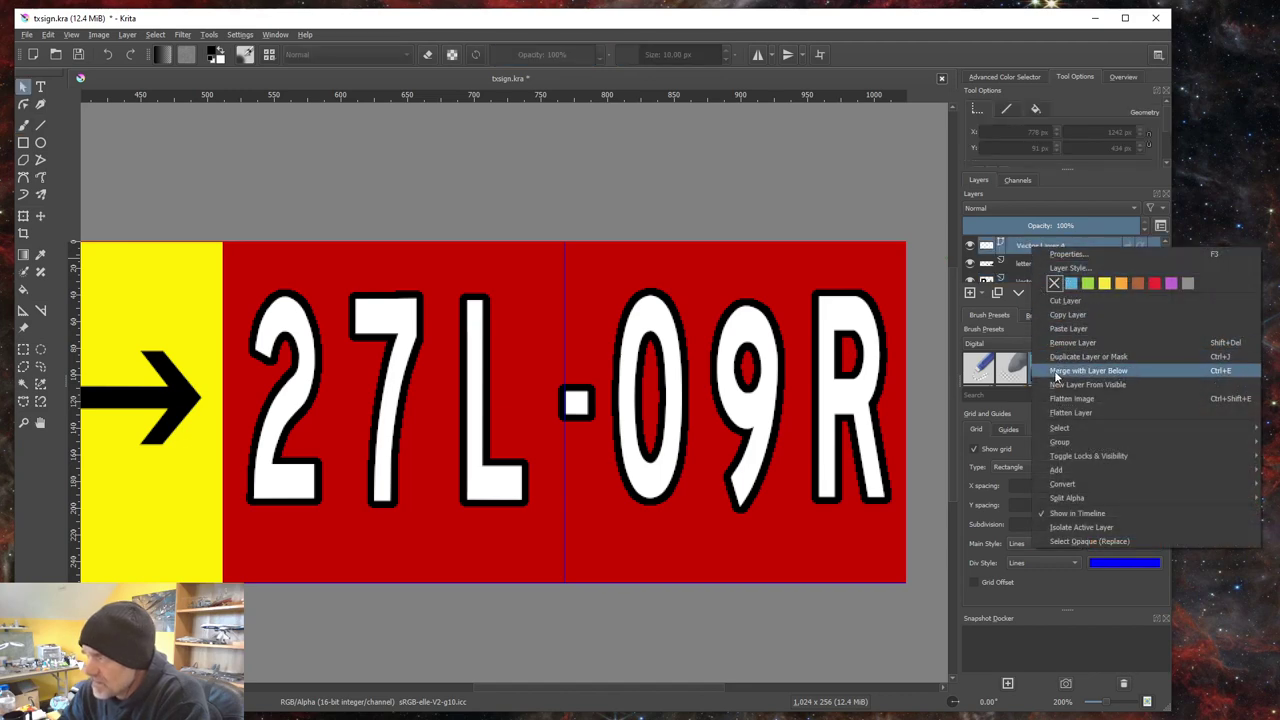
pyautogui.click(1068, 343)
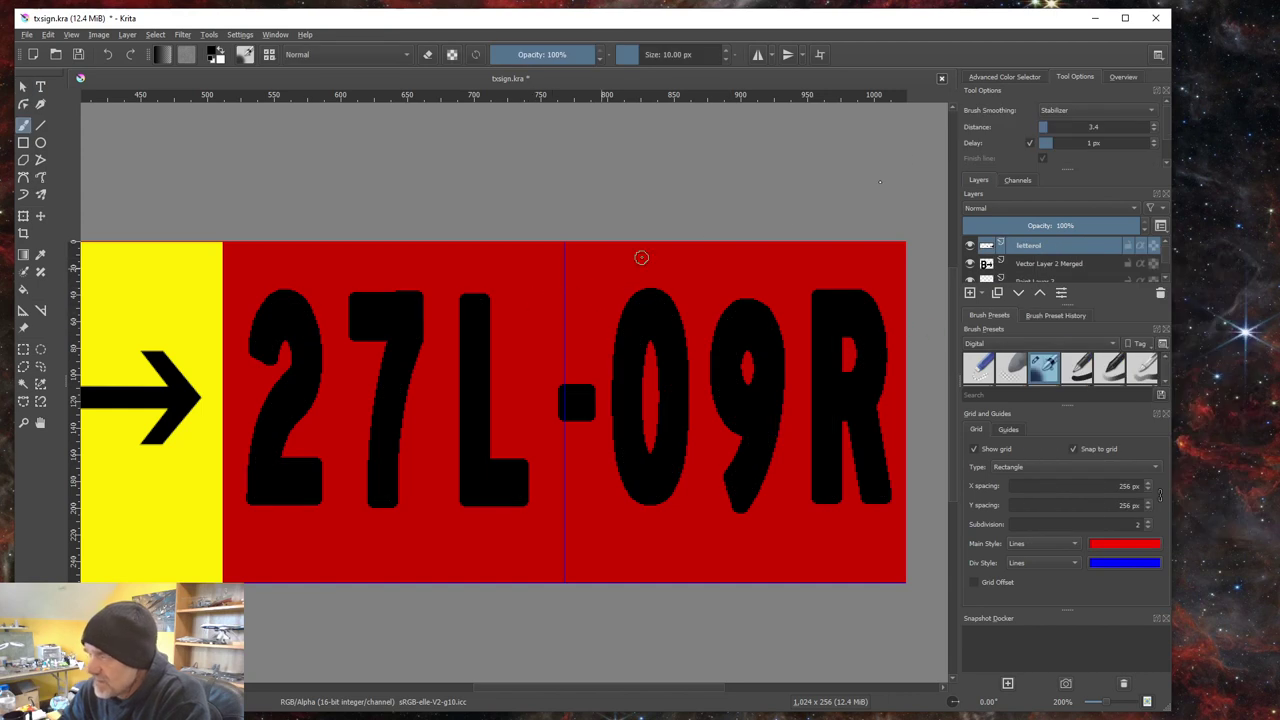
pyautogui.click(46, 35)
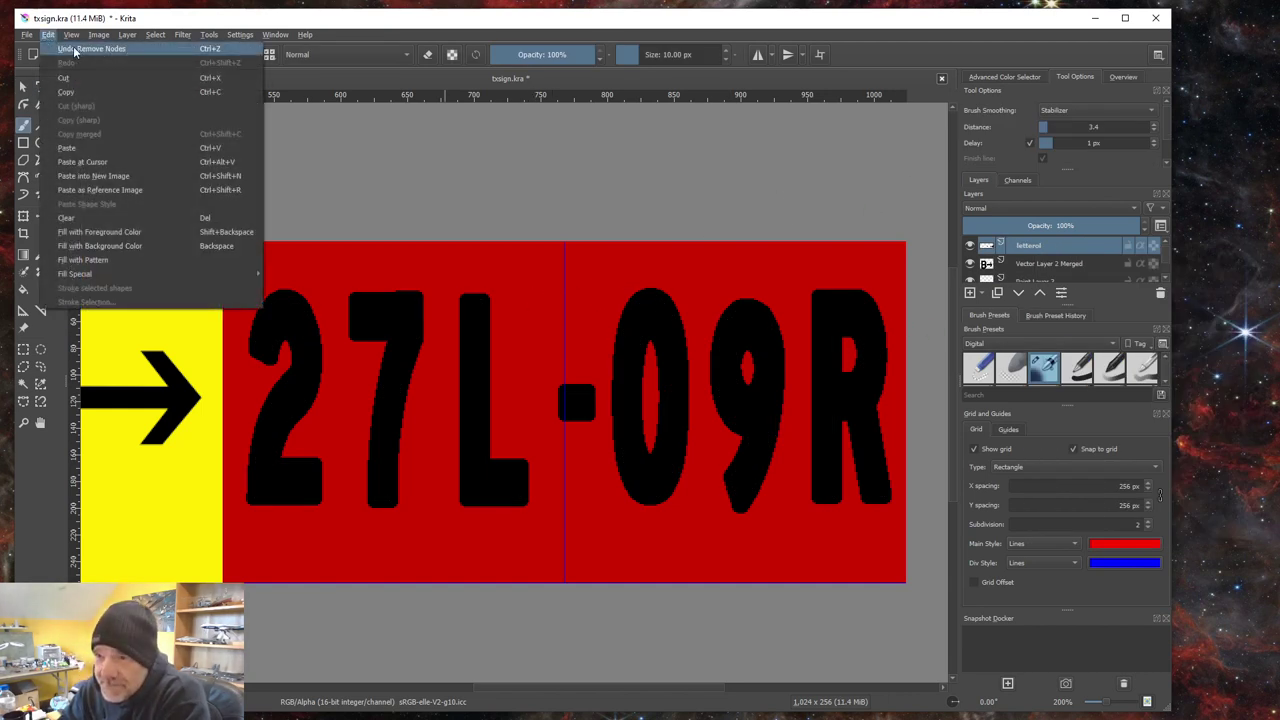
pyautogui.click(74, 50)
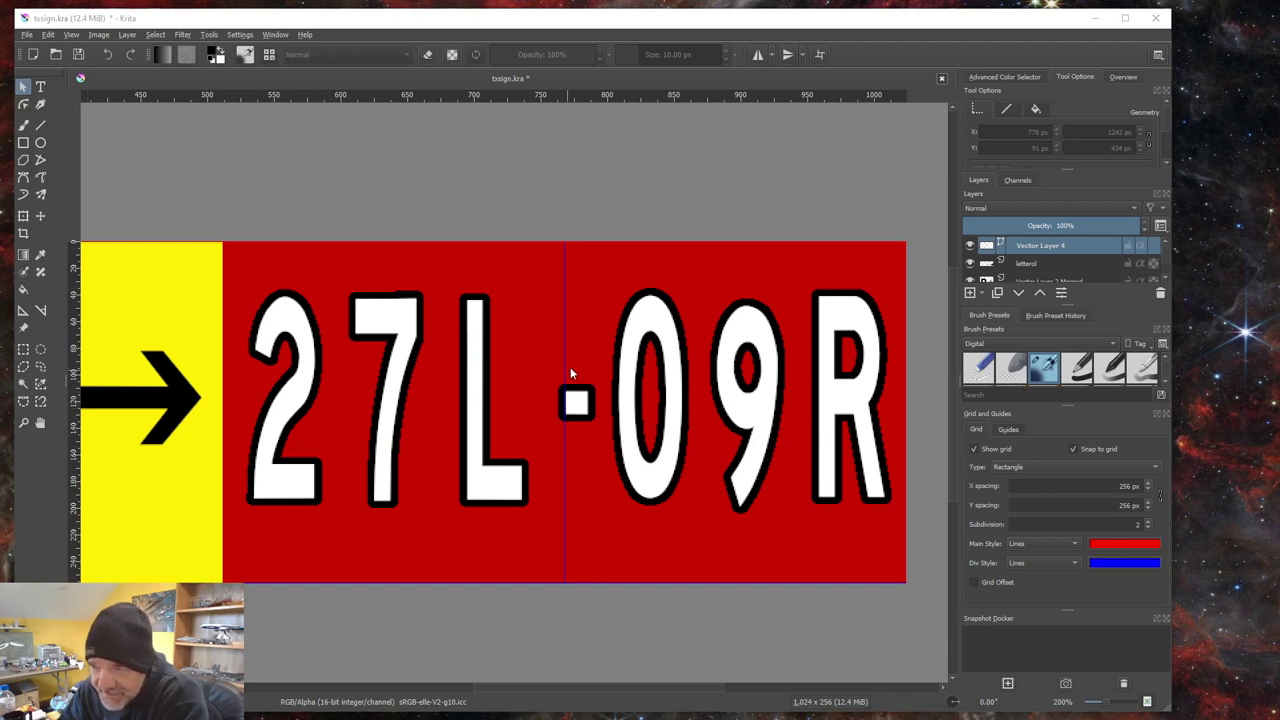
# Step: Remove the letterol layer with the thick black outline fill
pyautogui.click(1023, 262)
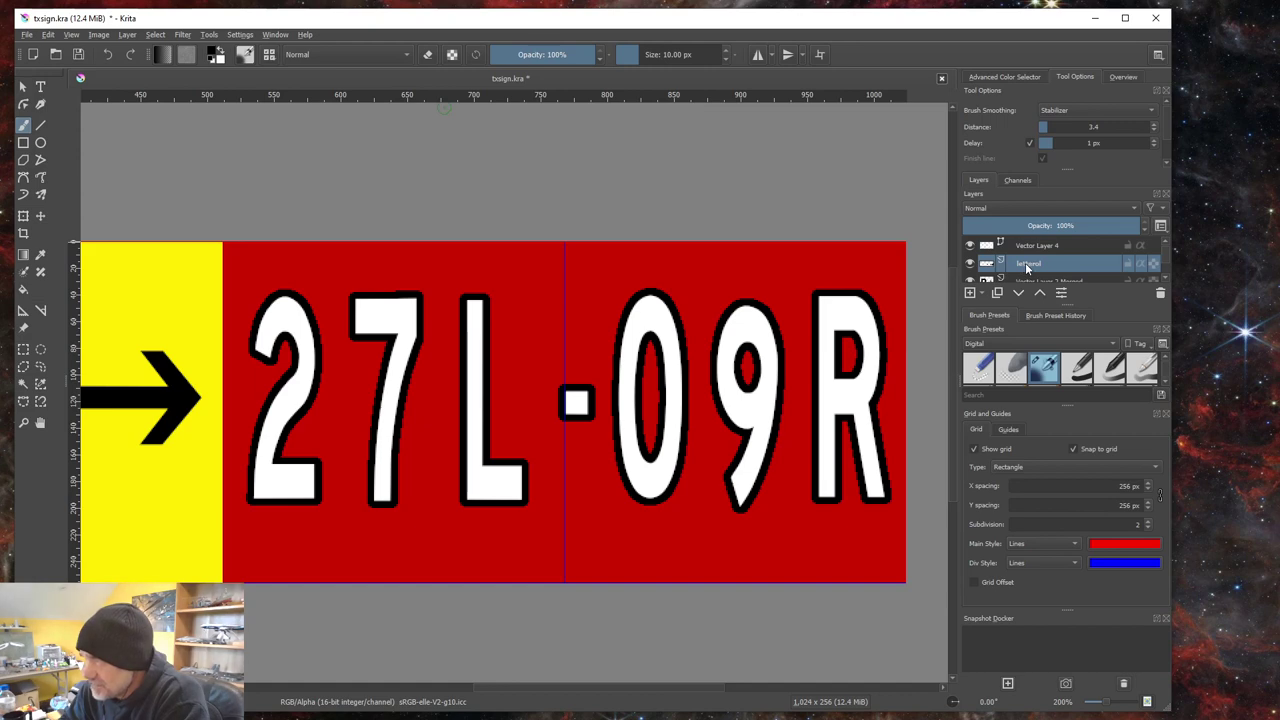
pyautogui.rightClick(1026, 265)
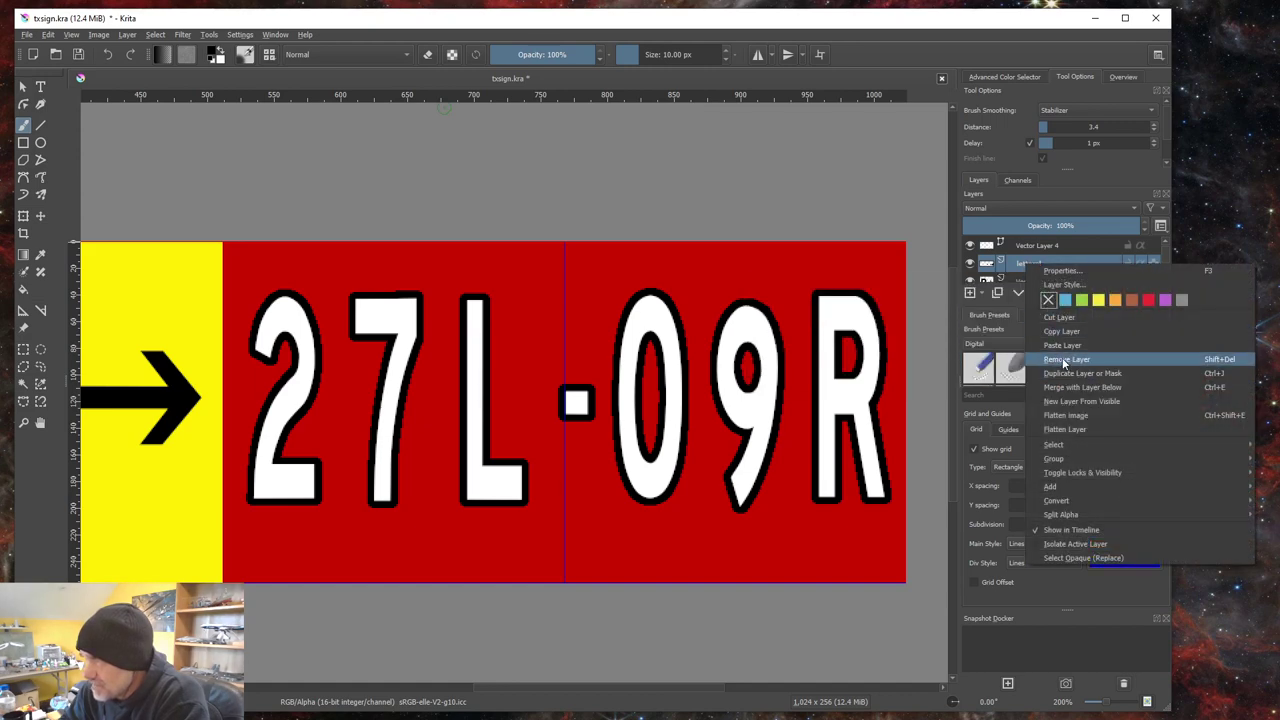
pyautogui.click(1065, 360)
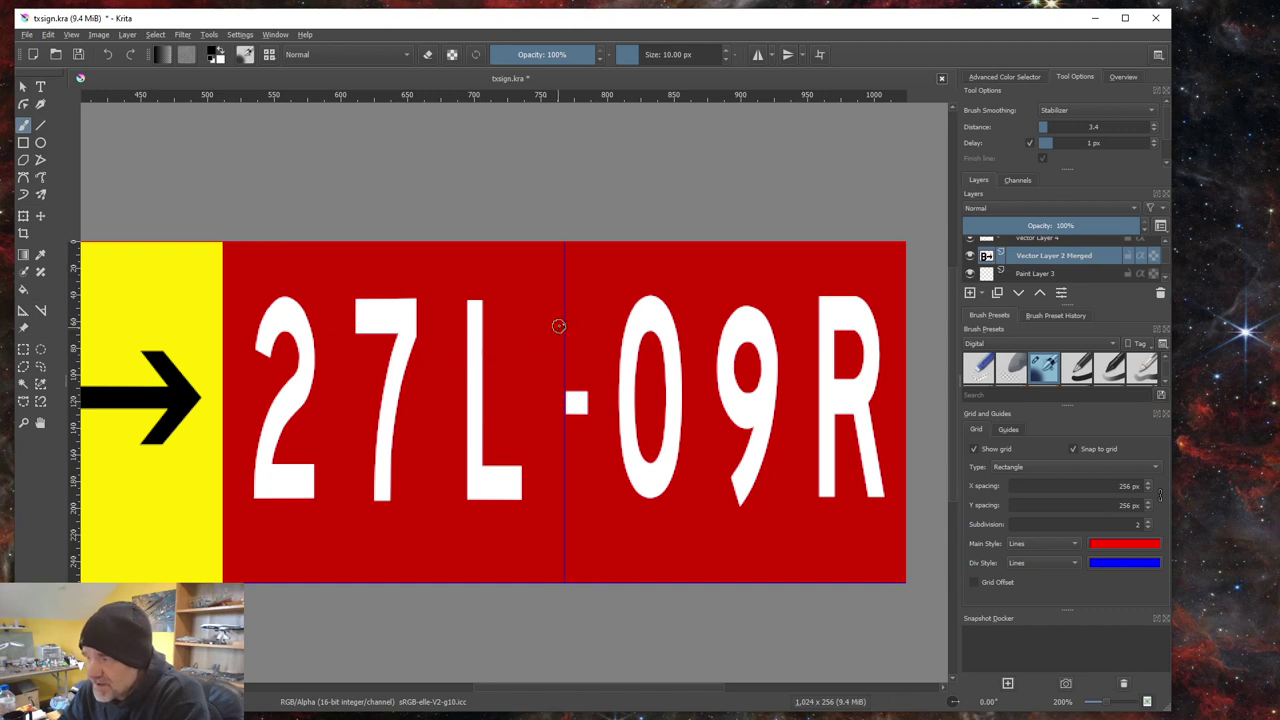
# Step: Add a new paint layer directly beneath the runway text's vector layer and name it letterol
pyautogui.click(128, 35)
pyautogui.moveTo(149, 93)
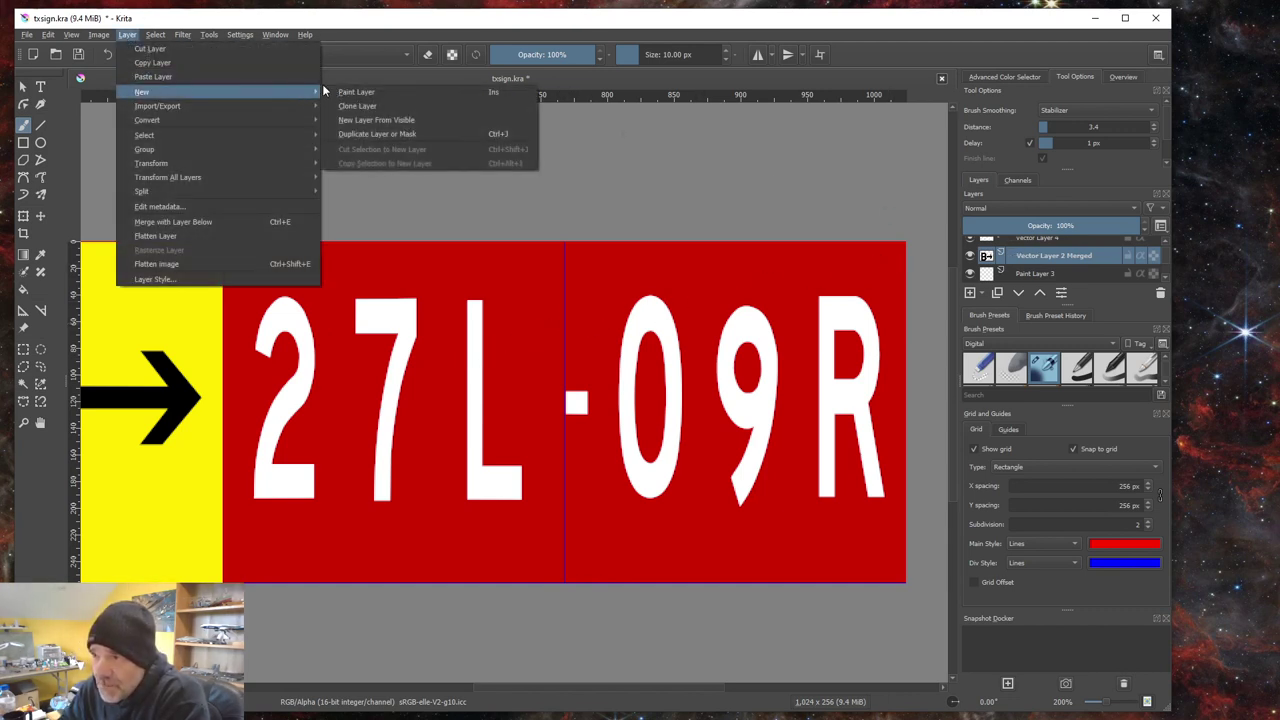
pyautogui.click(357, 92)
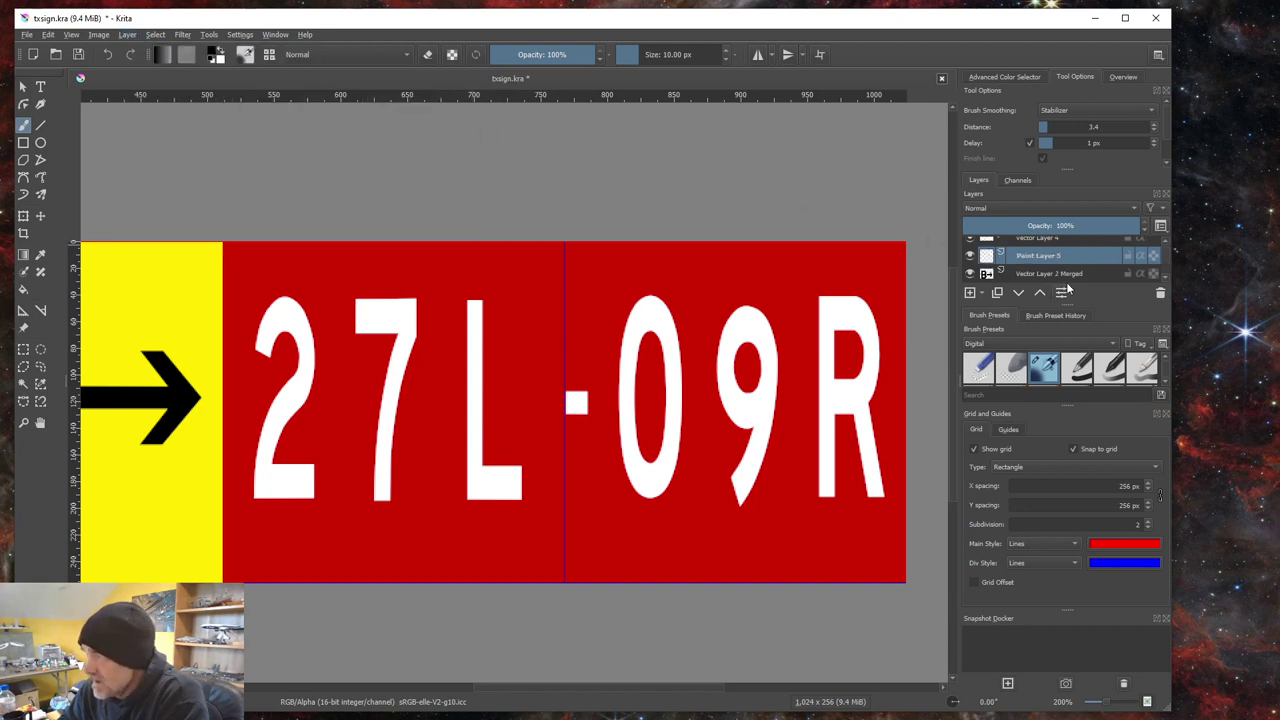
pyautogui.doubleClick(1038, 256)
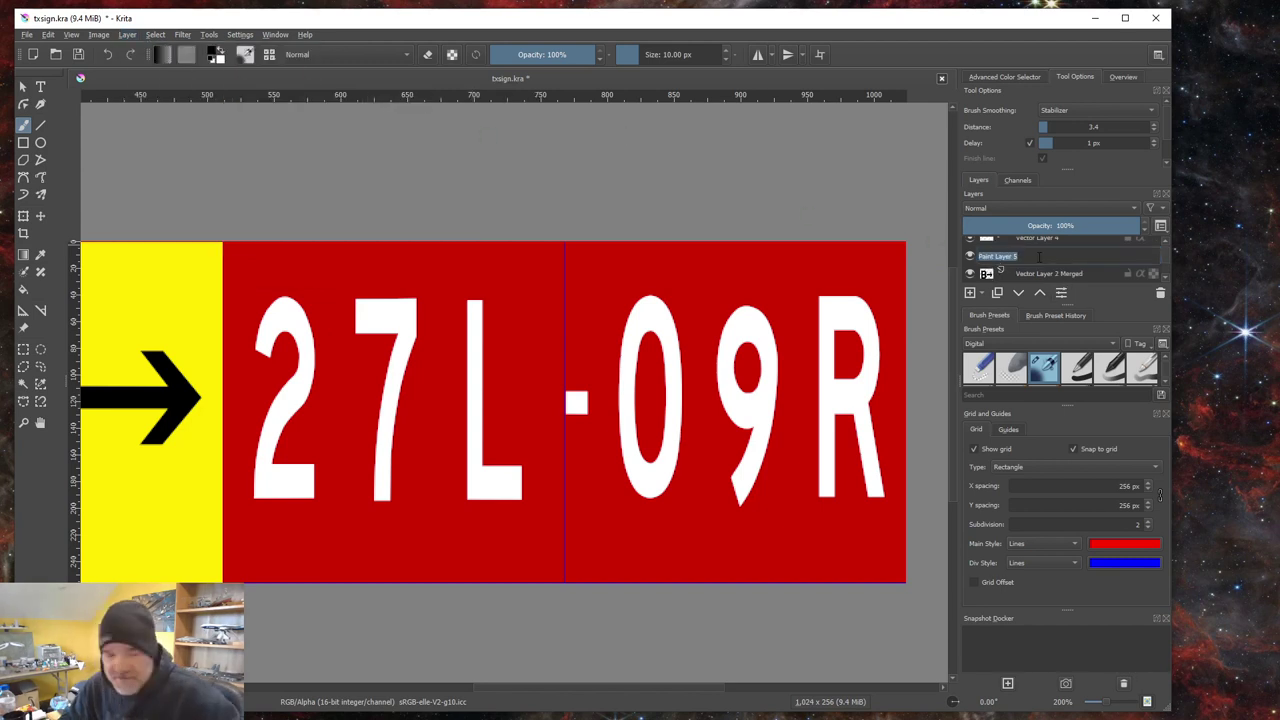
pyautogui.press('BackSpace')
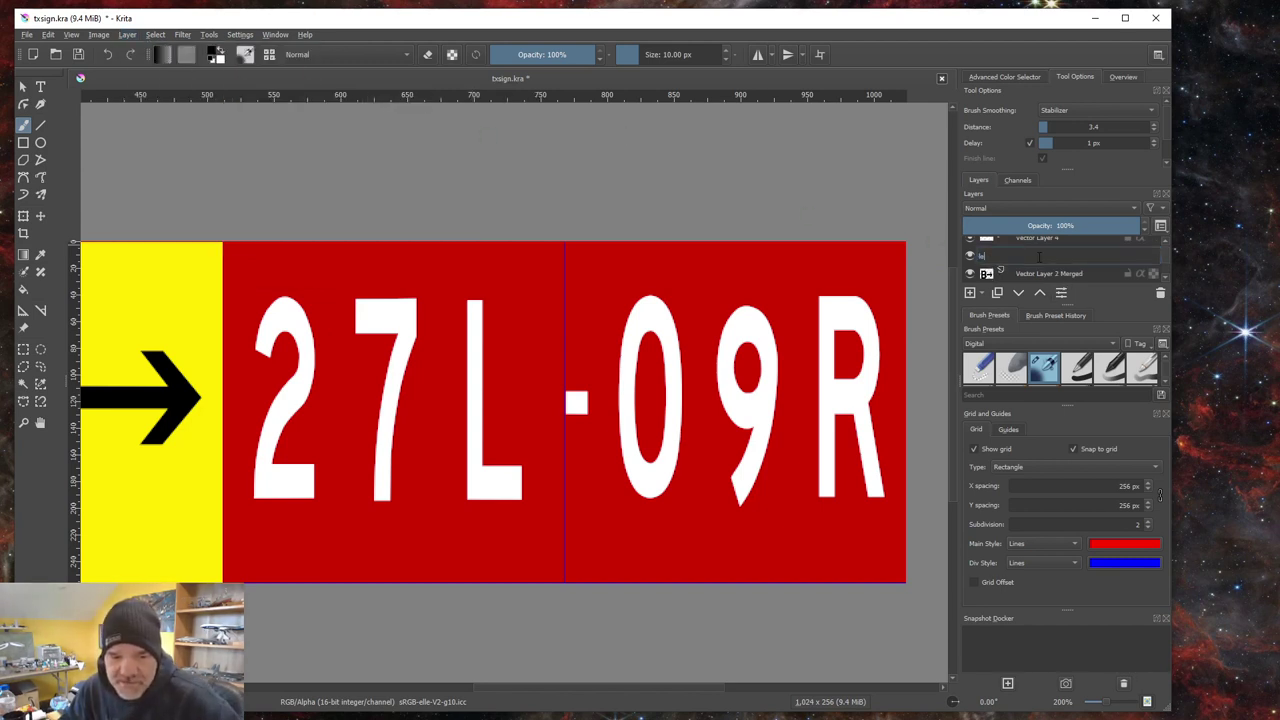
pyautogui.write('lettere')
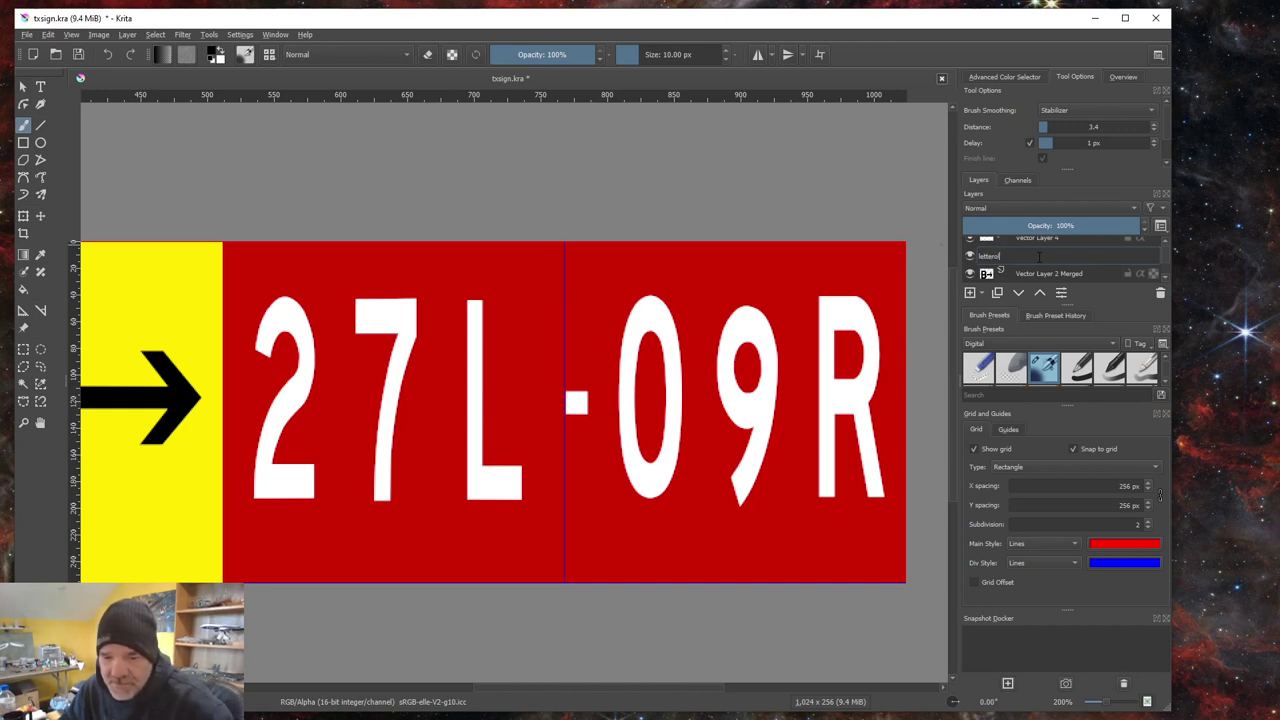
pyautogui.write('d')
pyautogui.press('Return')
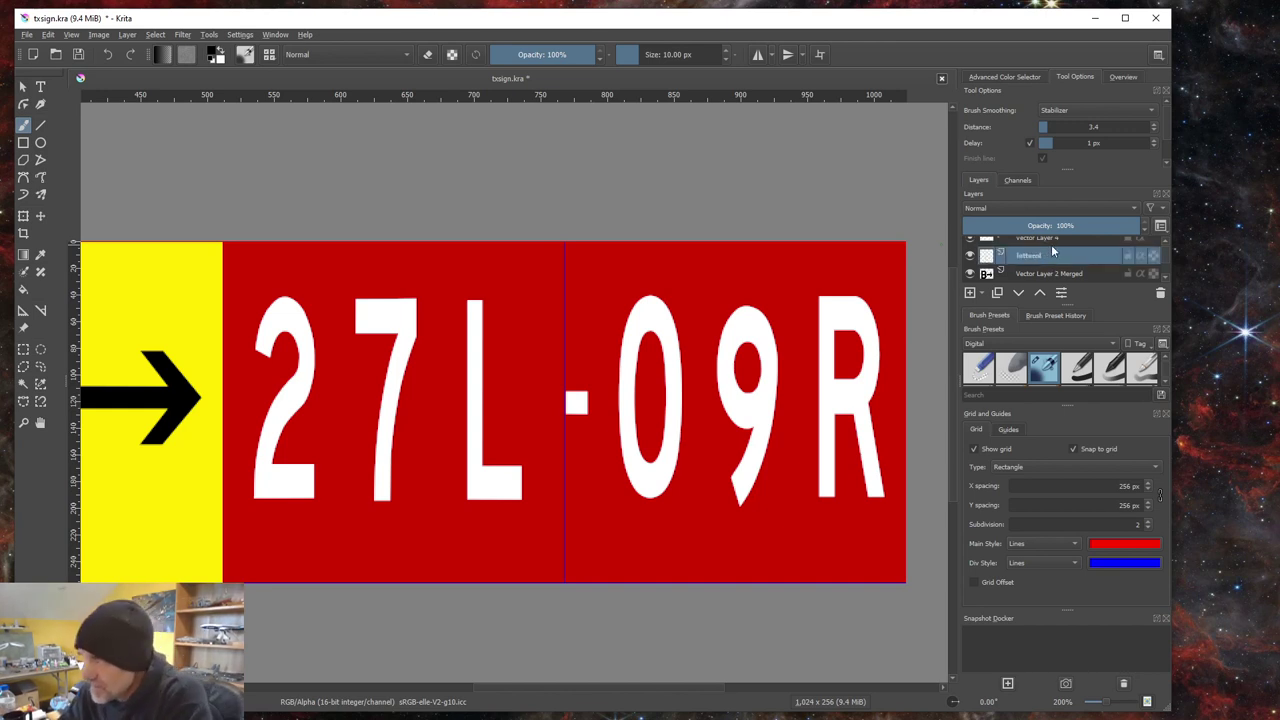
# Step: Select all the white runway characters on Vector Layer 4 with Similar Color Selection and grow the selection by 3 px
pyautogui.click(1030, 238)
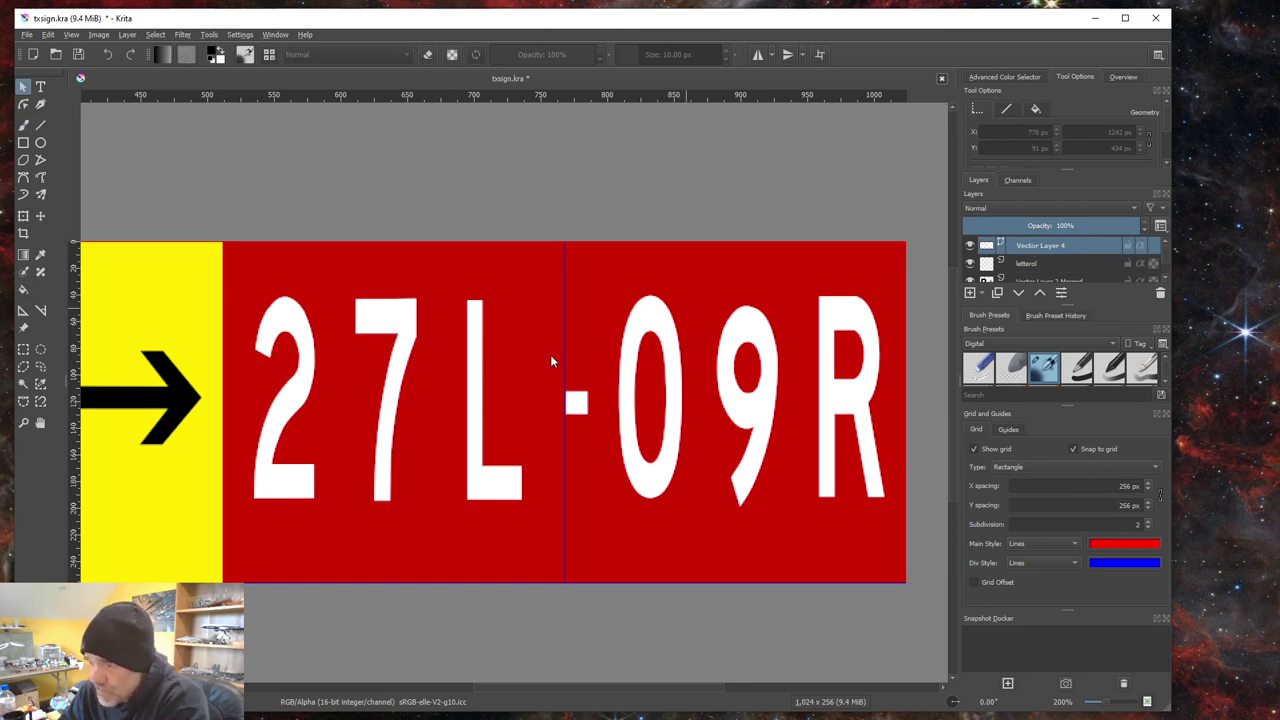
pyautogui.click(42, 385)
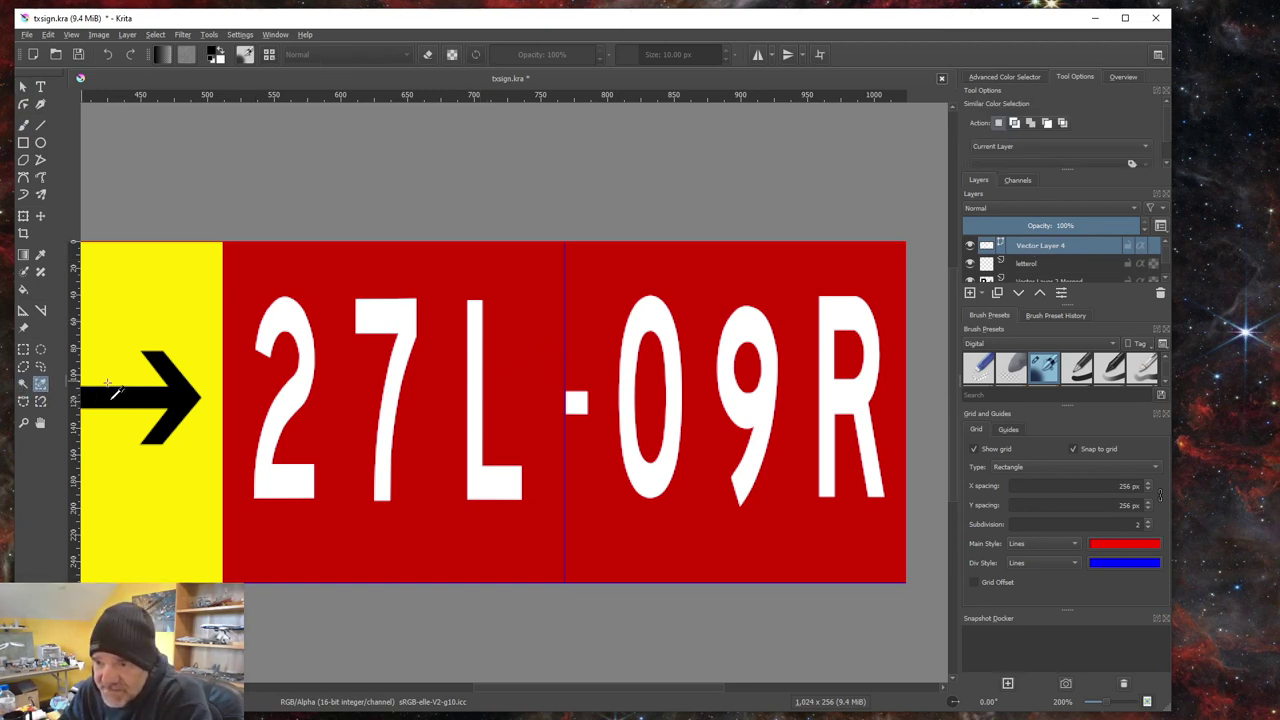
pyautogui.click(305, 377)
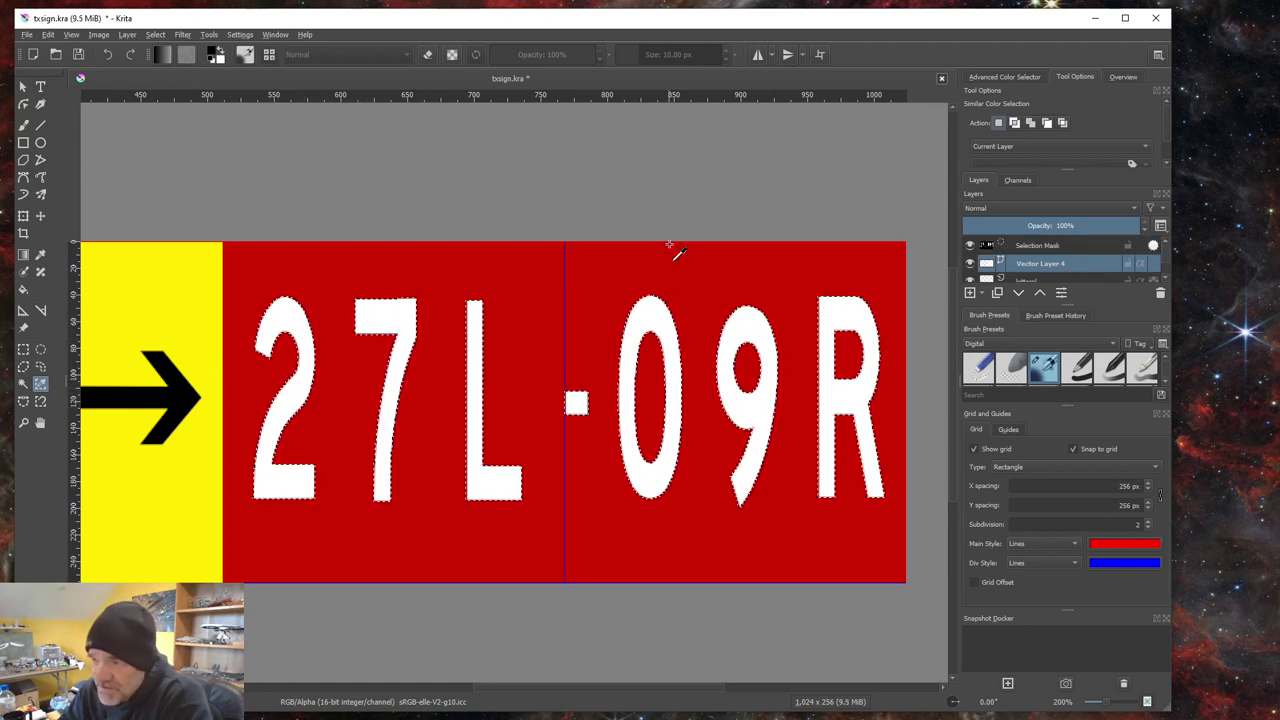
pyautogui.click(156, 35)
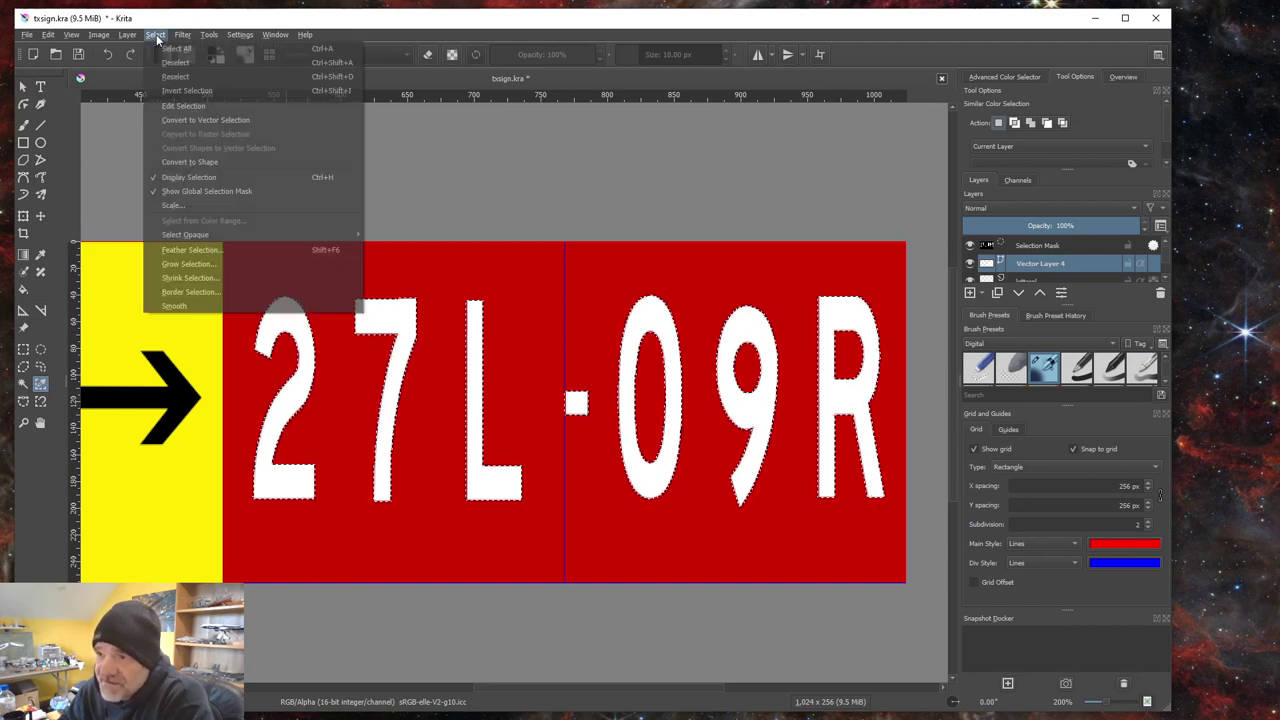
pyautogui.click(181, 264)
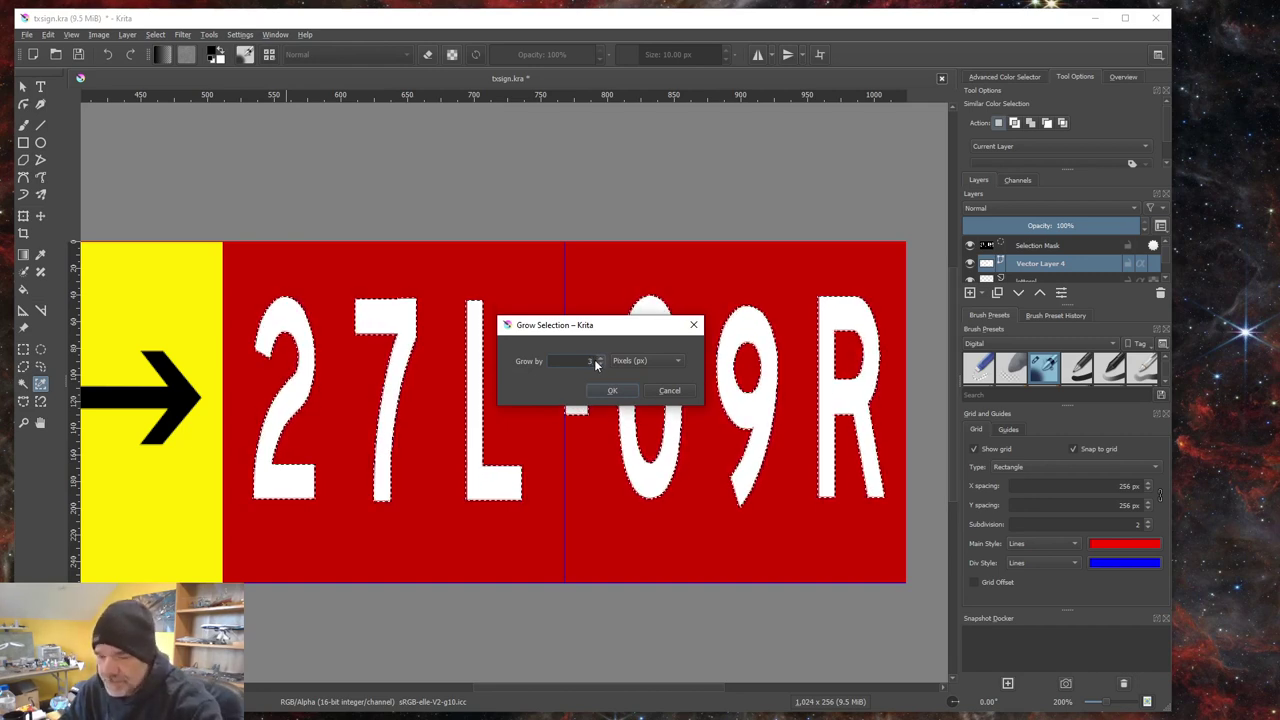
pyautogui.press('Return')
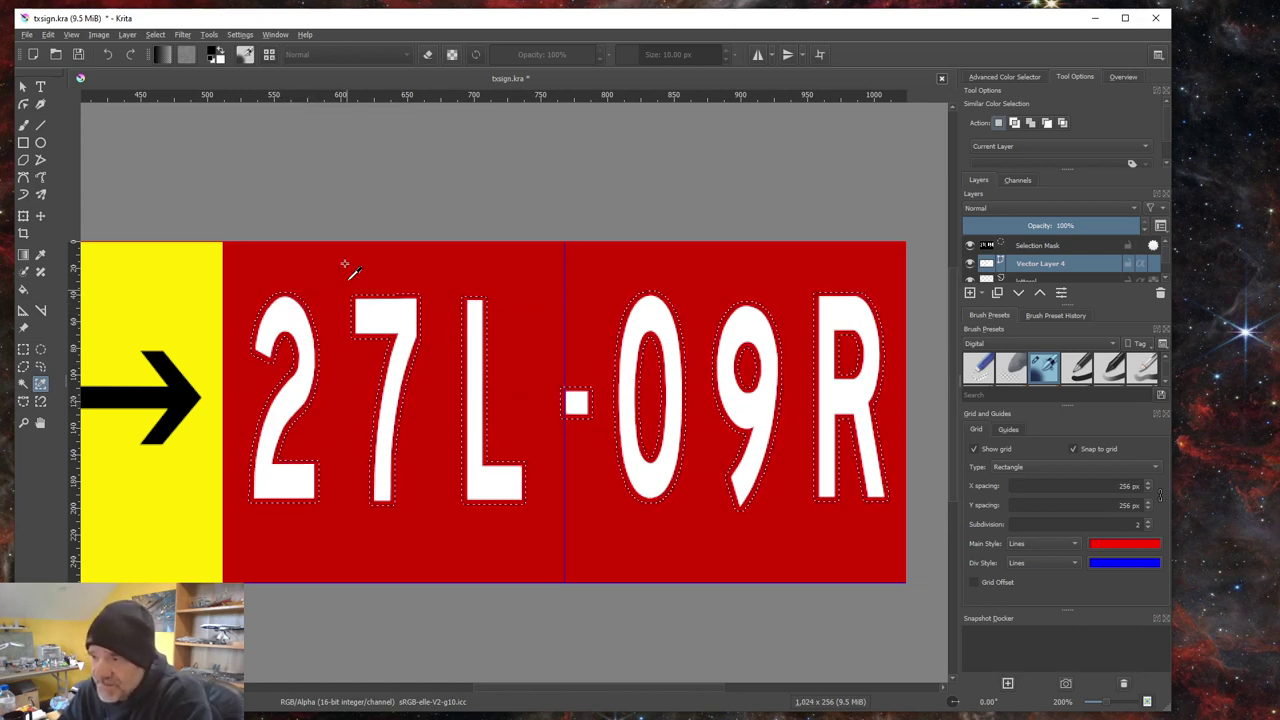
# Step: Fill the grown character selection with black on the letterol layer and clear the selection
pyautogui.click(1027, 280)
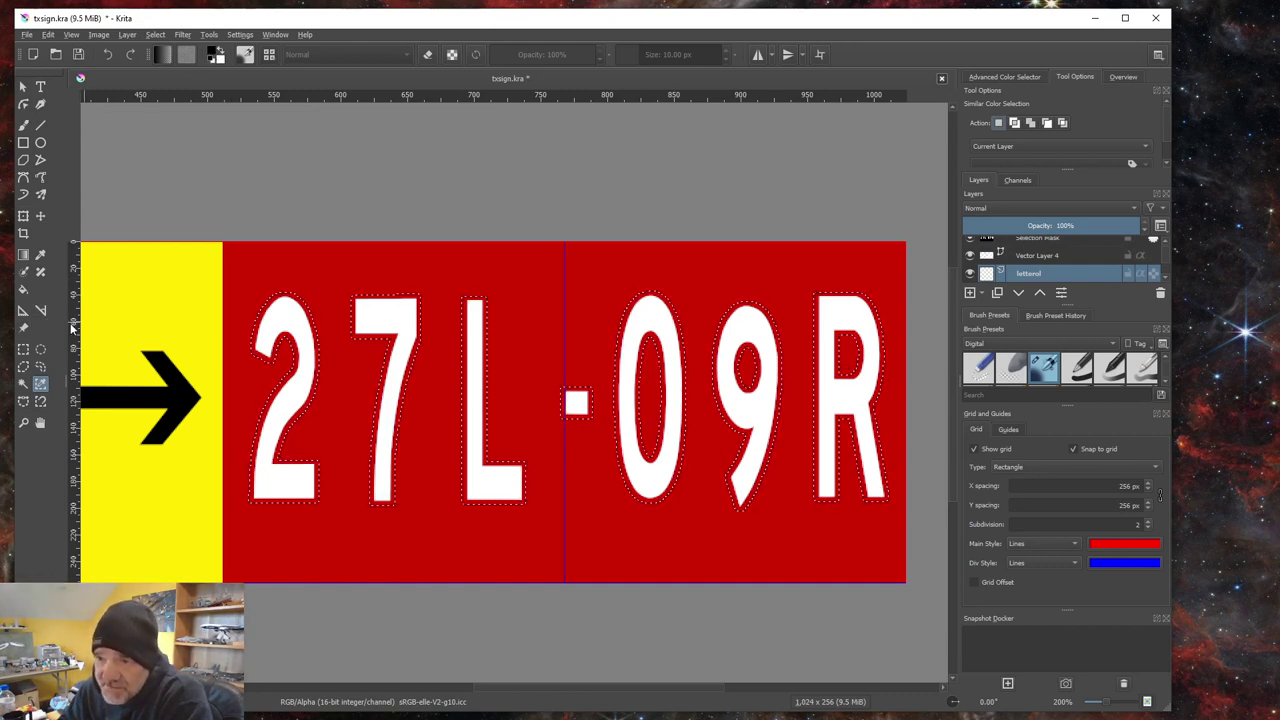
pyautogui.click(23, 289)
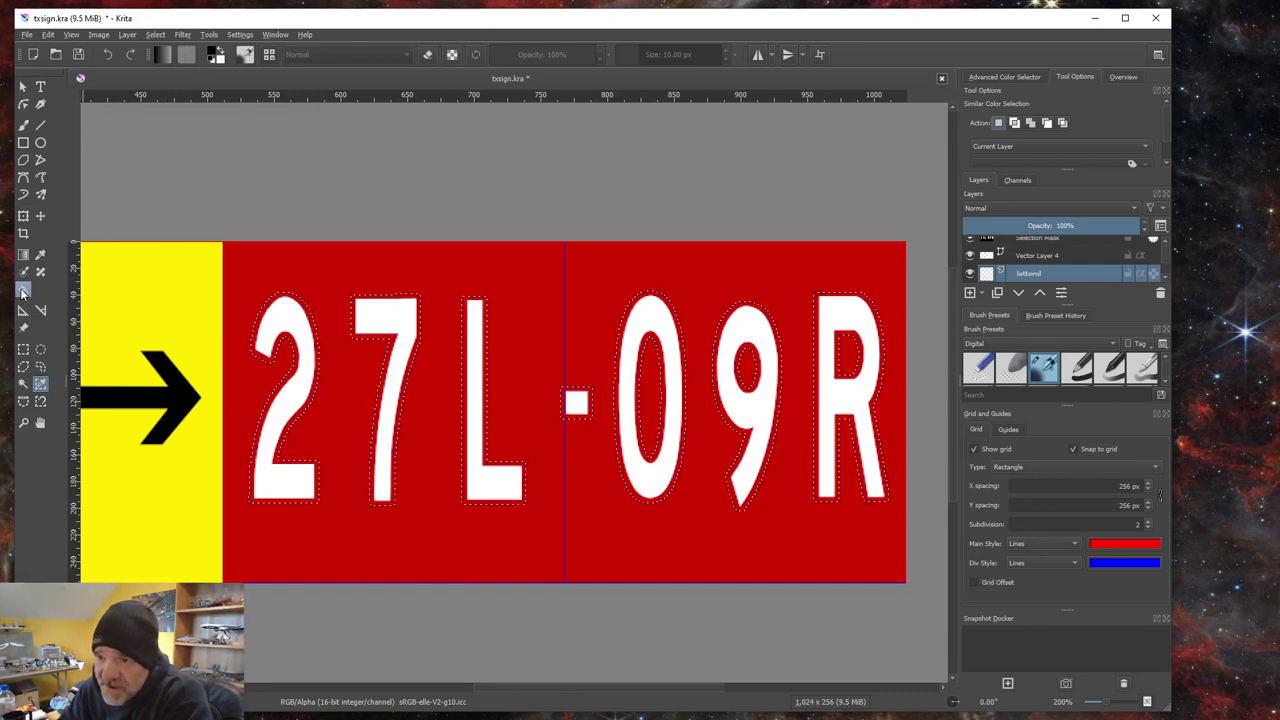
pyautogui.click(312, 316)
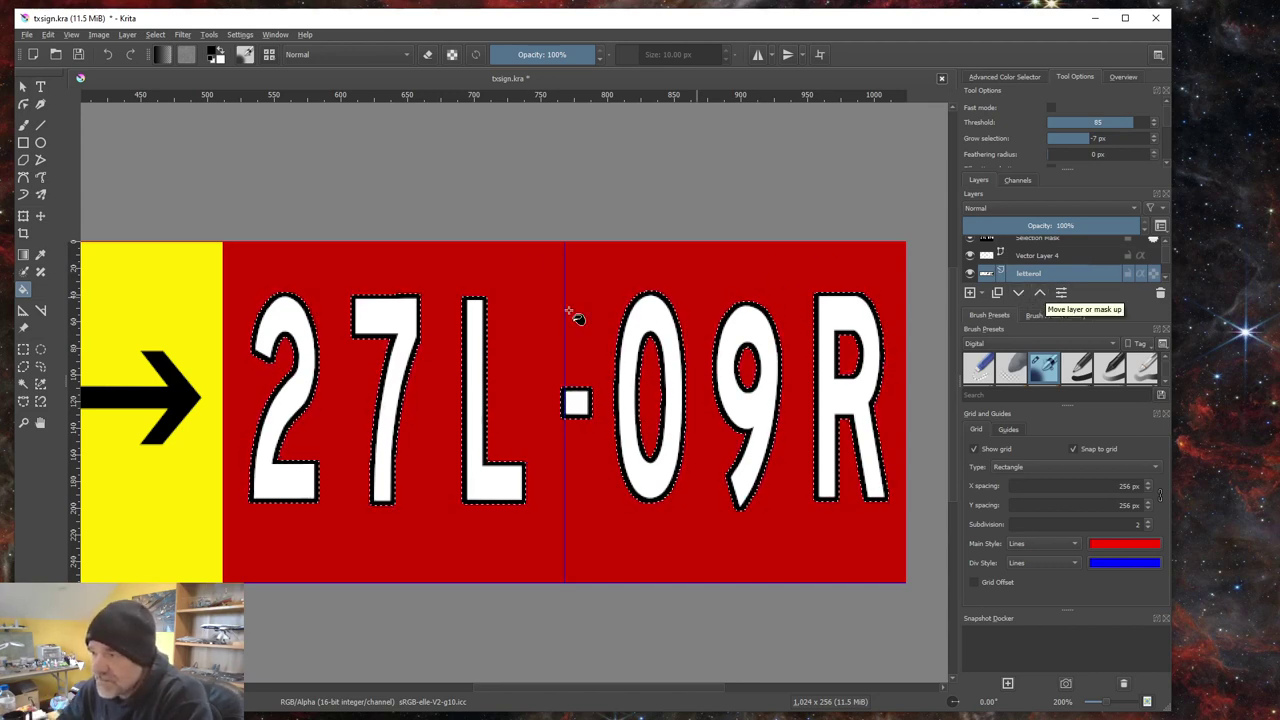
pyautogui.click(155, 35)
pyautogui.click(185, 73)
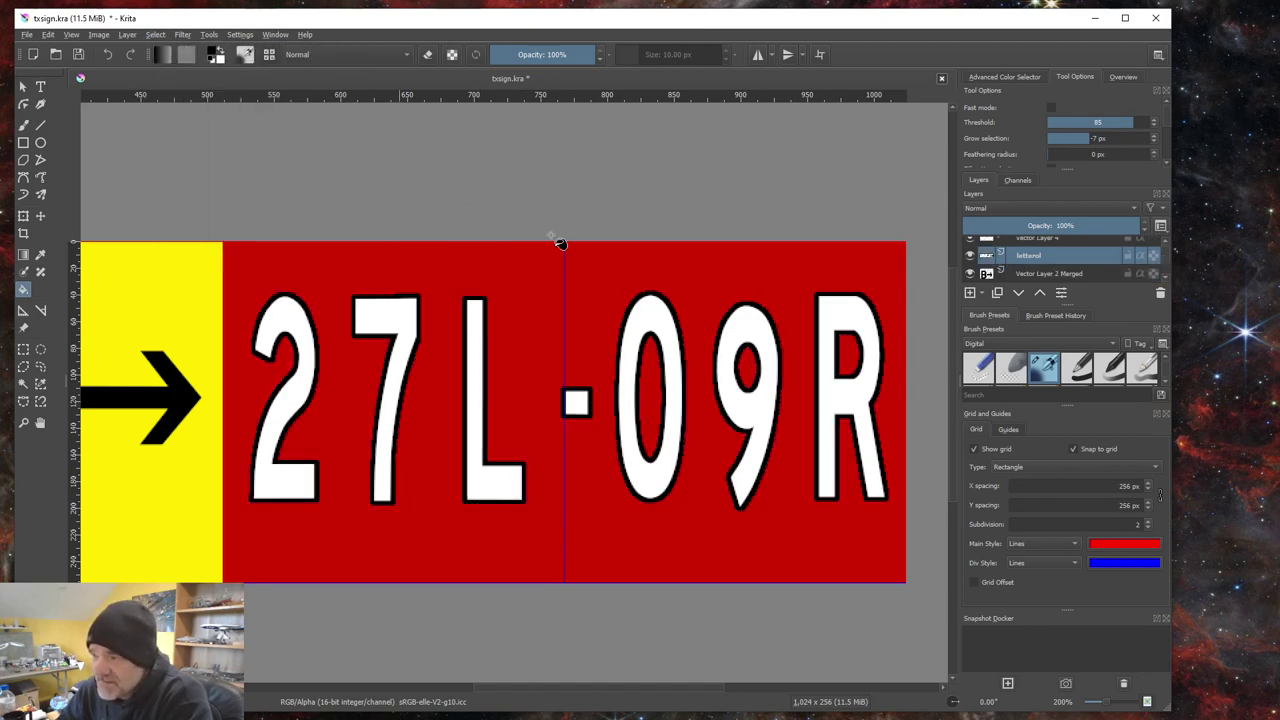
# Step: Check the whole sign at 100% zoom and save the changes to txsign.kra
pyautogui.scroll(-4, 506, 200)
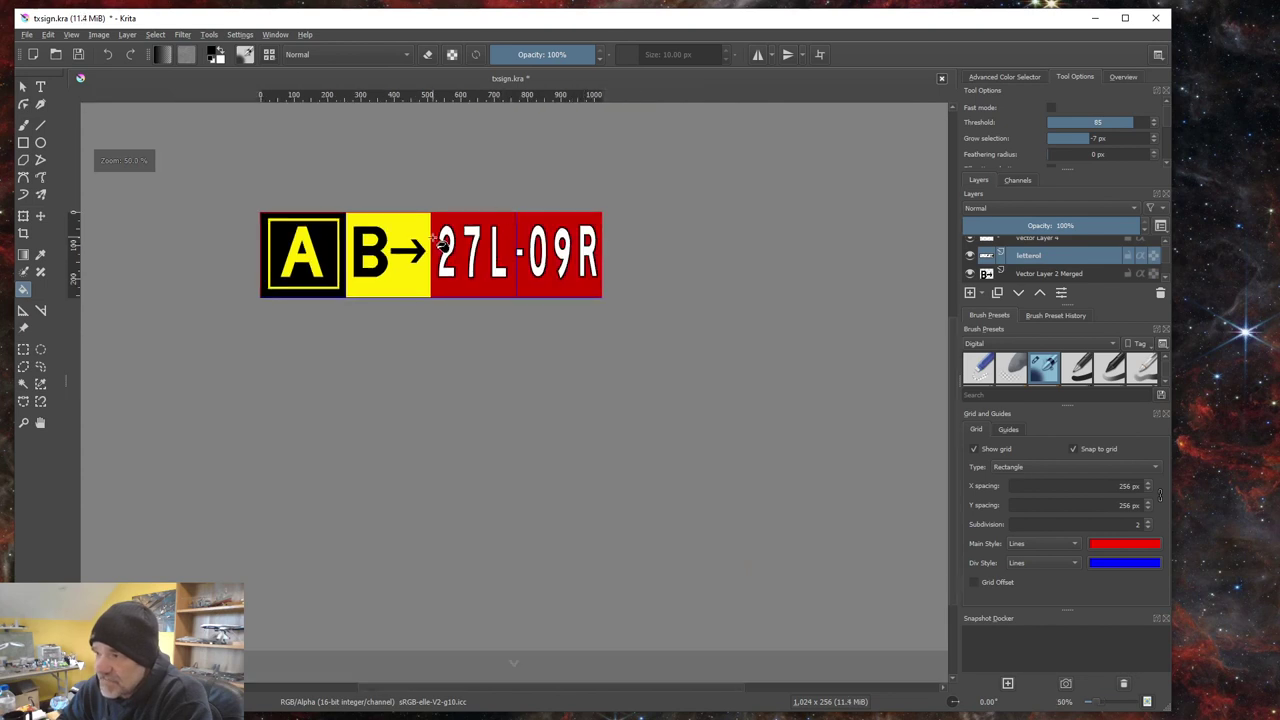
pyautogui.scroll(2, 268, 155)
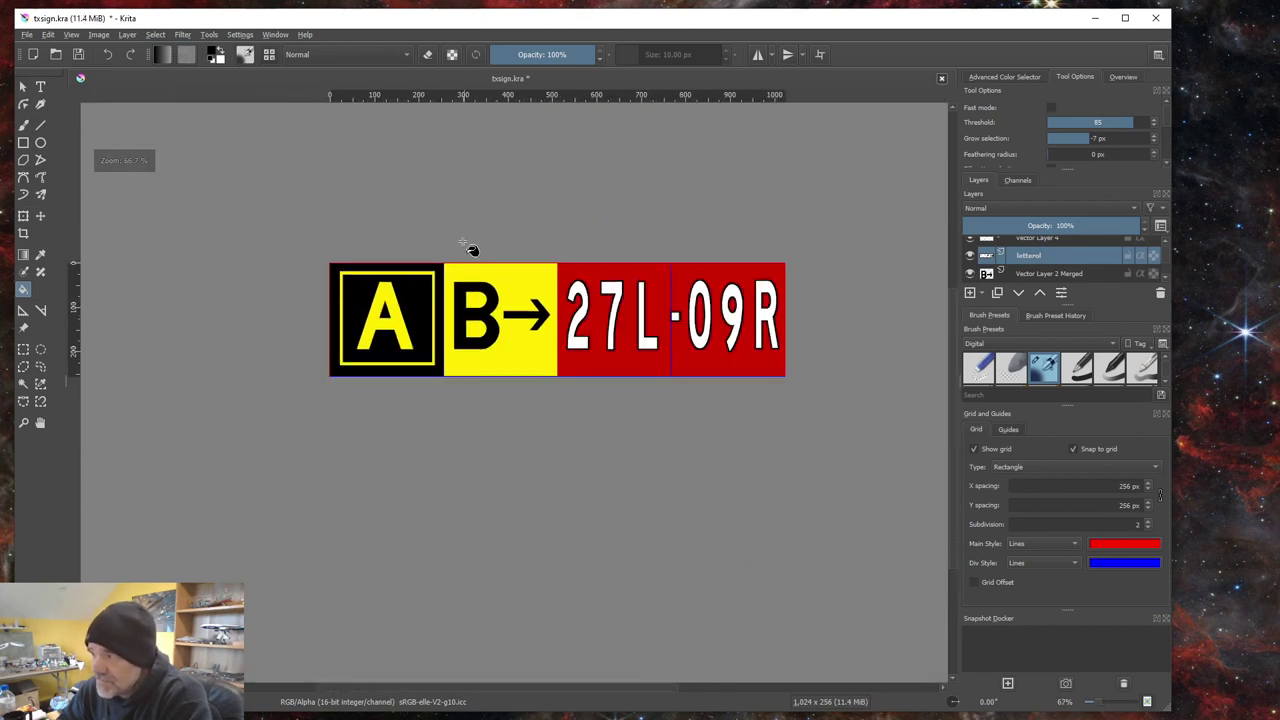
pyautogui.scroll(1, 757, 183)
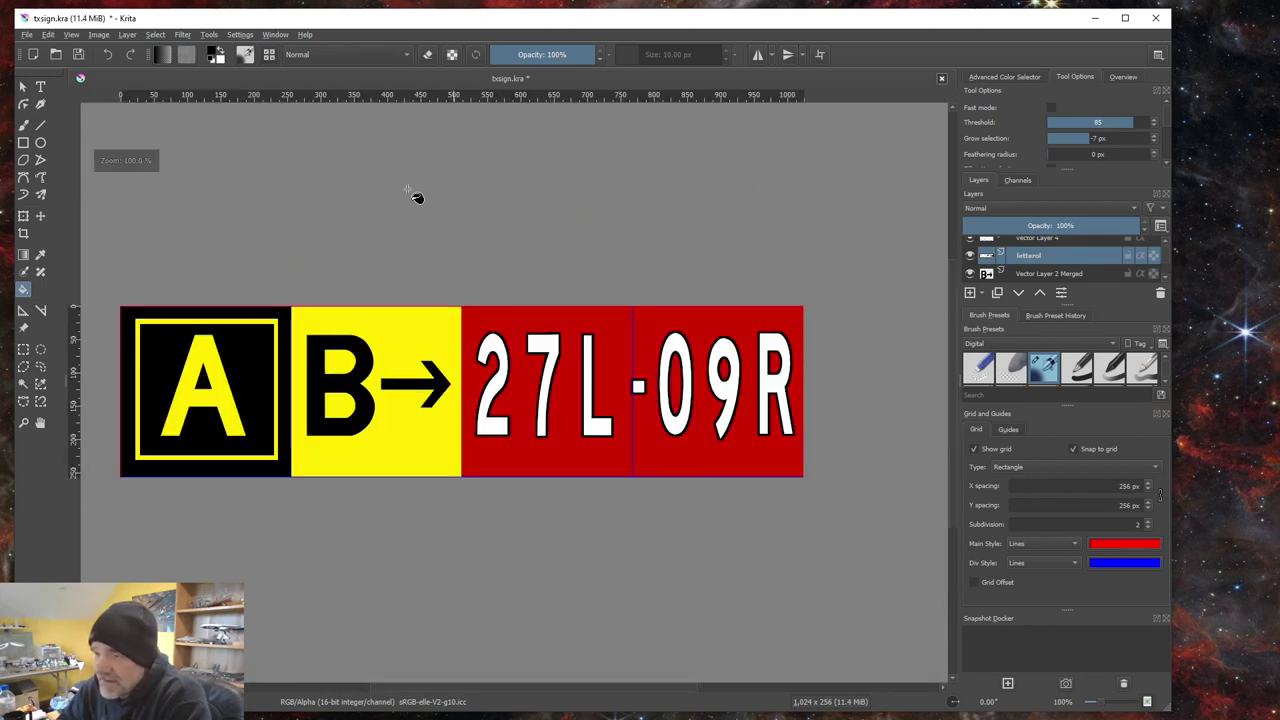
pyautogui.click(27, 34)
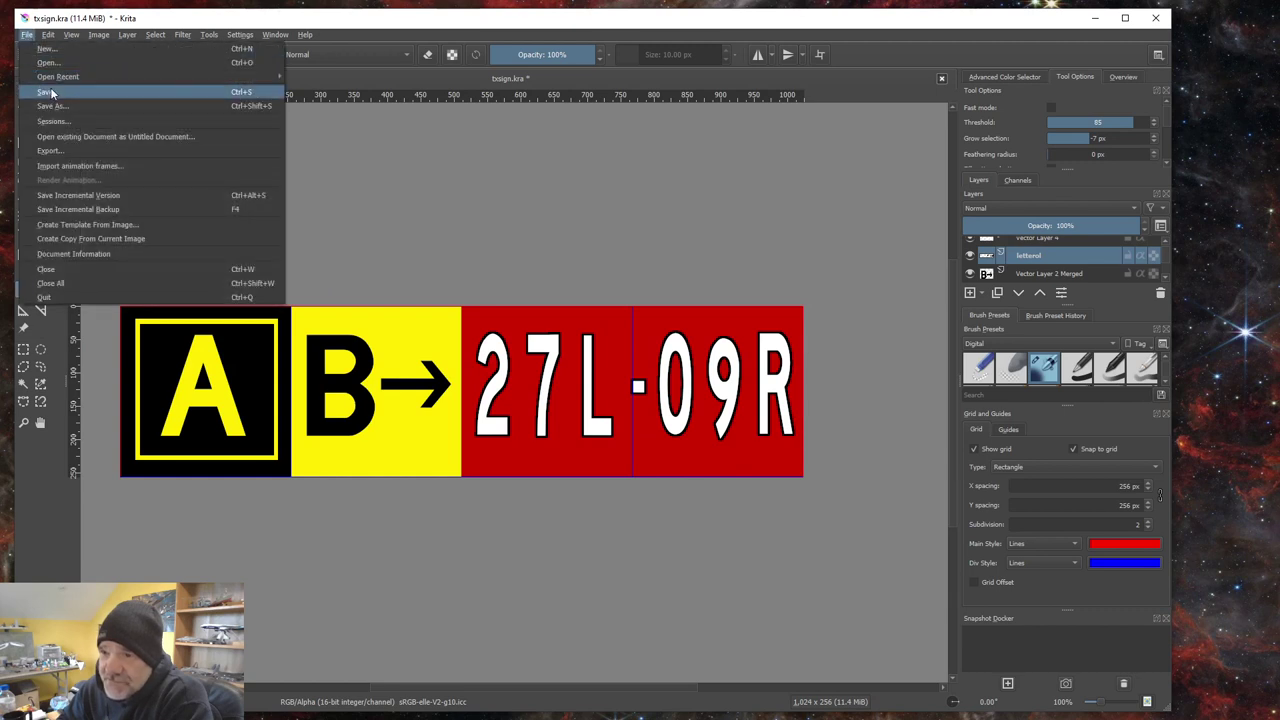
pyautogui.click(46, 94)
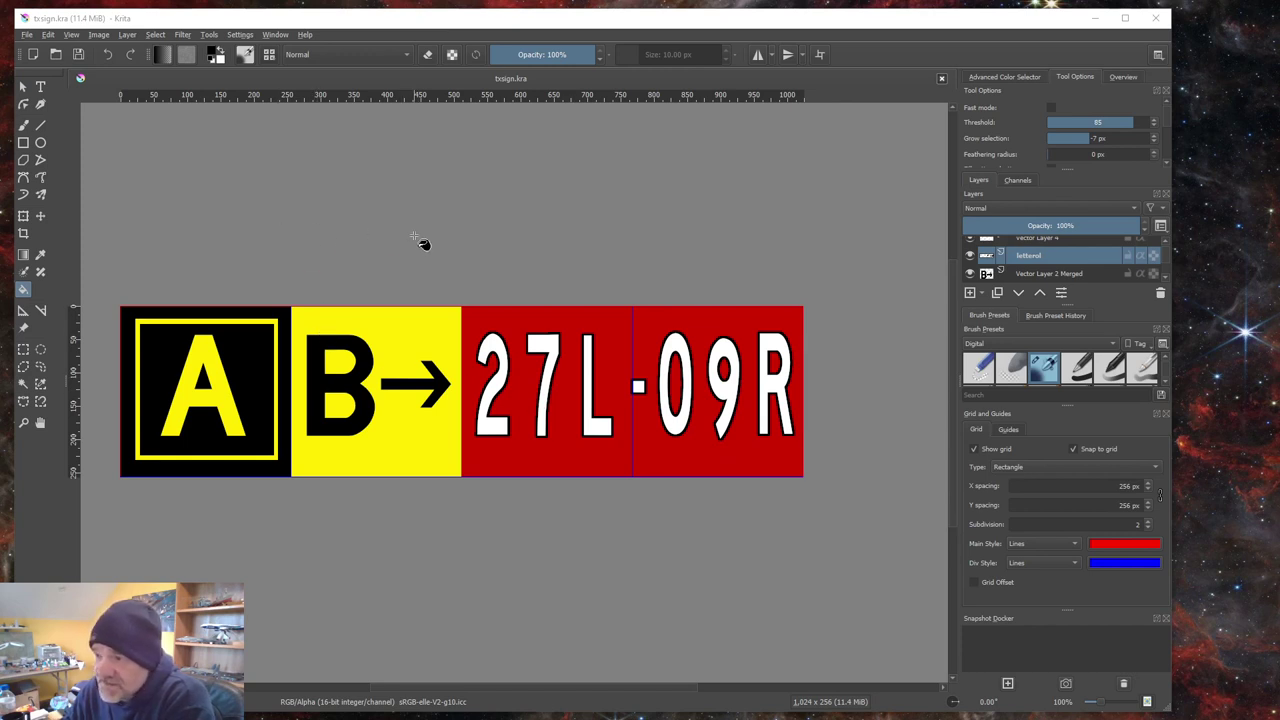
# Step: Start exporting the finished sign to the texture folder and set the file format to PNG image
pyautogui.click(24, 88)
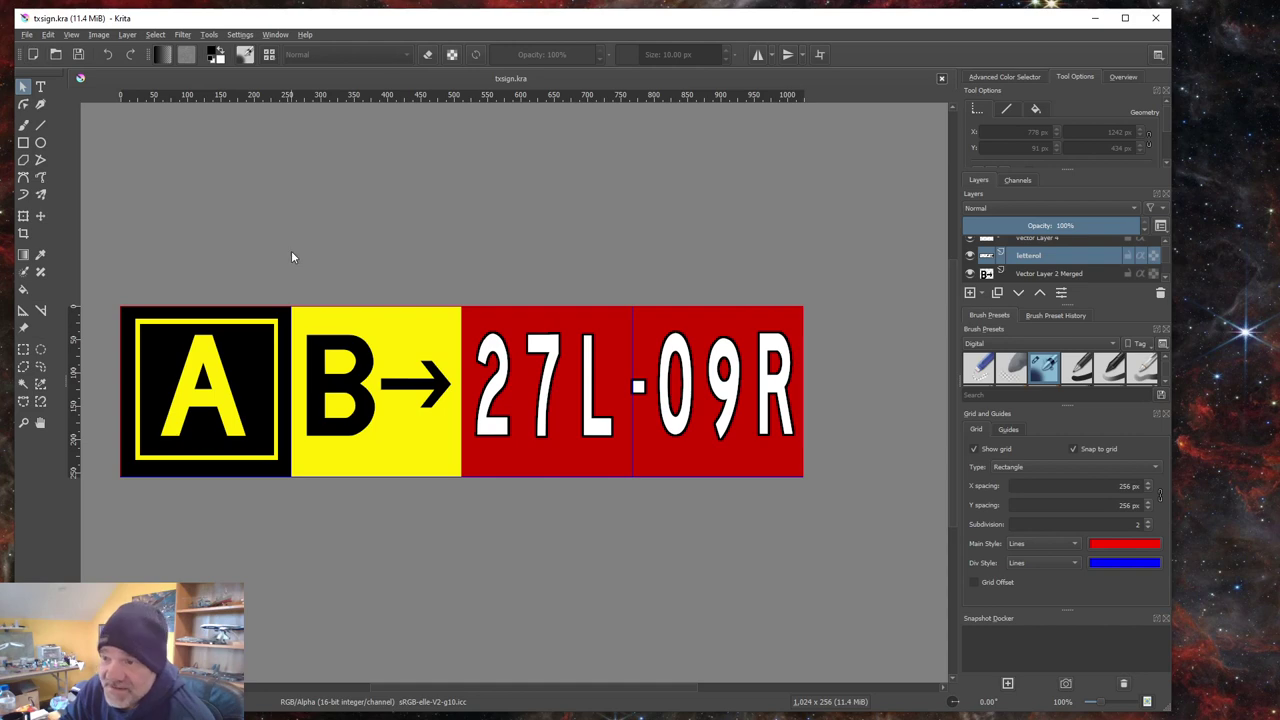
pyautogui.click(27, 34)
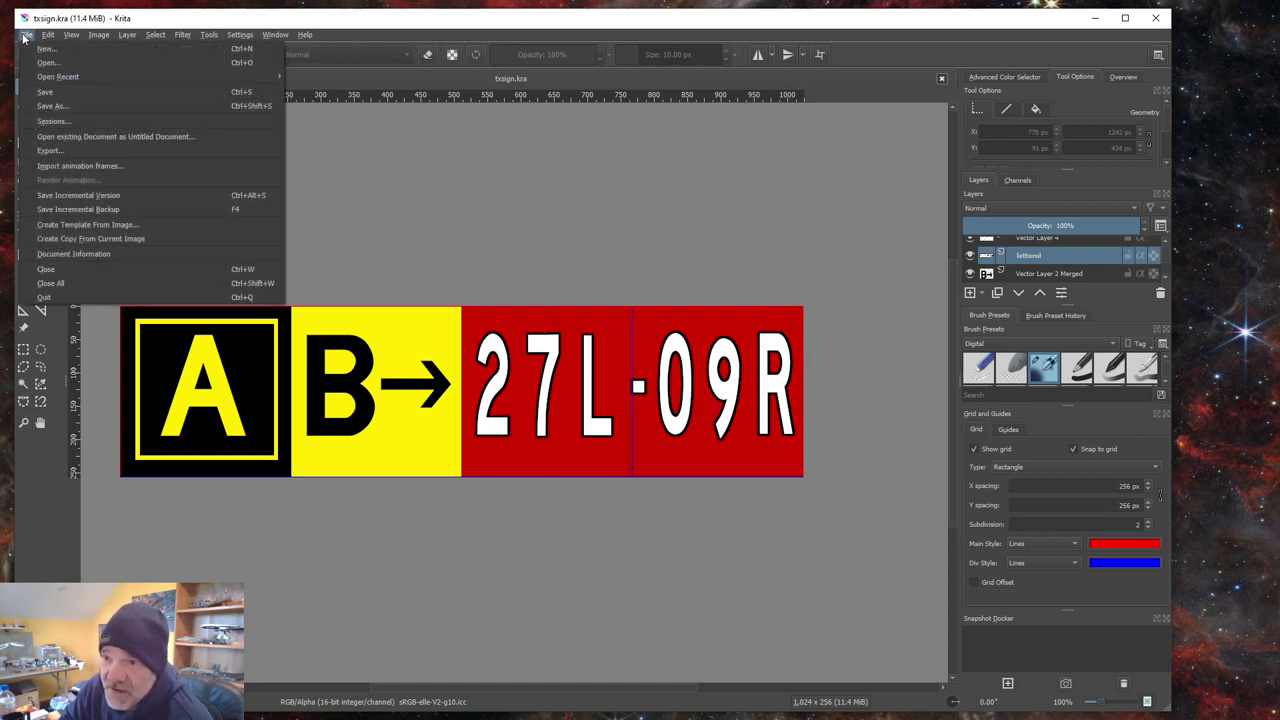
pyautogui.click(59, 150)
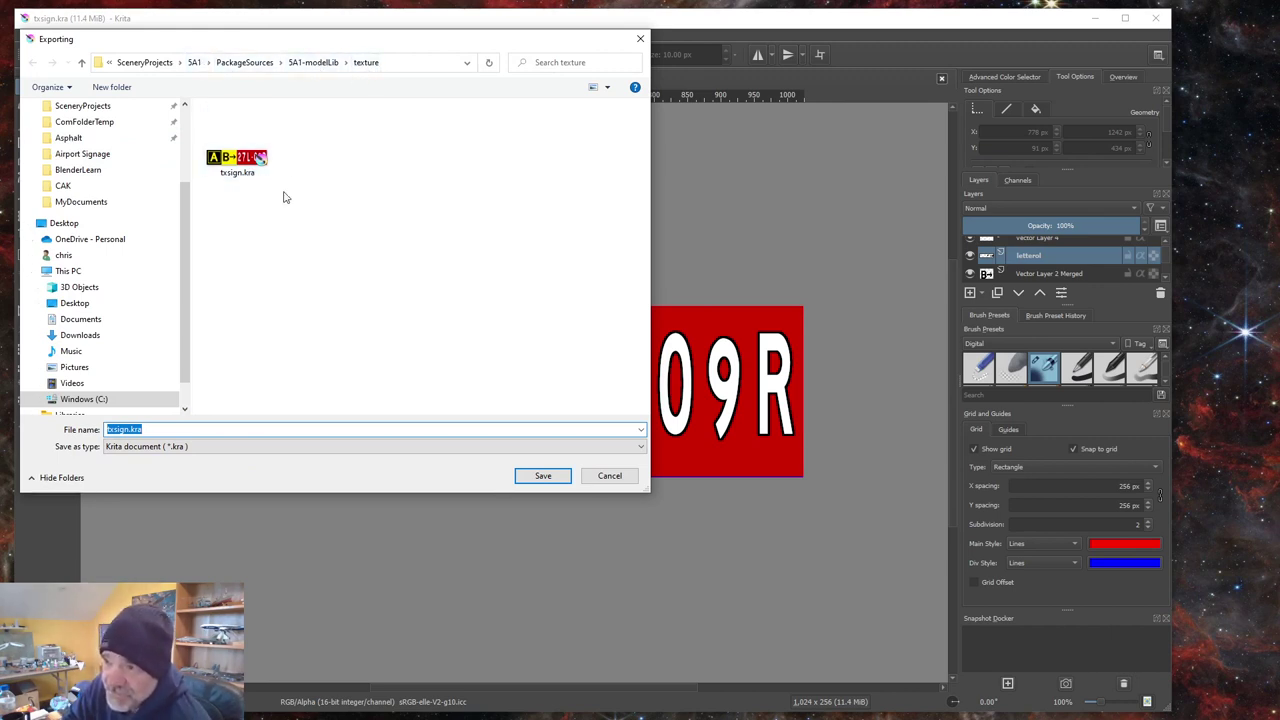
pyautogui.click(641, 446)
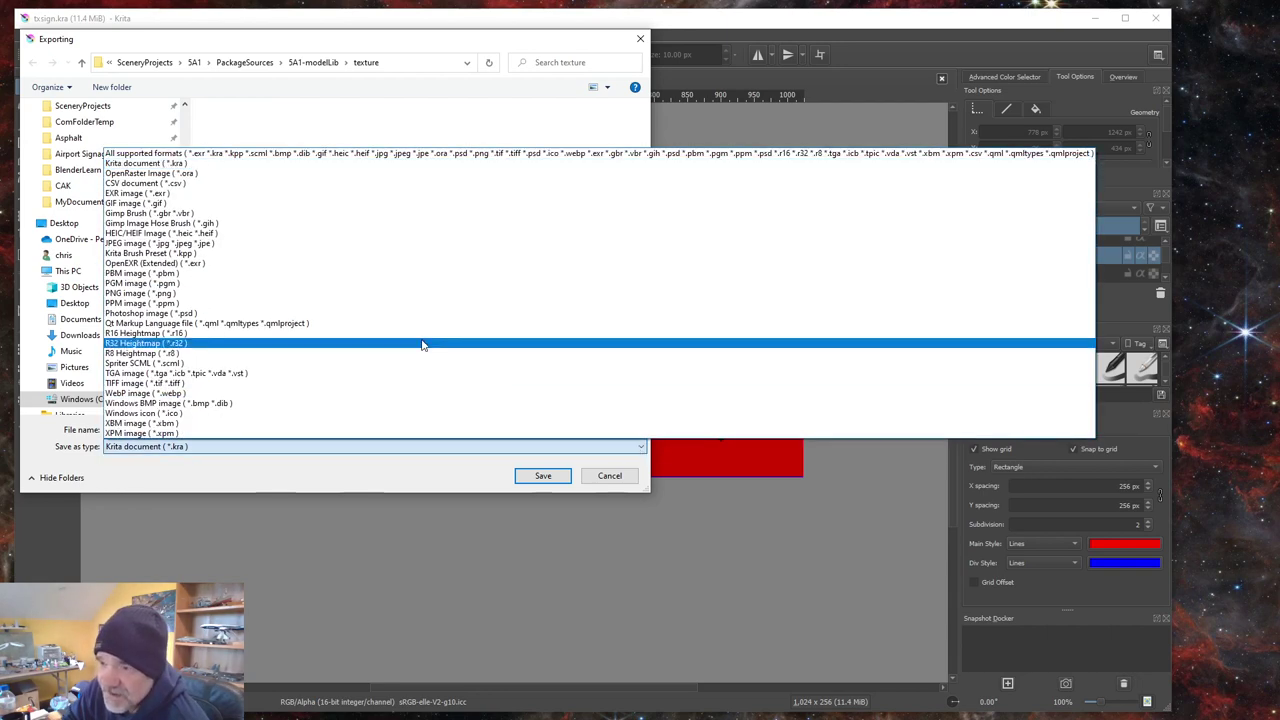
pyautogui.click(165, 294)
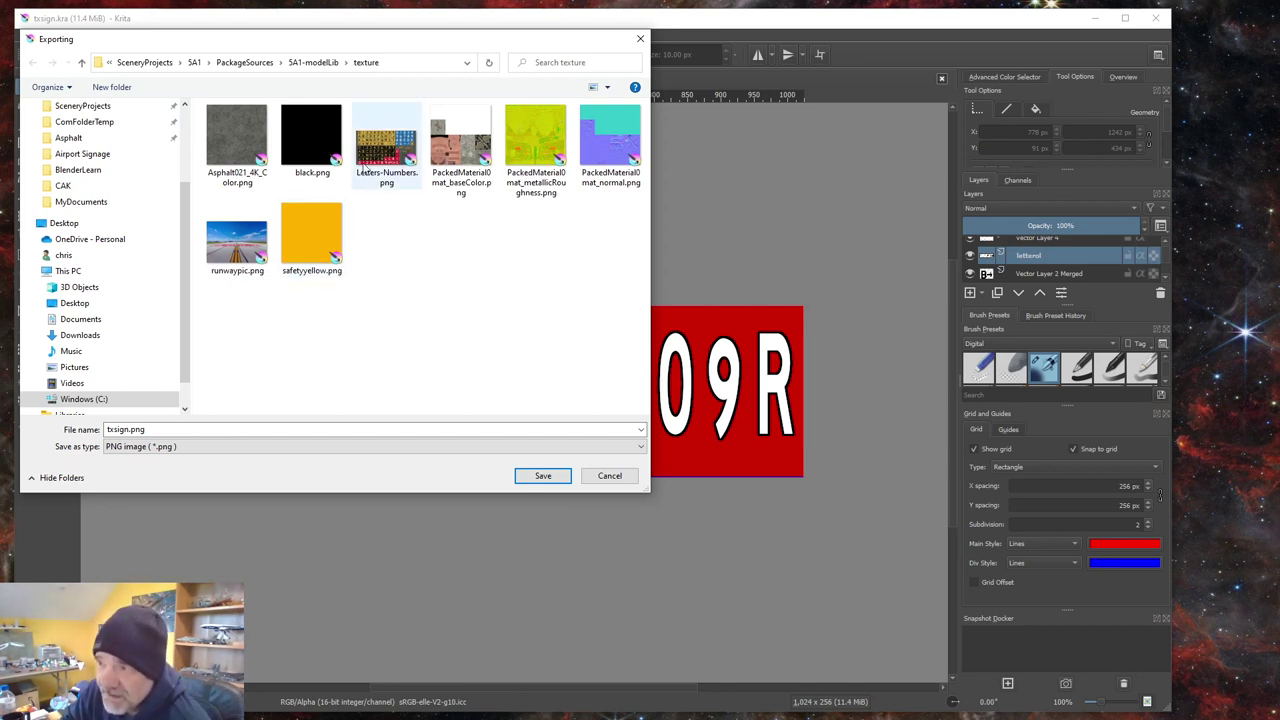
# Step: Name the export ABrightRW2709.png and save it with the offered PNG options
pyautogui.doubleClick(108, 429)
pyautogui.click(108, 429)
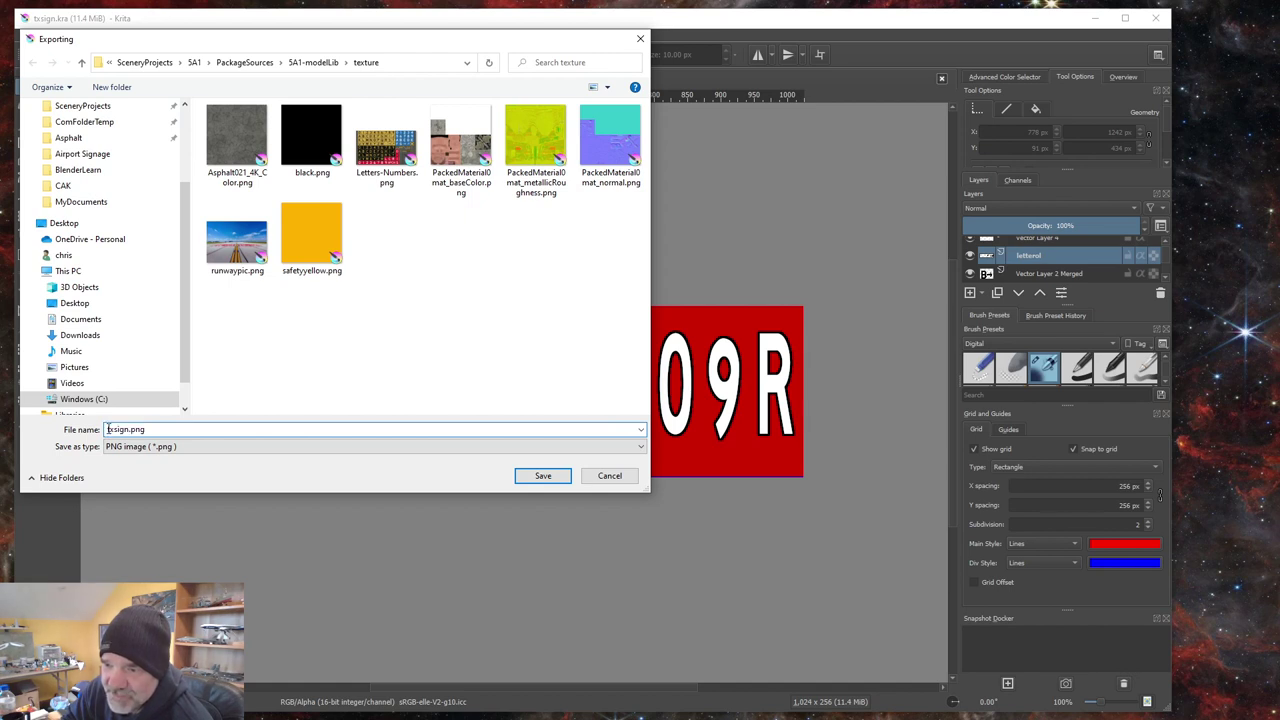
pyautogui.moveTo(108, 429); pyautogui.dragTo(130, 429)
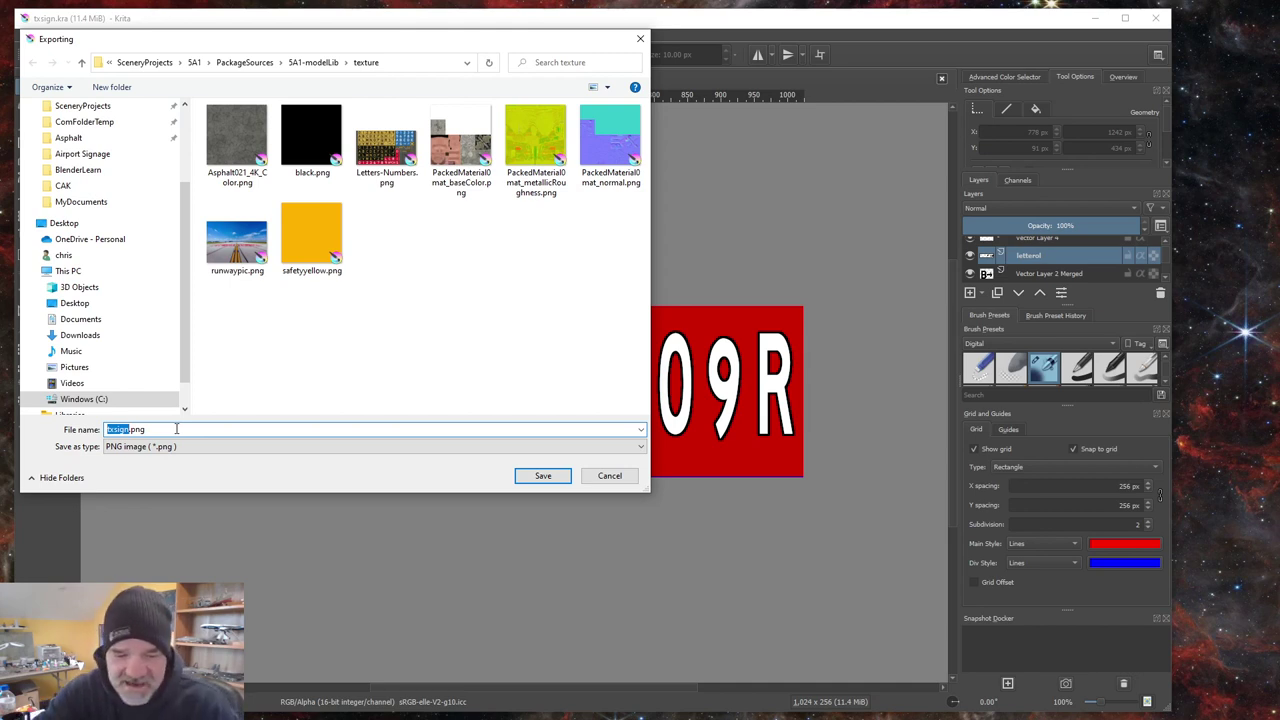
pyautogui.write('A')
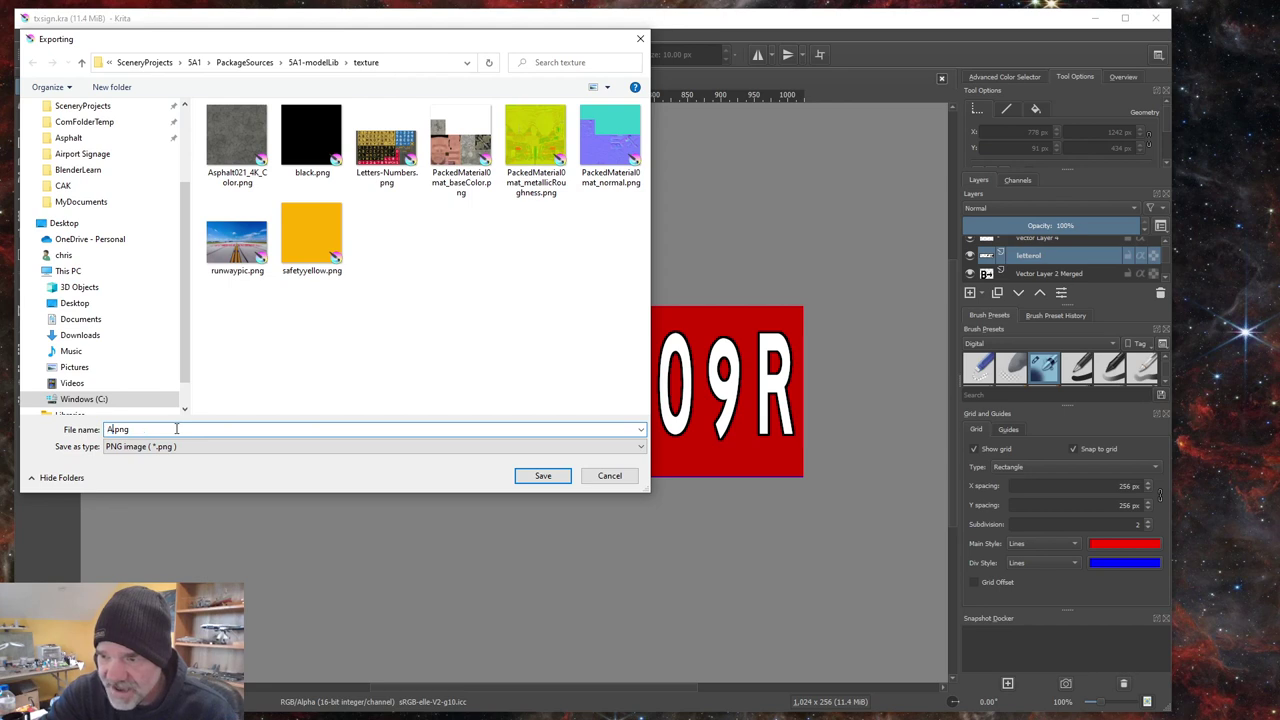
pyautogui.write('B')
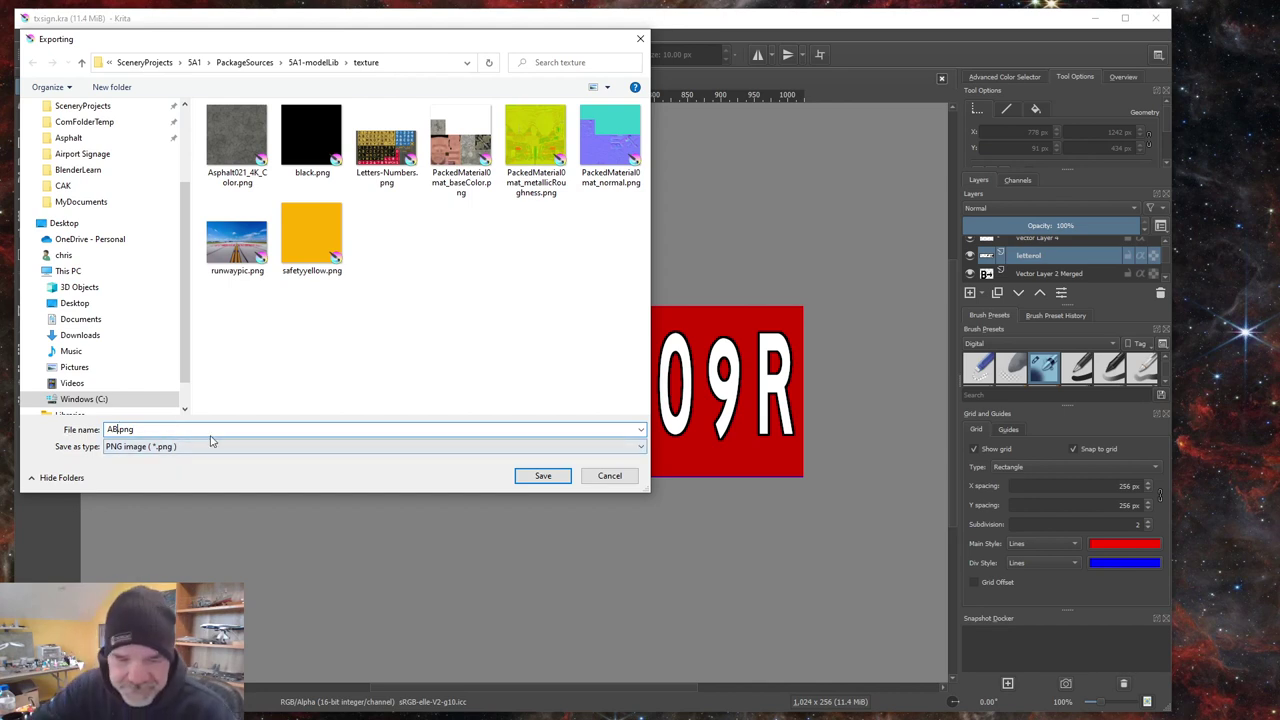
pyautogui.write('right')
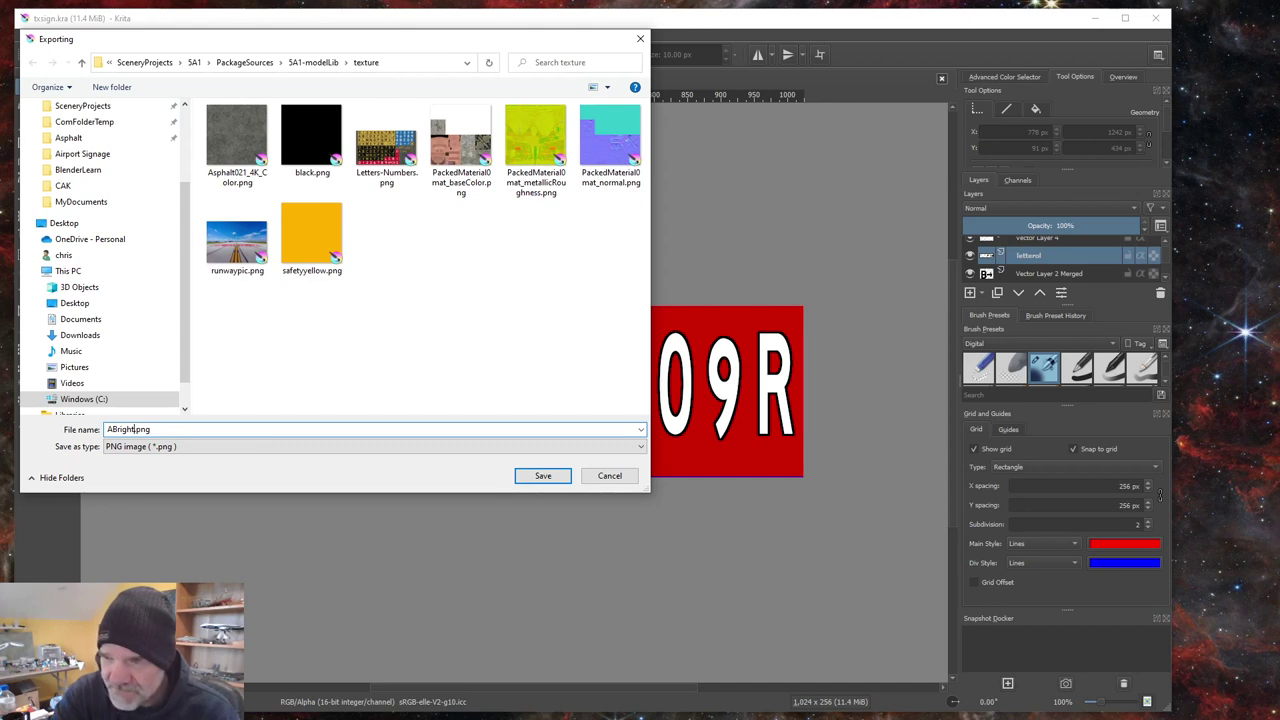
pyautogui.write('Red')
pyautogui.press('BackSpace')
pyautogui.press('BackSpace')
pyautogui.press('BackSpace')
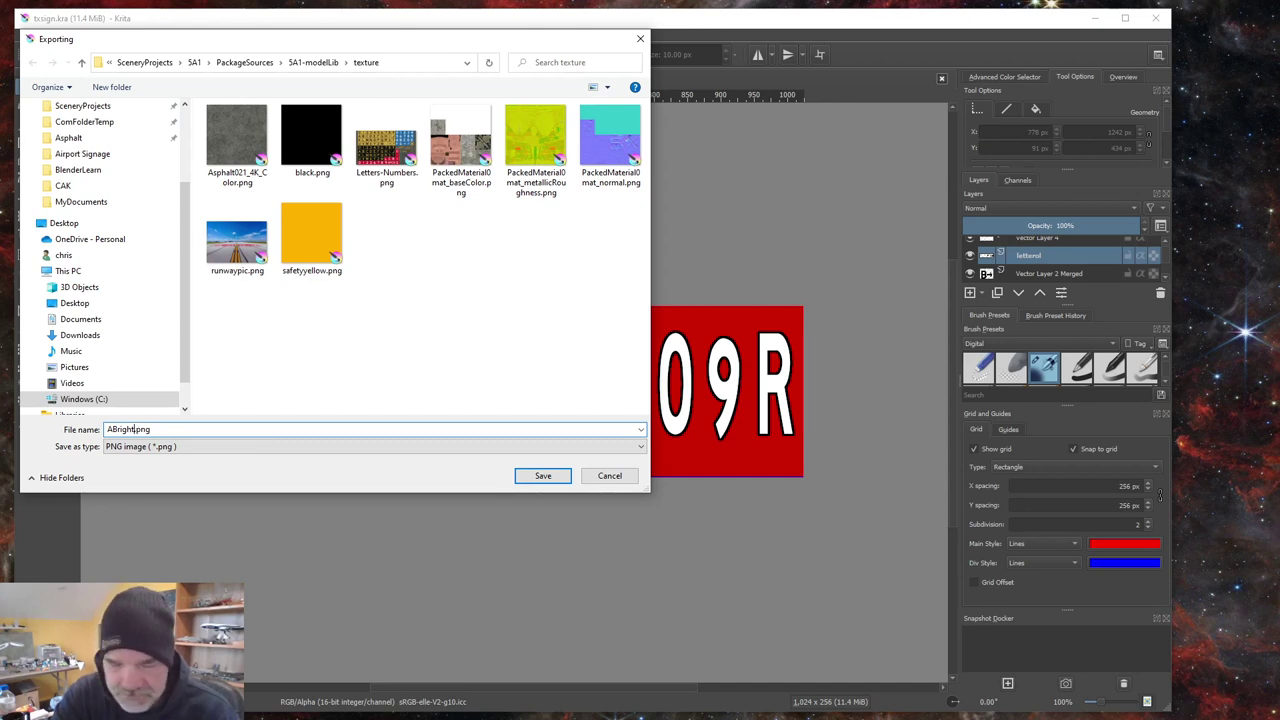
pyautogui.write('RW')
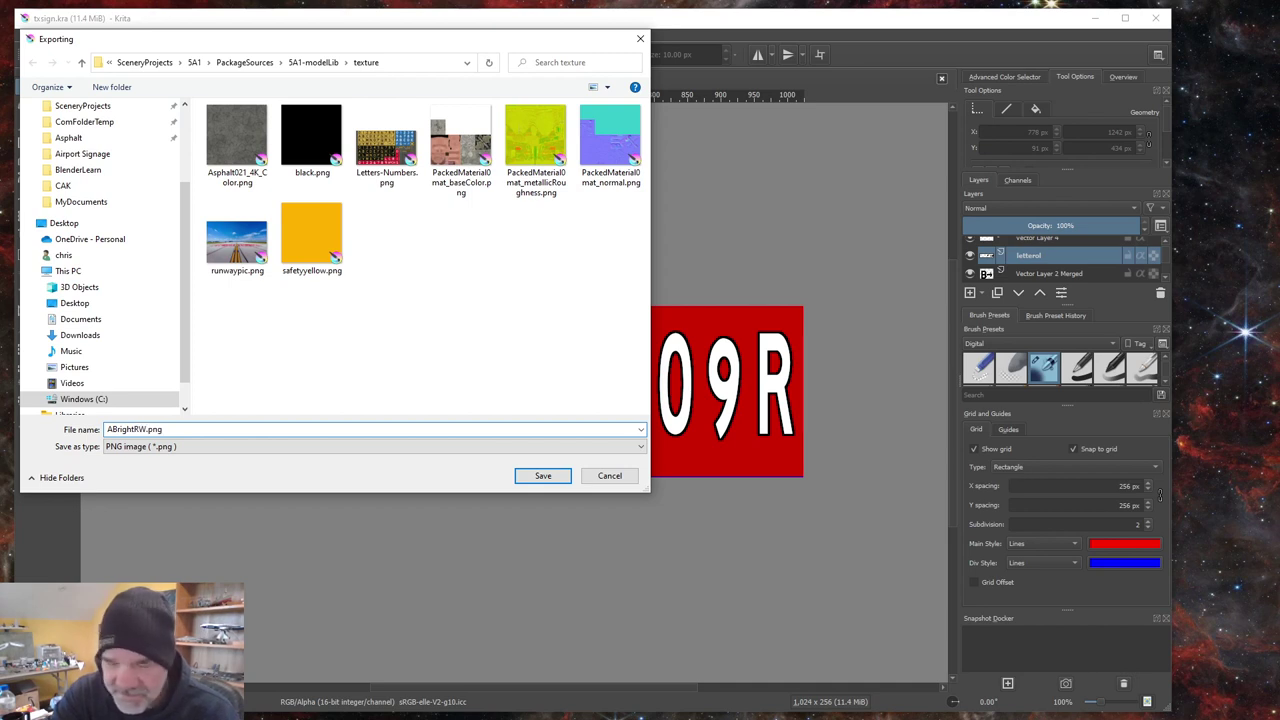
pyautogui.write('27')
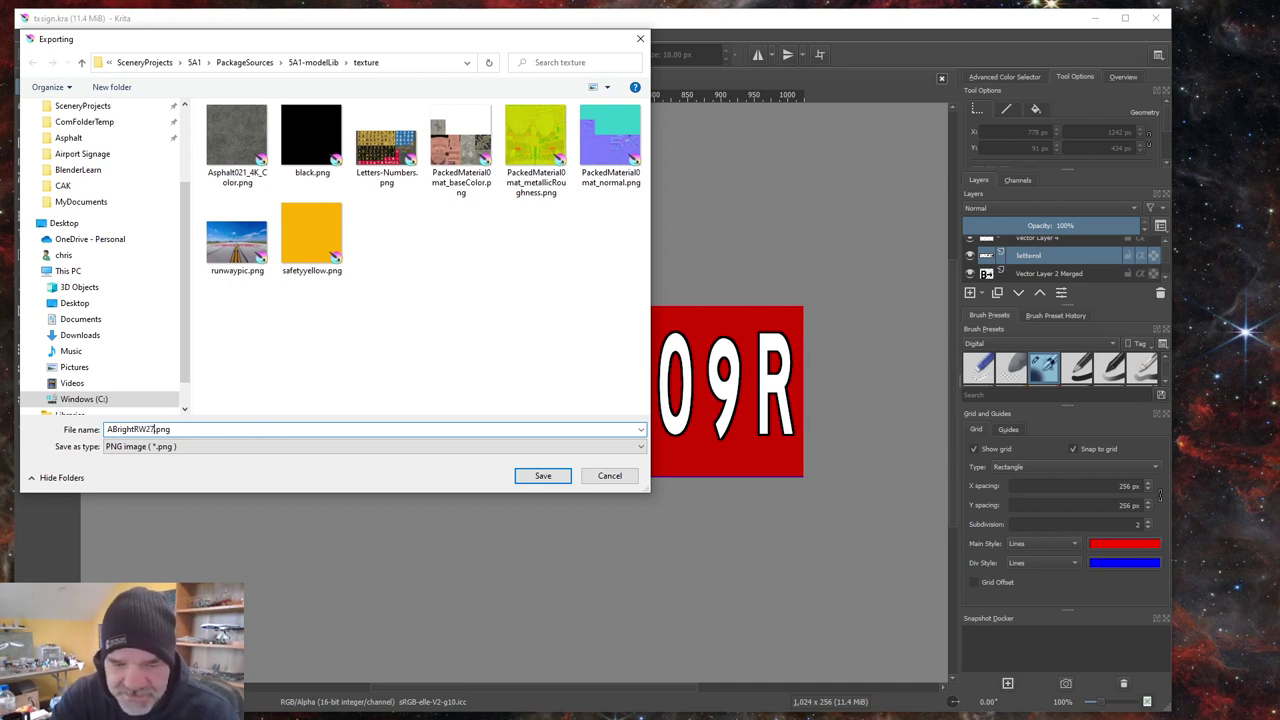
pyautogui.write('09')
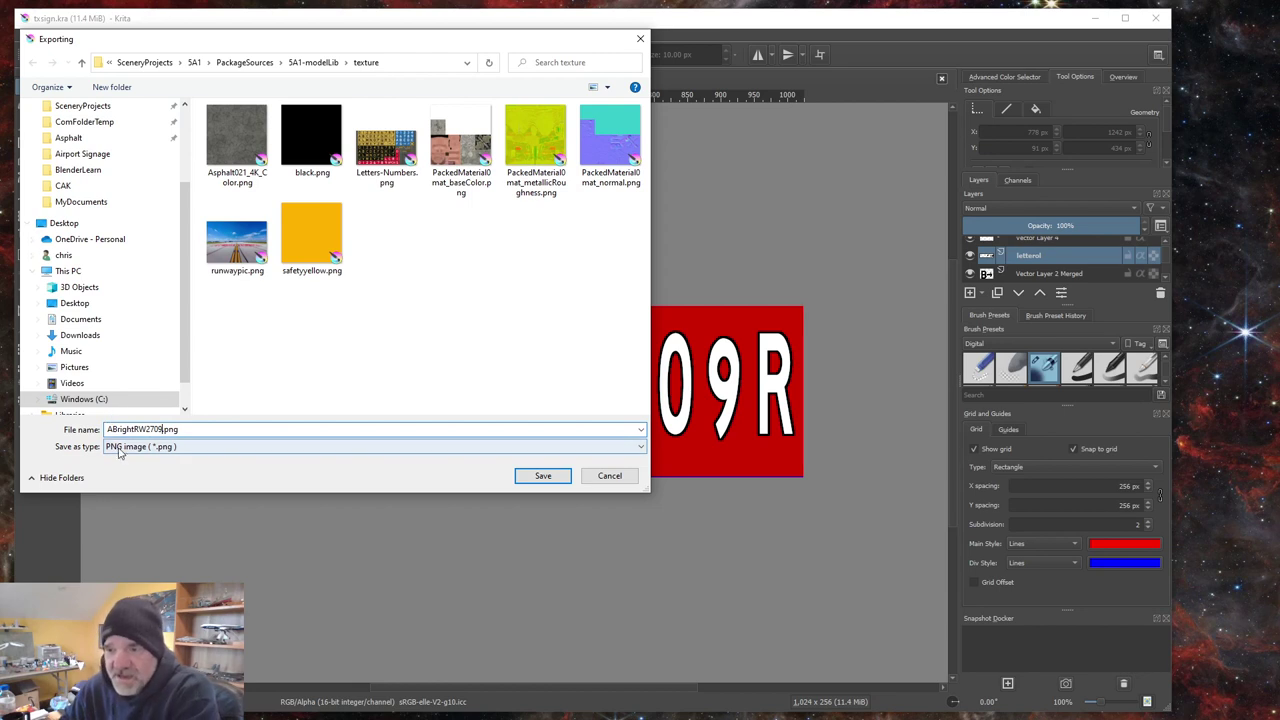
pyautogui.press('BackSpace')
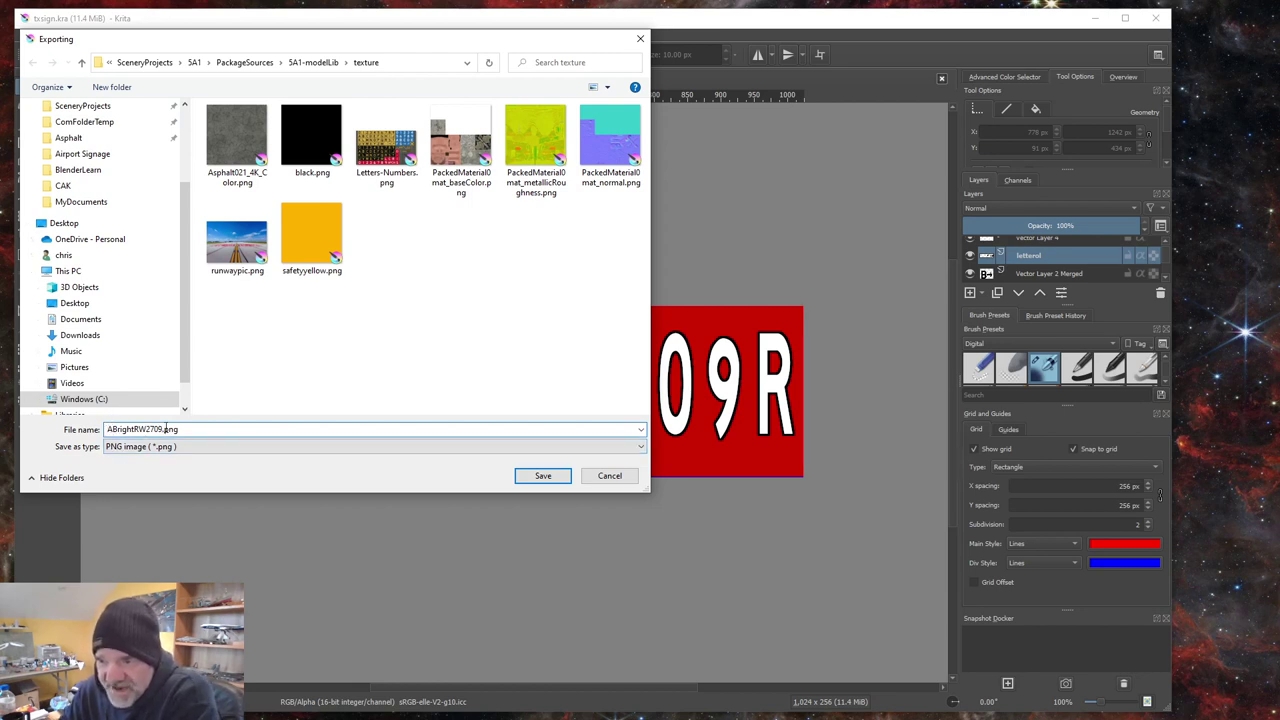
pyautogui.write('9')
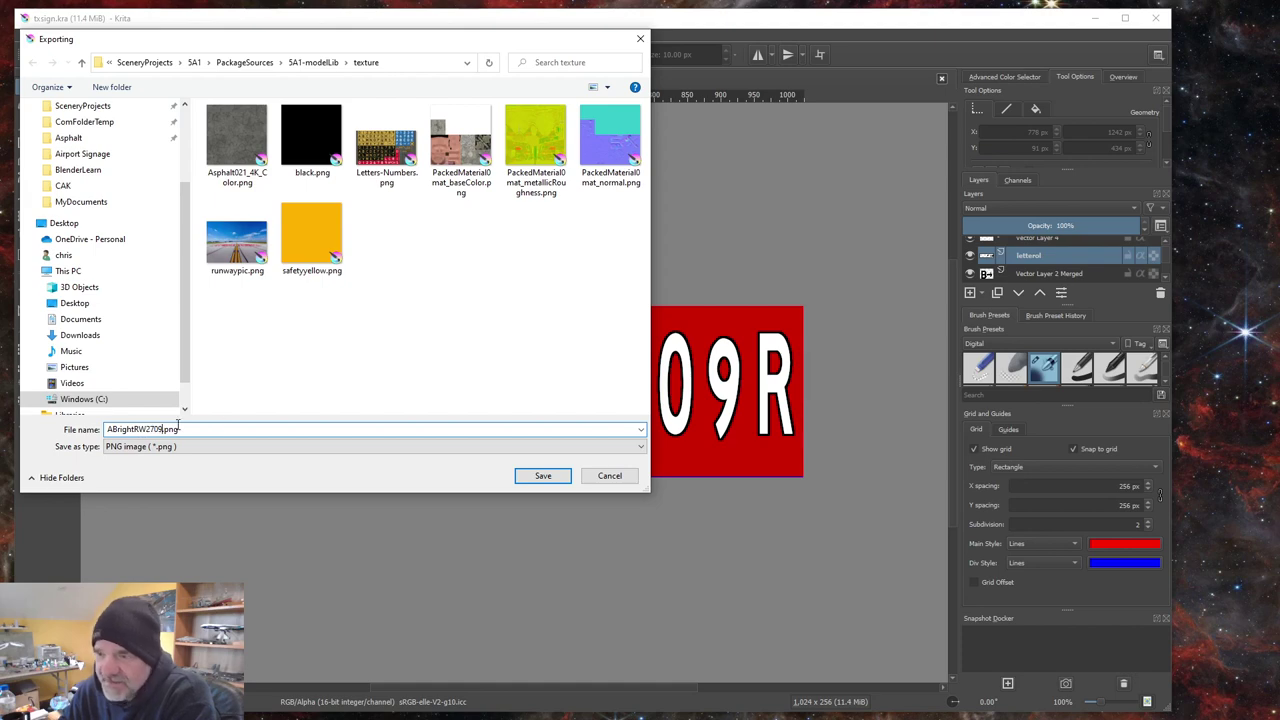
pyautogui.click(540, 477)
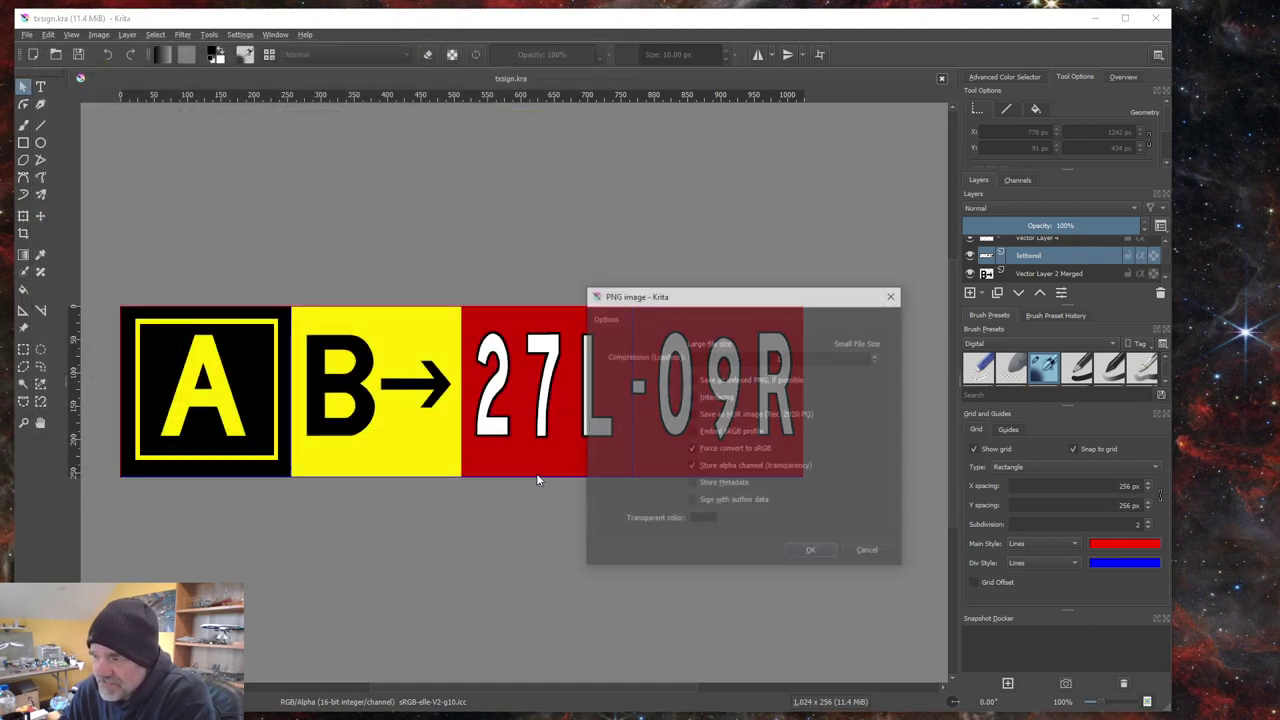
pyautogui.click(814, 553)
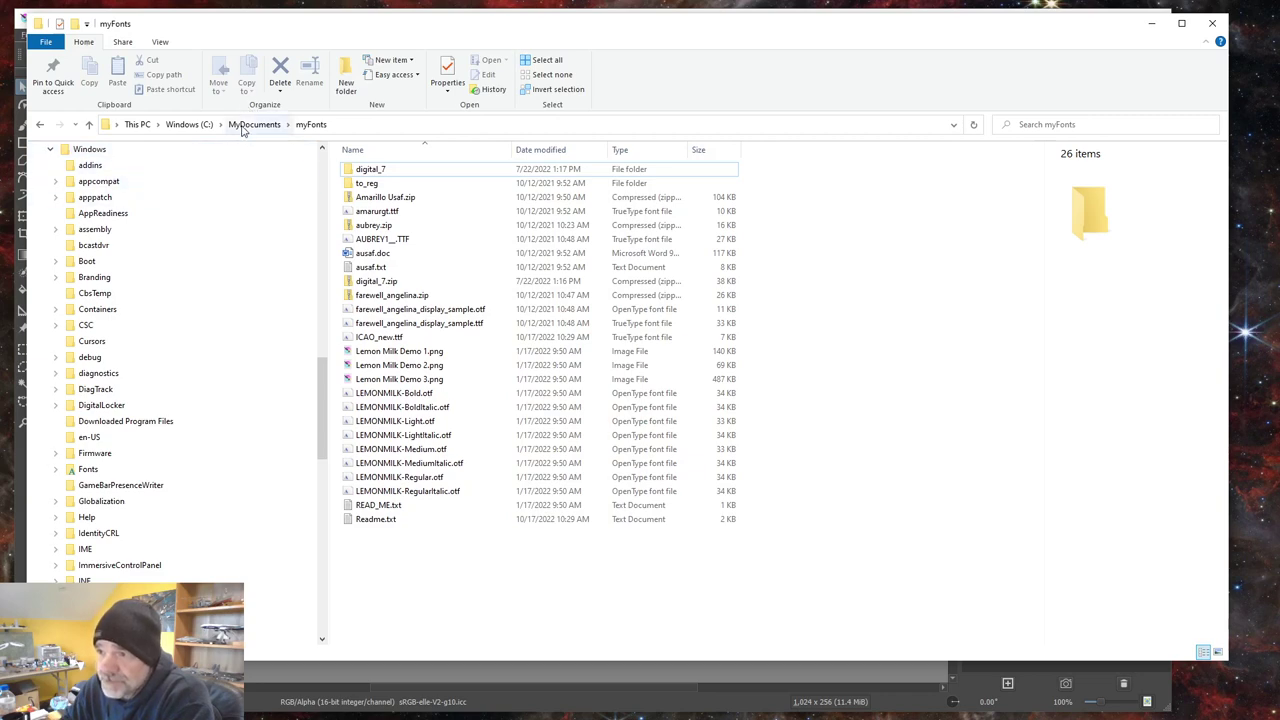
# Step: In File Explorer, open the C: drive's texture folder under MSFSProjects, SceneryProjects, 5A1, PackageSources and 5A1-modelLib
pyautogui.click(187, 125)
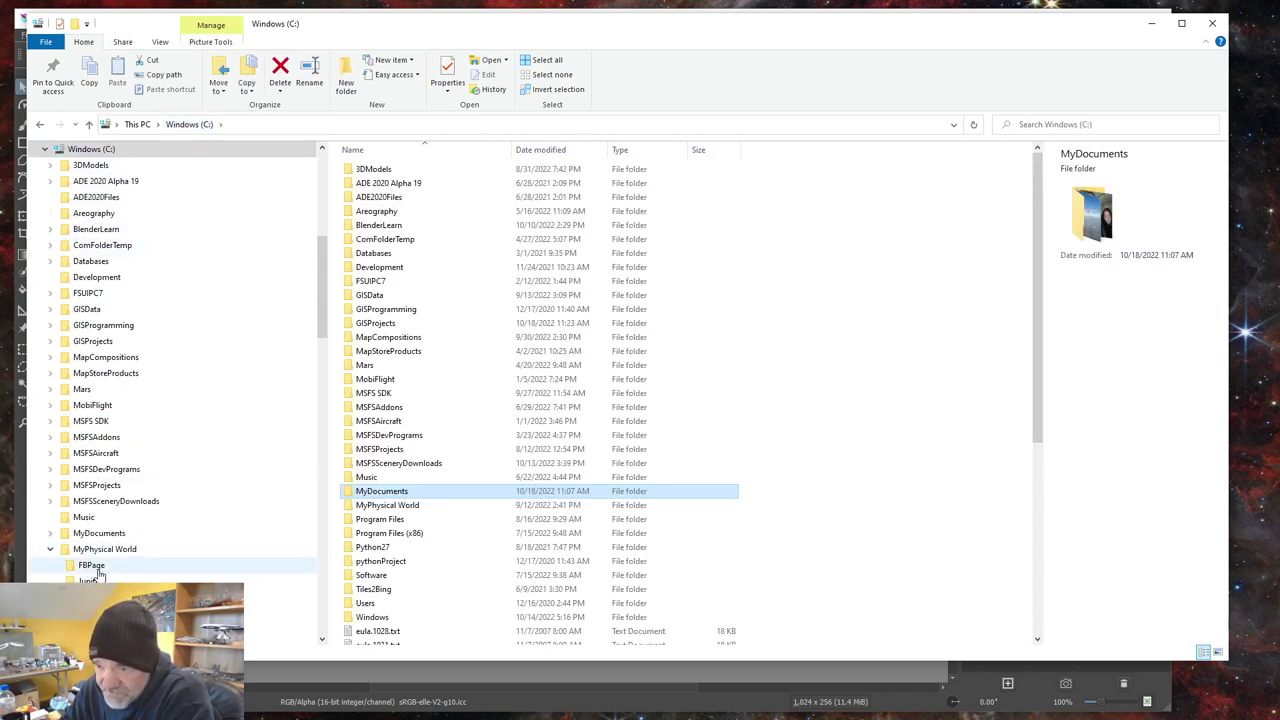
pyautogui.scroll(1, 103, 303)
pyautogui.scroll(-1, 100, 305)
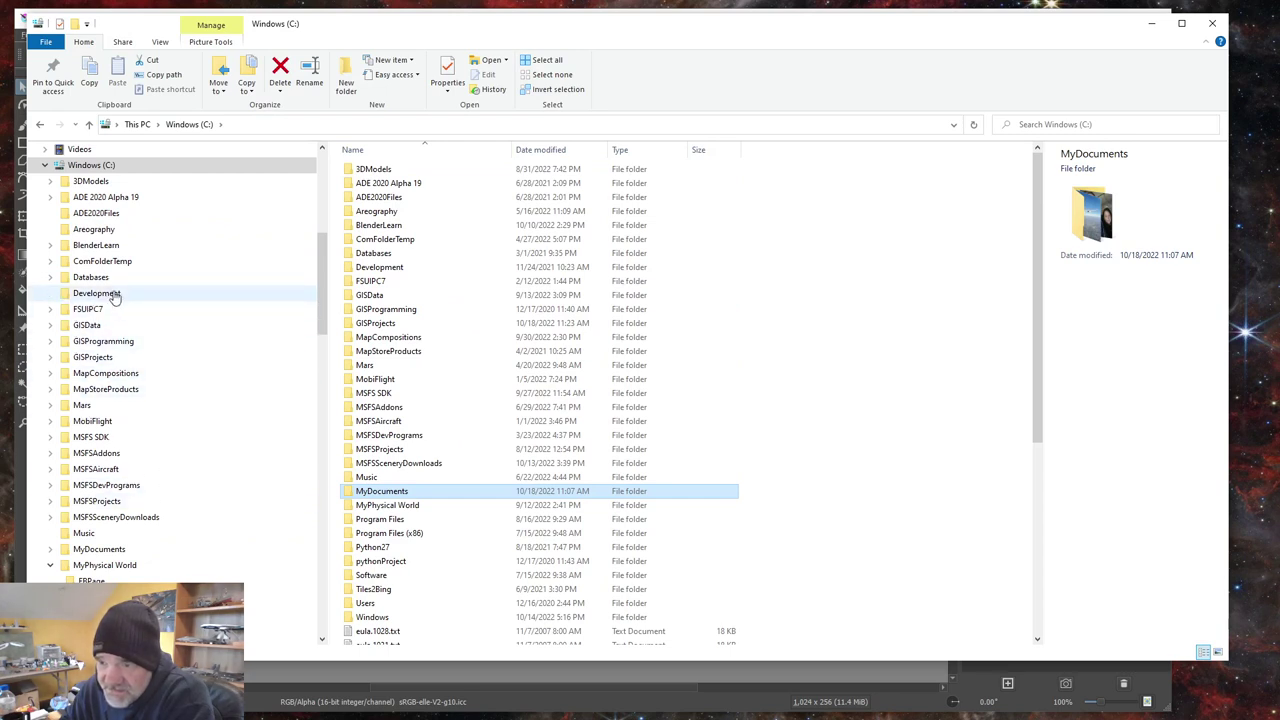
pyautogui.click(51, 503)
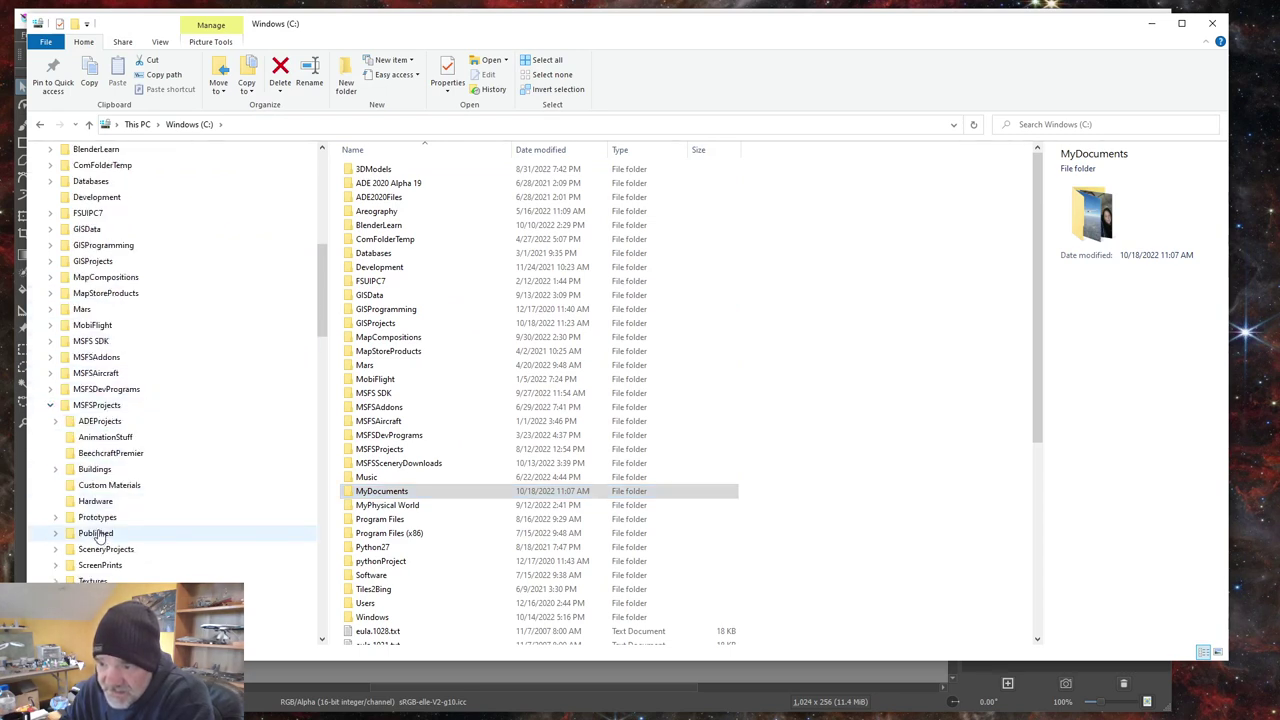
pyautogui.click(55, 549)
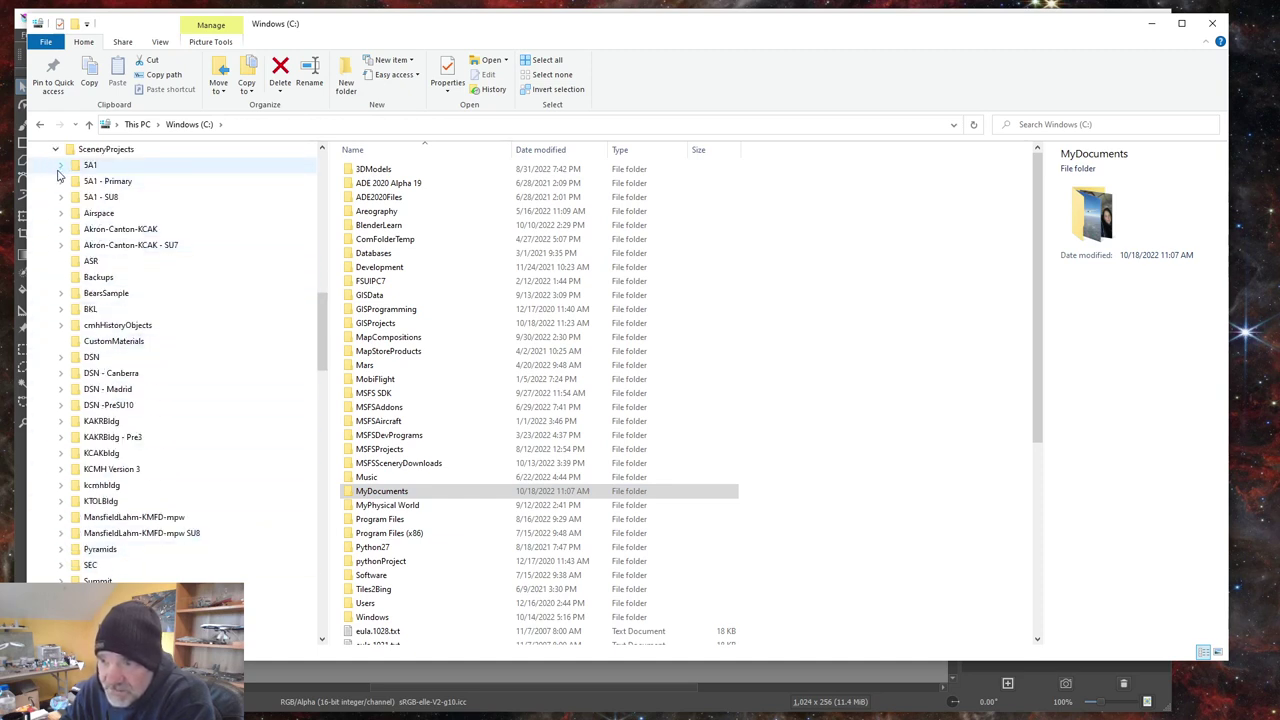
pyautogui.click(61, 166)
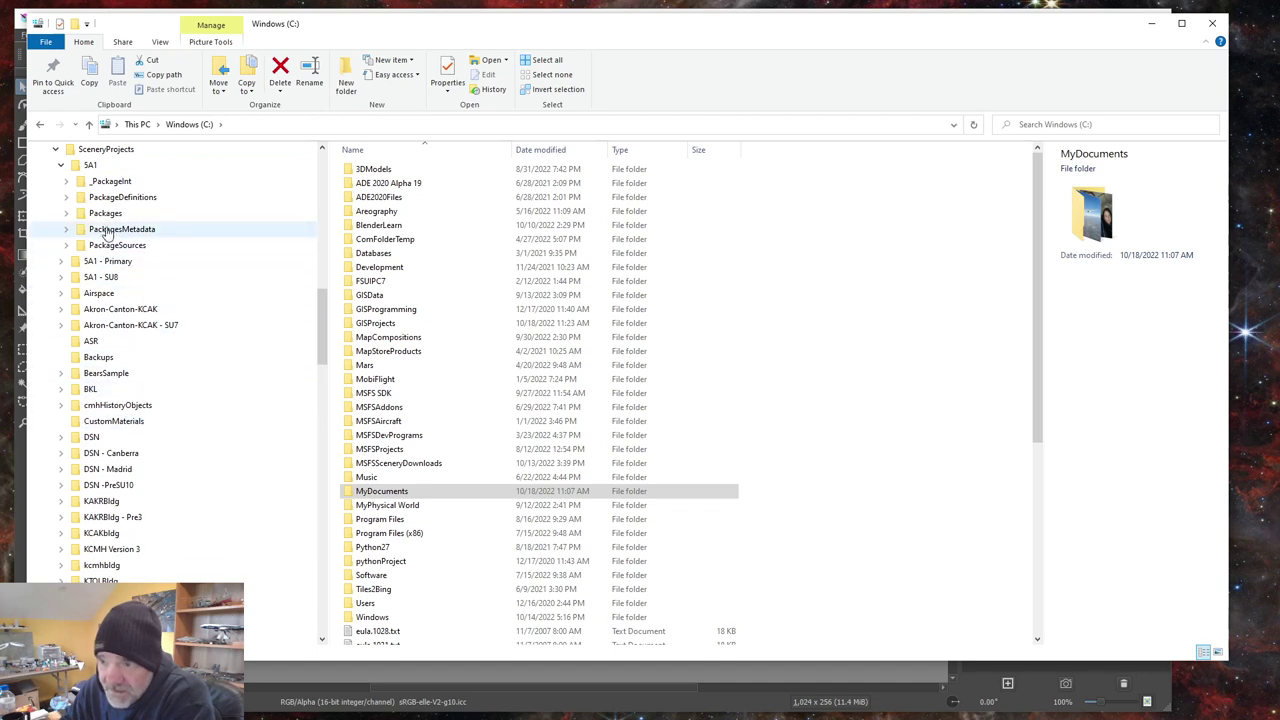
pyautogui.click(66, 247)
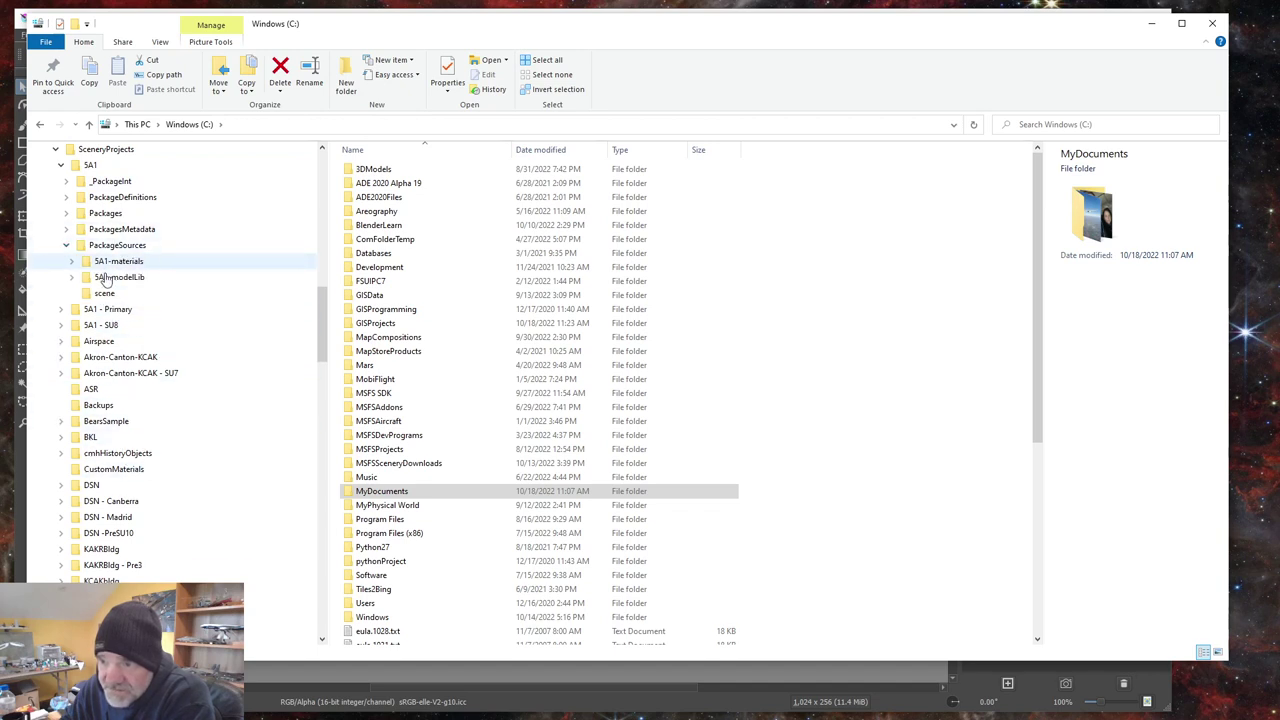
pyautogui.click(71, 277)
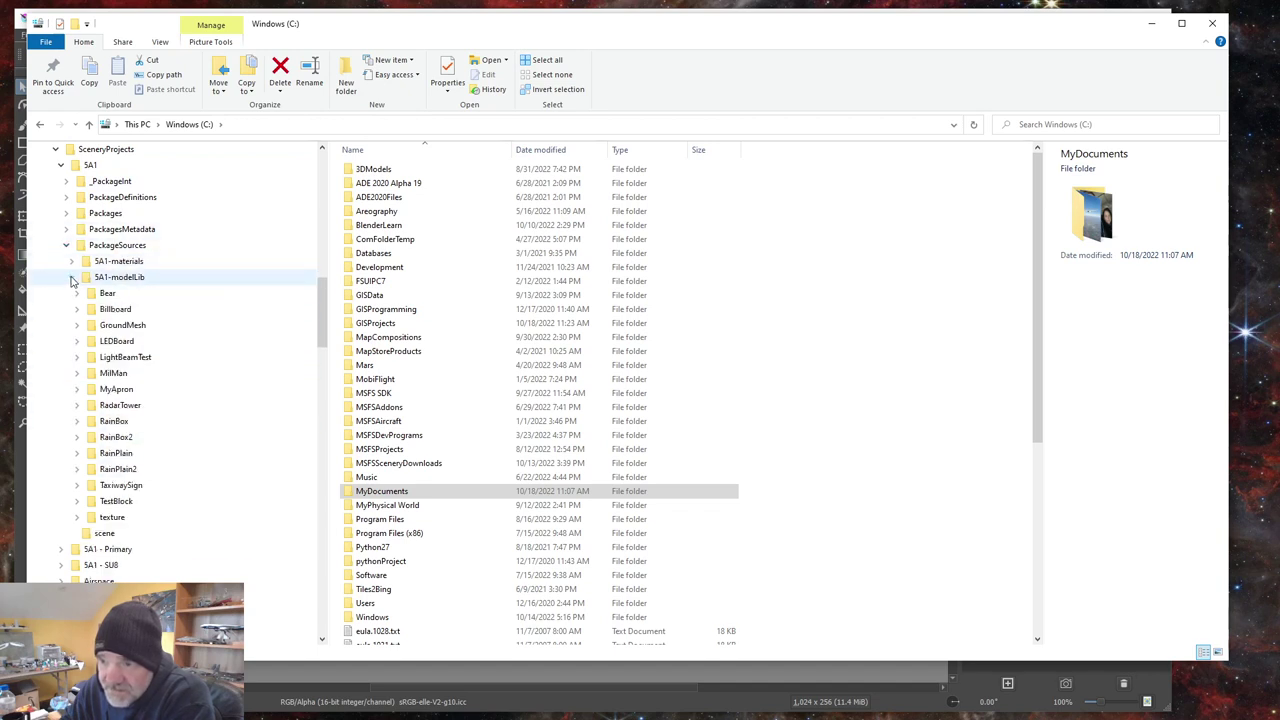
pyautogui.click(110, 516)
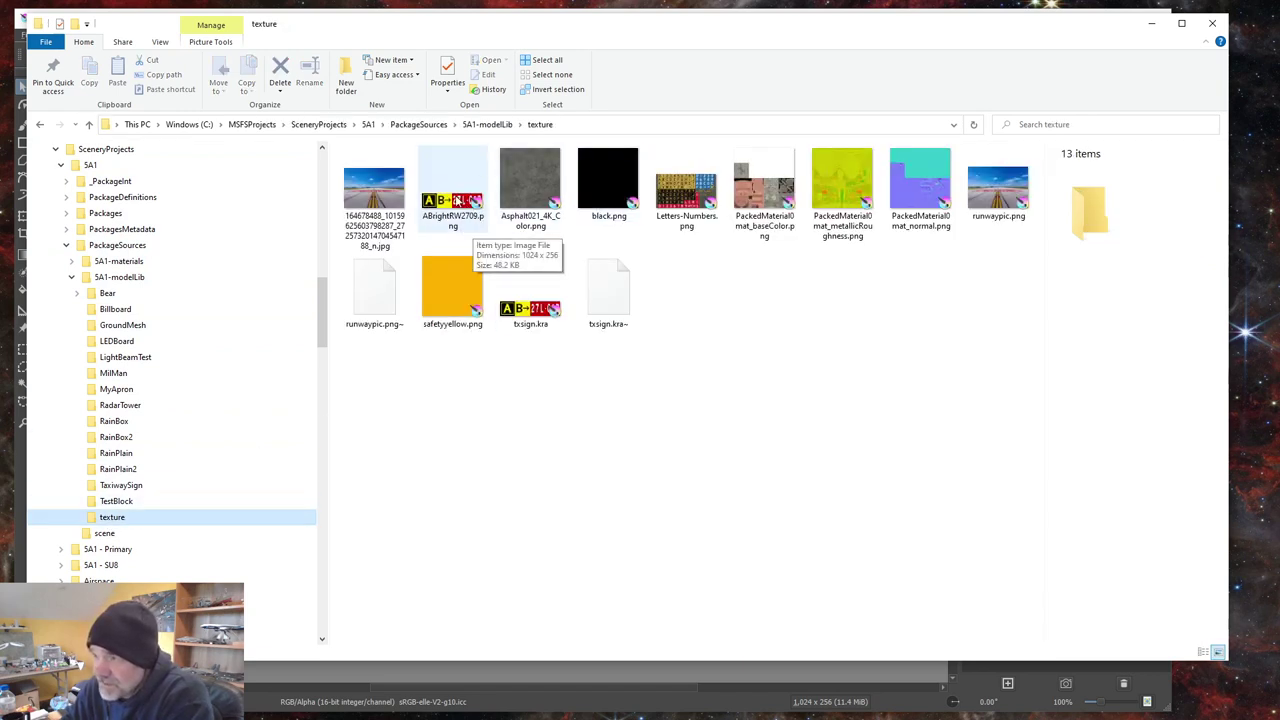
# Step: View the exported ABrightRW2709.png in Photos to check the whole sign, and close the viewer
pyautogui.rightClick(455, 195)
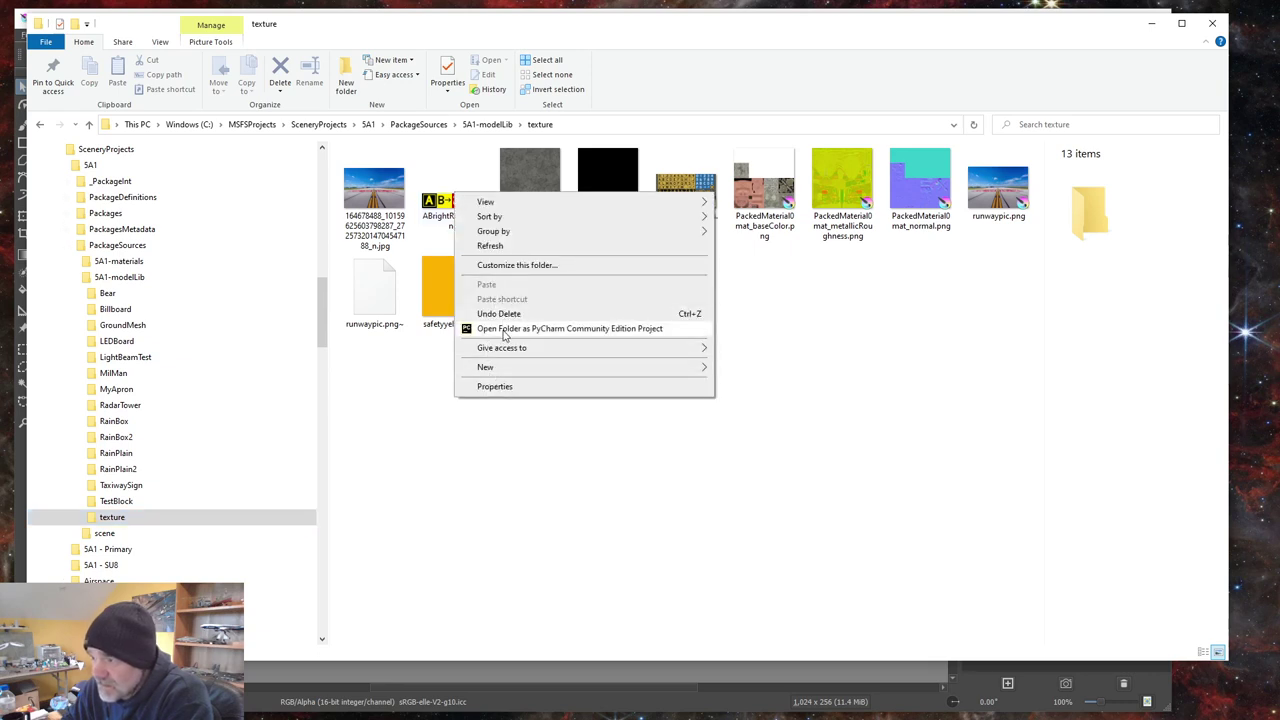
pyautogui.moveTo(575, 204)
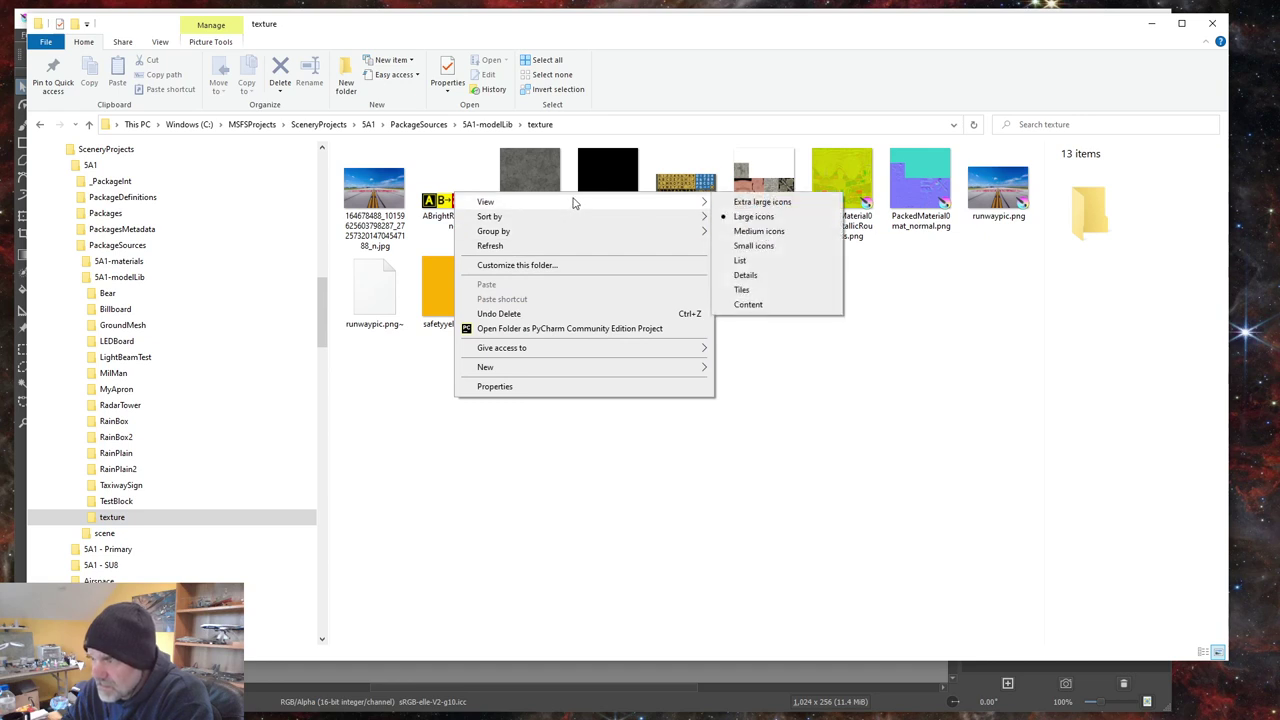
pyautogui.click(468, 428)
pyautogui.click(460, 203)
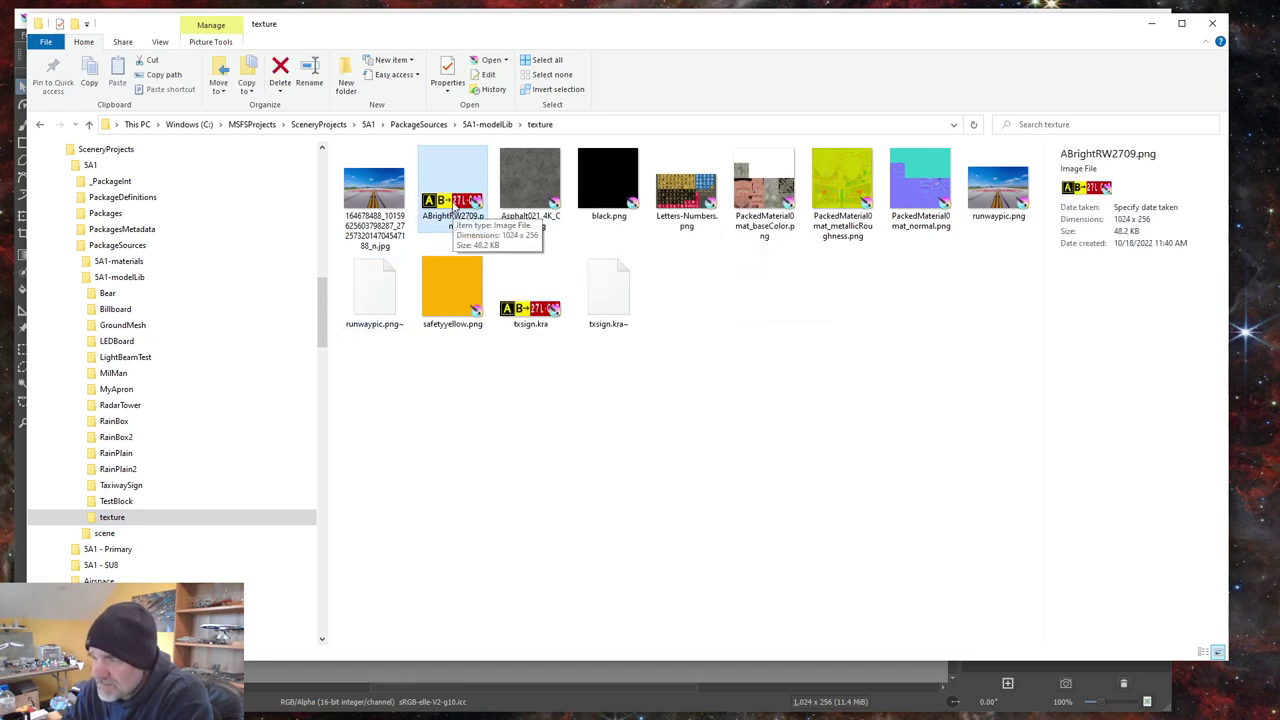
pyautogui.rightClick(455, 206)
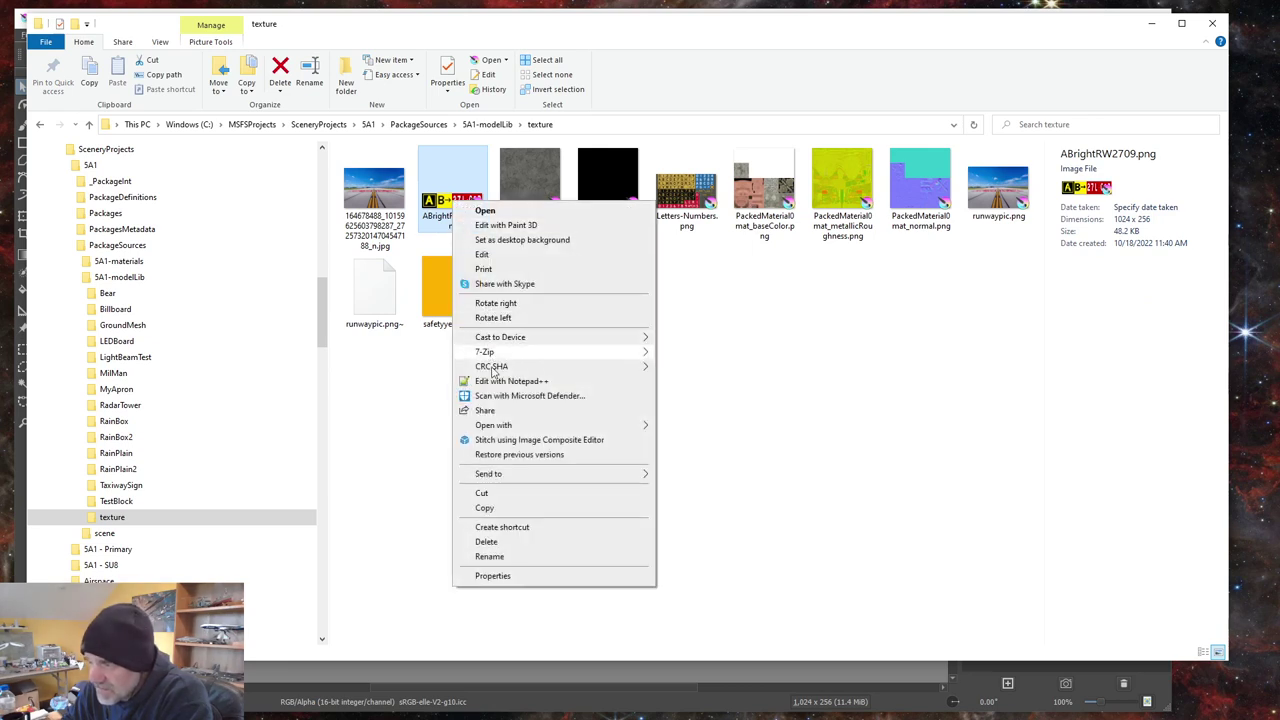
pyautogui.moveTo(502, 427)
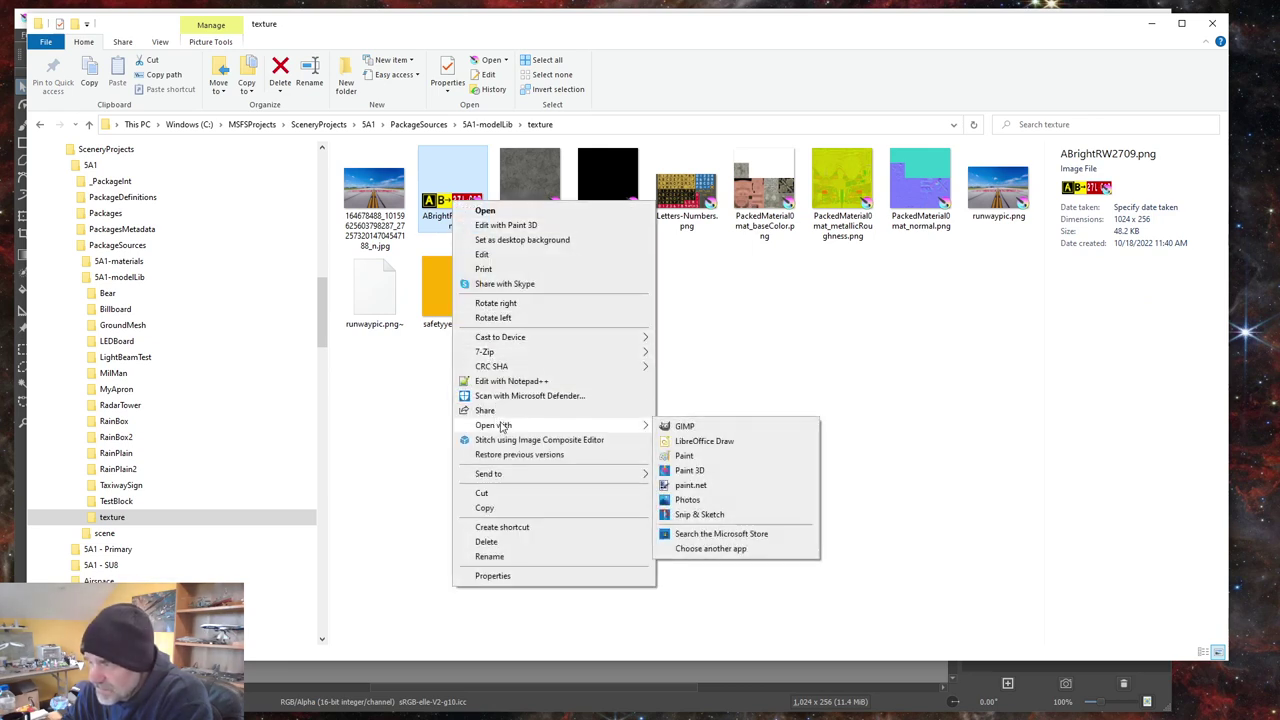
pyautogui.click(687, 499)
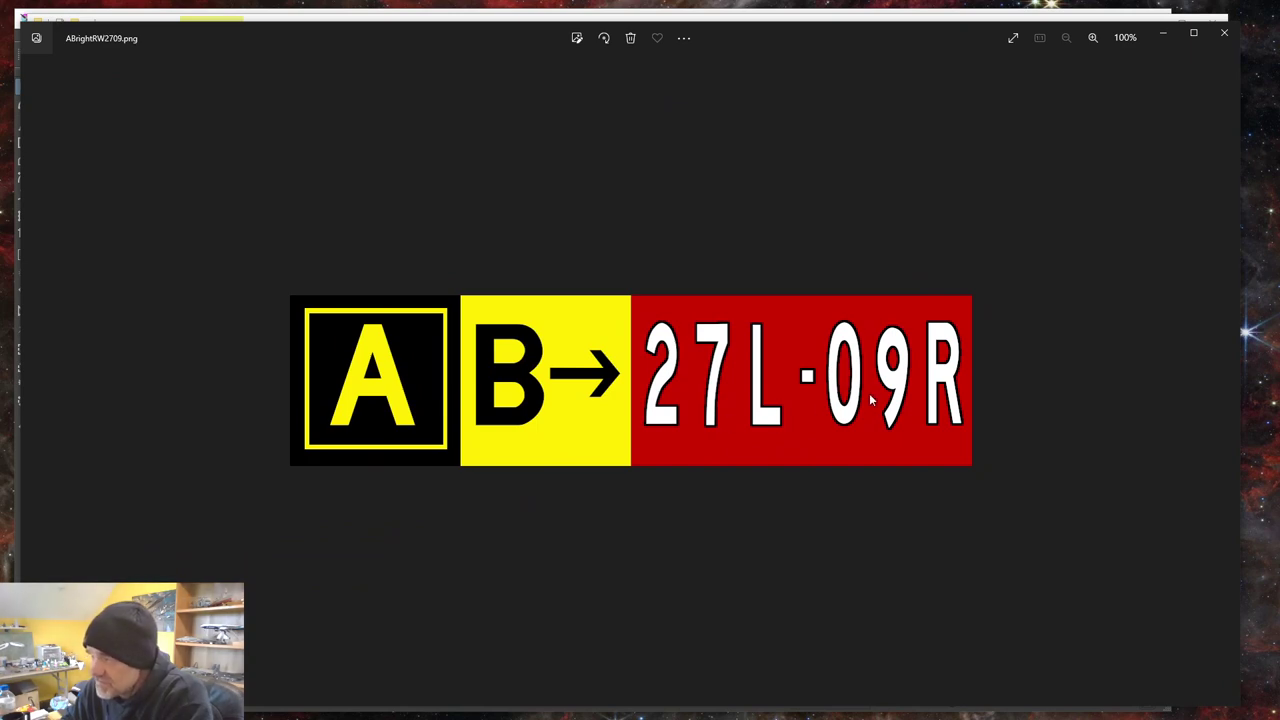
pyautogui.click(1226, 35)
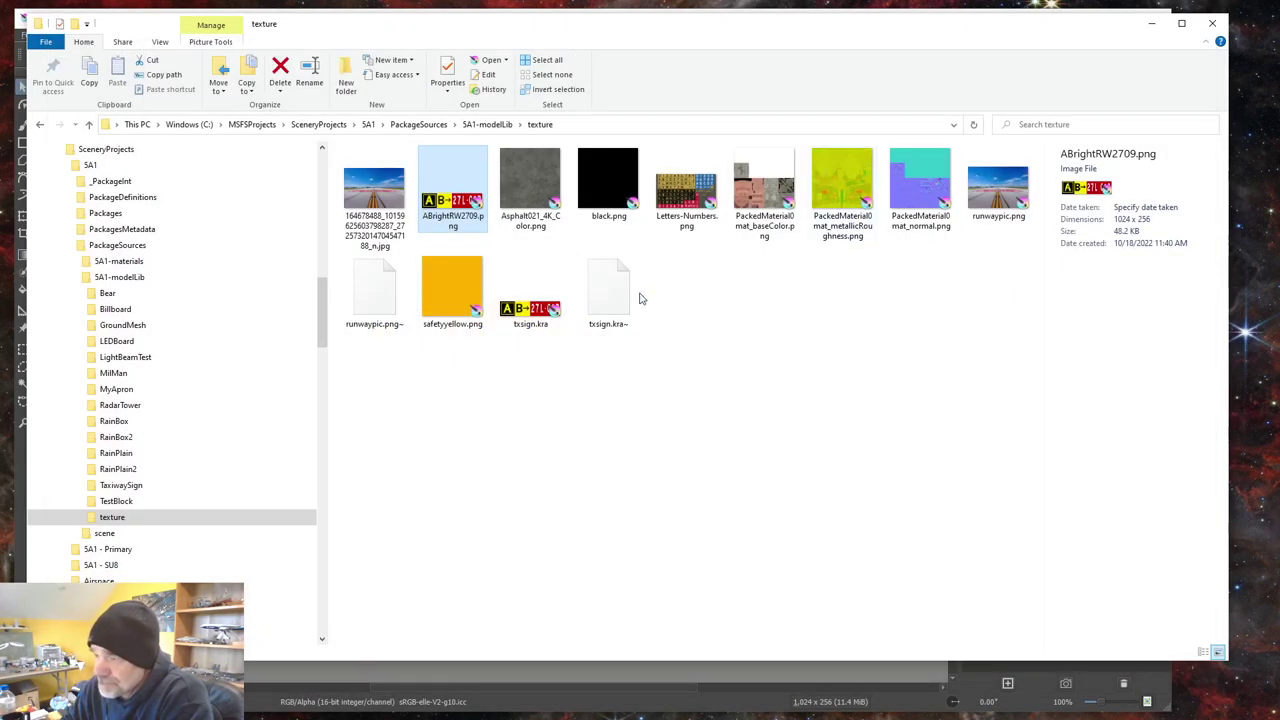